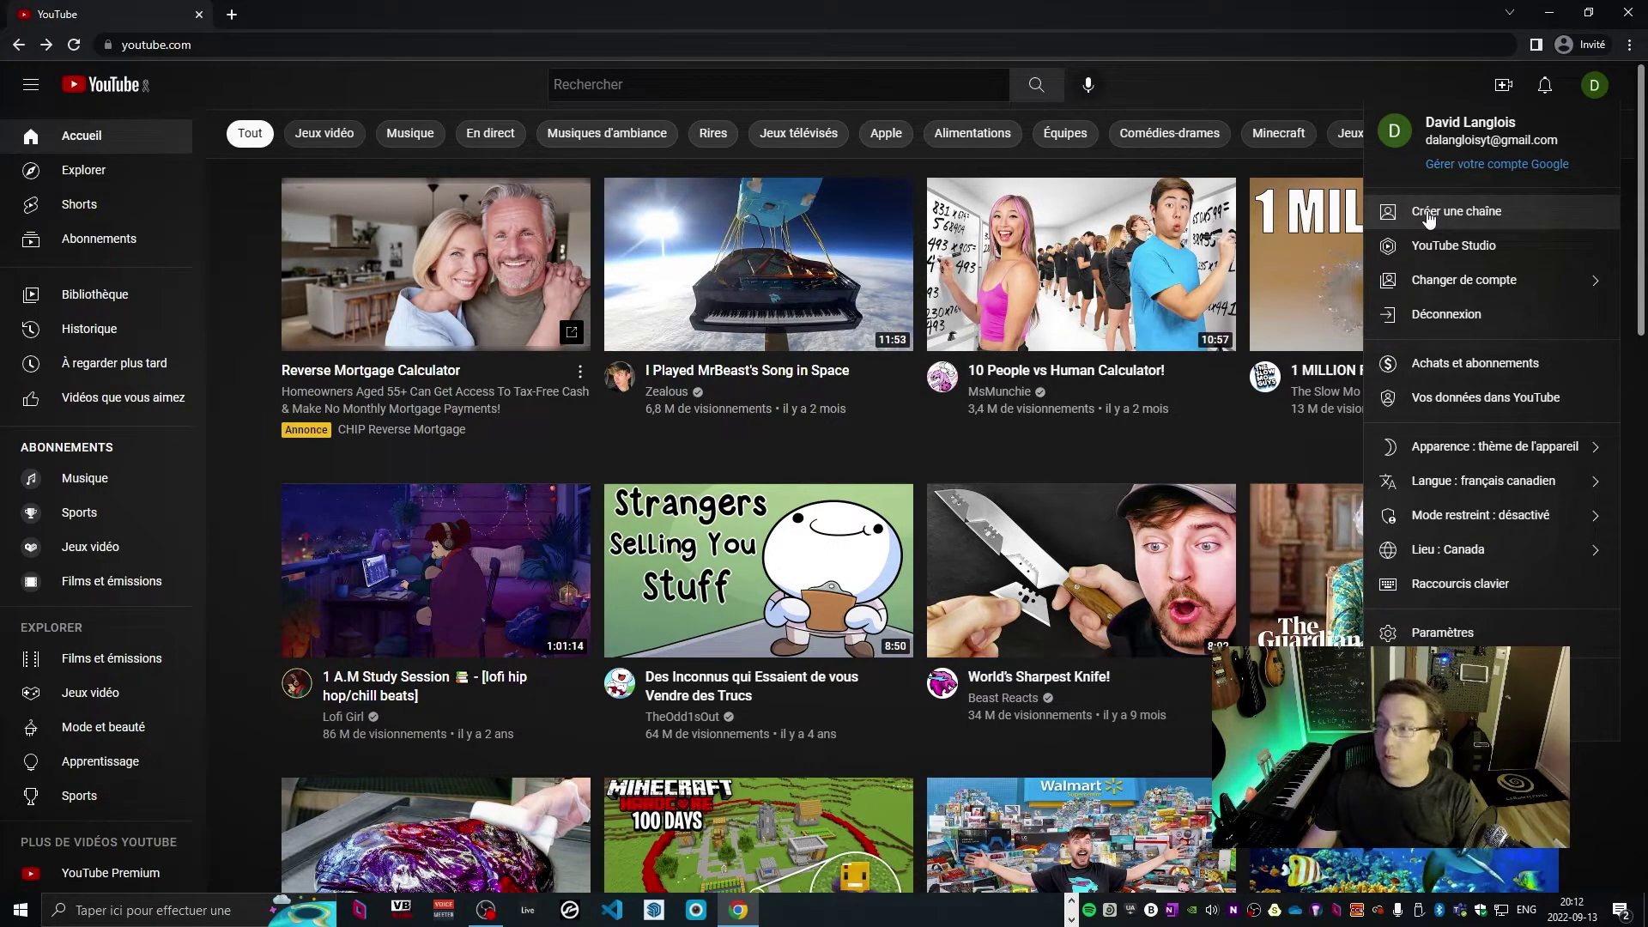
# Open the creation form for a new channel from the list of all the account's channels
pyautogui.click(1439, 286)
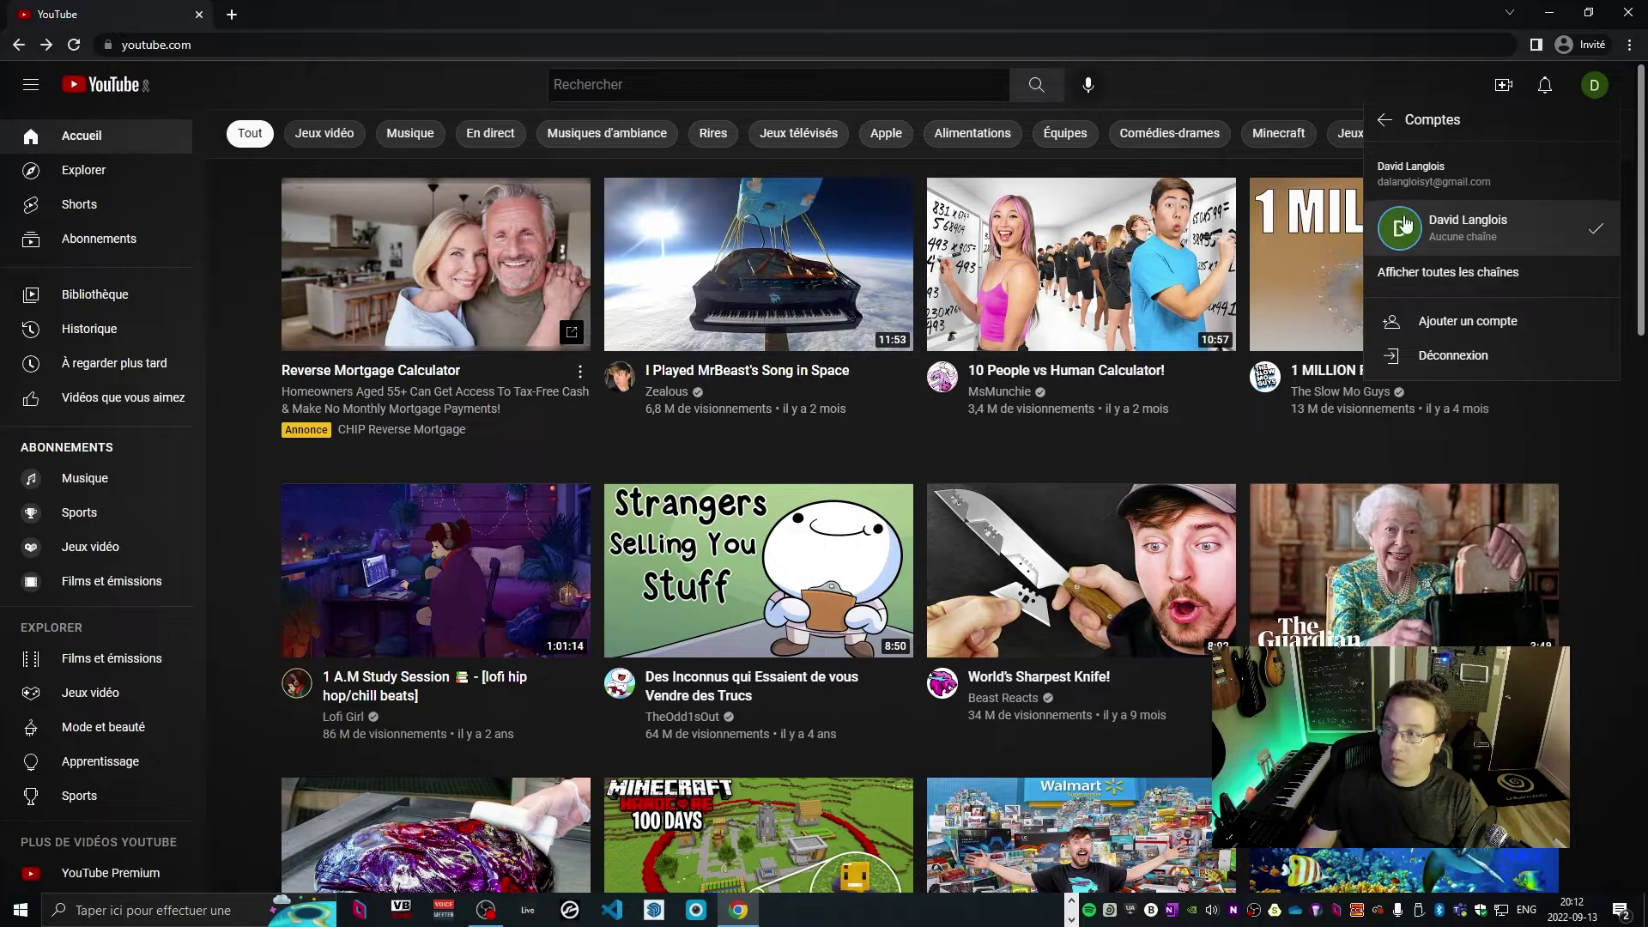
pyautogui.click(1458, 273)
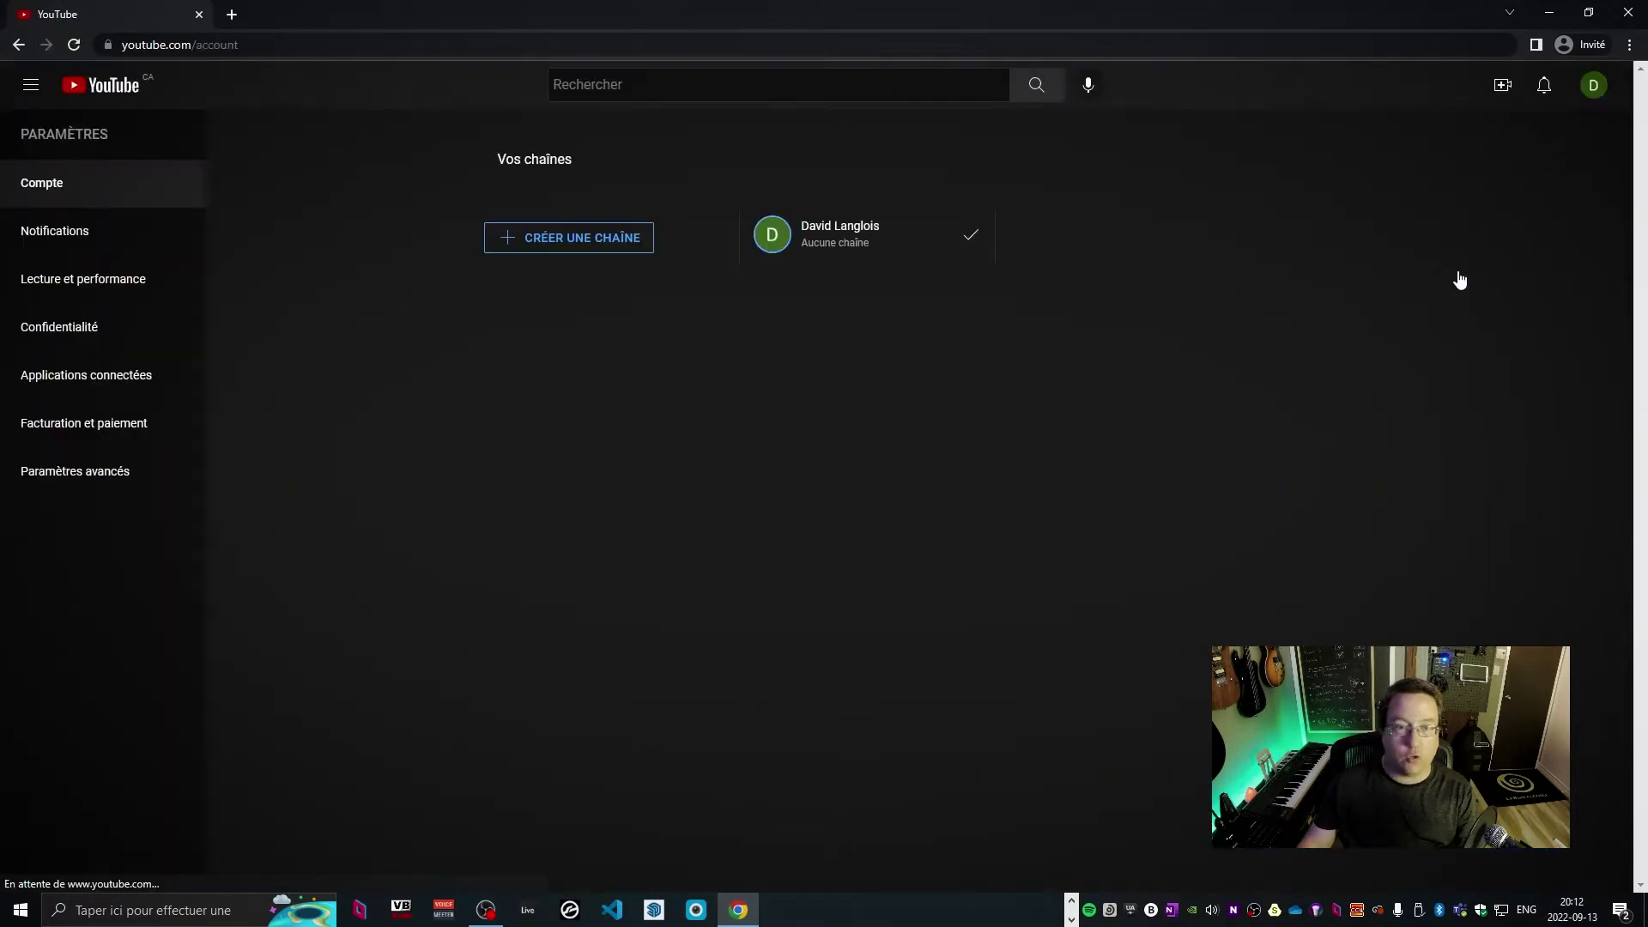
pyautogui.click(621, 244)
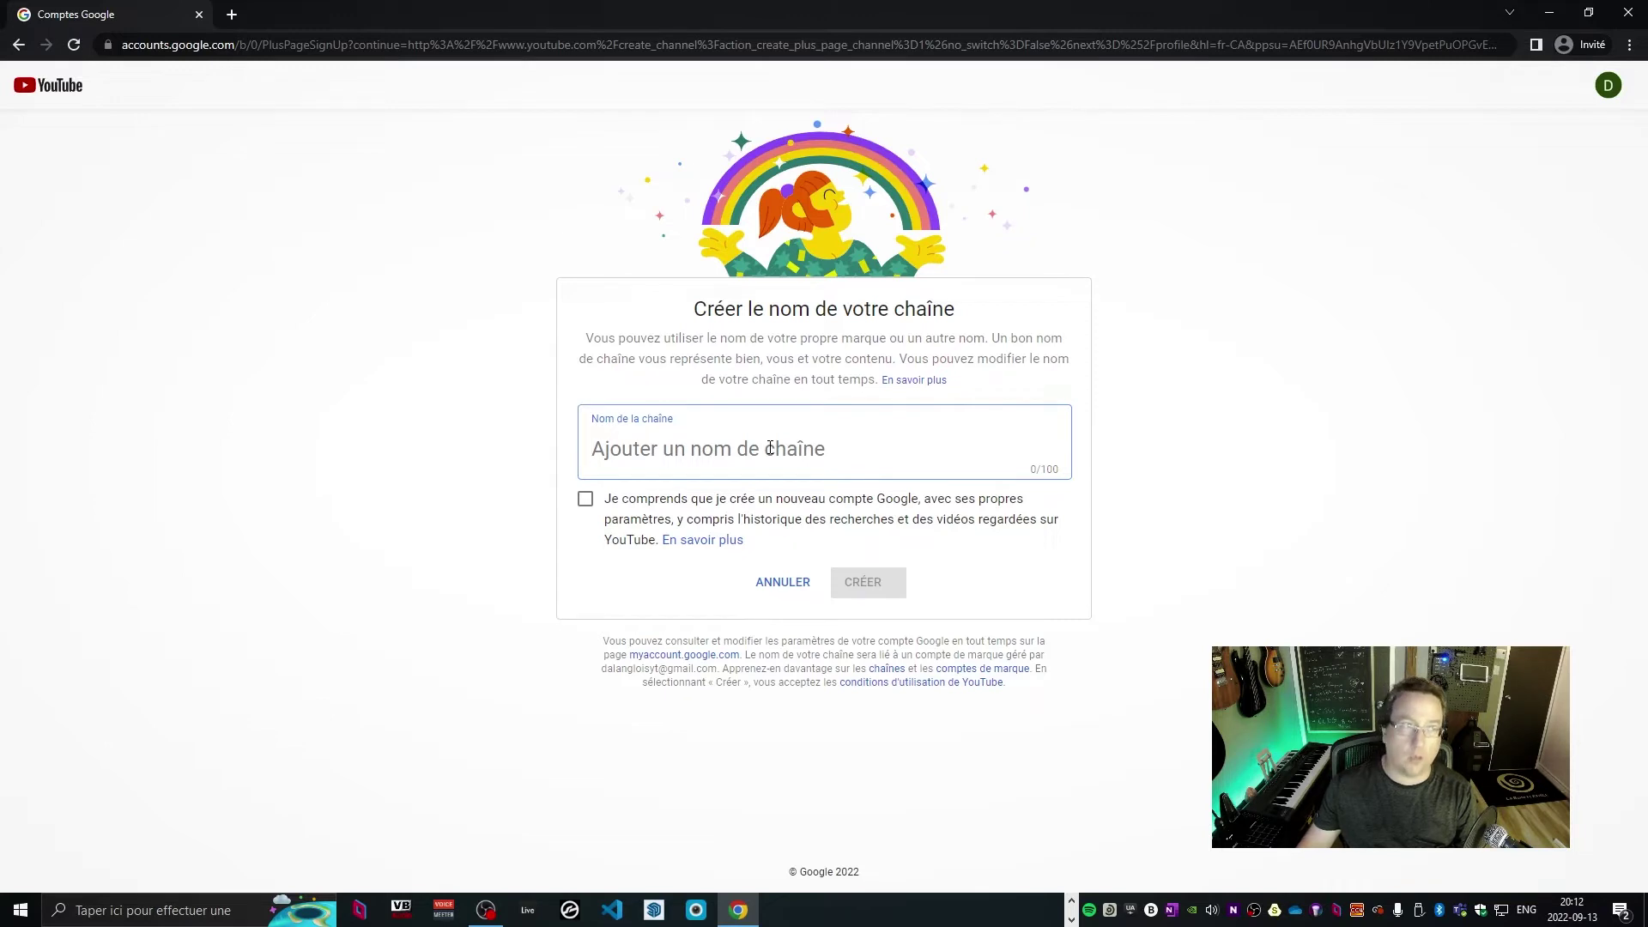
# Name the channel with the owner's full name followed by "Youtube", accept the new Google account notice, create it and reload its page
pyautogui.write('Da')
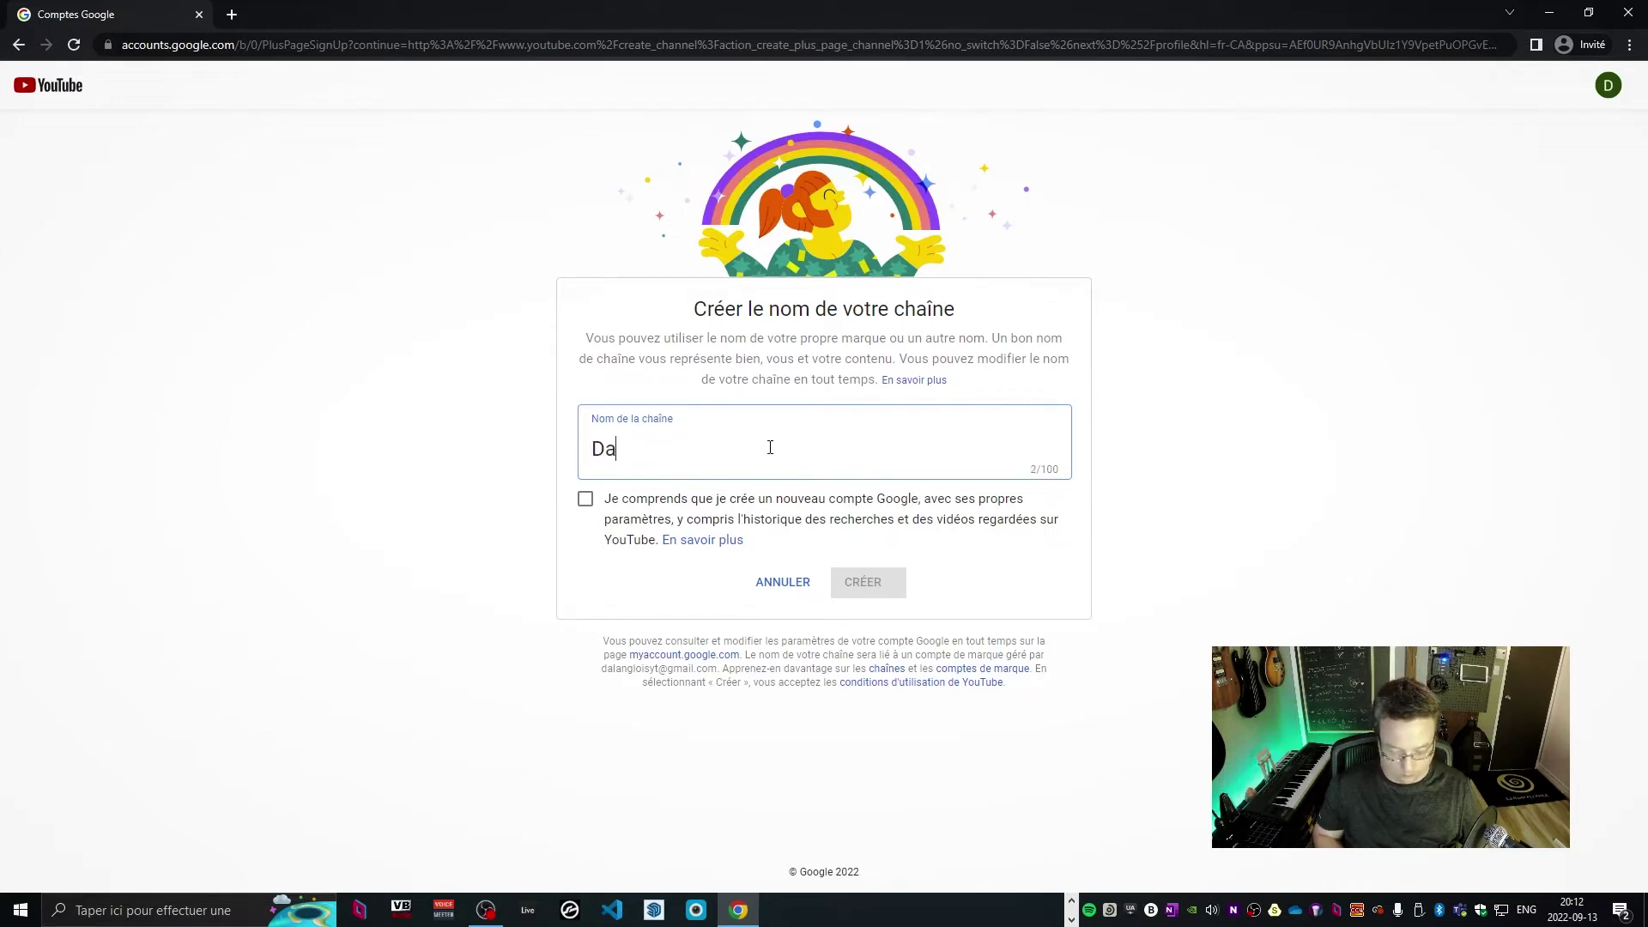
pyautogui.write('vid Langlois')
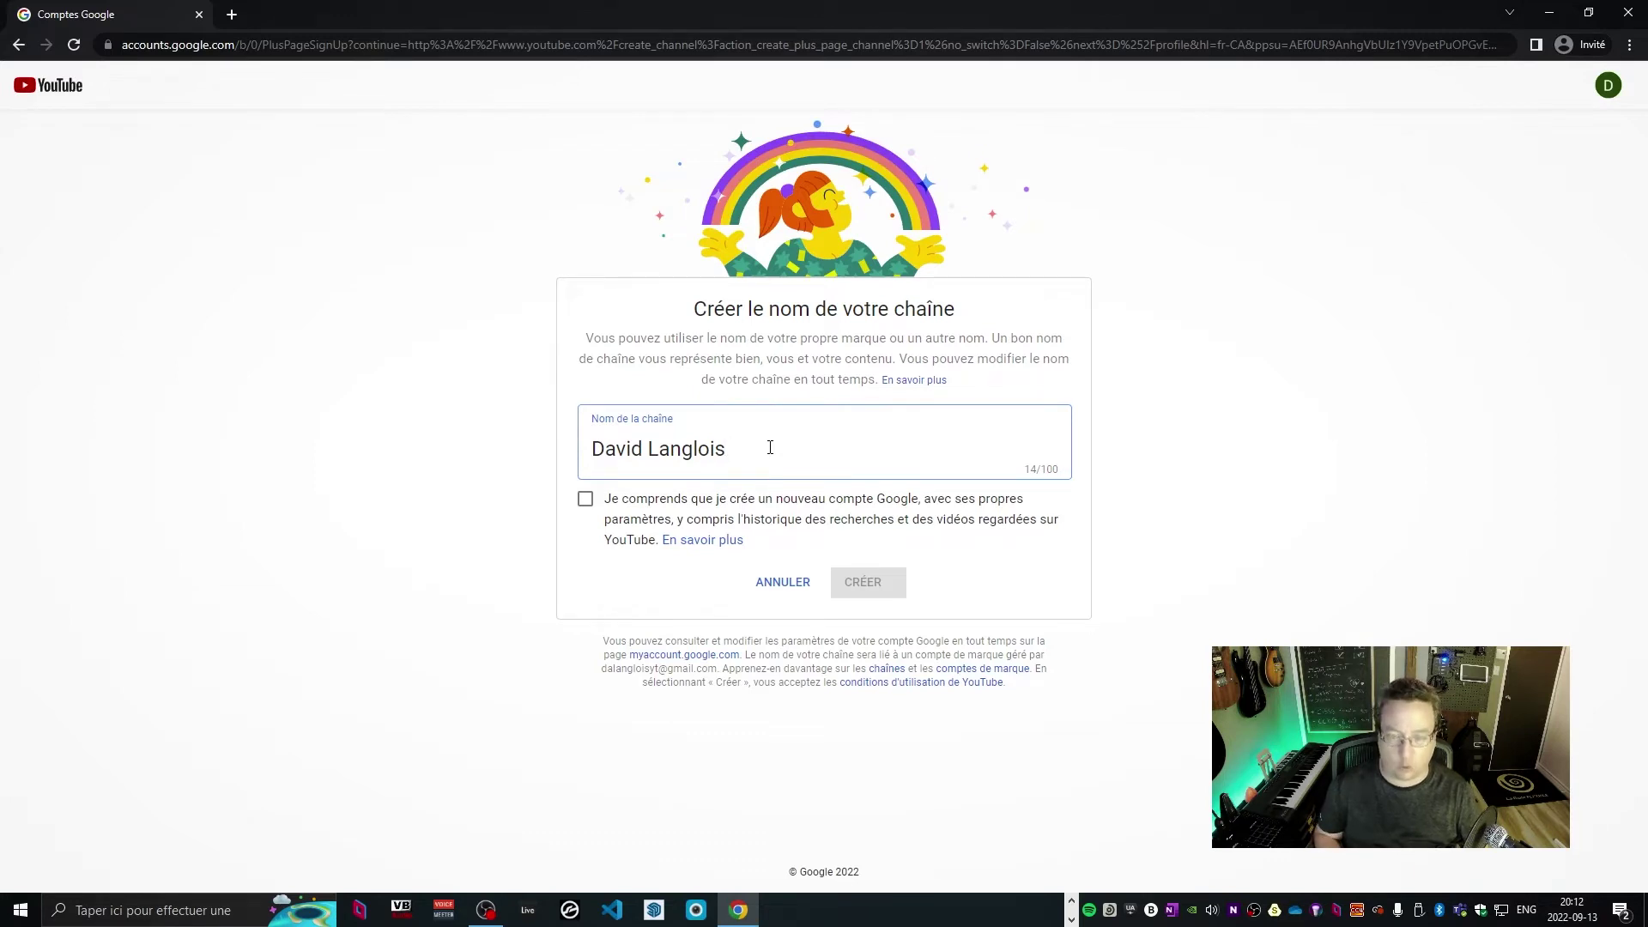
pyautogui.write('Youtube')
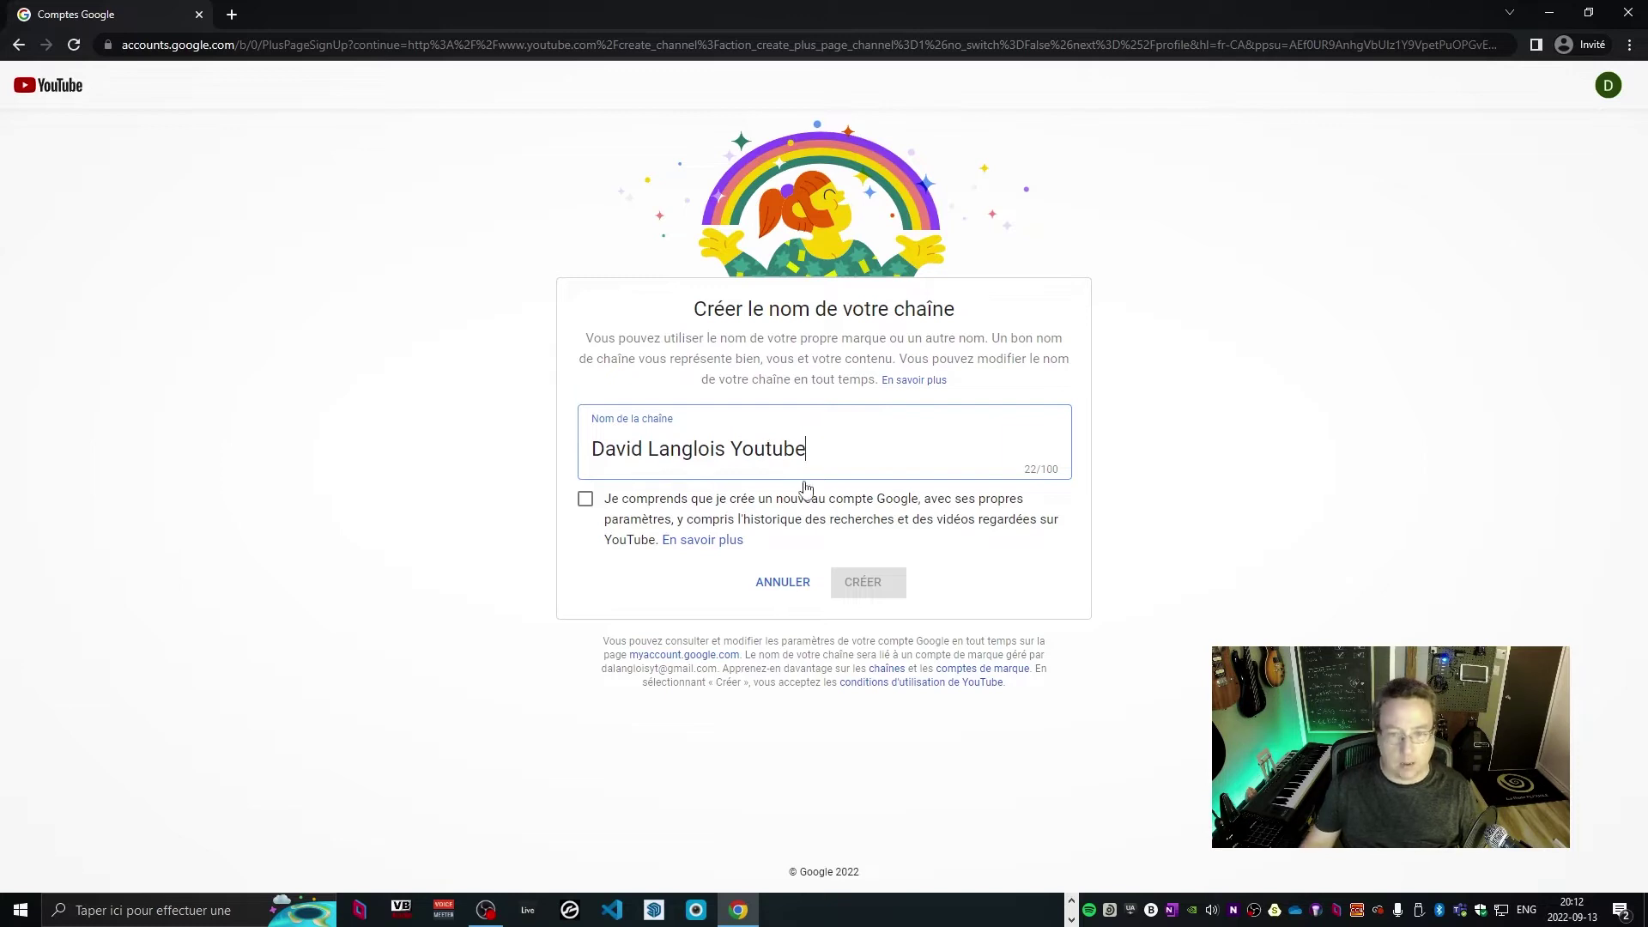
pyautogui.click(584, 499)
pyautogui.click(881, 592)
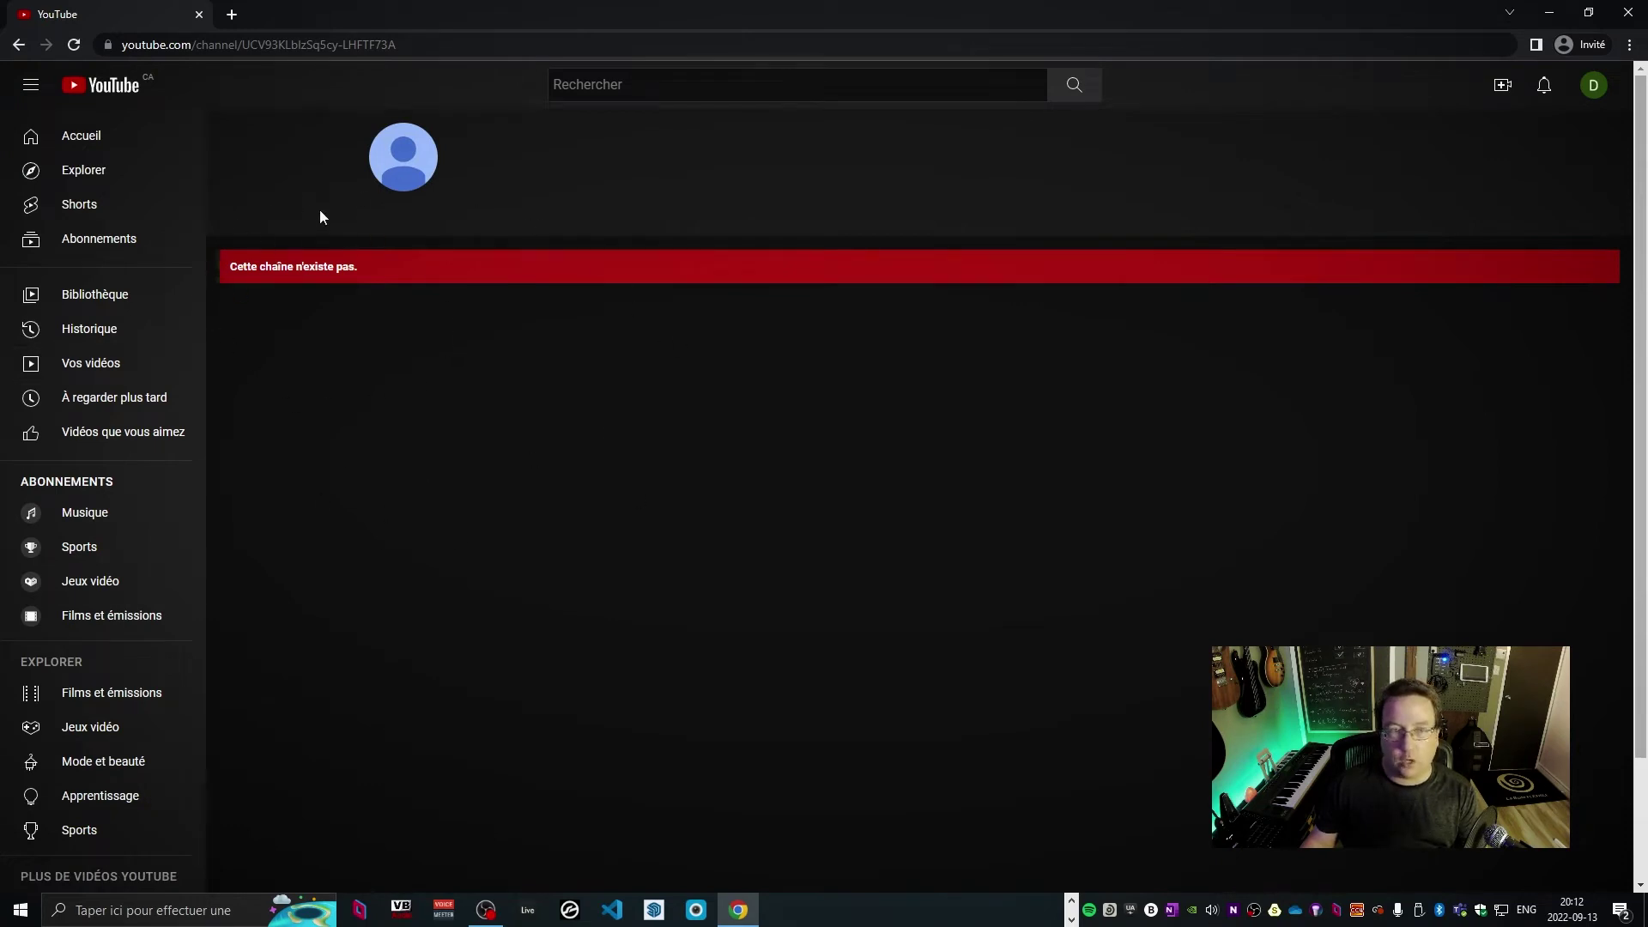
pyautogui.press('F5')
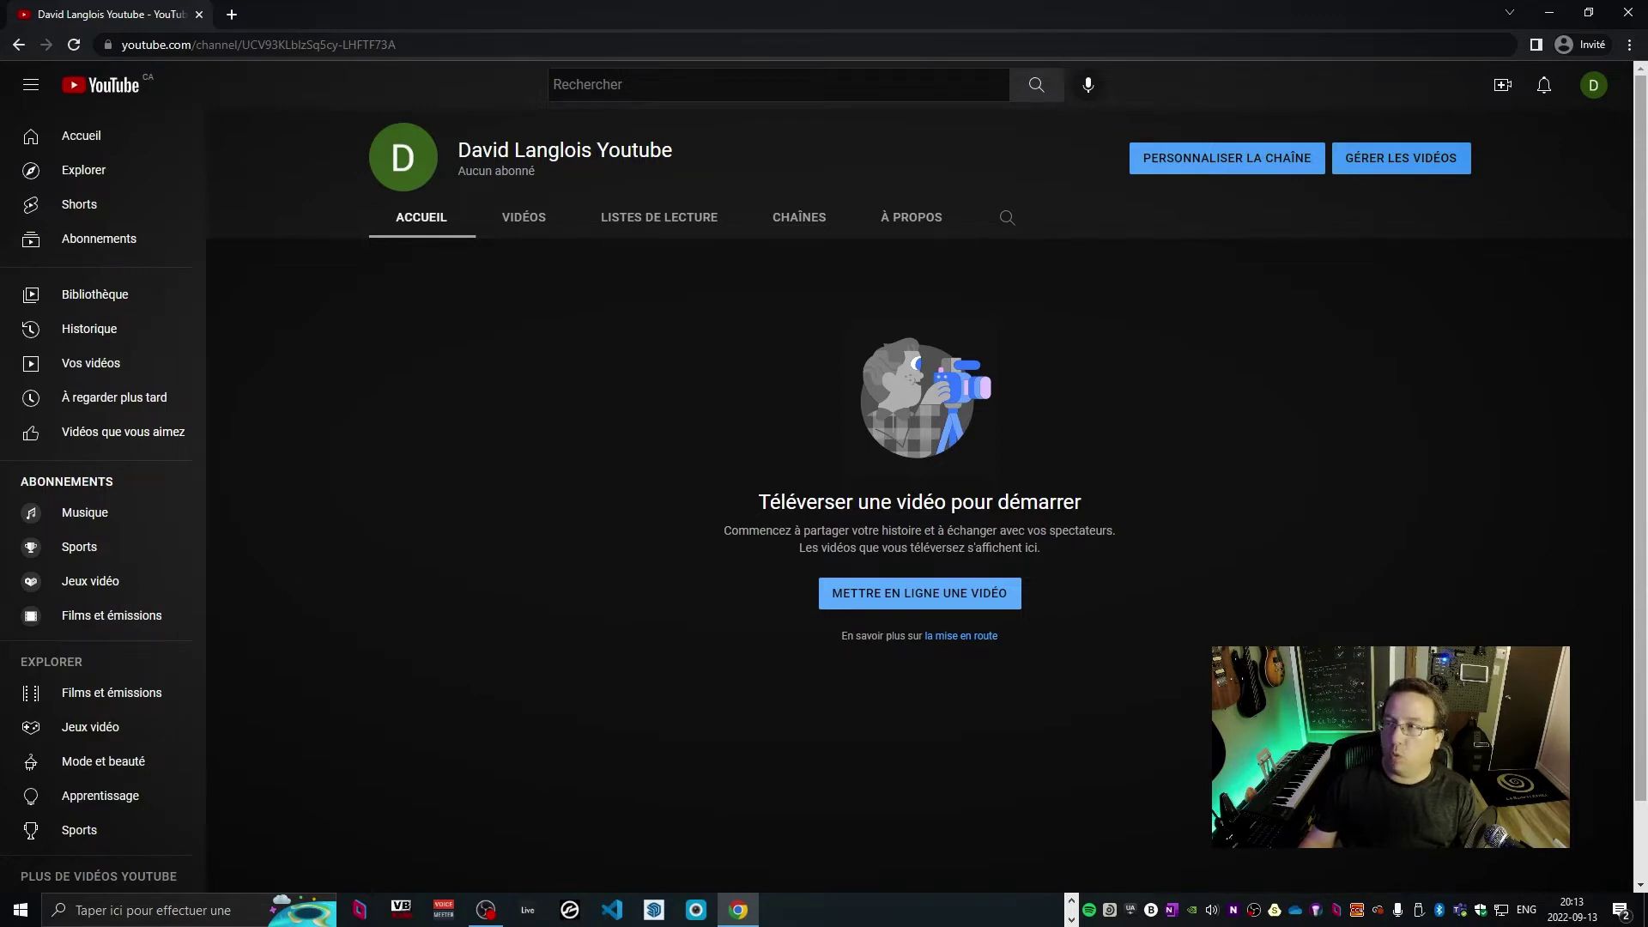
# Check which channels are available under the account in the account switcher
pyautogui.click(1594, 90)
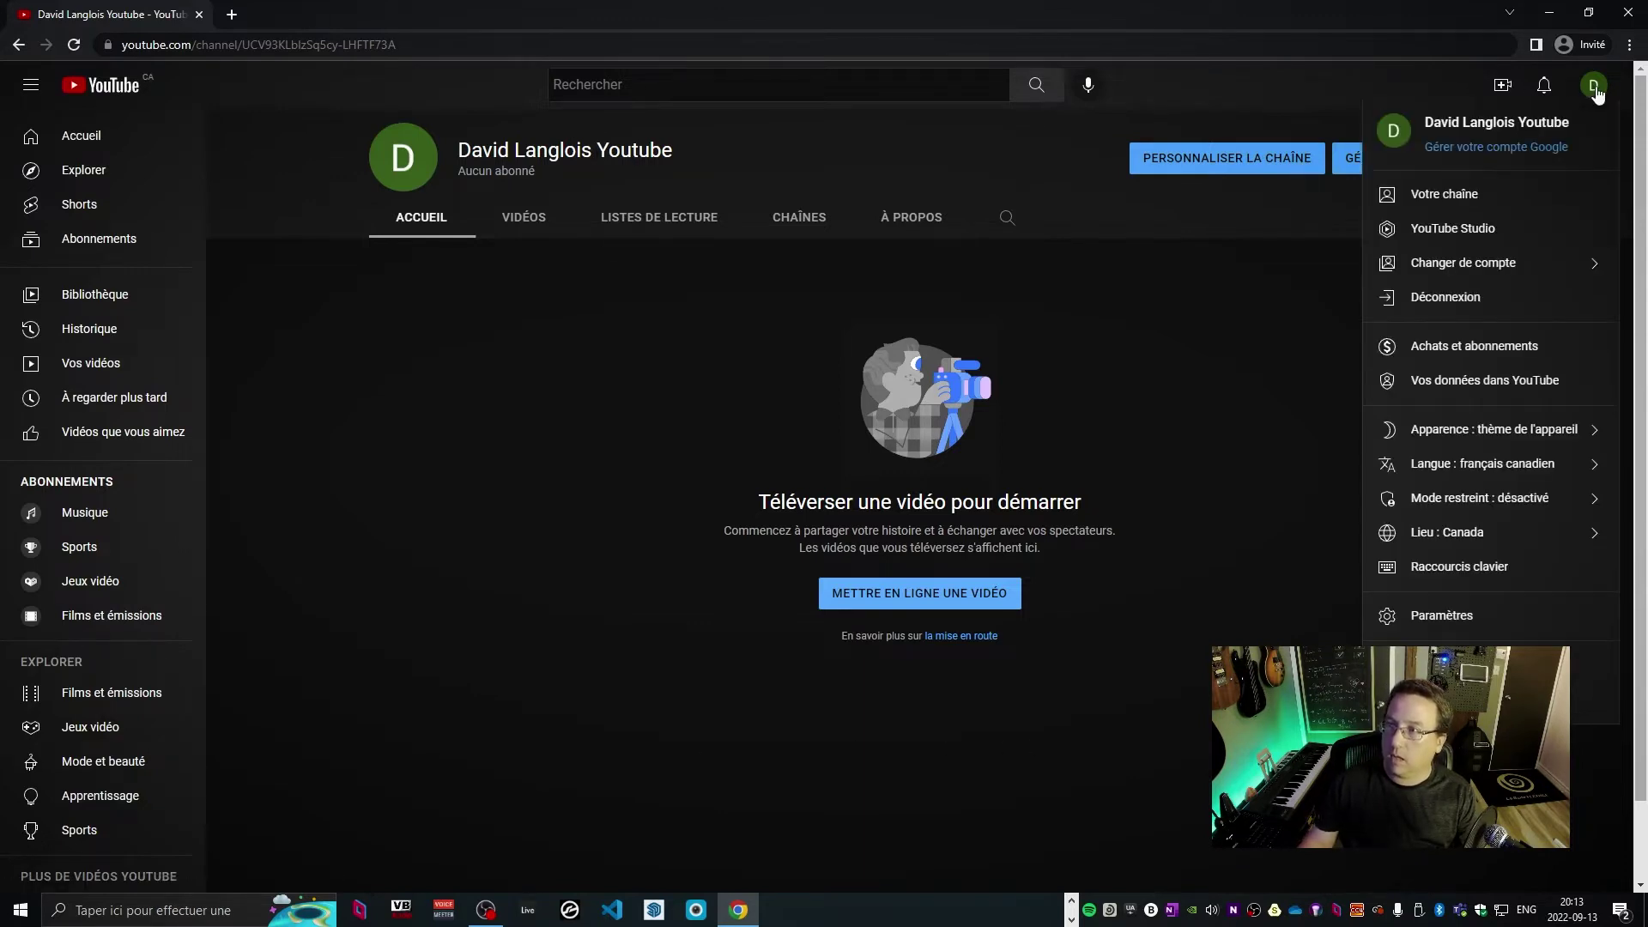
pyautogui.click(1500, 268)
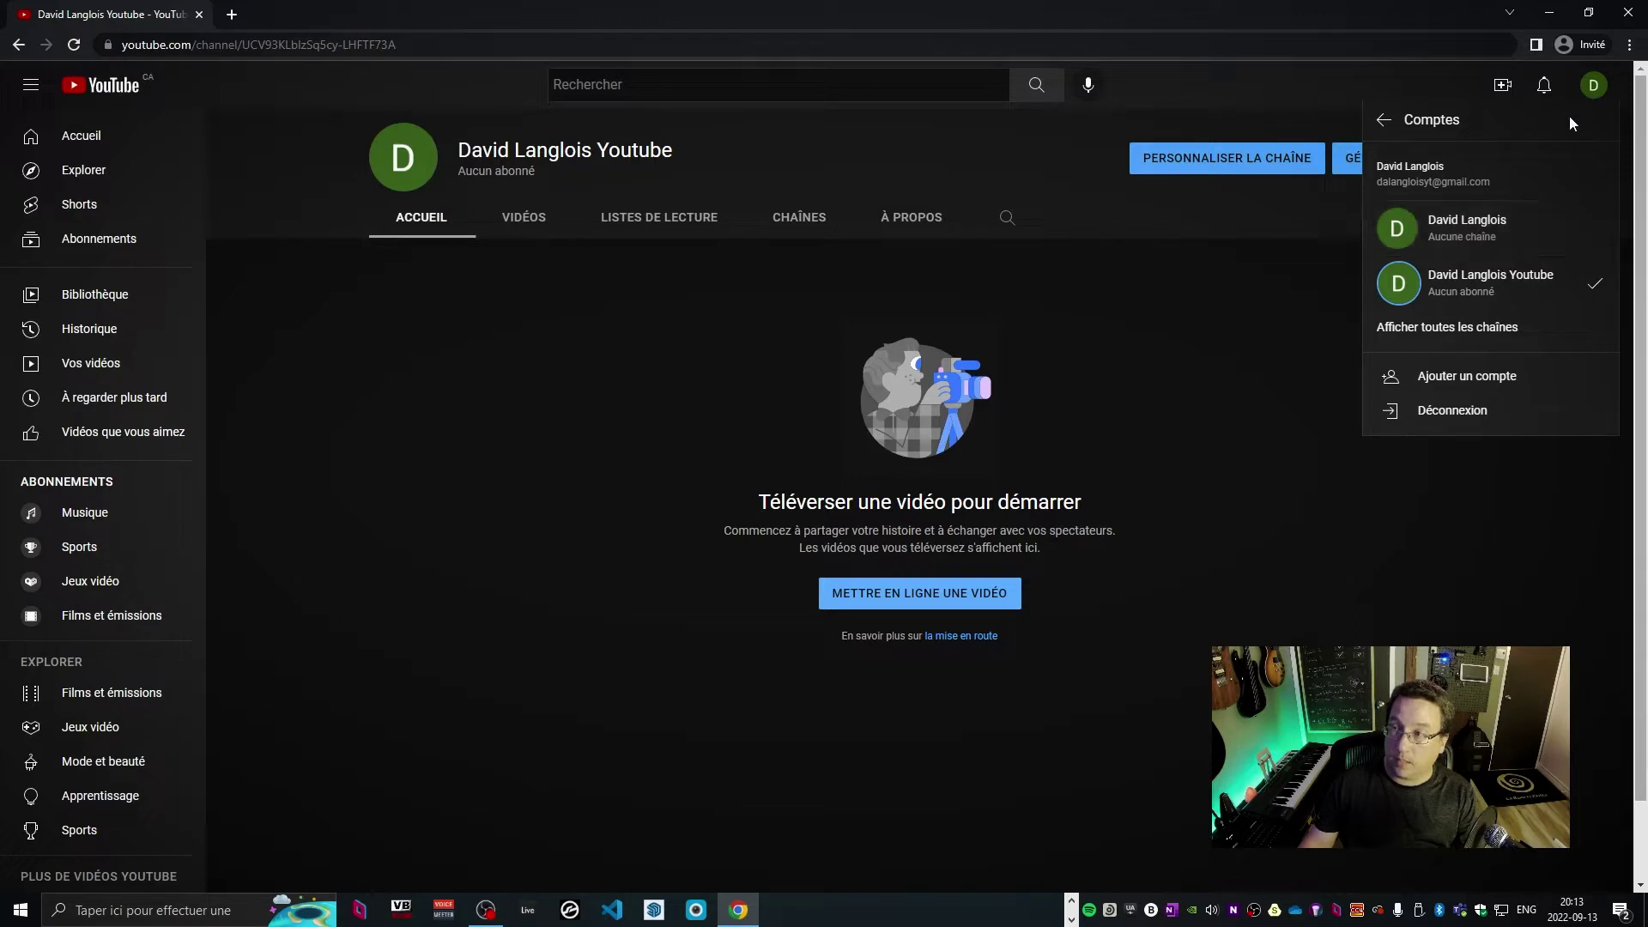
pyautogui.click(638, 379)
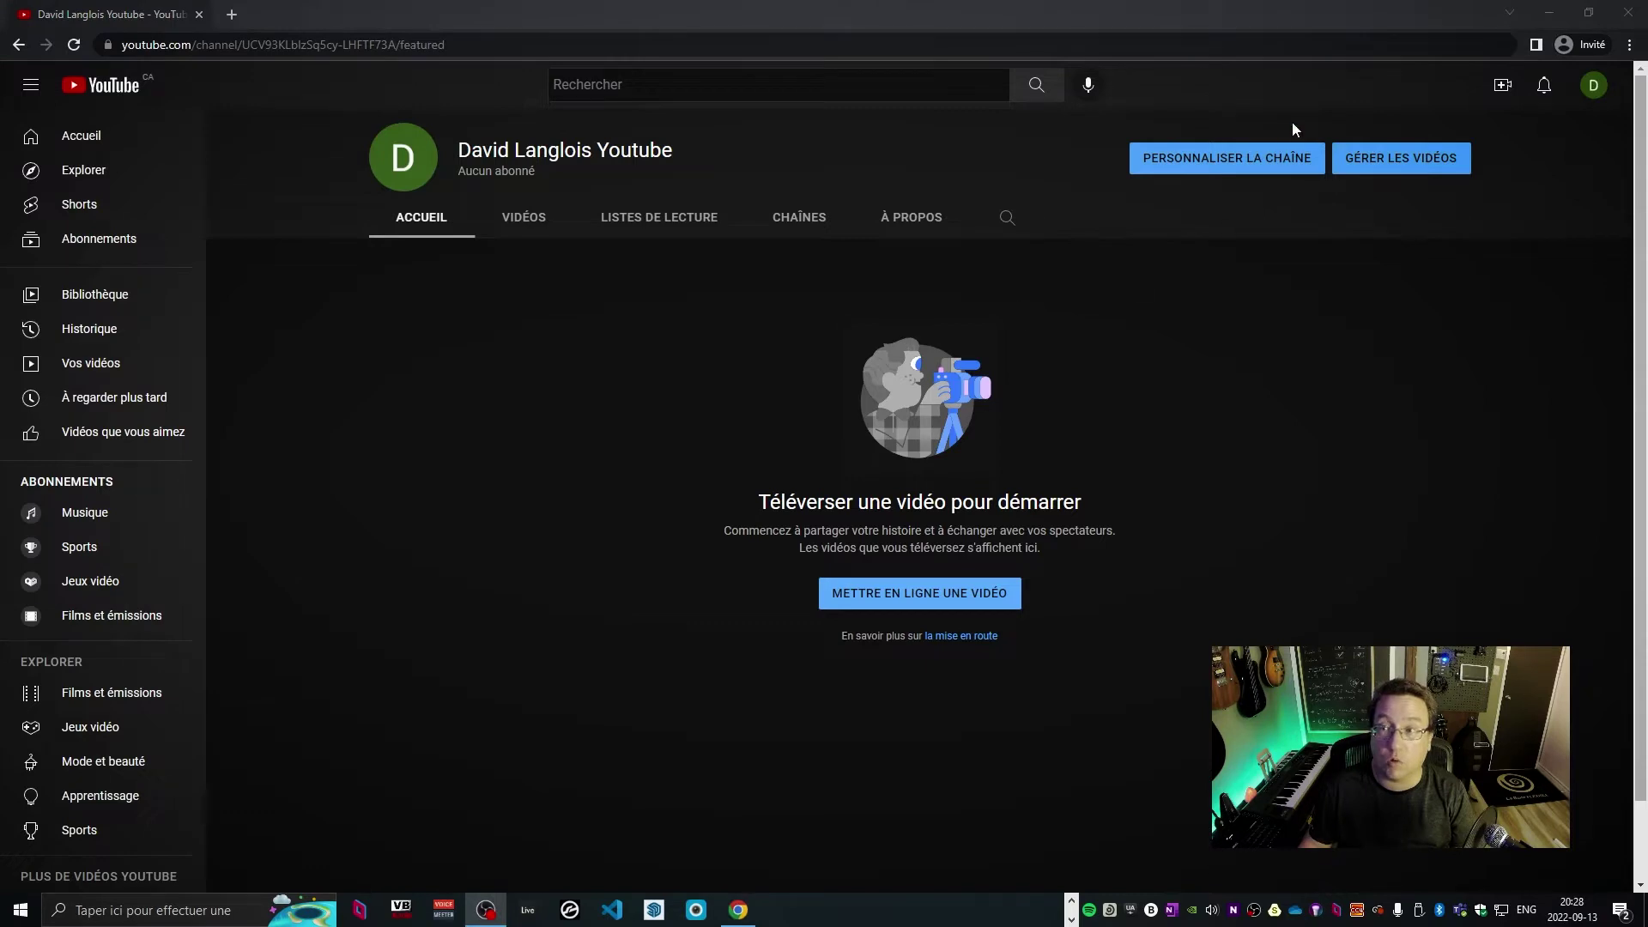
# Open the channel's customization and review its general information: description, channel URL, a blank link entry and contact details
pyautogui.click(1271, 159)
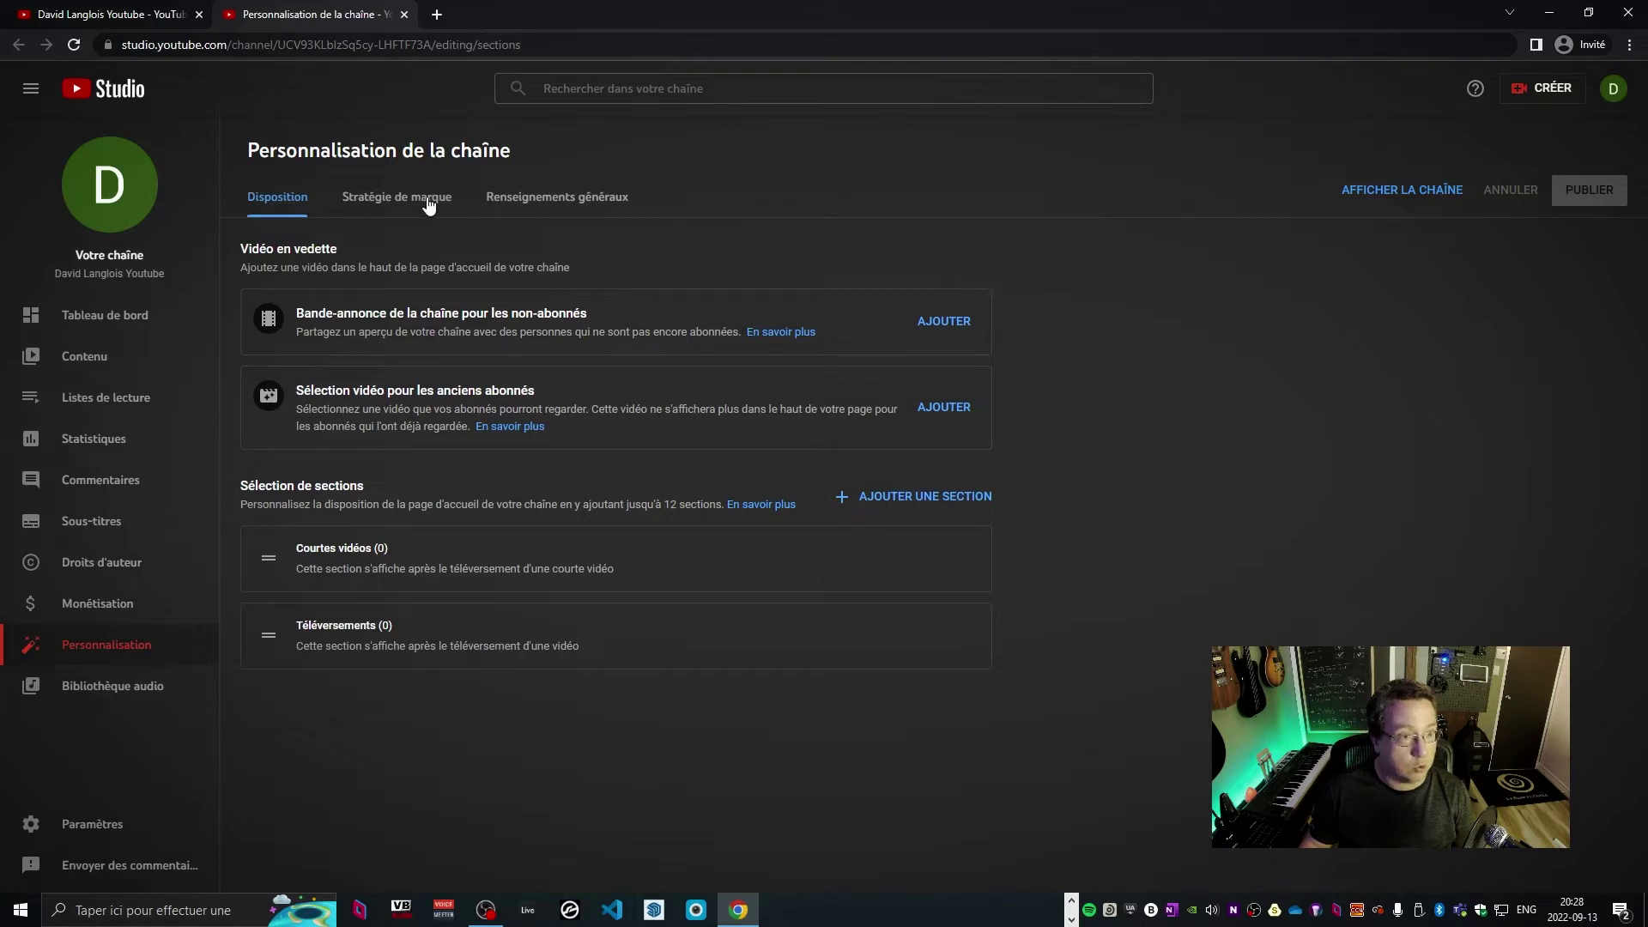
pyautogui.click(529, 204)
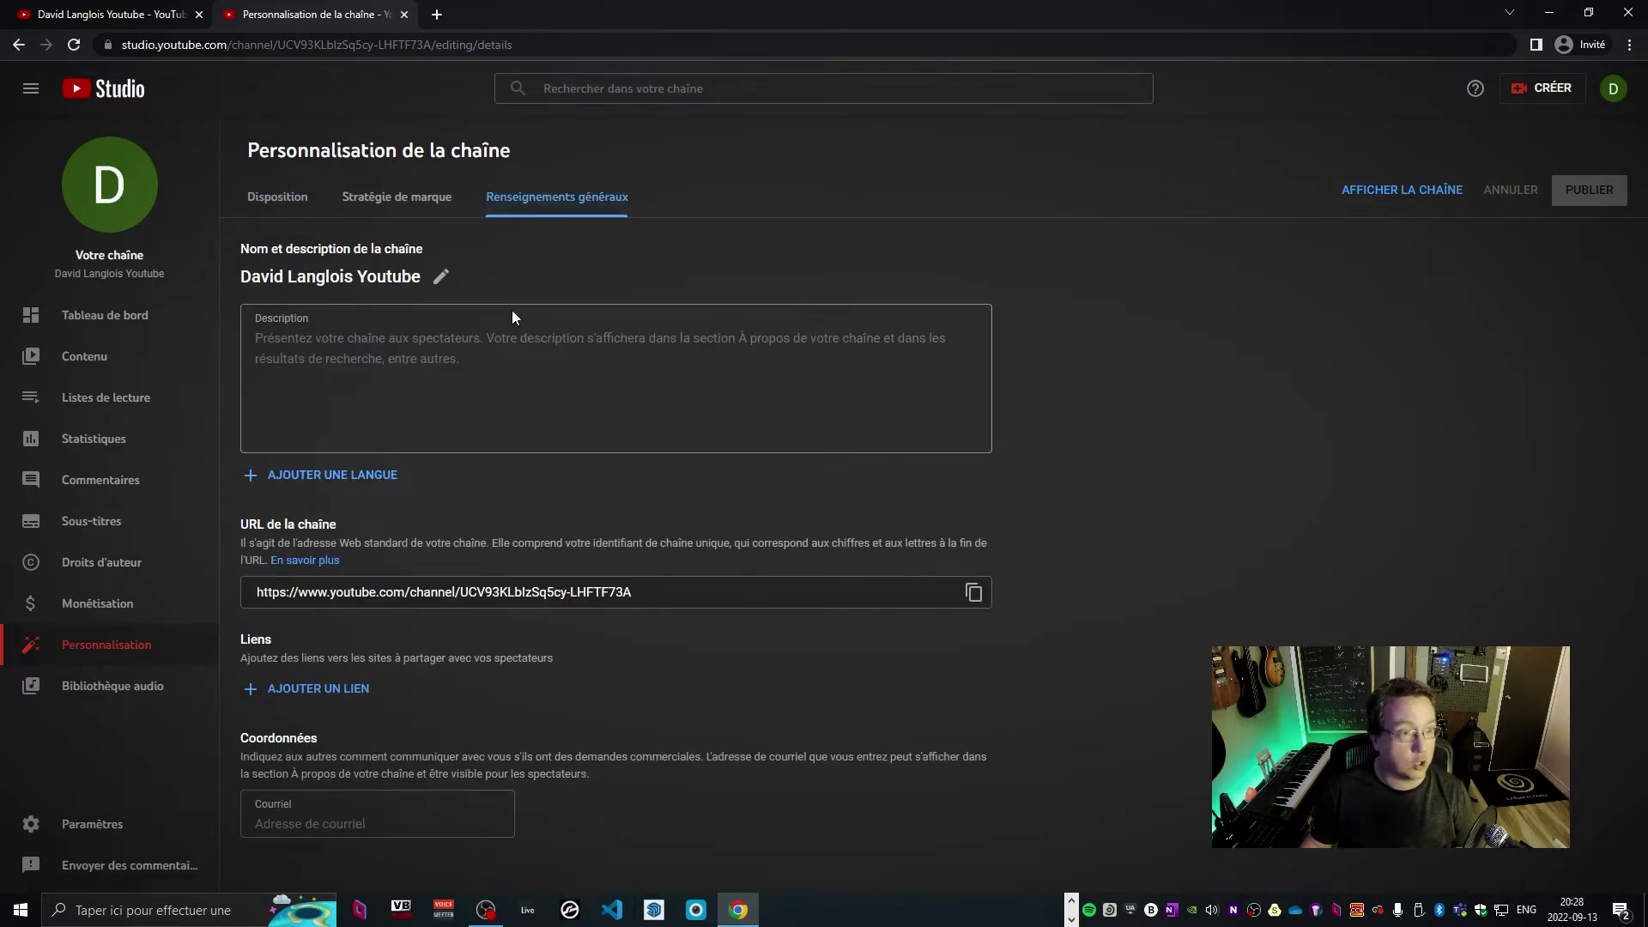
pyautogui.click(285, 337)
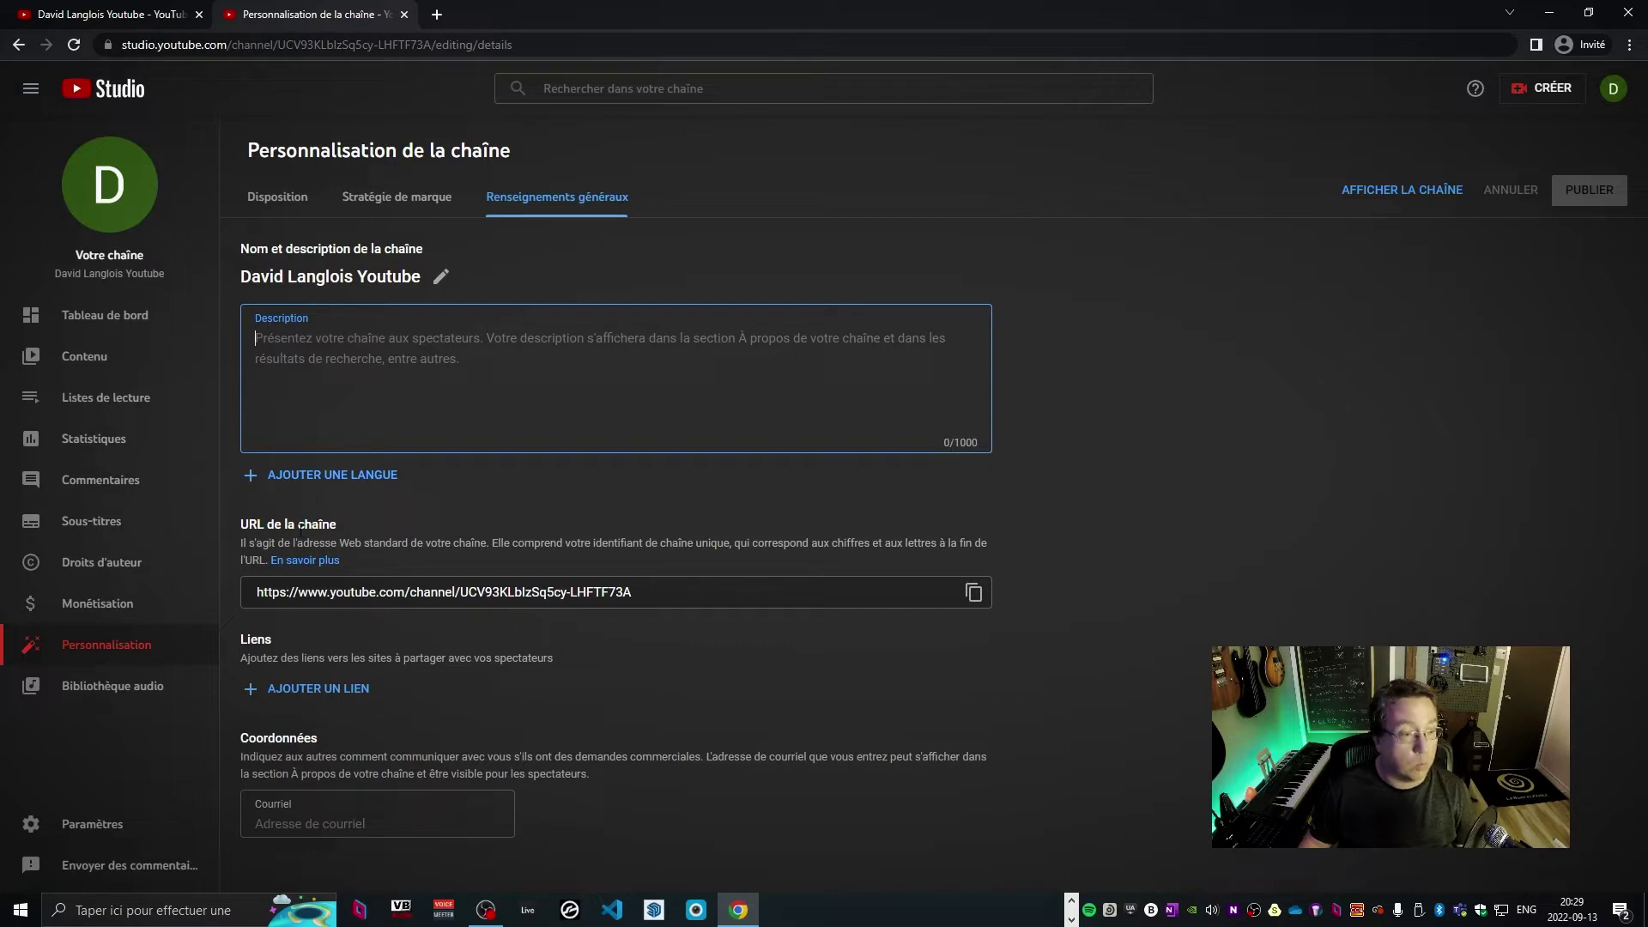
pyautogui.moveTo(241, 525); pyautogui.dragTo(336, 524)
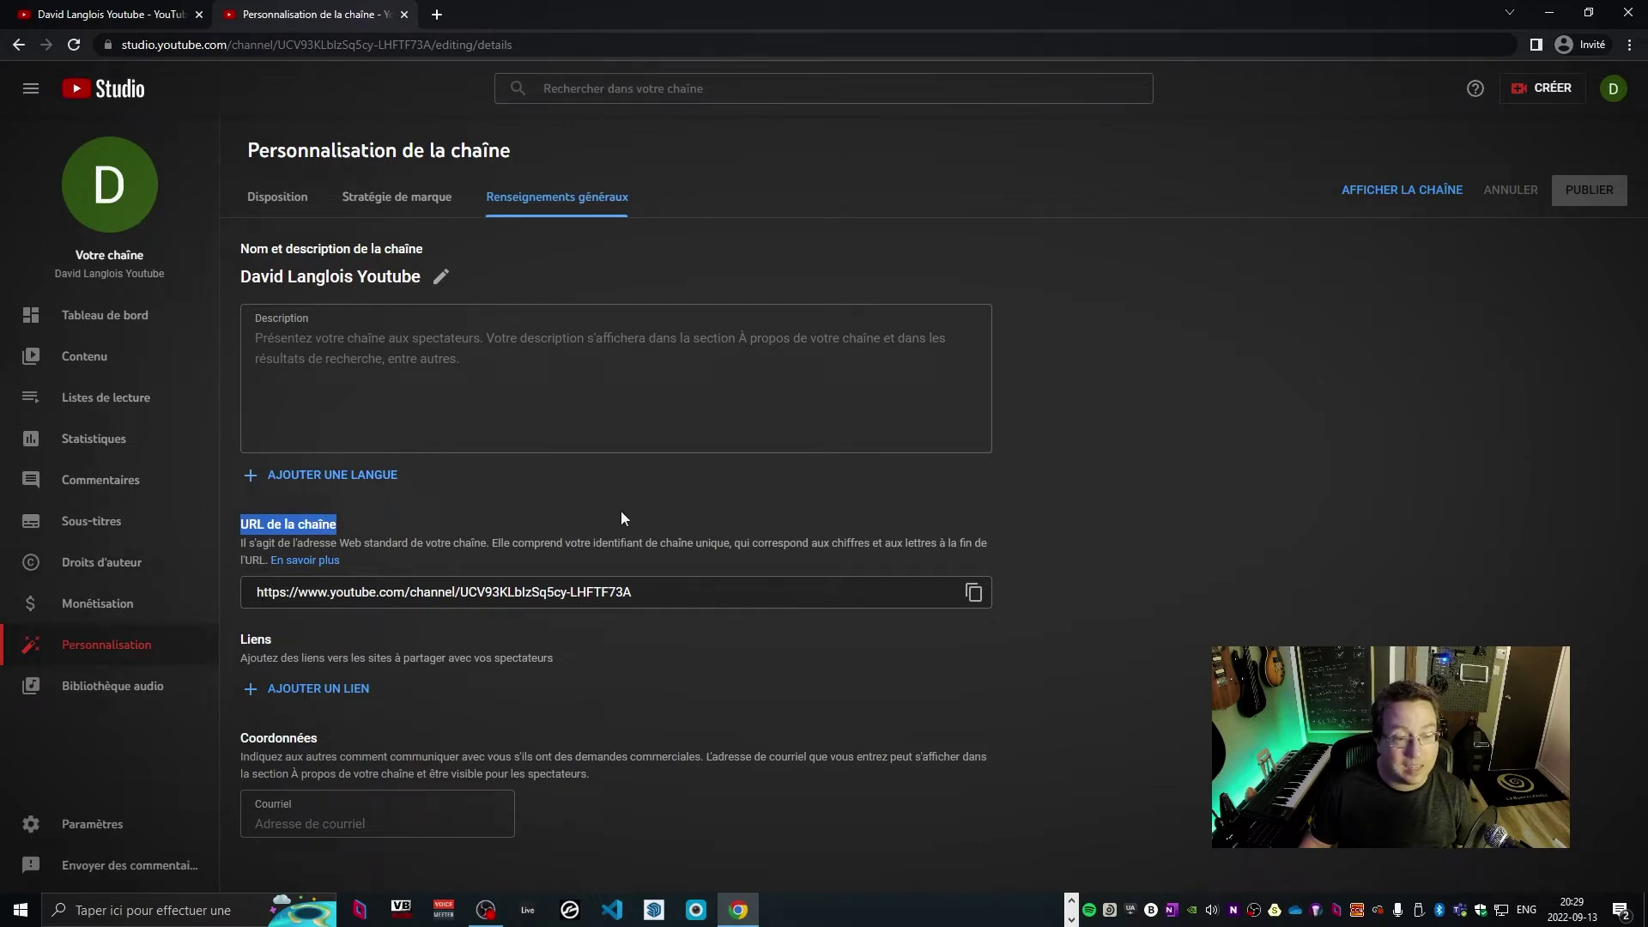
pyautogui.click(355, 688)
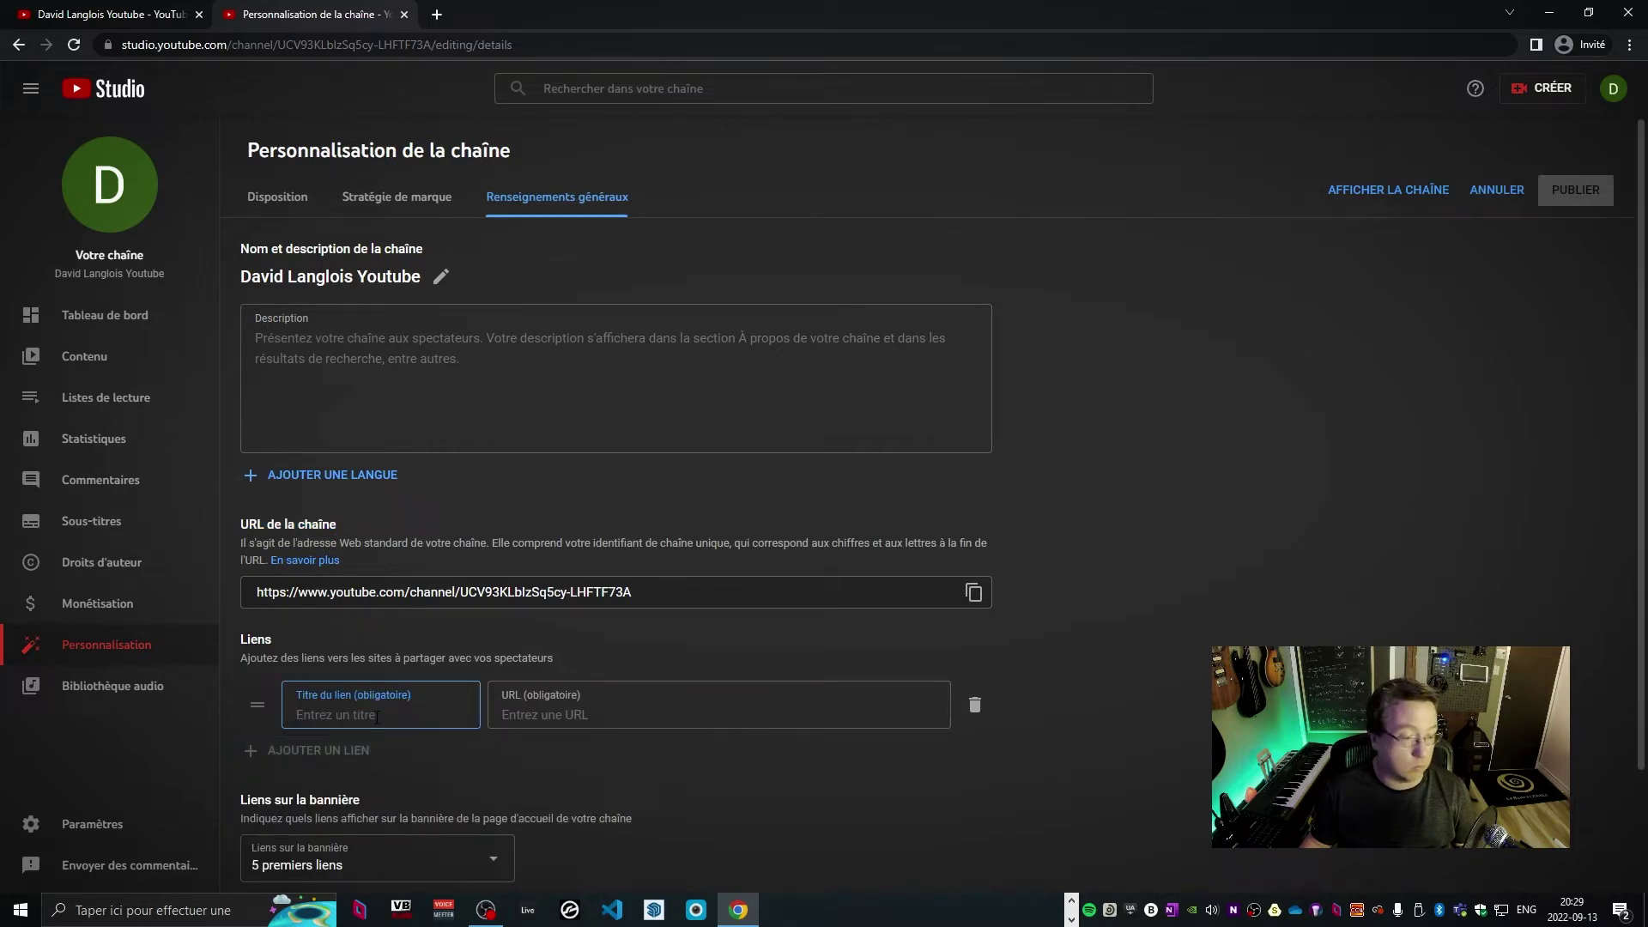
pyautogui.scroll(-2, 344, 747)
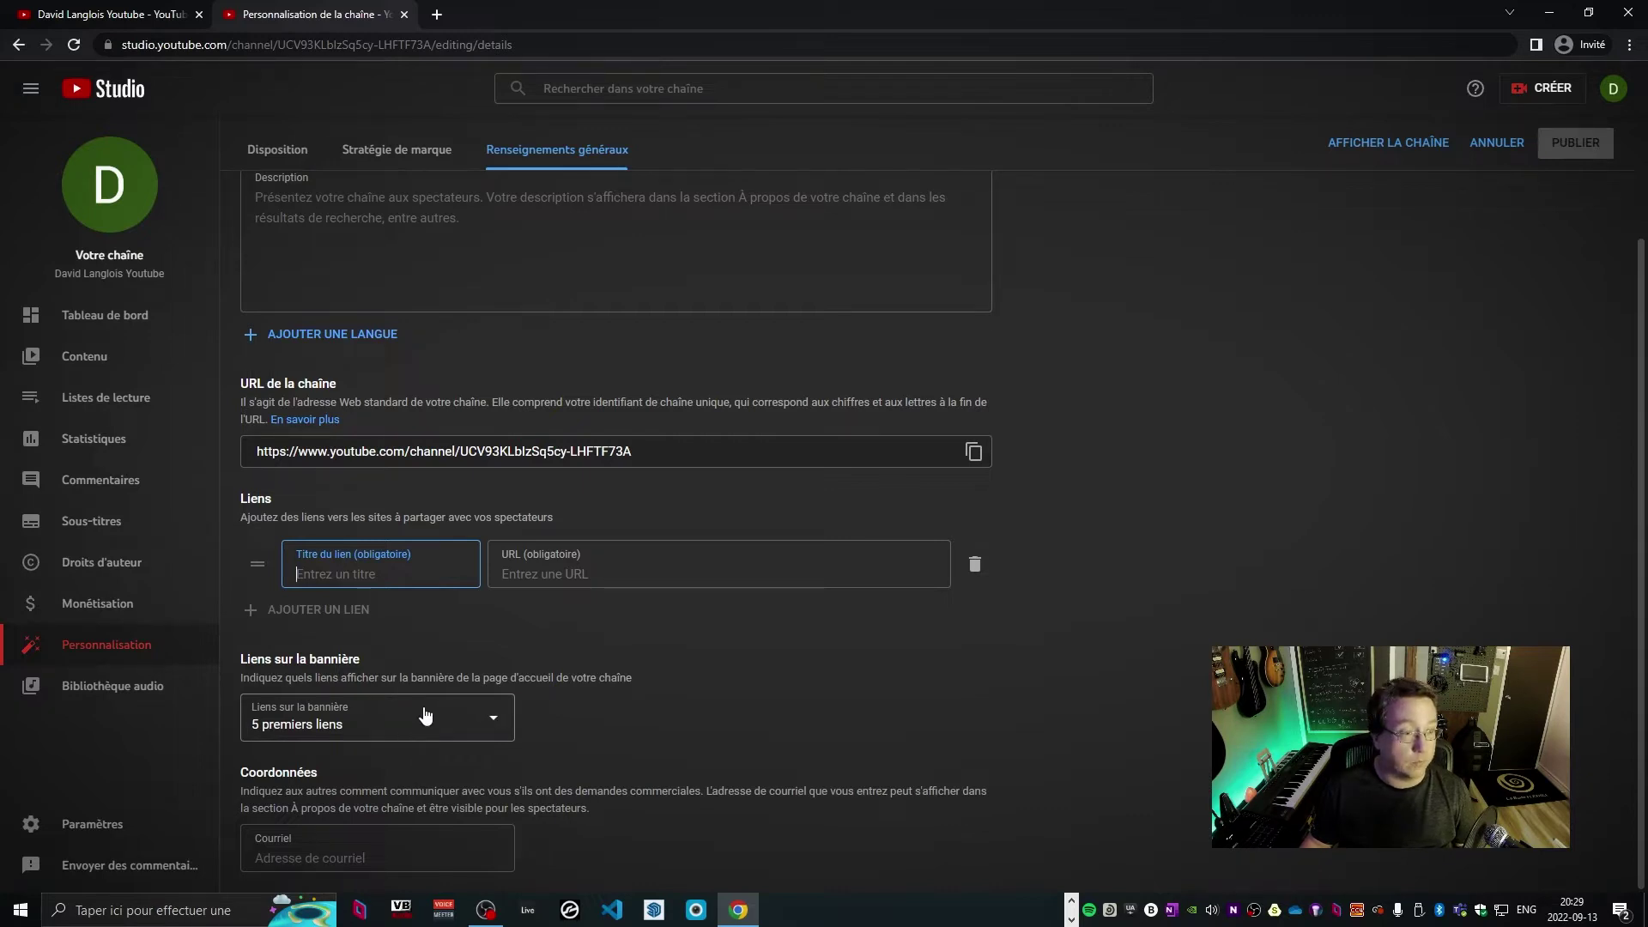
# Compare the channel's branding settings with the profile picture and banner of the Le Guitovore channel
pyautogui.click(442, 150)
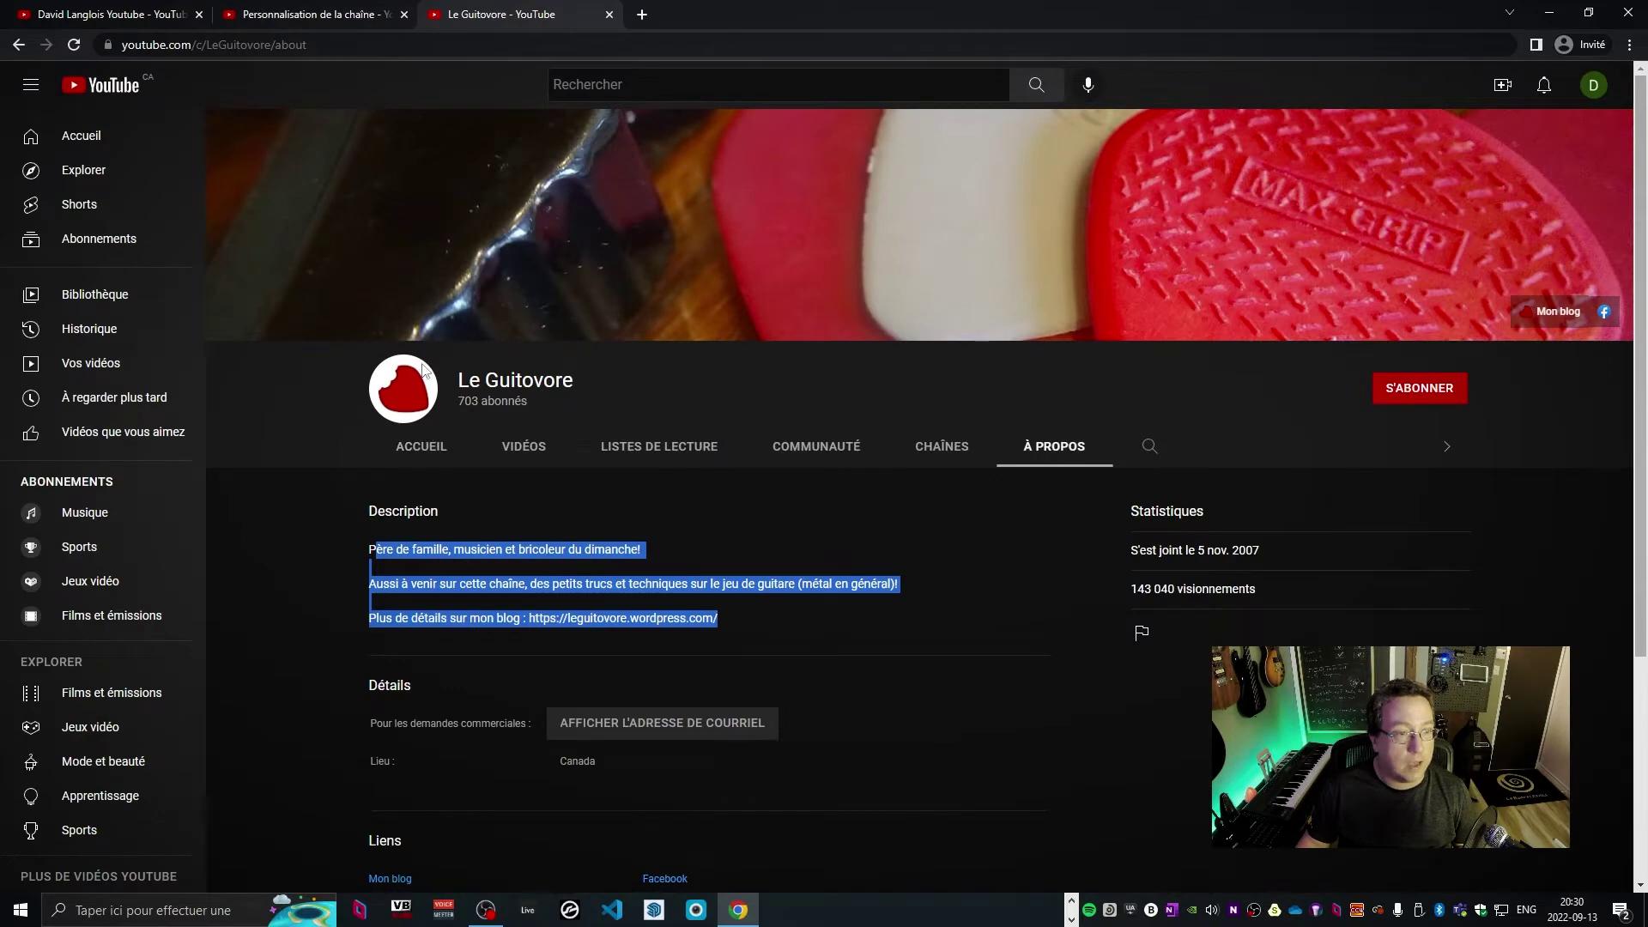
pyautogui.click(249, 14)
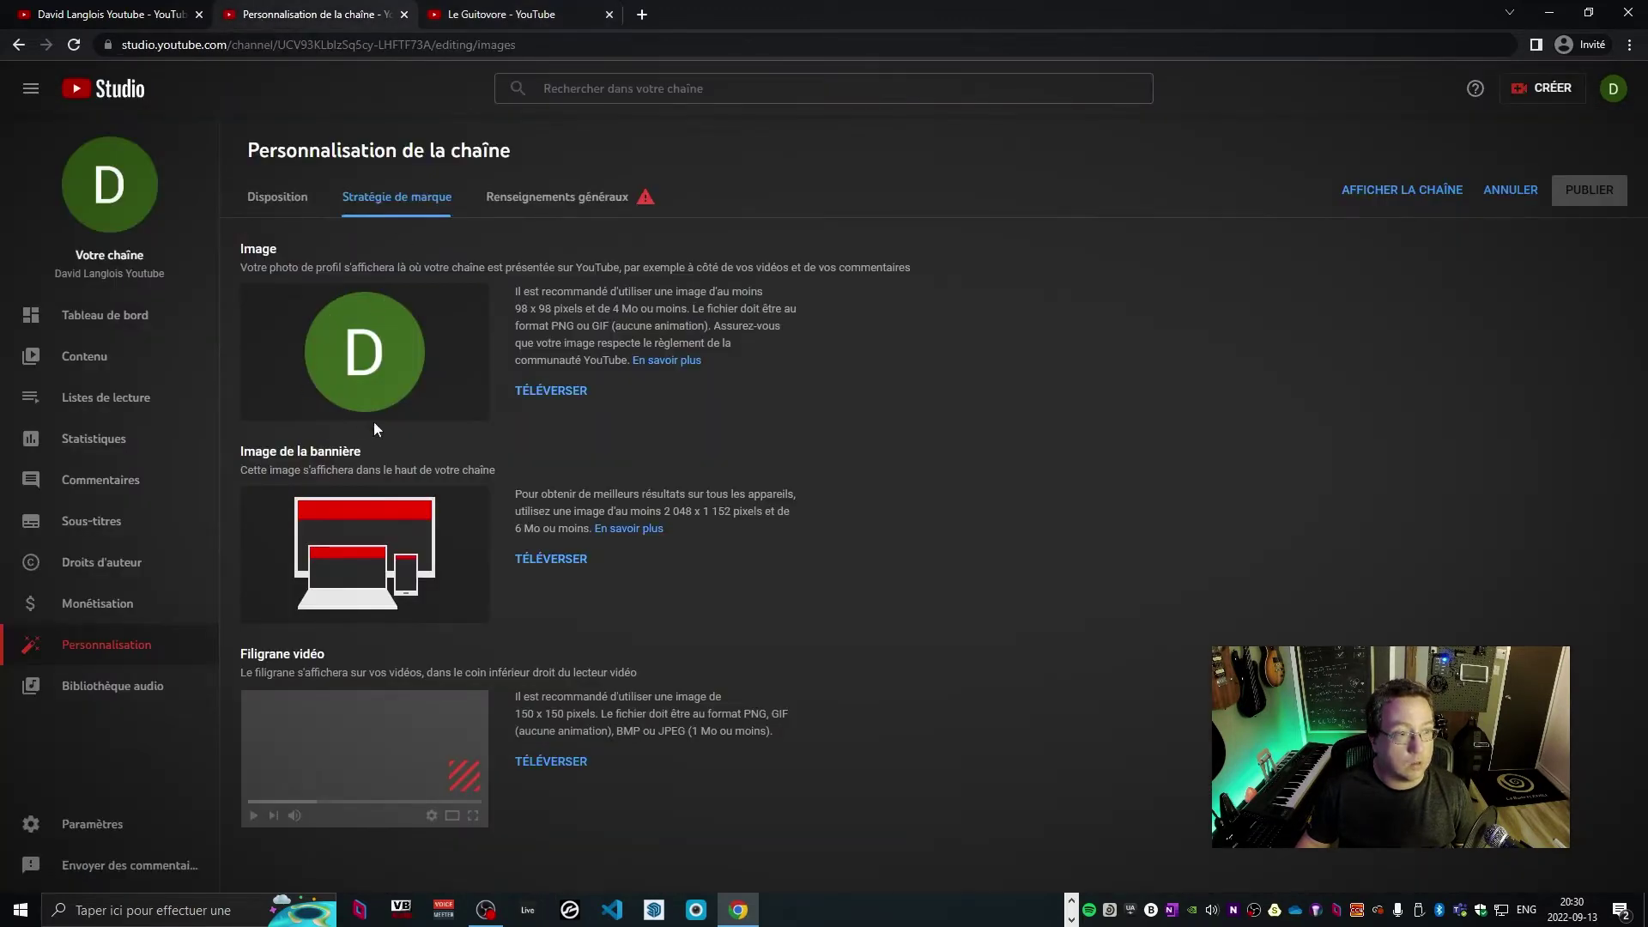
pyautogui.click(489, 13)
pyautogui.click(301, 17)
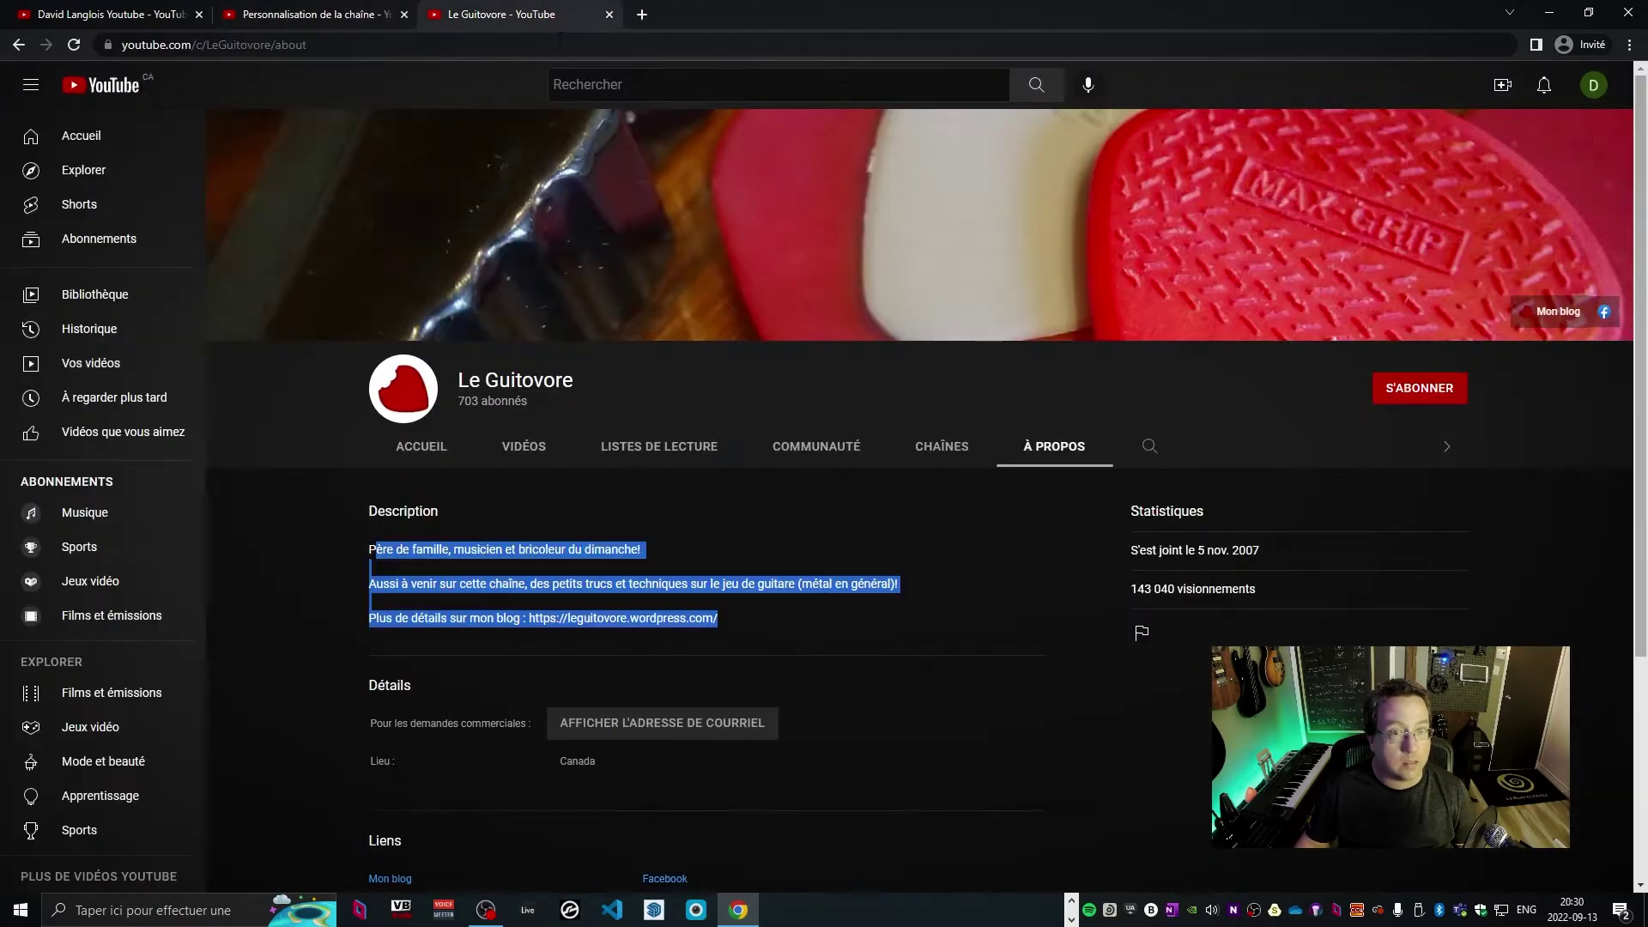
# Examine Le Guitovore's banner links and About details, including the business e-mail request and its robot check
pyautogui.click(549, 13)
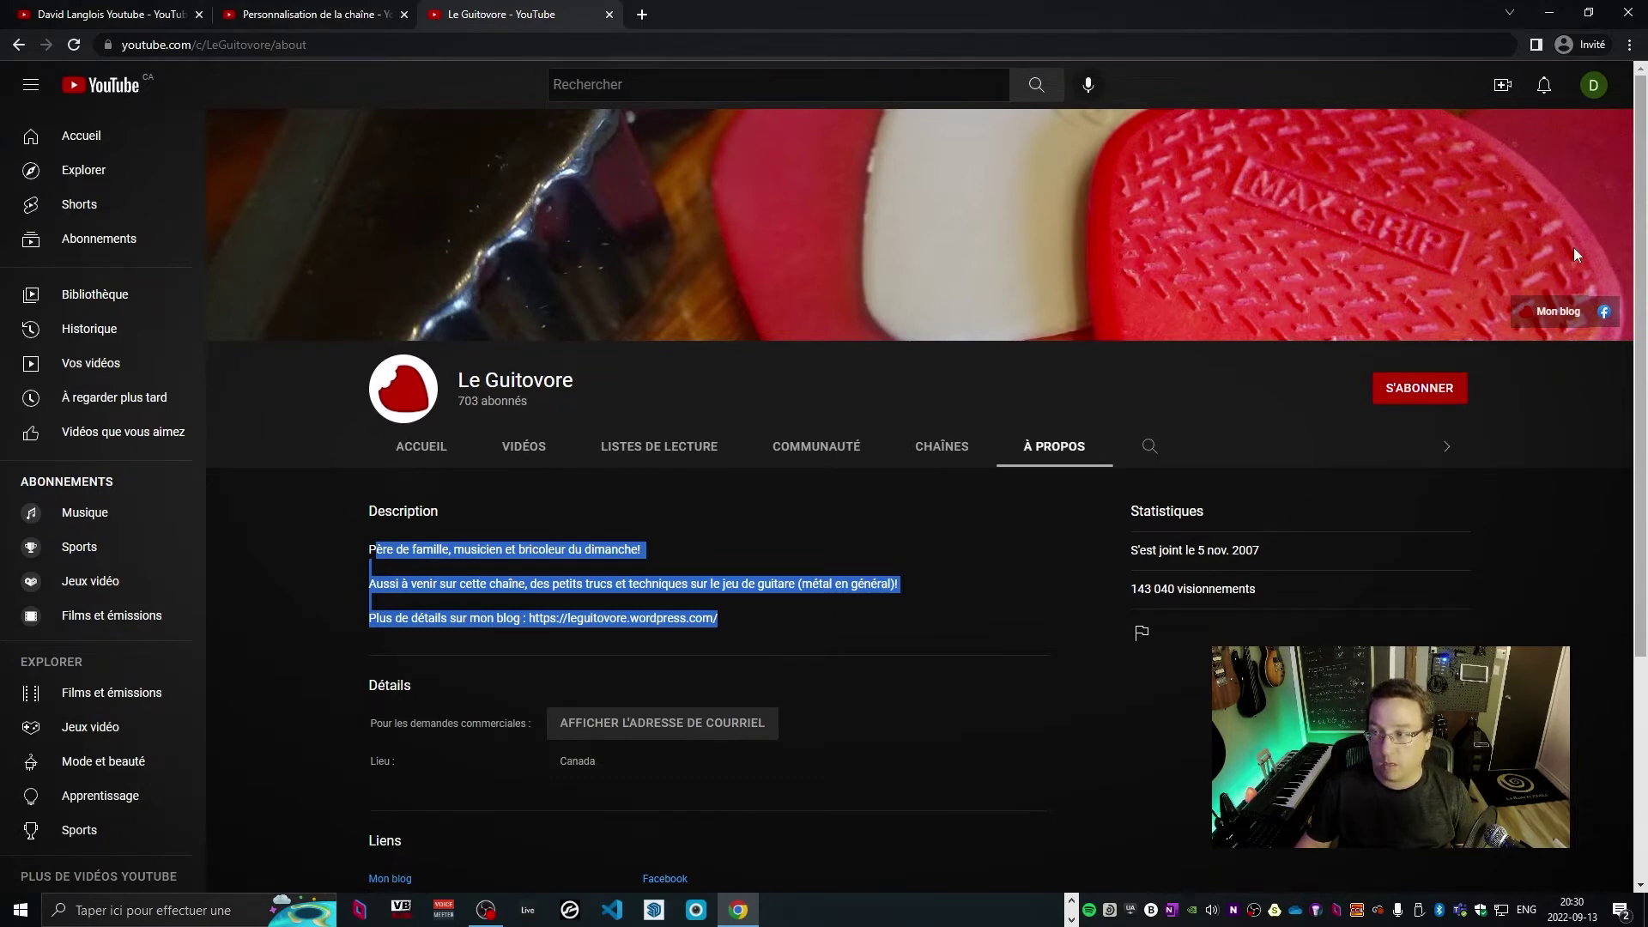
pyautogui.scroll(-2, 437, 683)
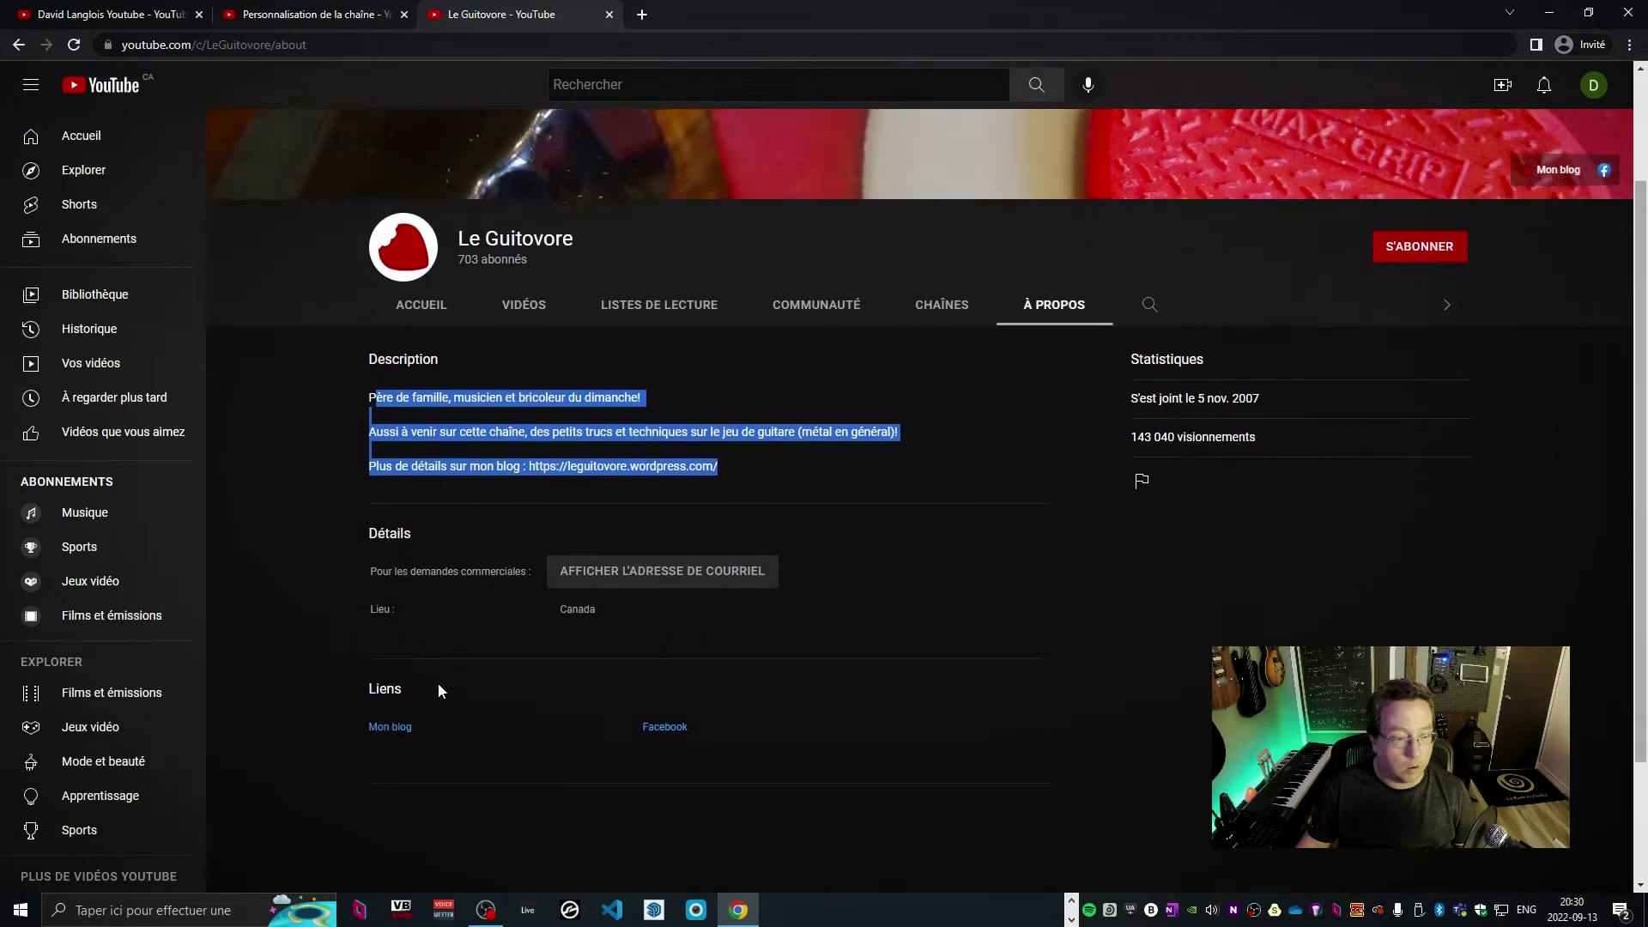
pyautogui.click(639, 551)
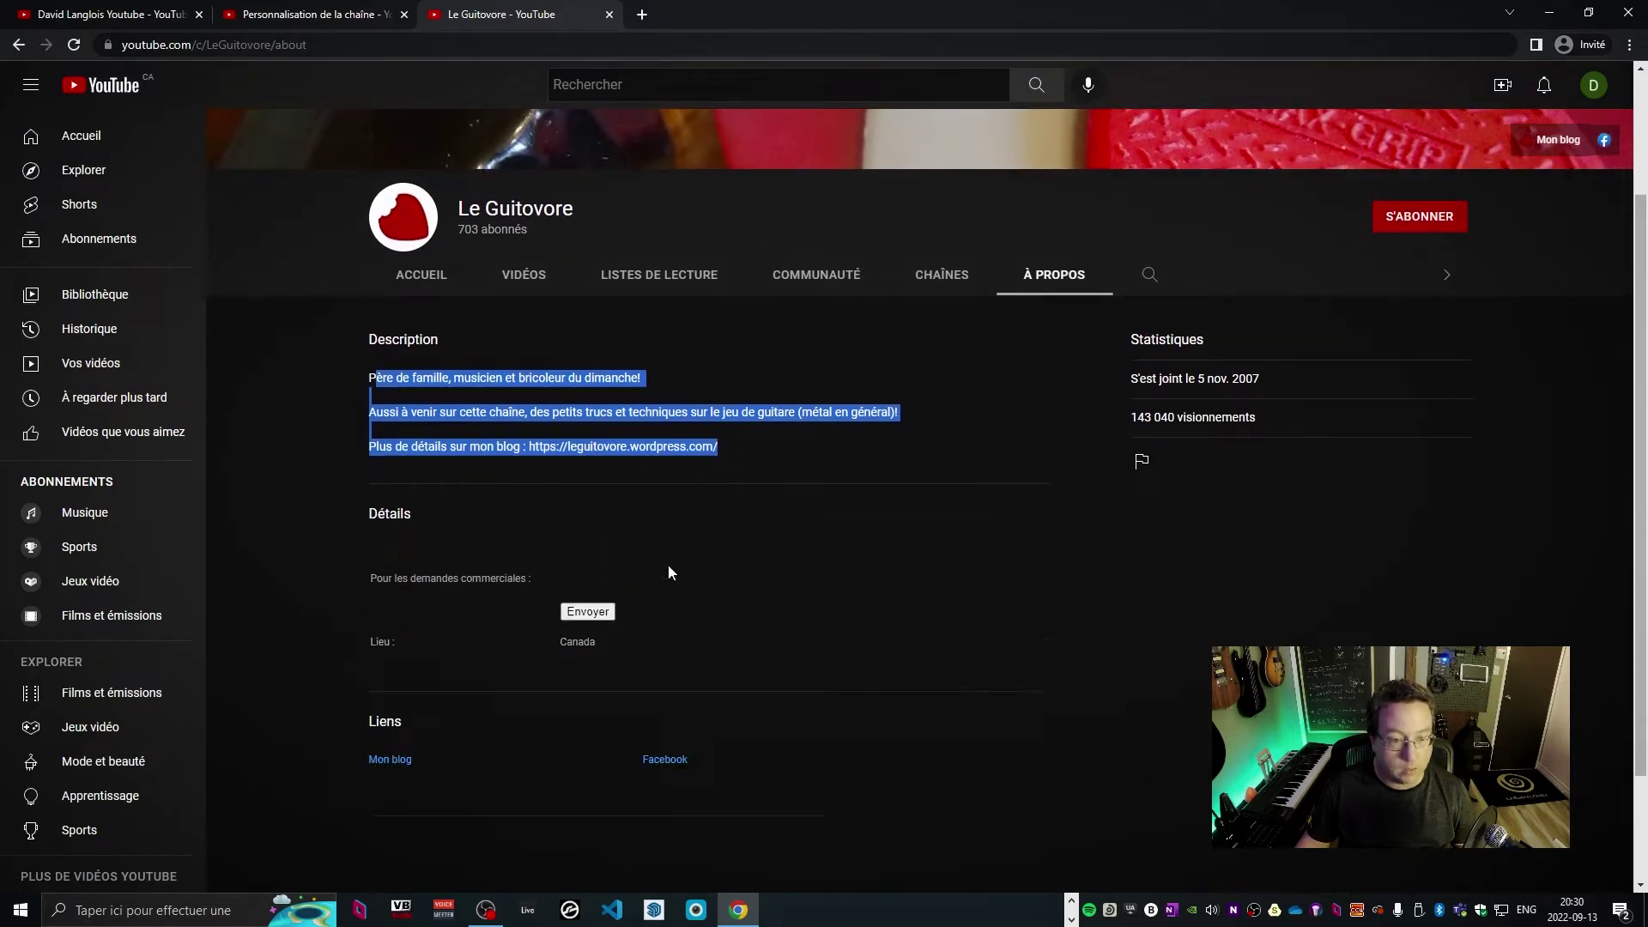
pyautogui.click(586, 568)
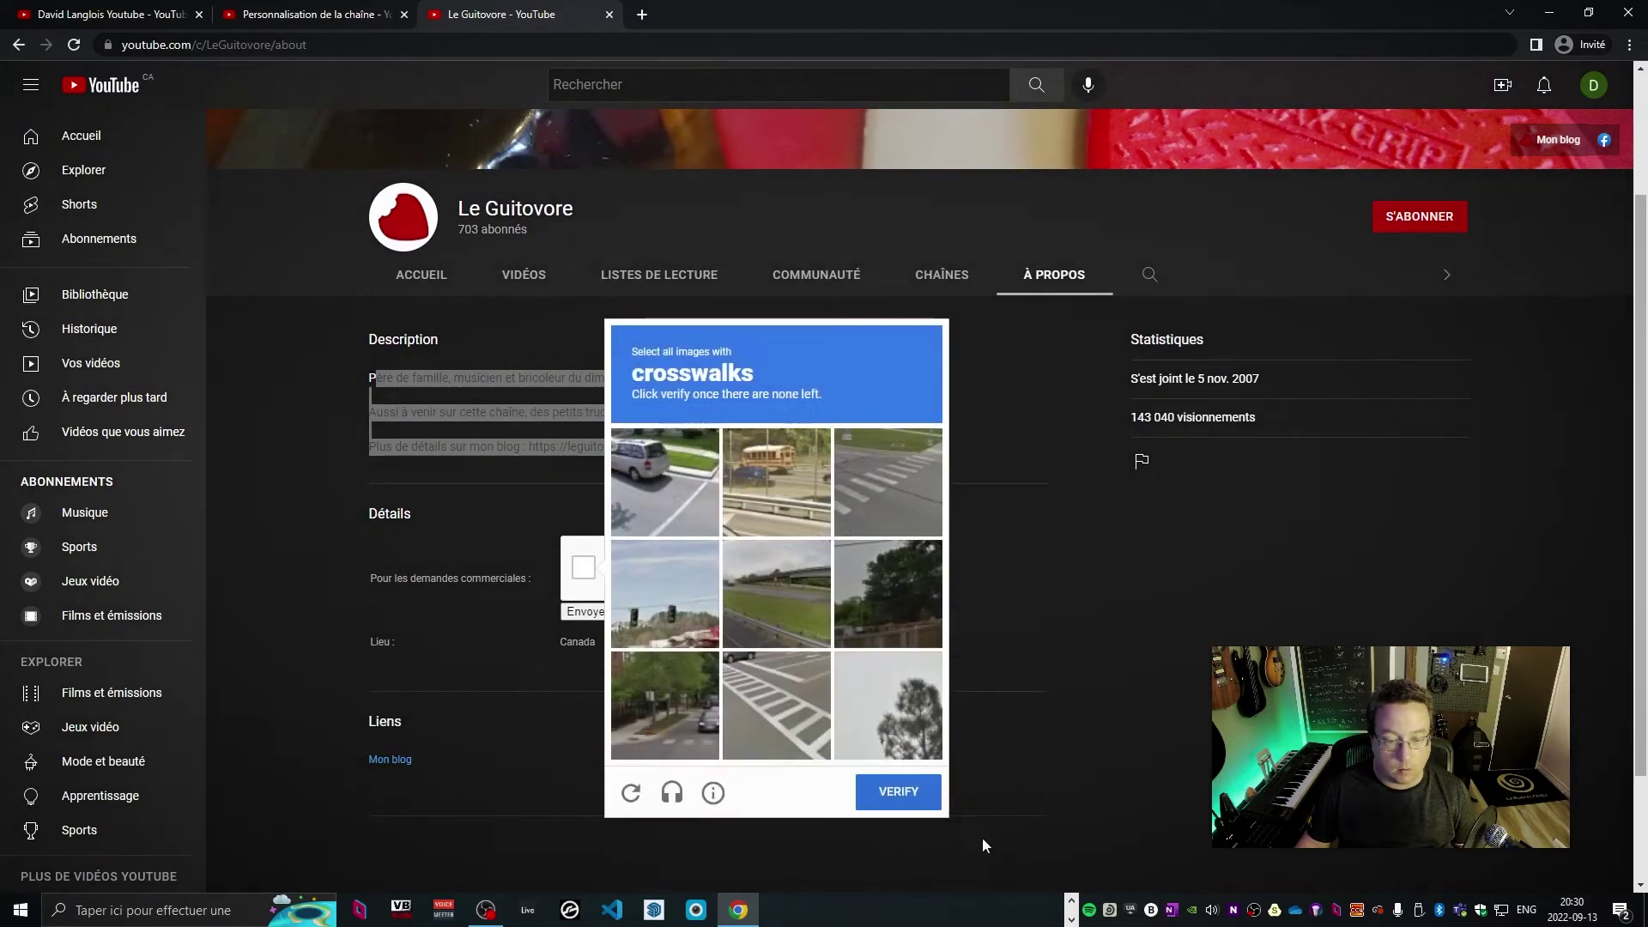
pyautogui.click(518, 496)
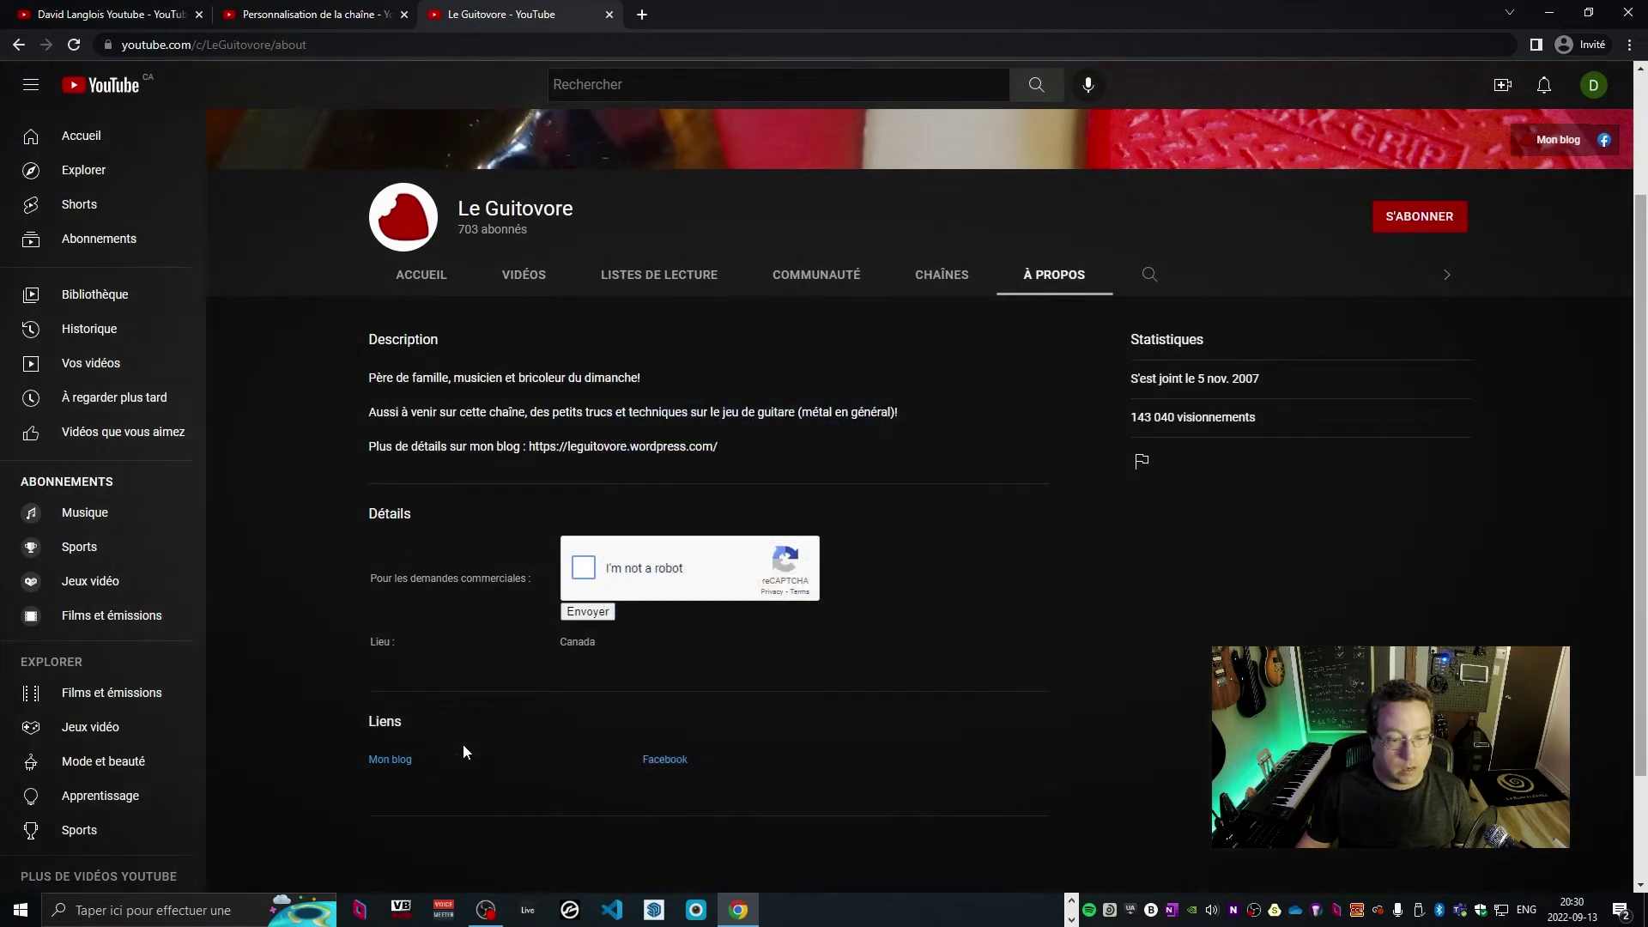
pyautogui.scroll(2, 1137, 700)
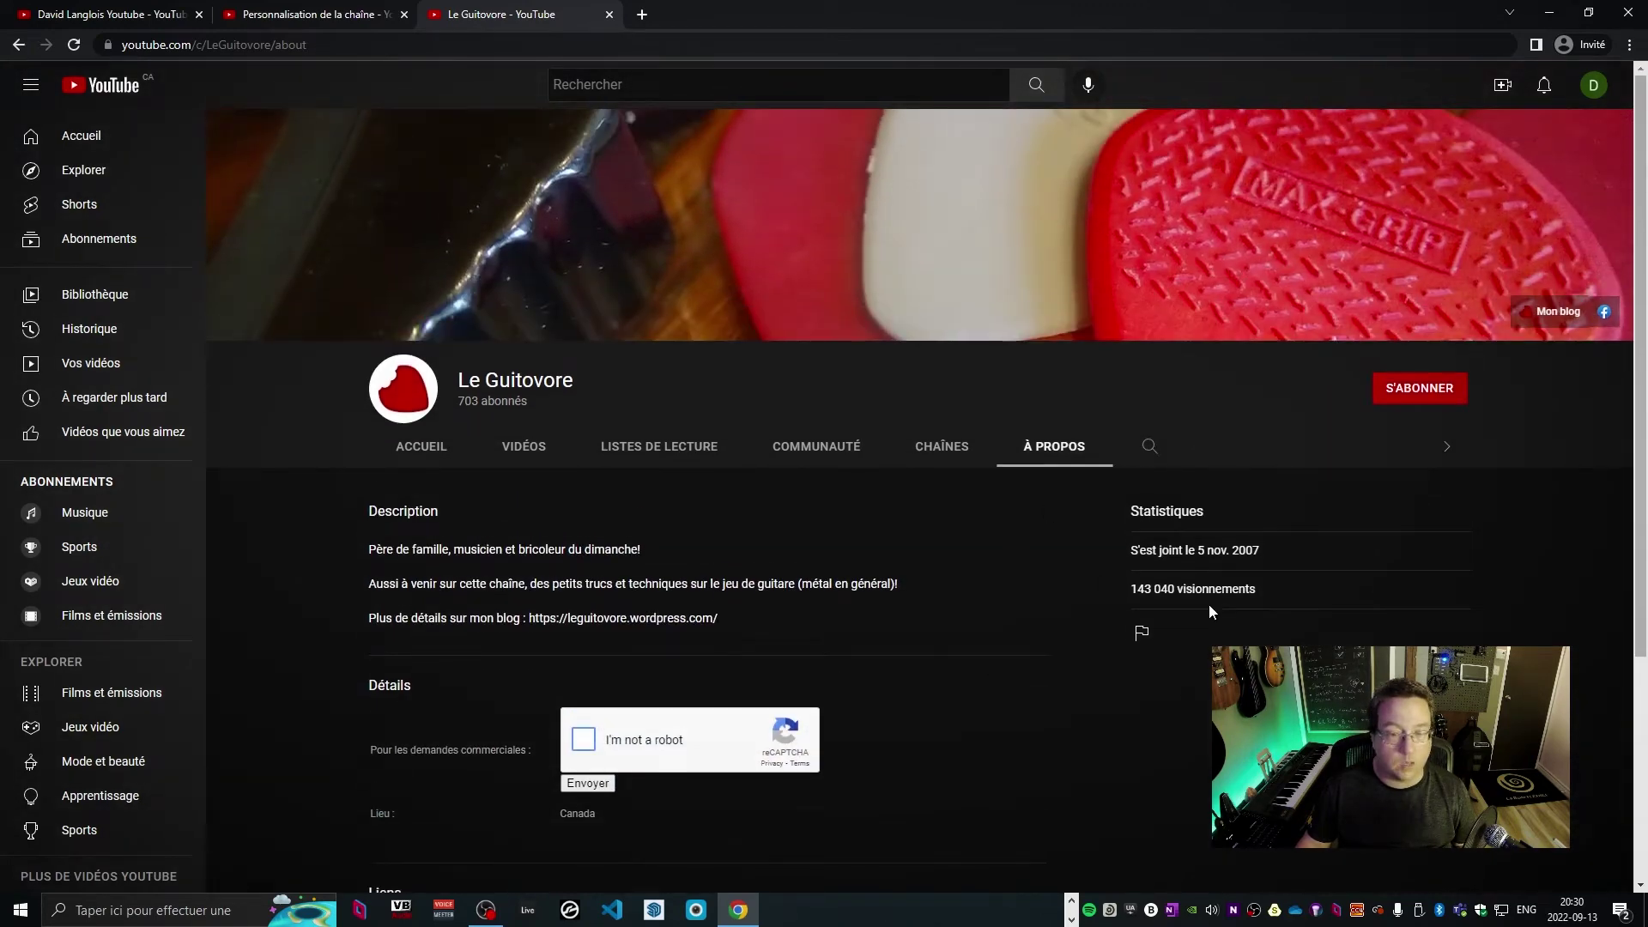
# Return to YouTube Studio and review the channel's feature eligibility settings, expanding the features that require phone verification
pyautogui.click(297, 15)
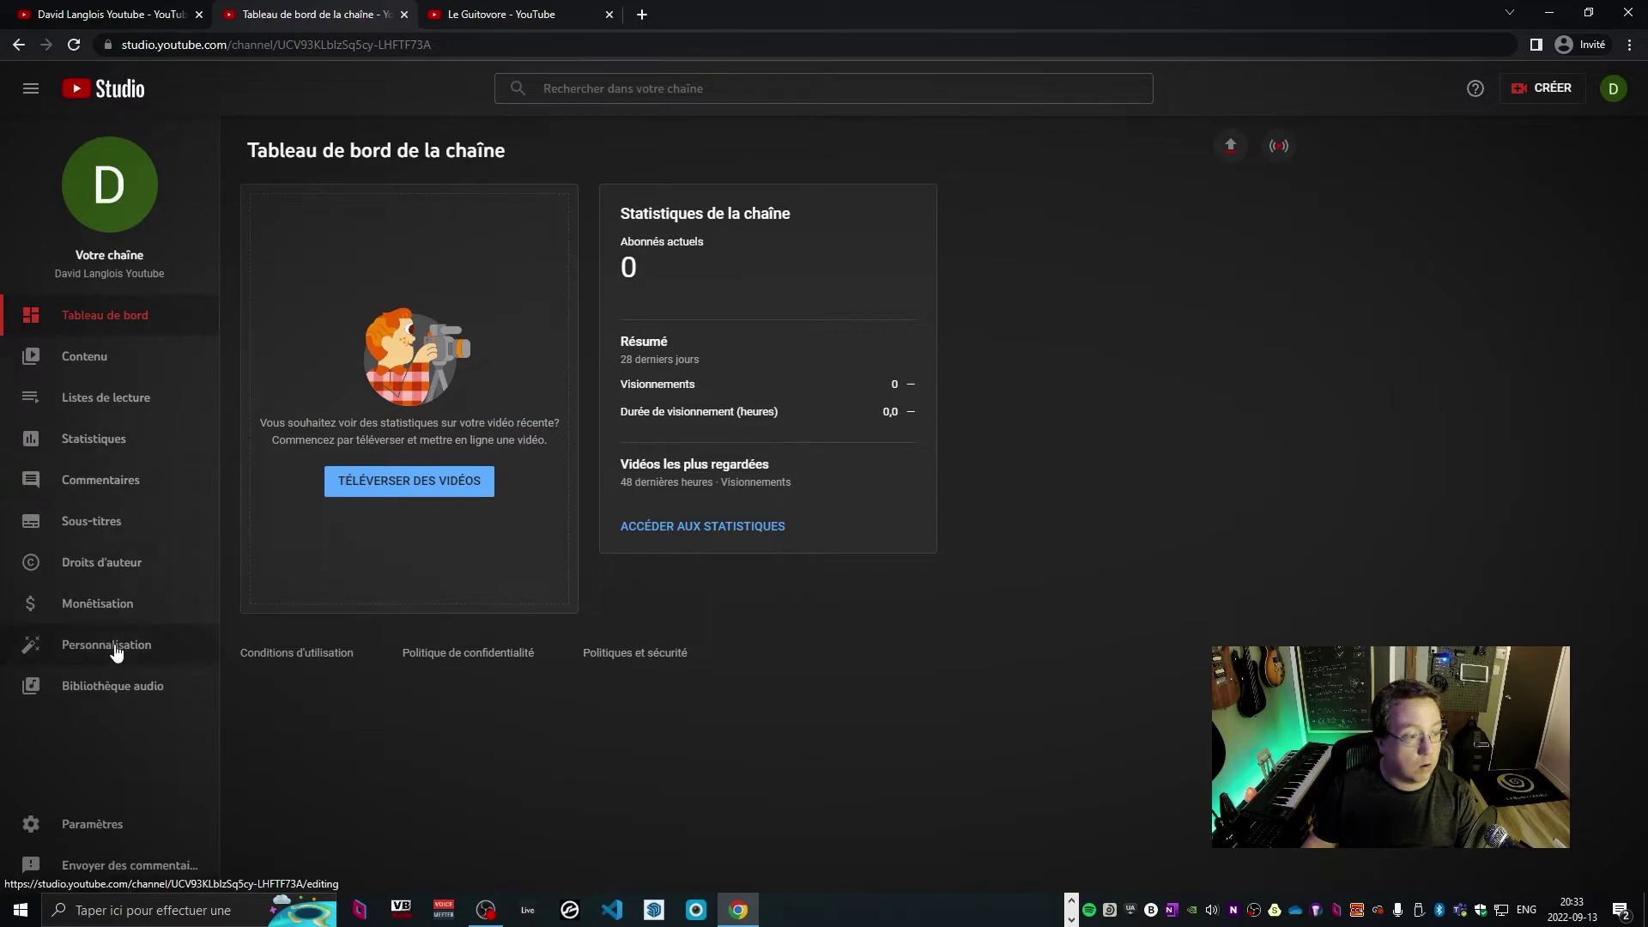
pyautogui.click(112, 827)
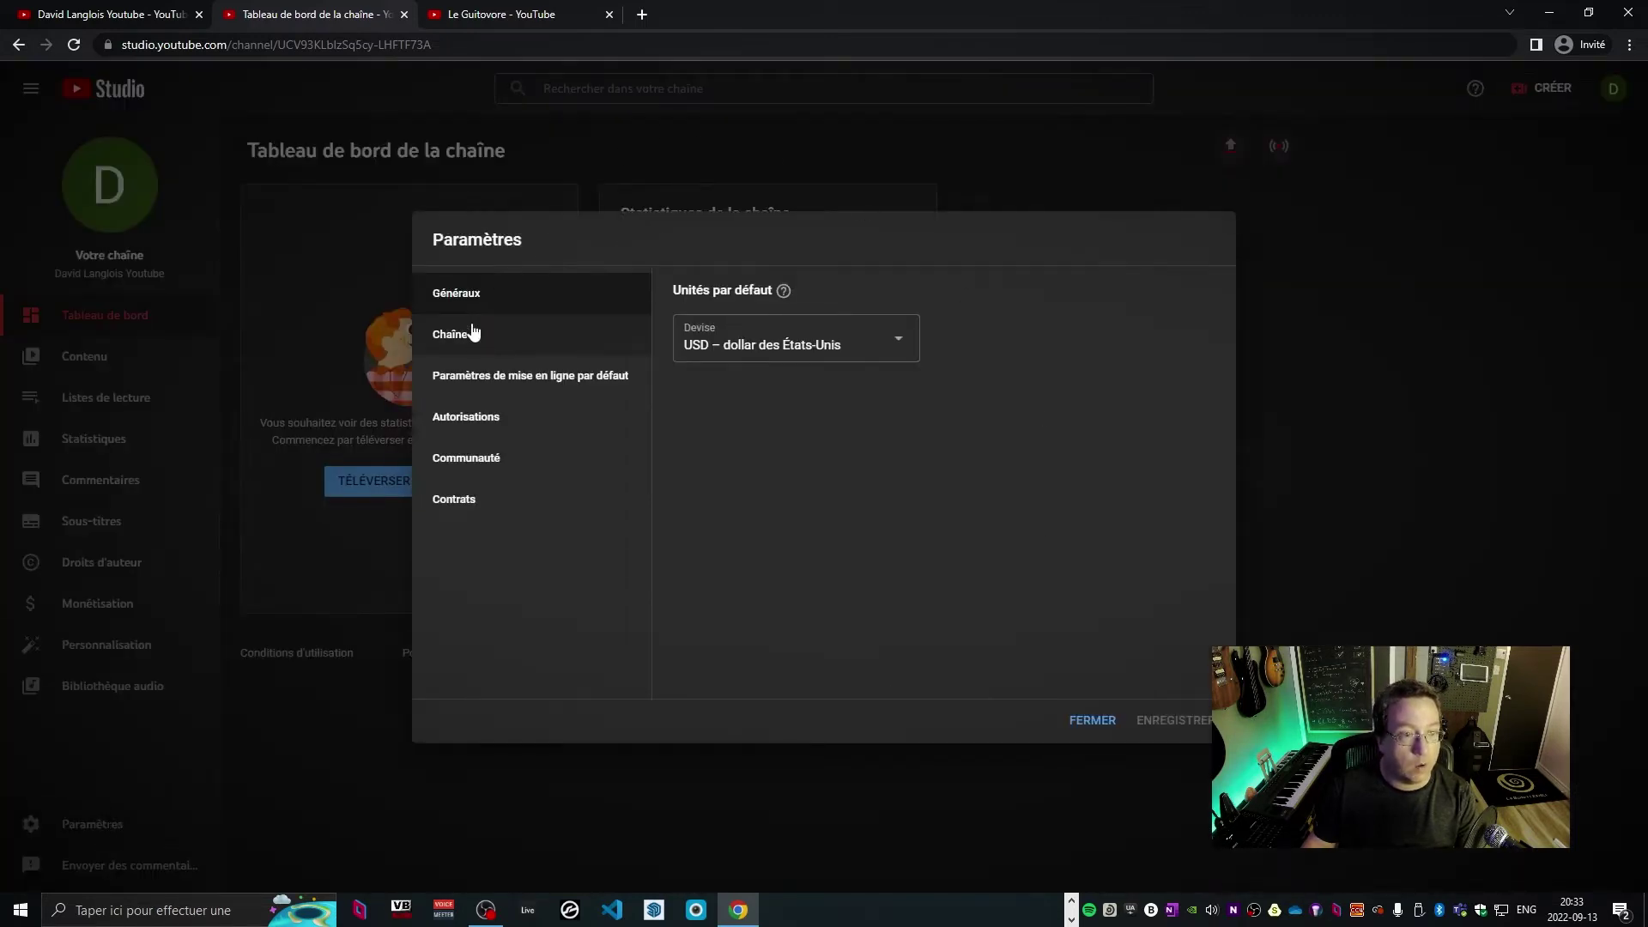
pyautogui.click(470, 336)
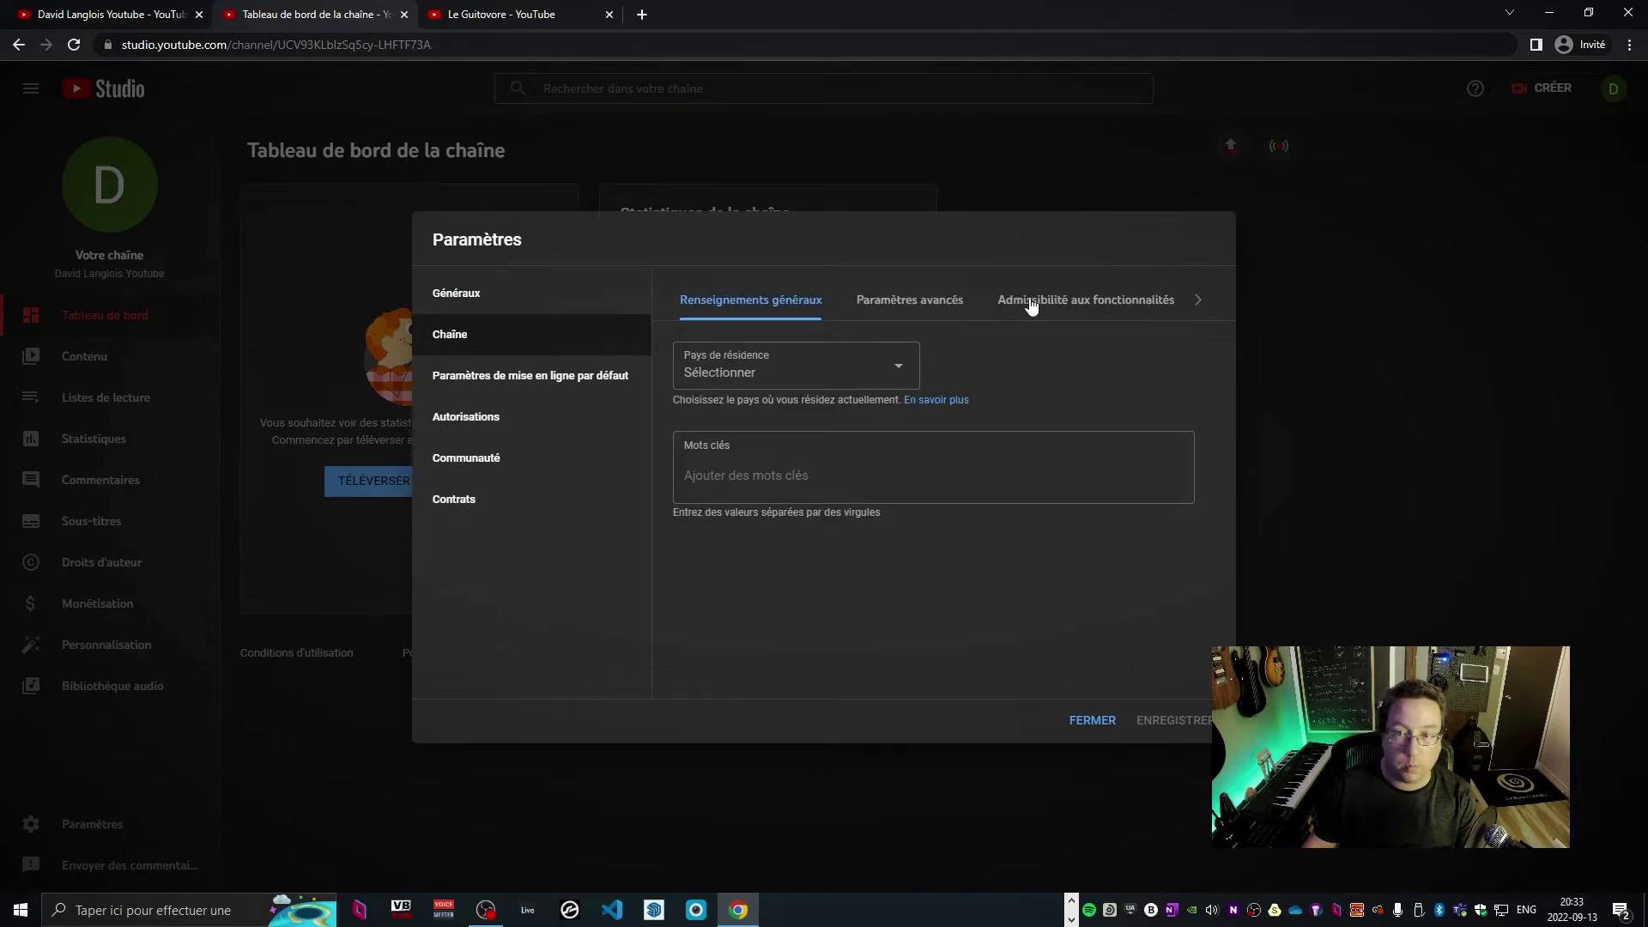
pyautogui.click(1199, 303)
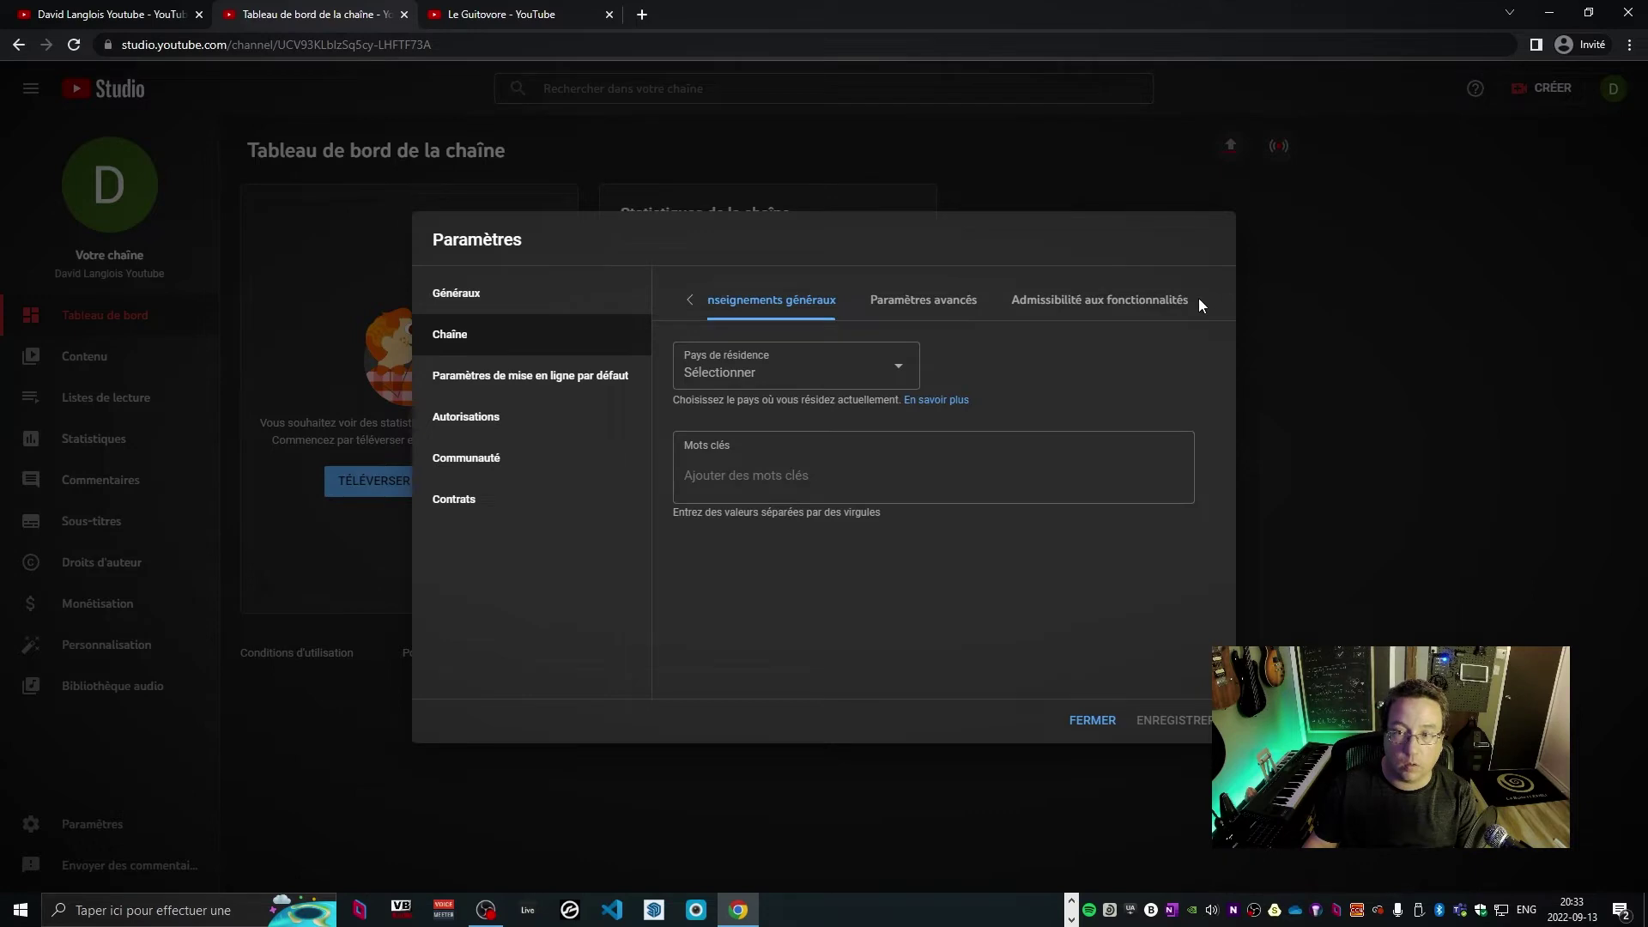
pyautogui.click(1104, 306)
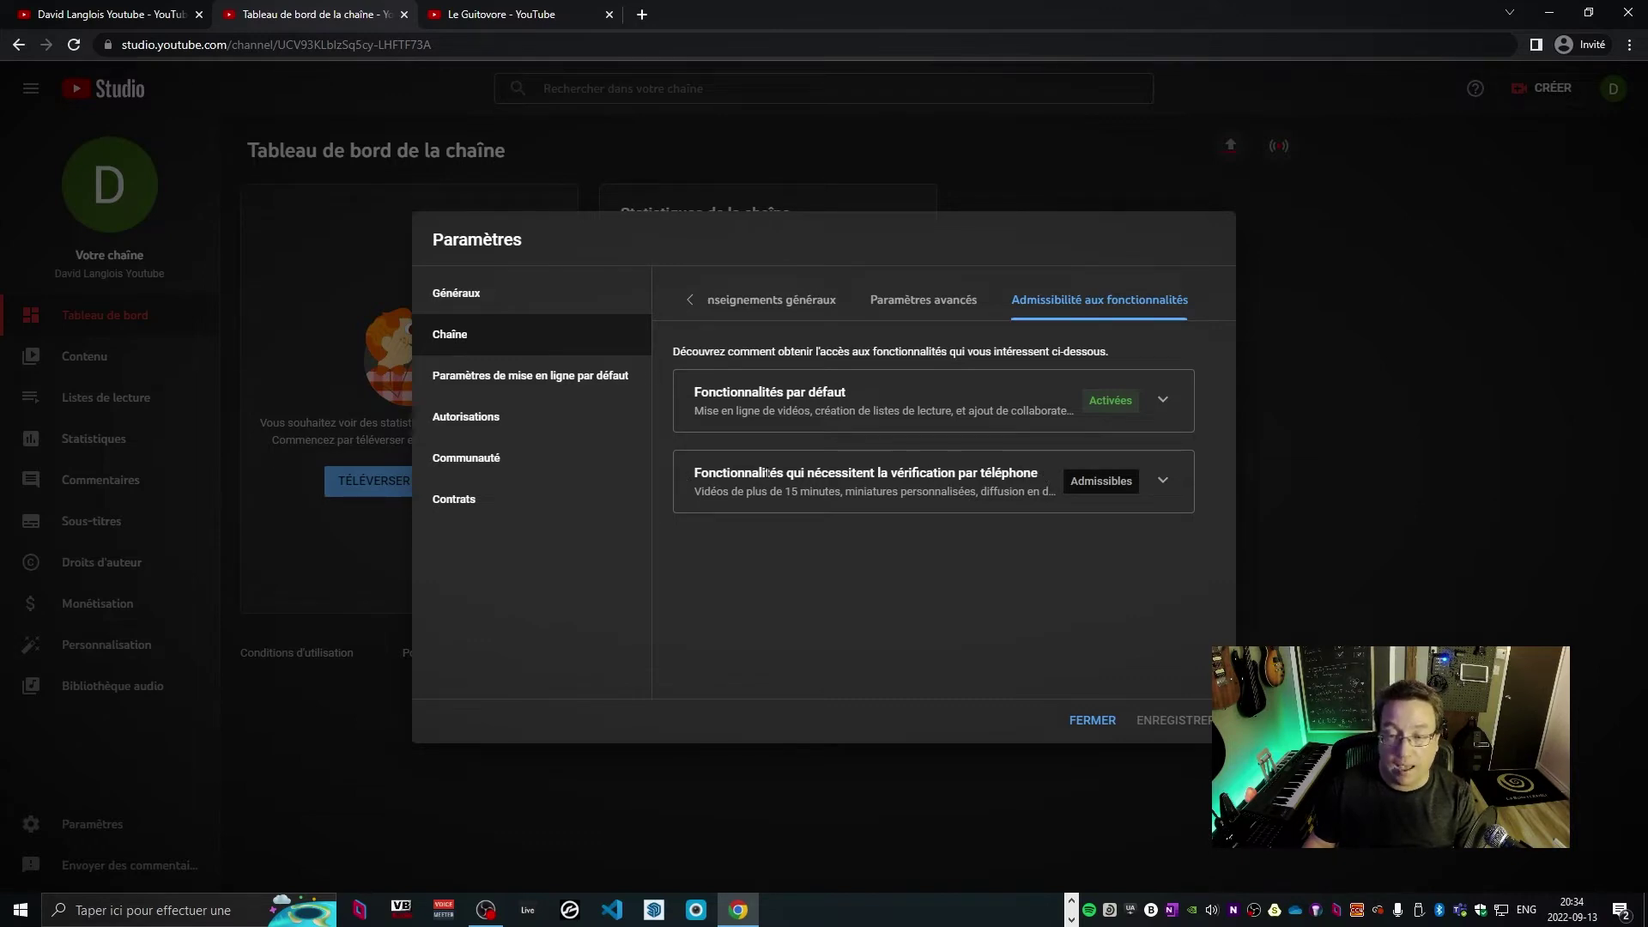
pyautogui.click(1162, 482)
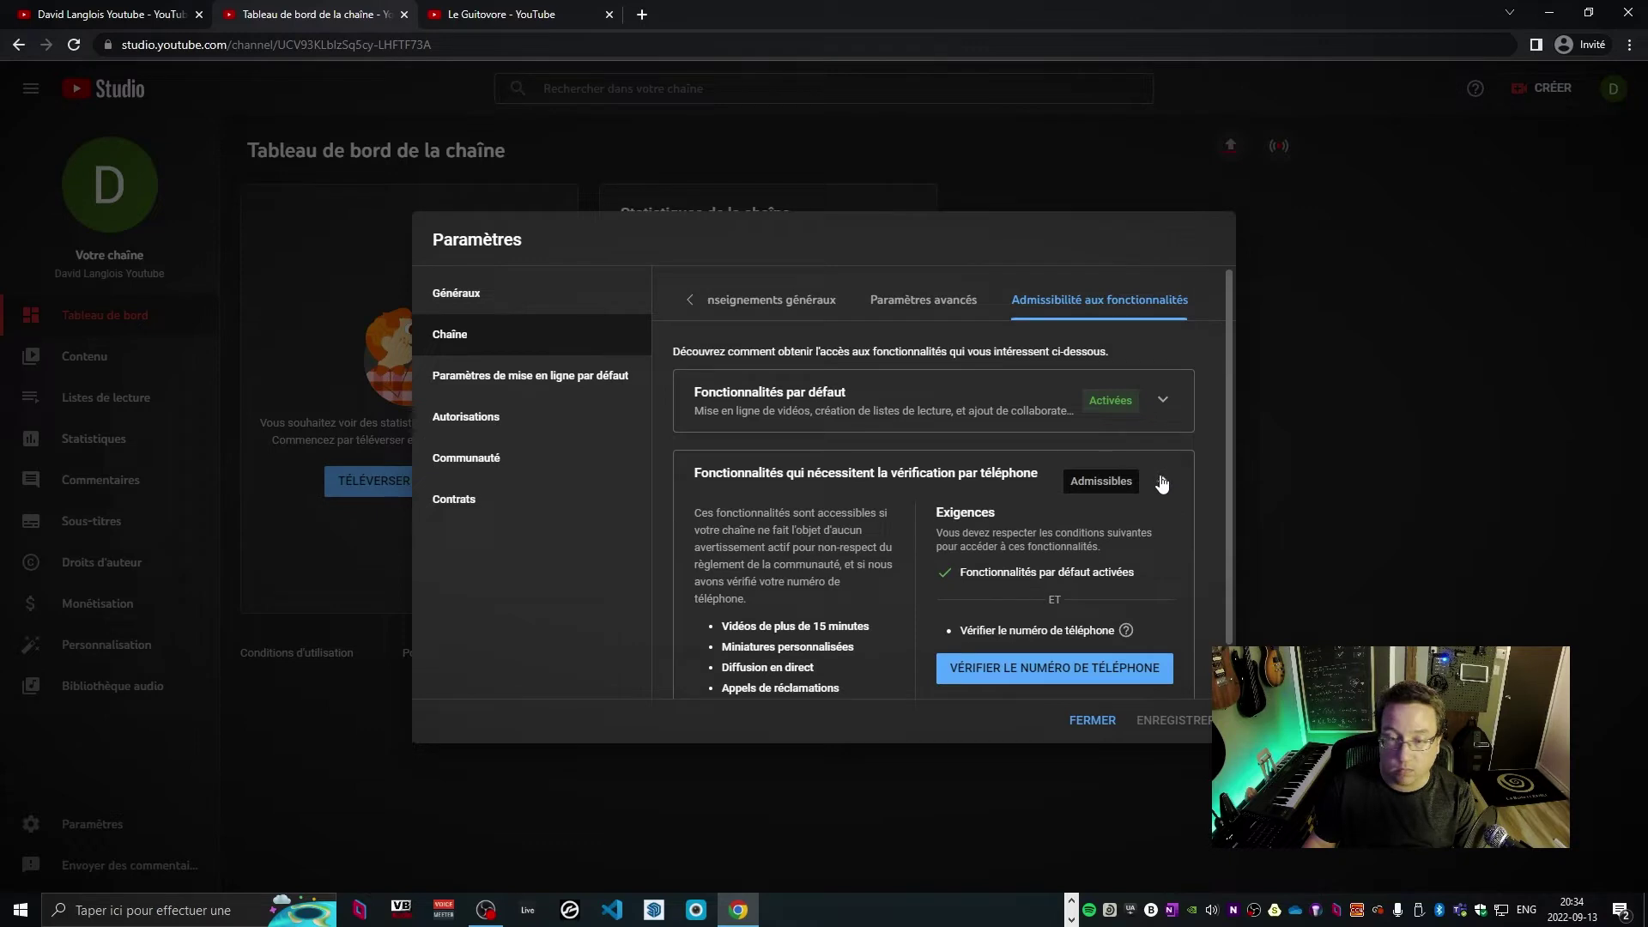
pyautogui.scroll(-1, 858, 506)
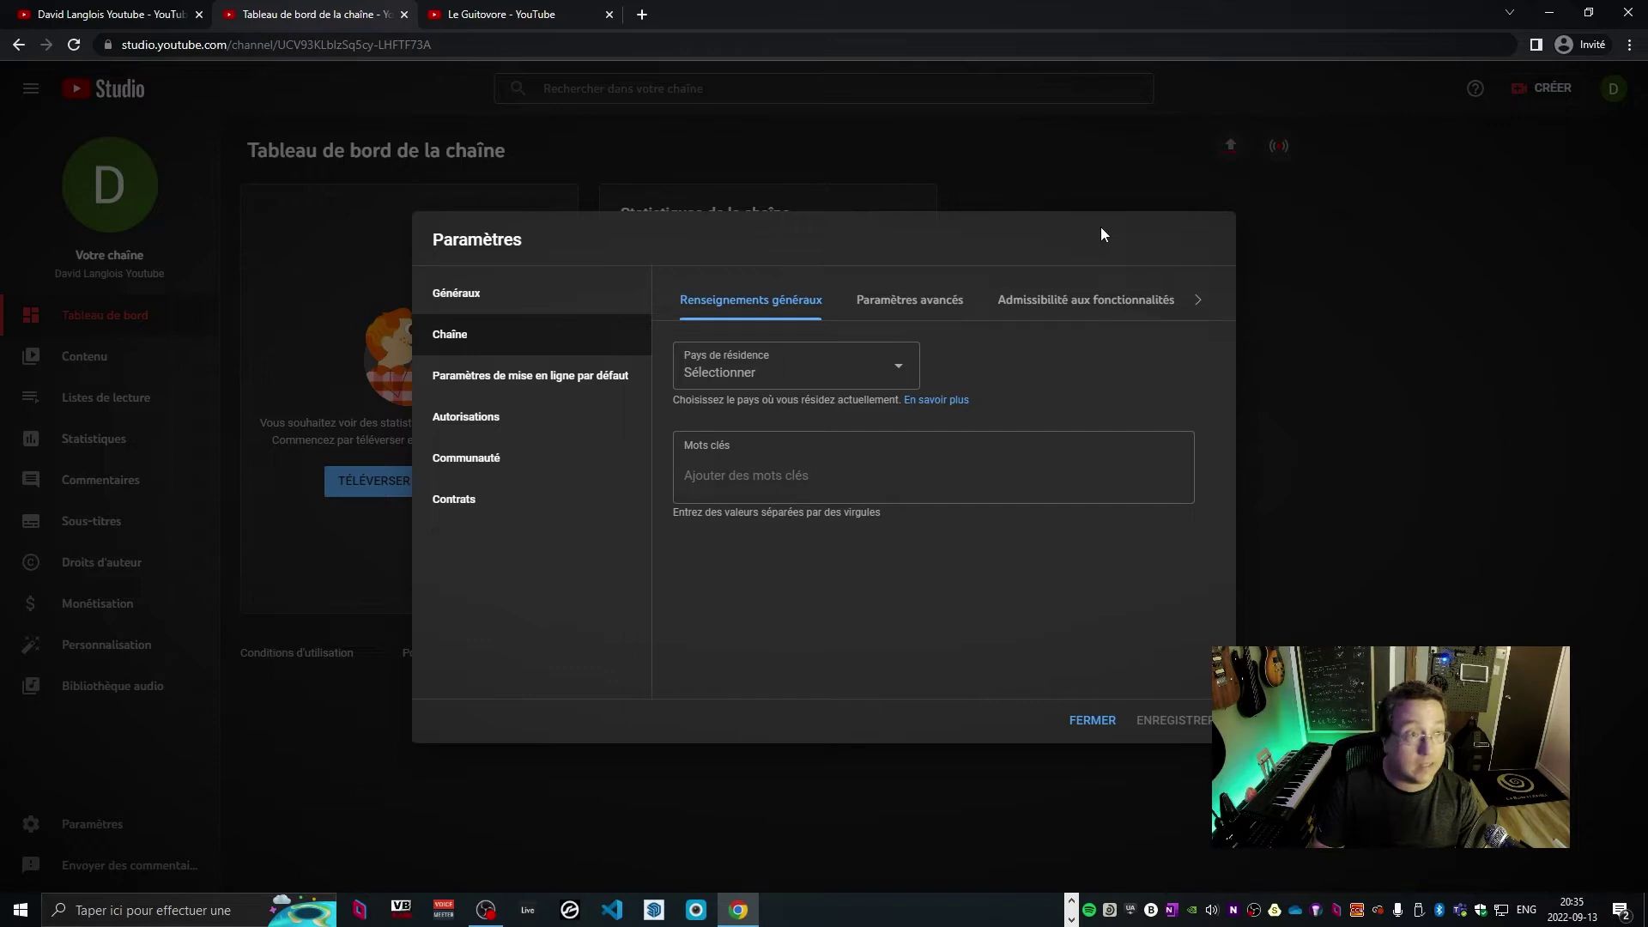
# Select the channel identifier at the end of the Studio page's web address
pyautogui.click(275, 44)
pyautogui.click(316, 45)
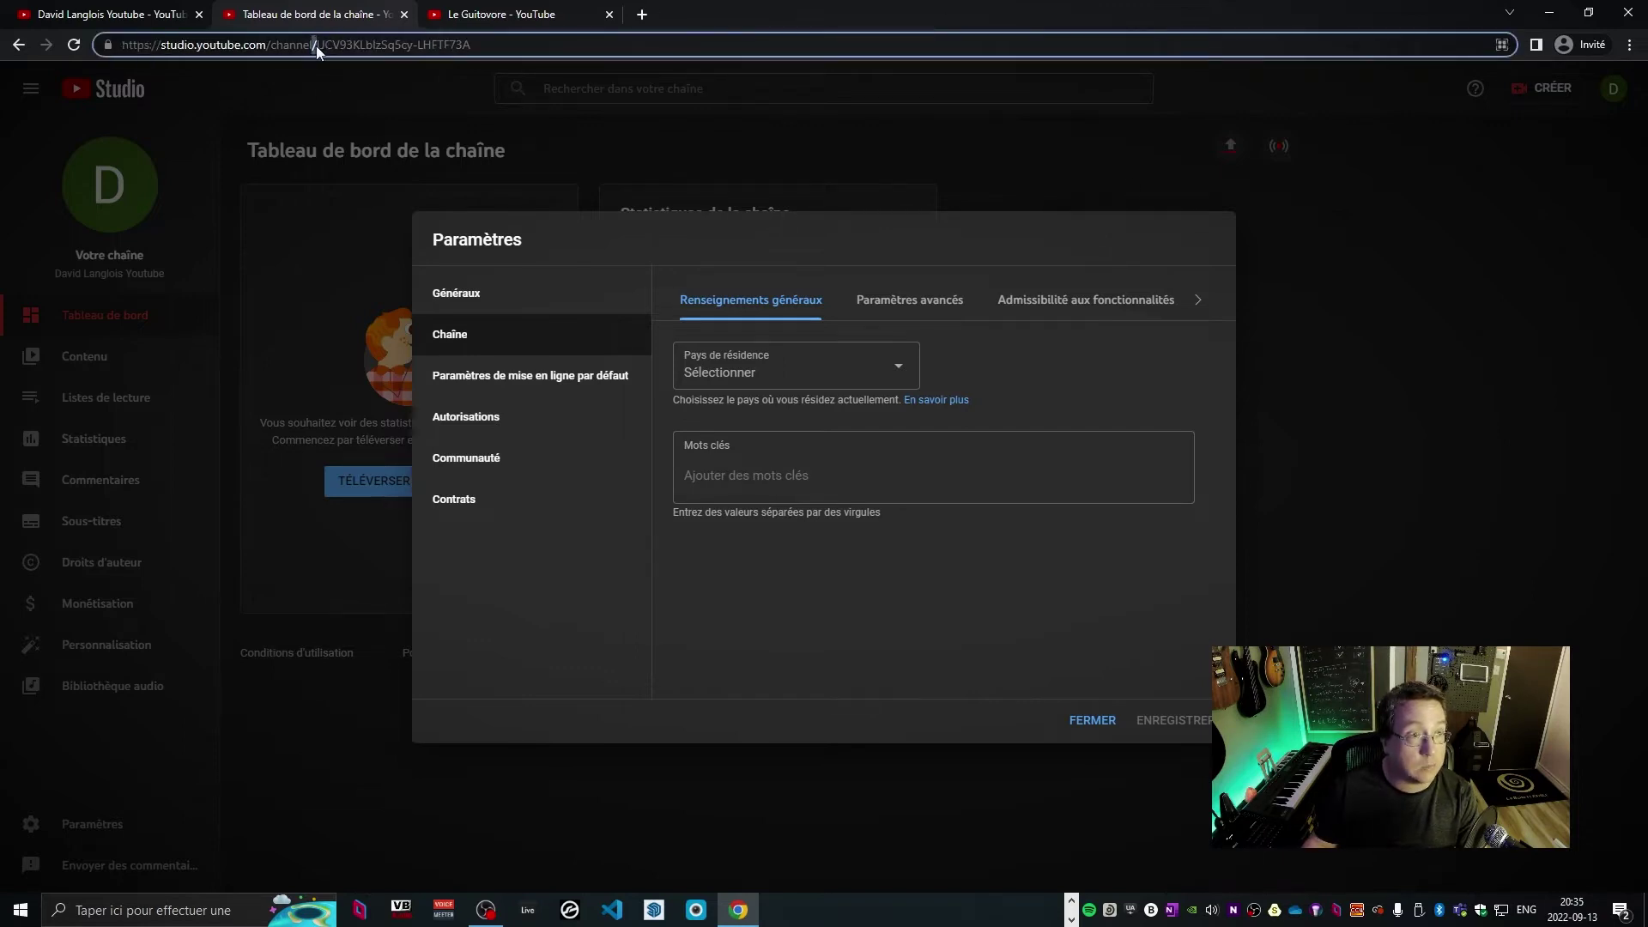
pyautogui.moveTo(315, 44); pyautogui.dragTo(471, 45)
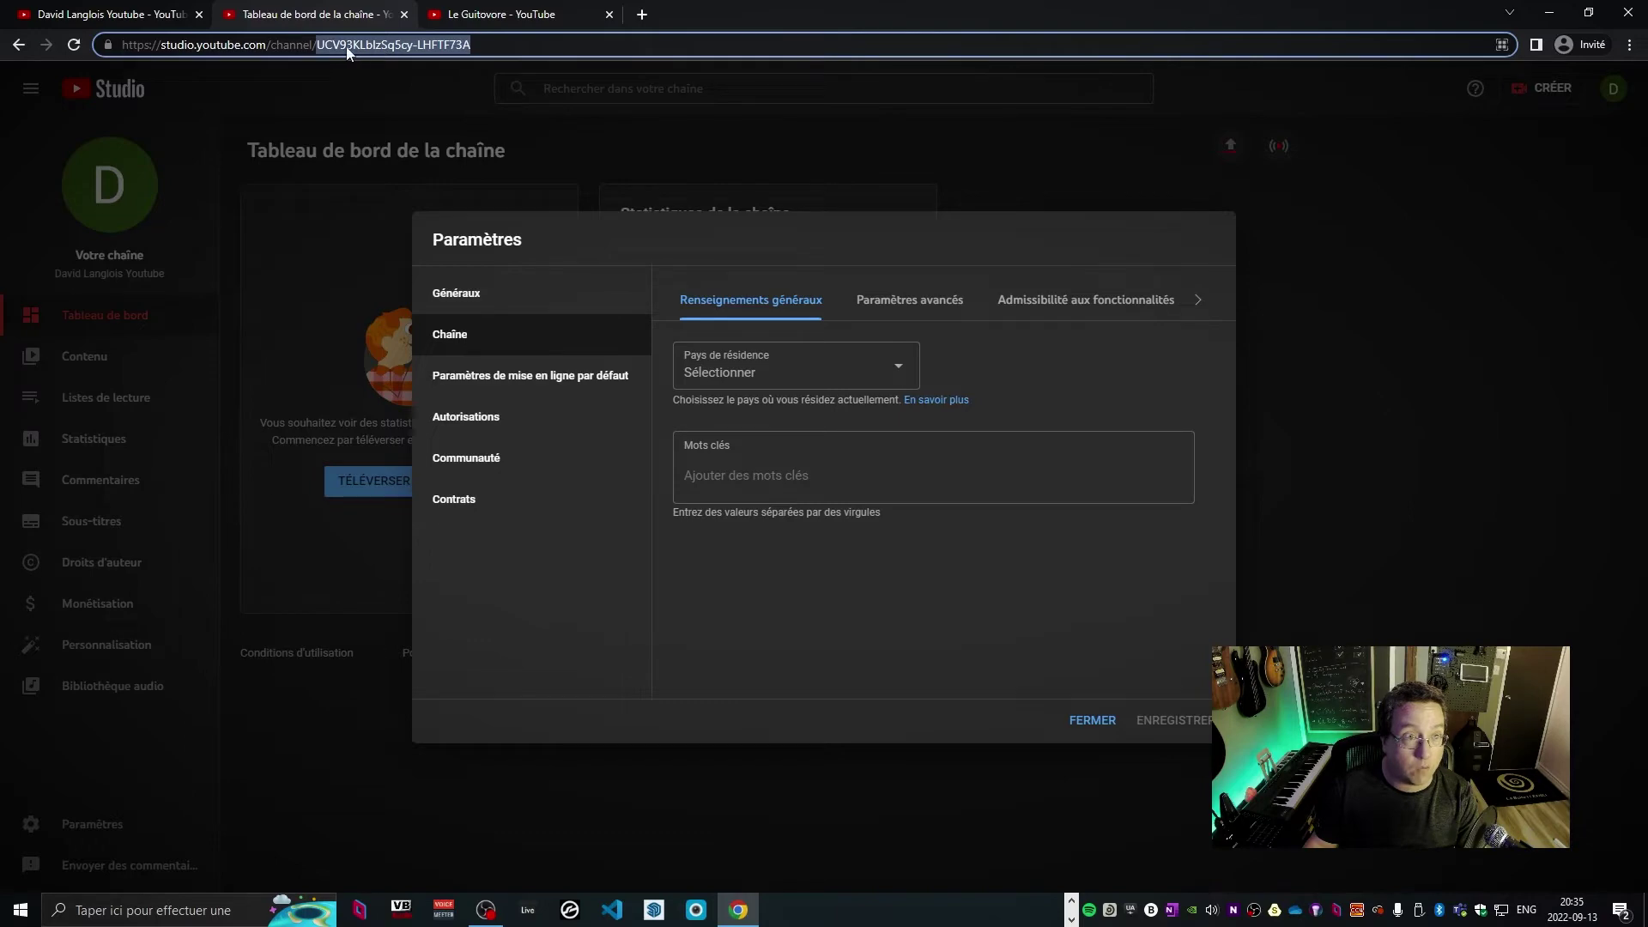
# Compare the web address of the Le Guitovore channel with the new channel's address
pyautogui.click(483, 18)
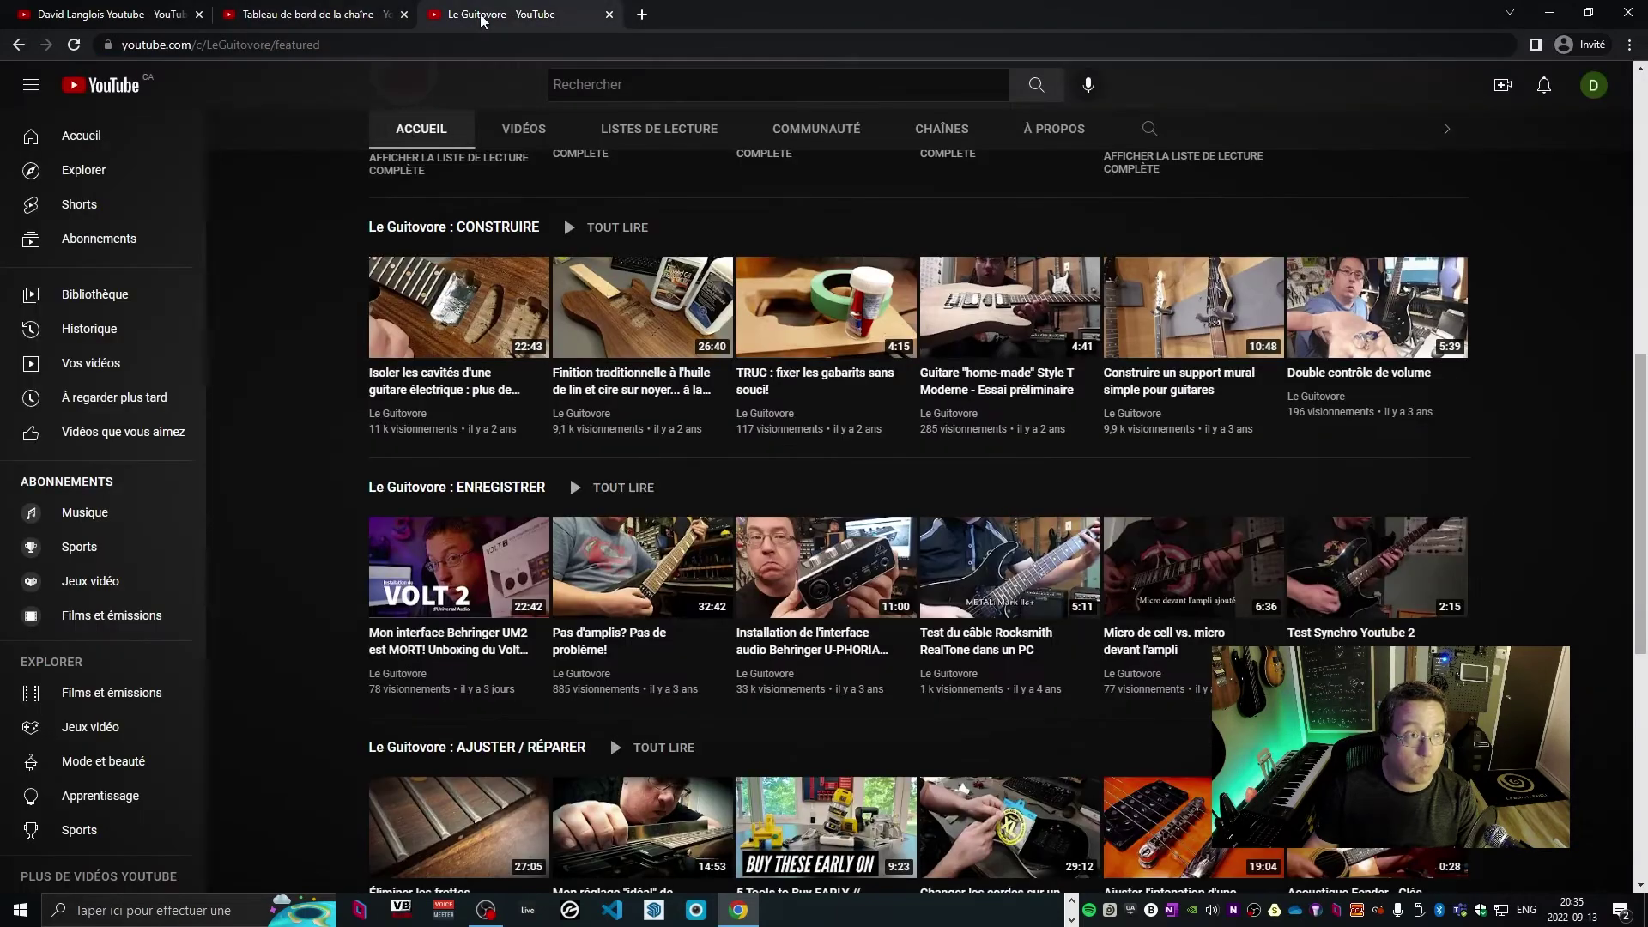
pyautogui.moveTo(206, 44); pyautogui.dragTo(273, 45)
pyautogui.click(359, 17)
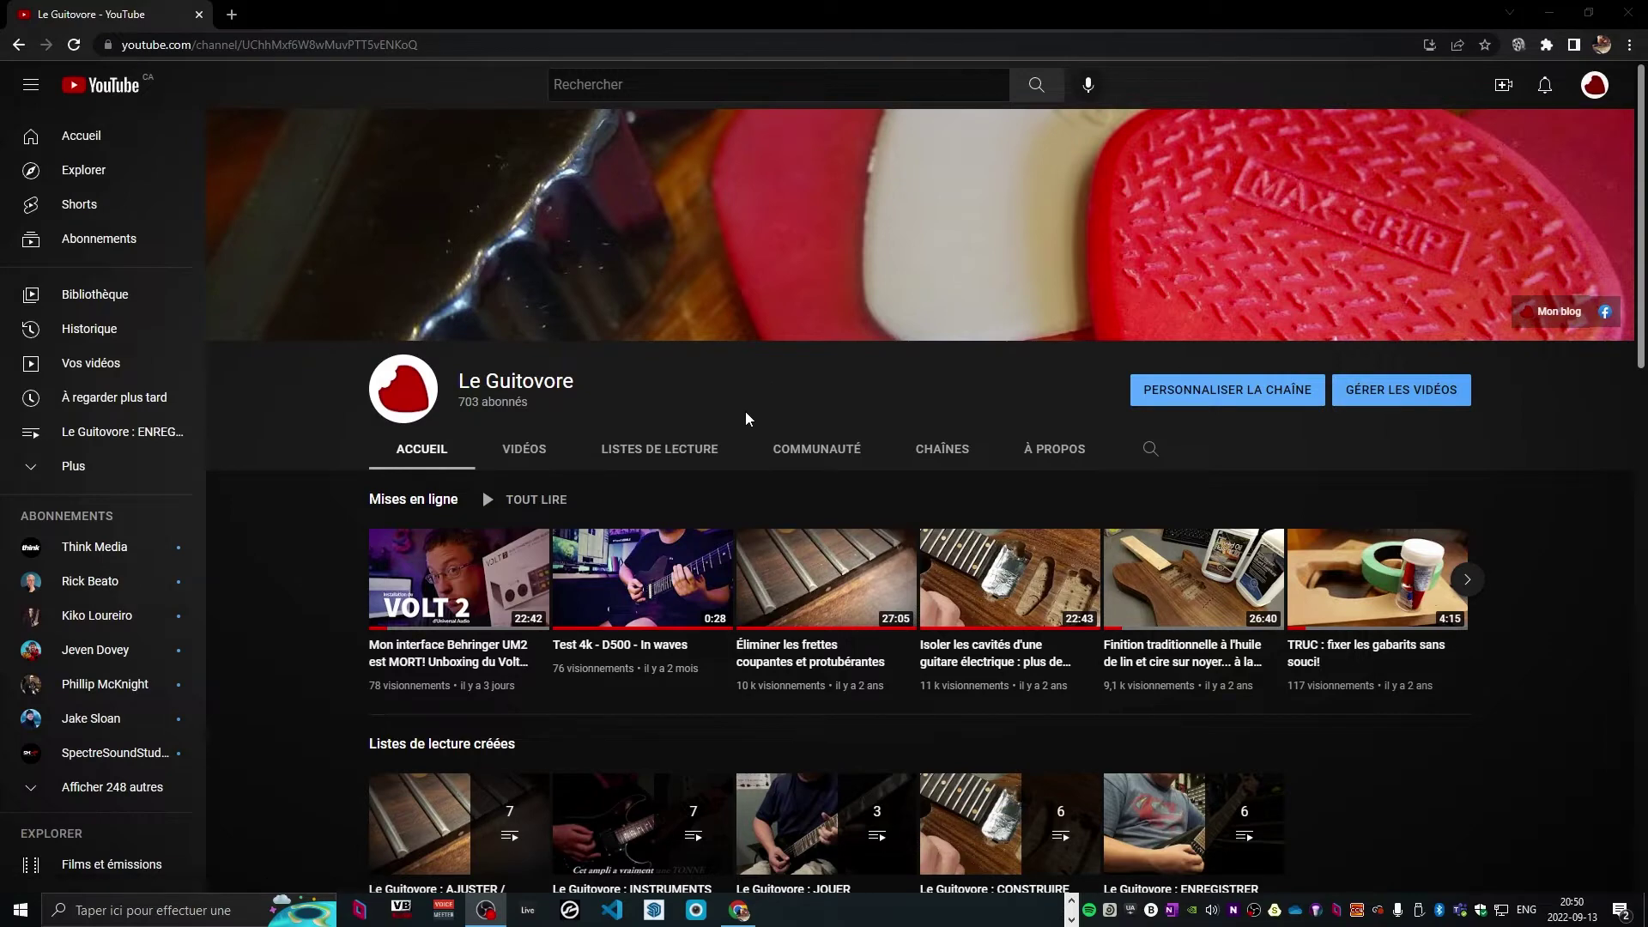
# Examine how the Le Guitovore channel's home page organizes its videos into themed playlists such as CONSTRUIRE, ENREGISTRER, JOUER and INSTRUMENTS
pyautogui.scroll(-2, 689, 592)
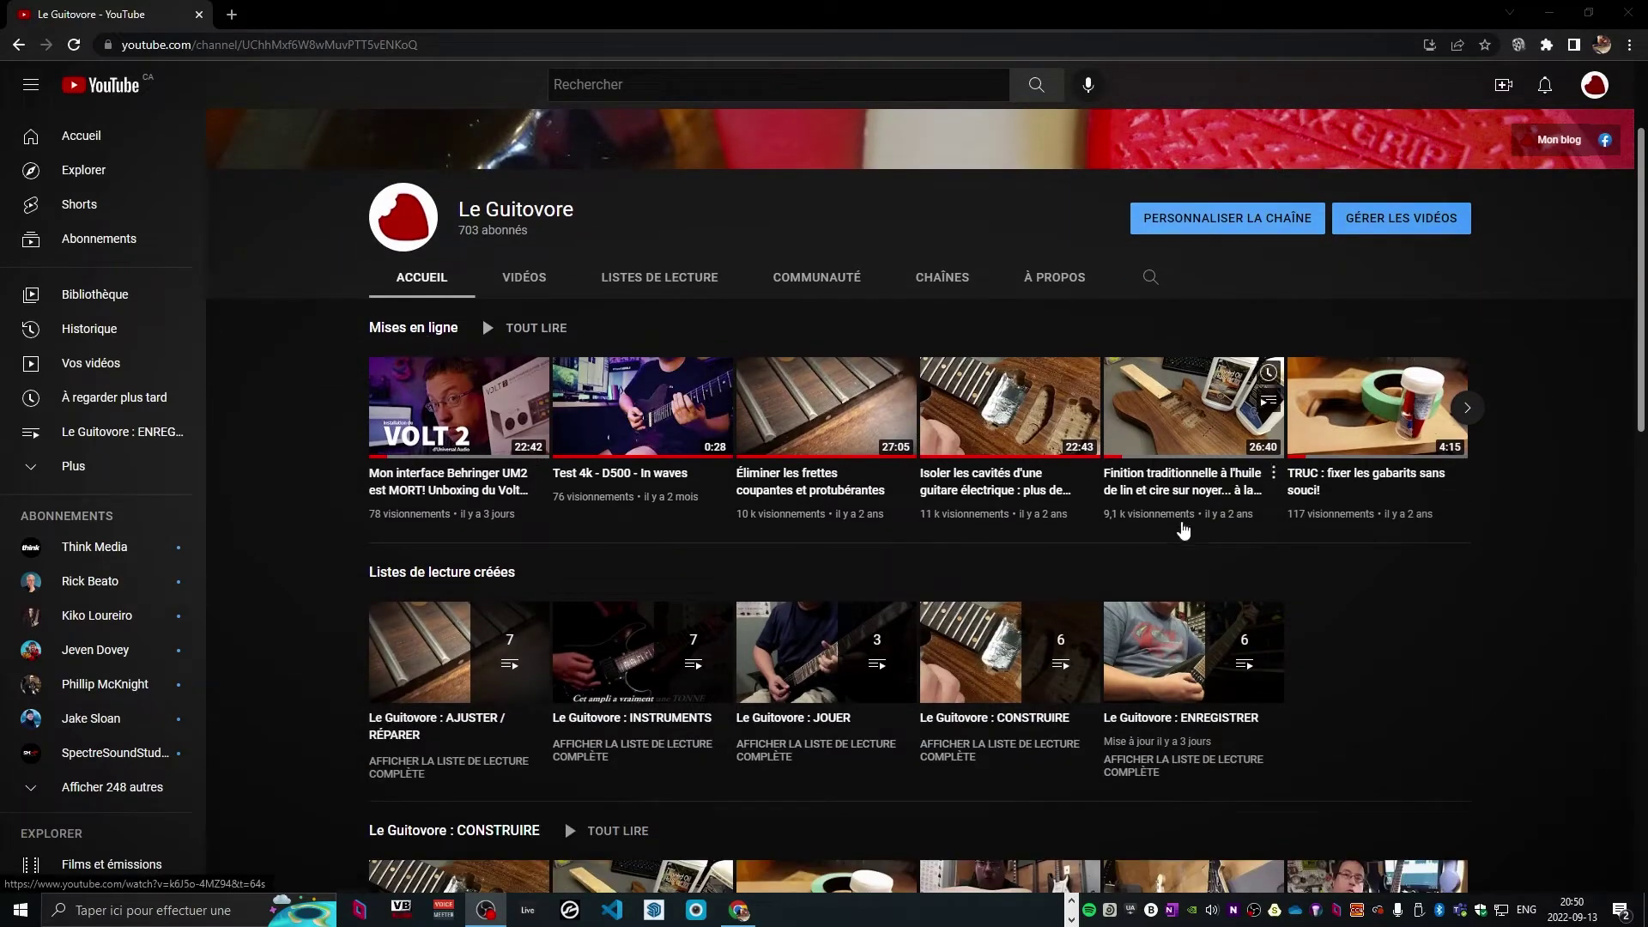
pyautogui.scroll(-1, 498, 585)
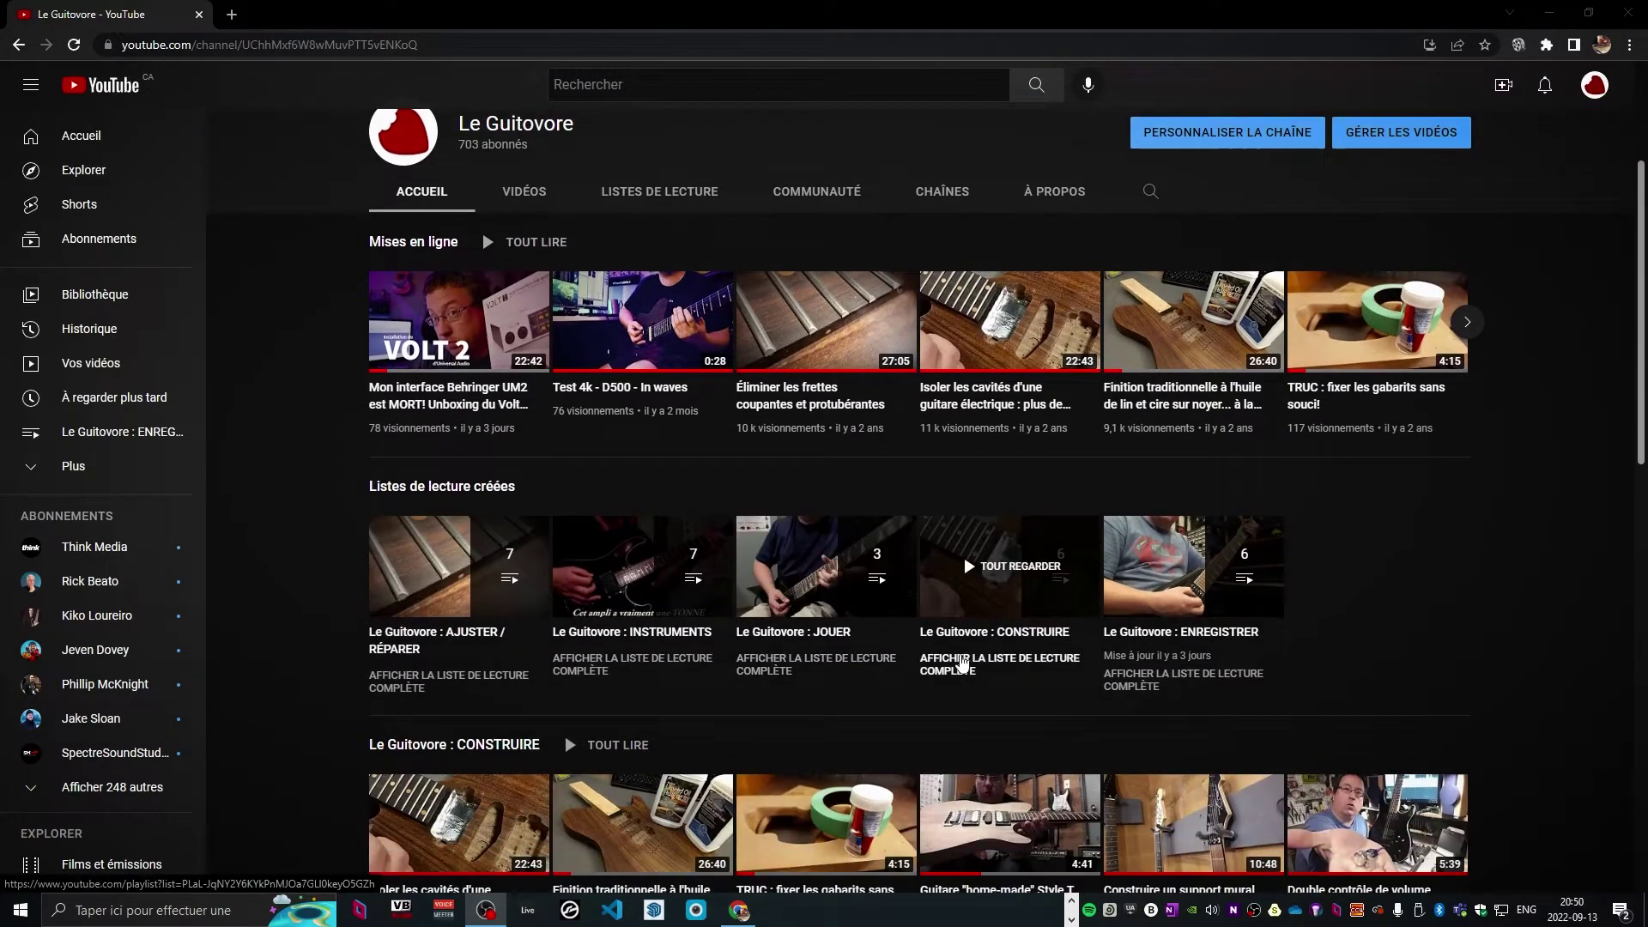
pyautogui.scroll(-1, 798, 600)
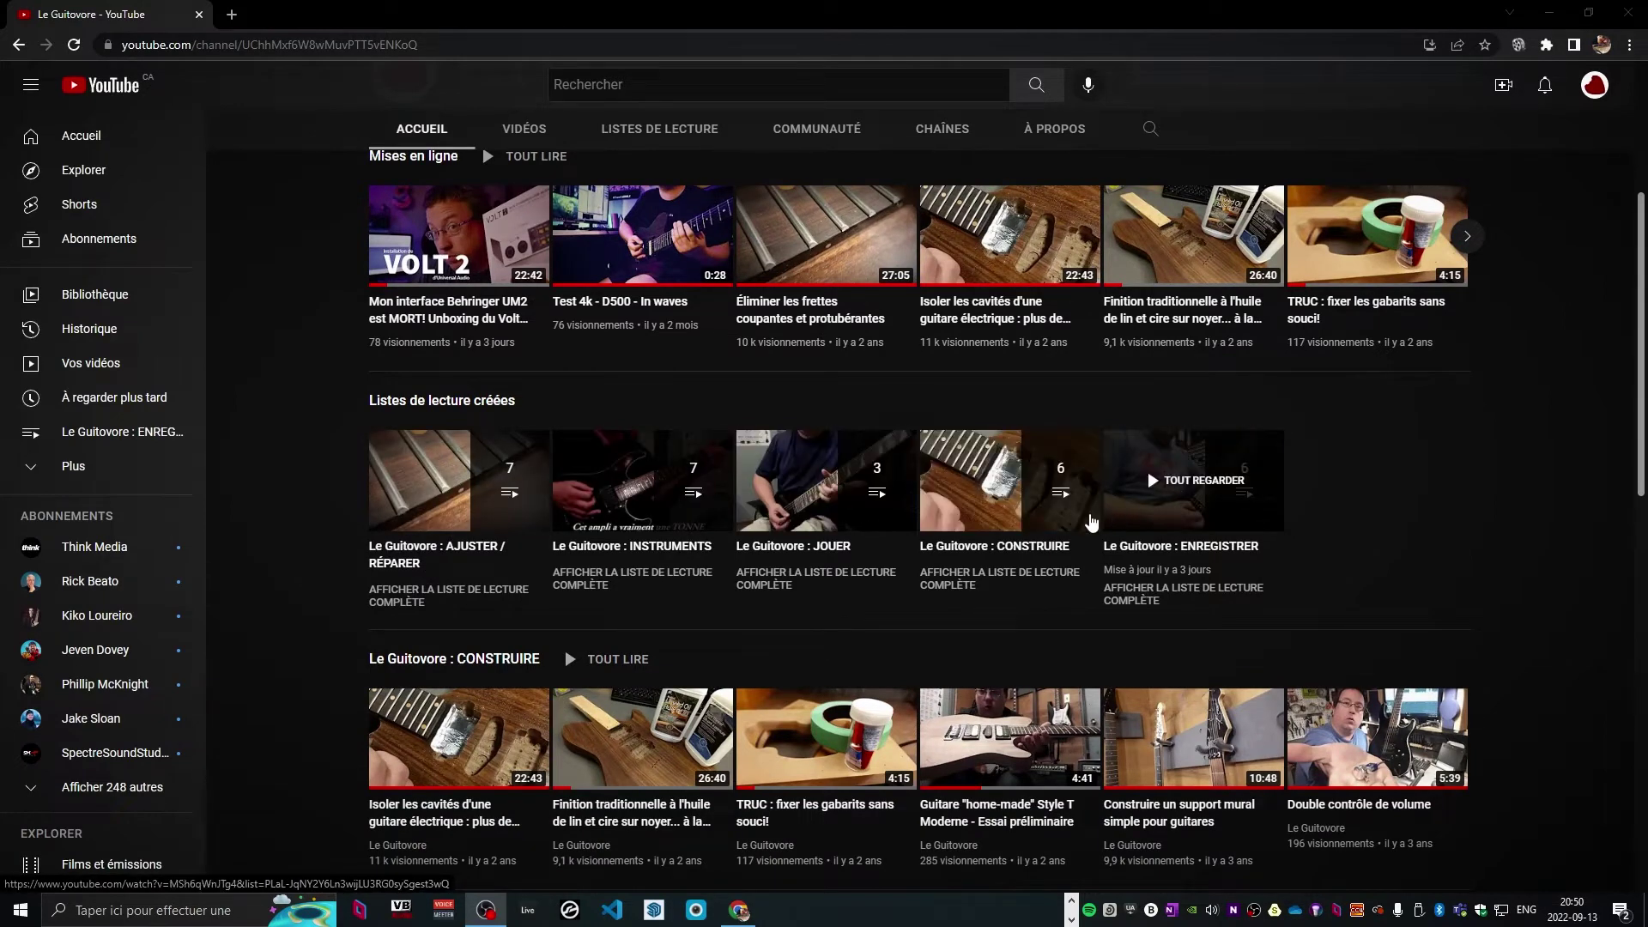
pyautogui.scroll(-4, 752, 678)
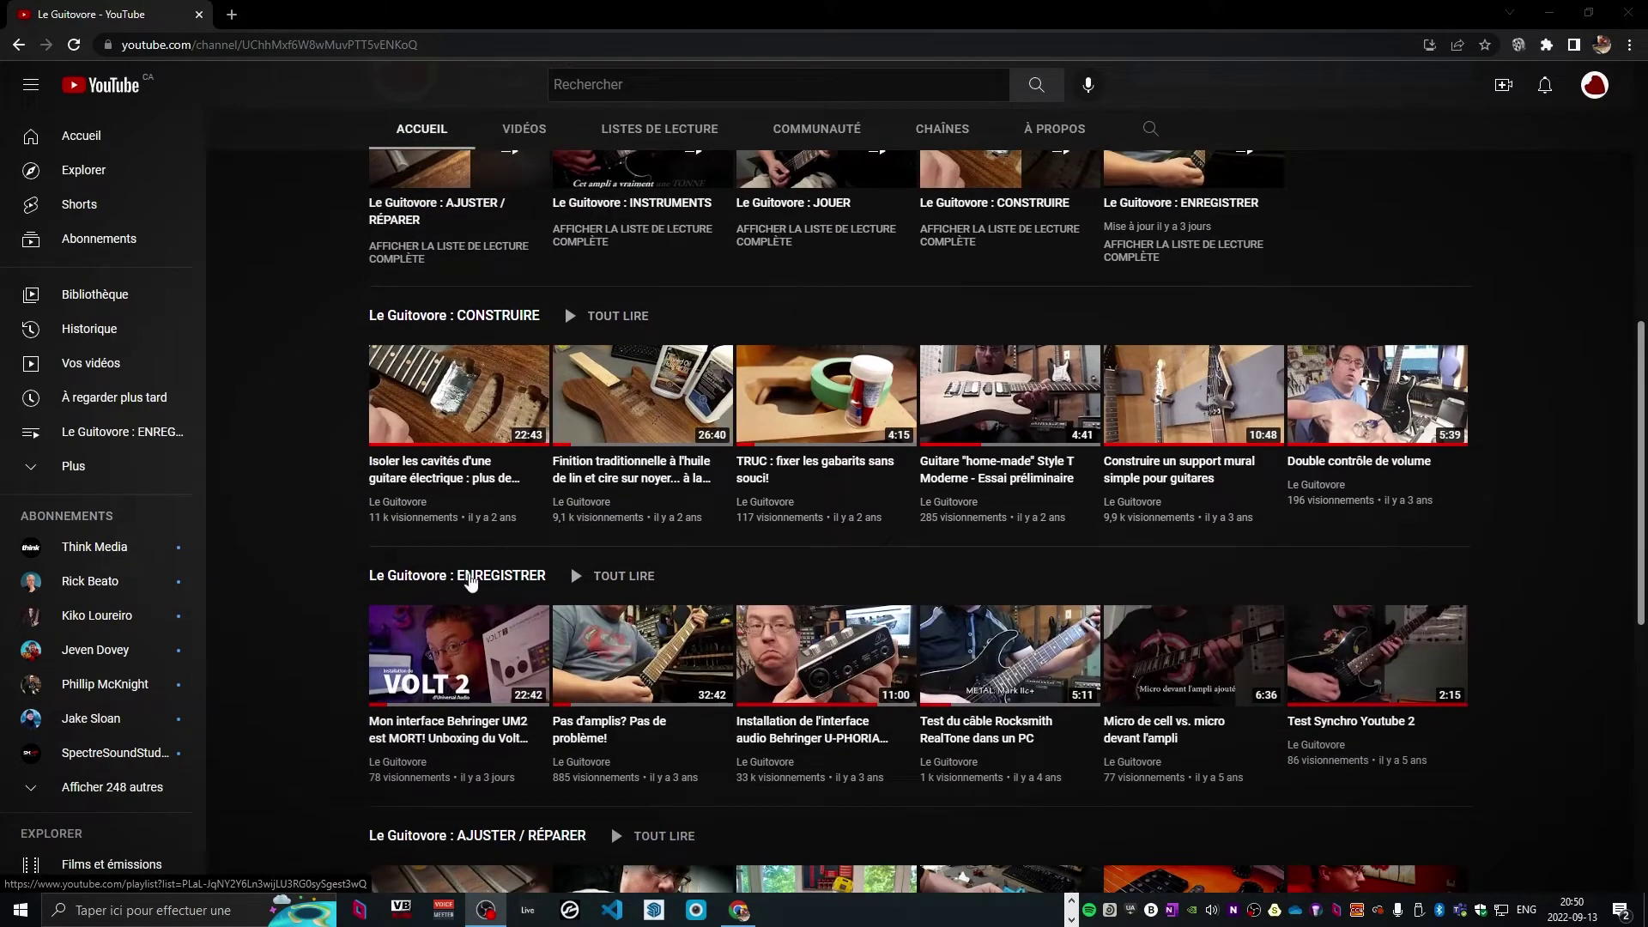
pyautogui.scroll(-4, 471, 528)
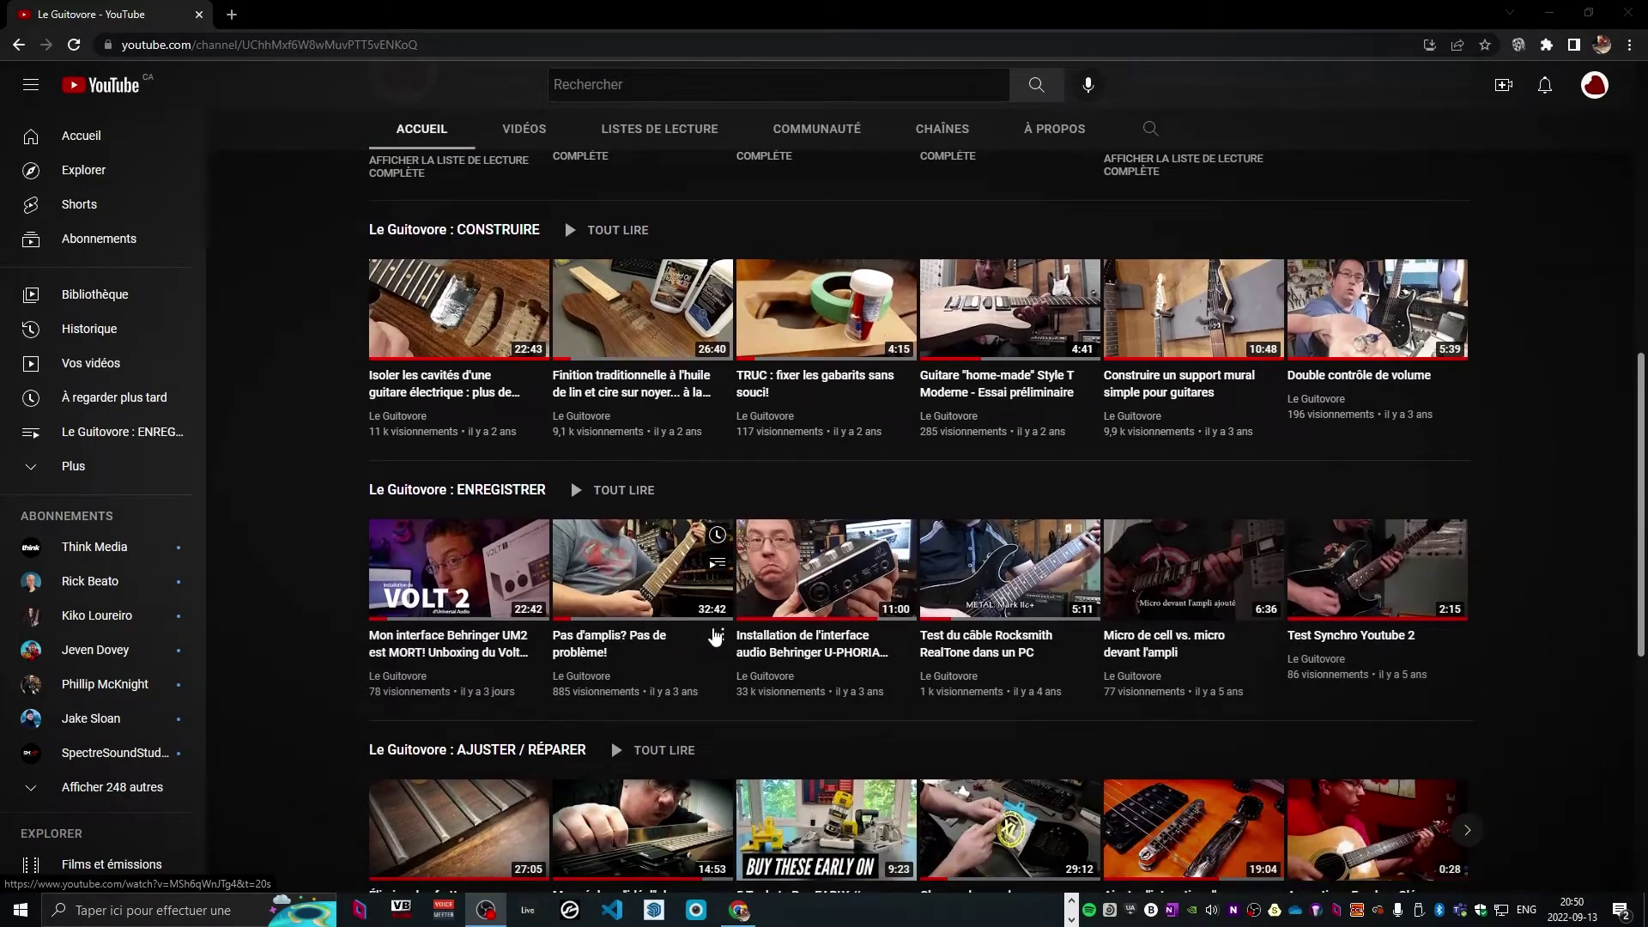
pyautogui.scroll(-5, 1041, 692)
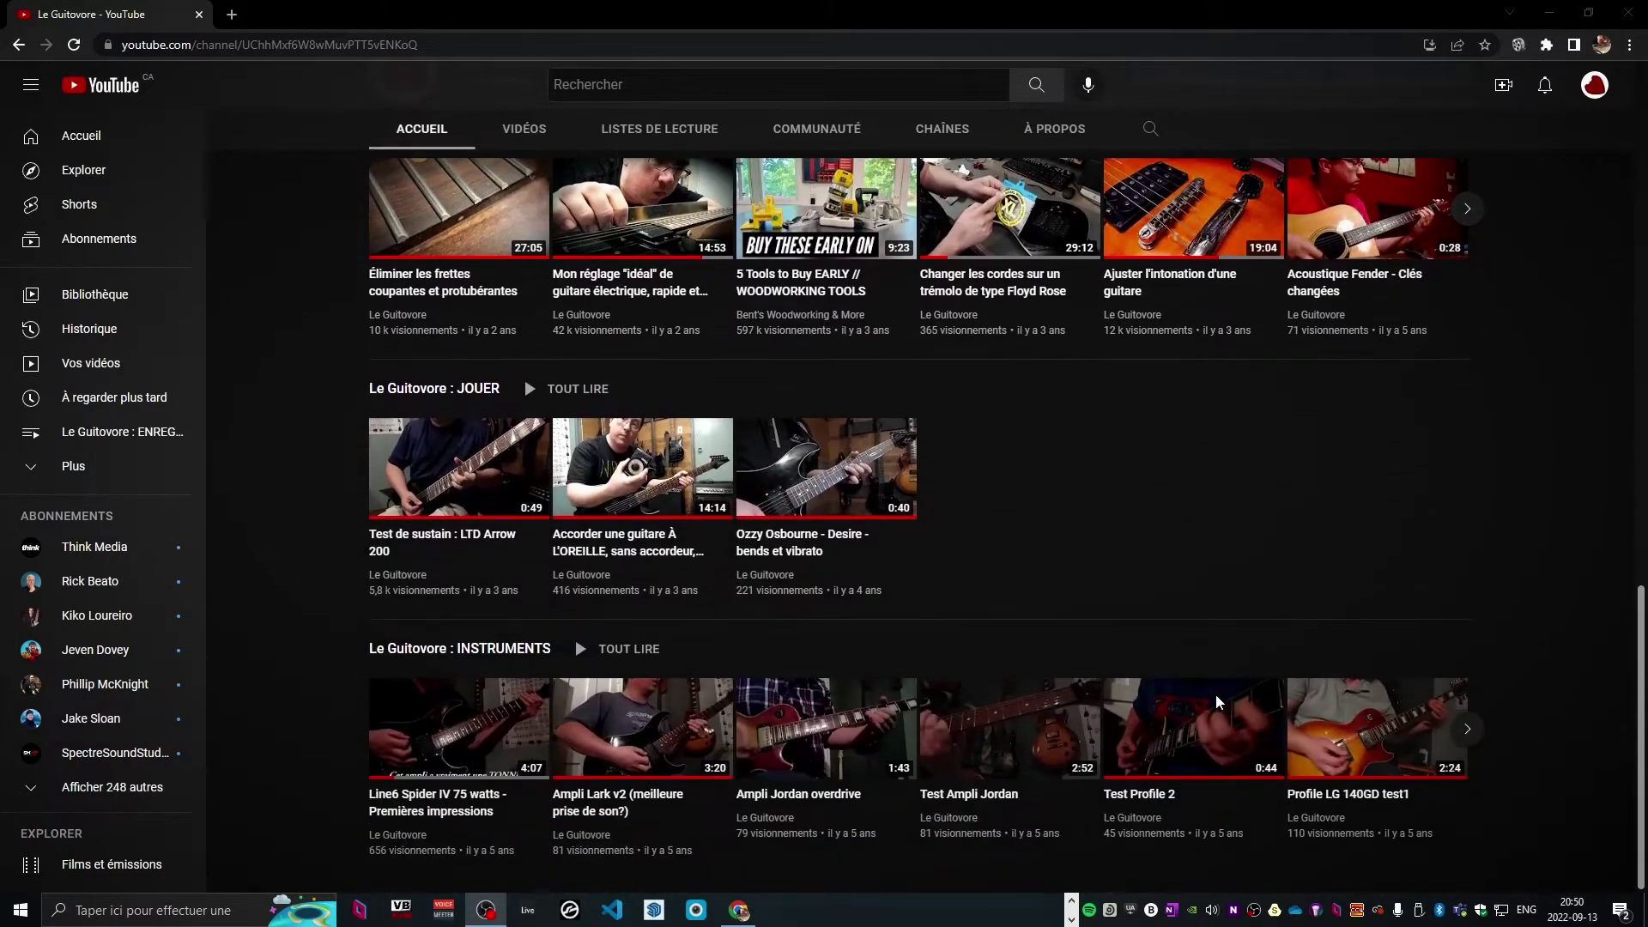
pyautogui.scroll(4, 1227, 730)
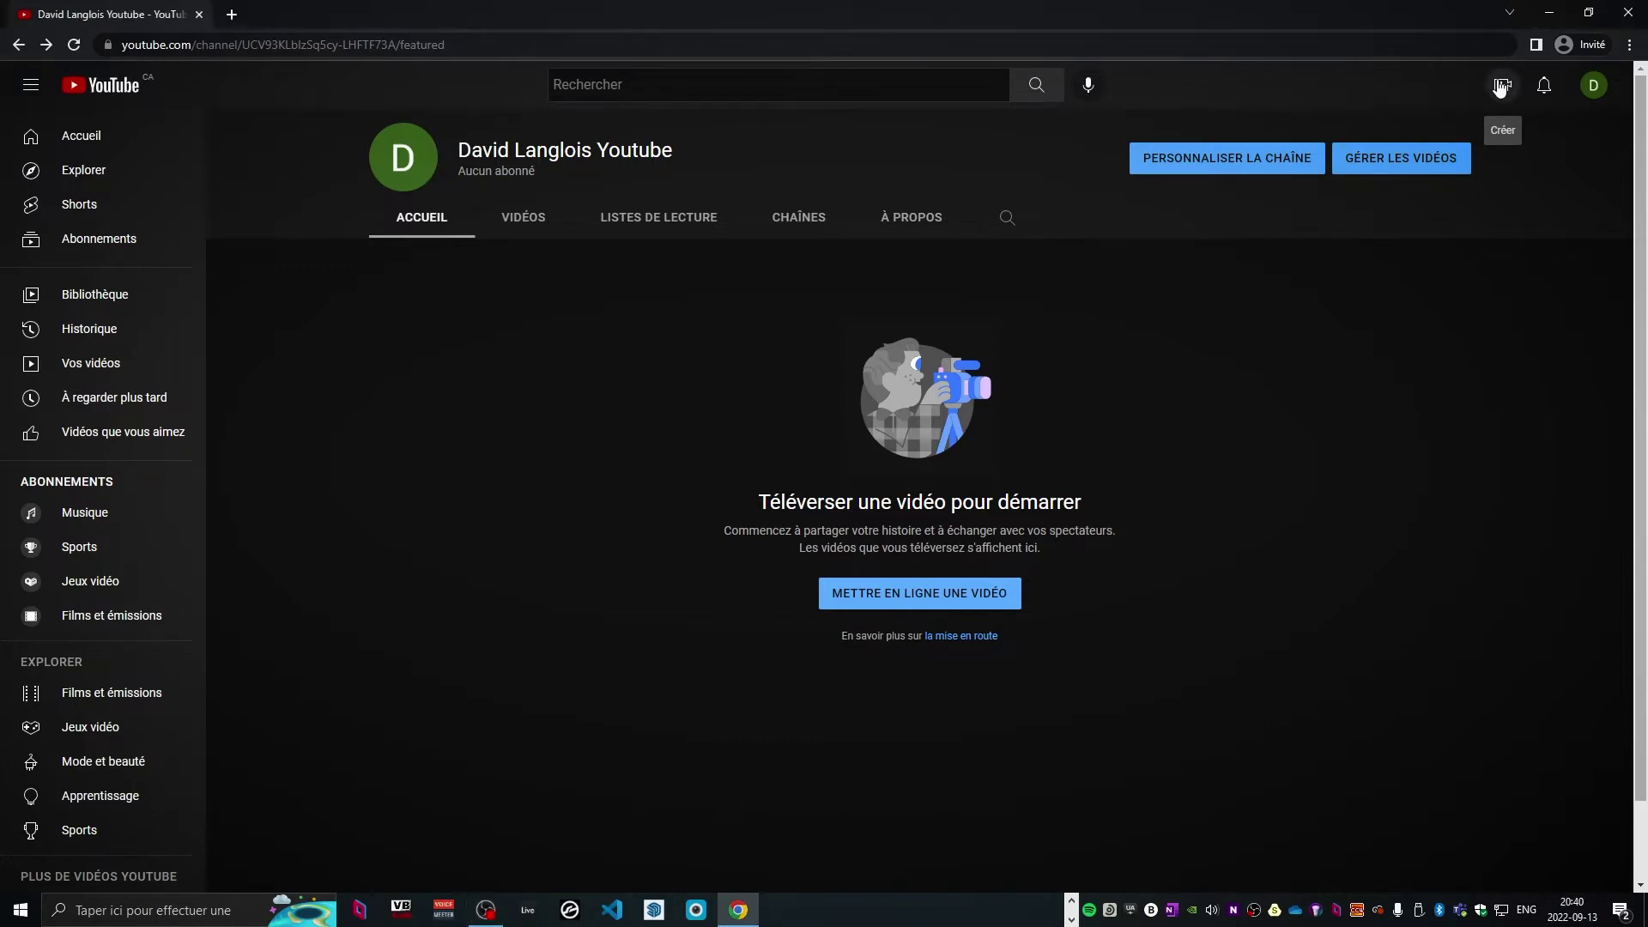
pyautogui.click(1500, 85)
pyautogui.click(1437, 129)
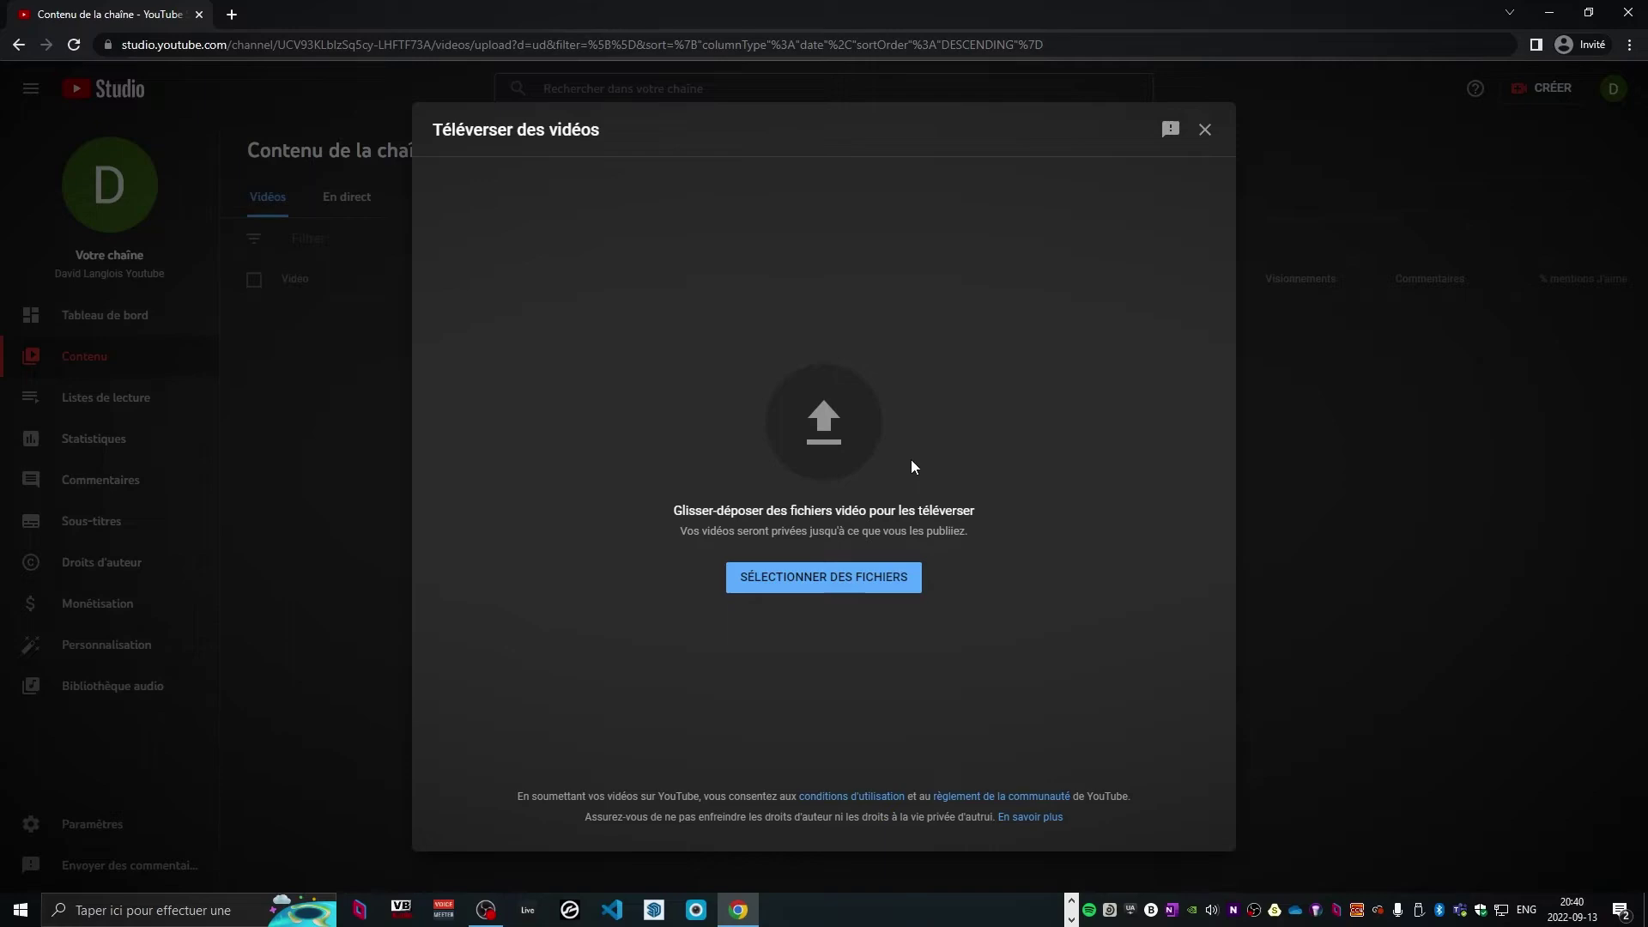
pyautogui.click(804, 577)
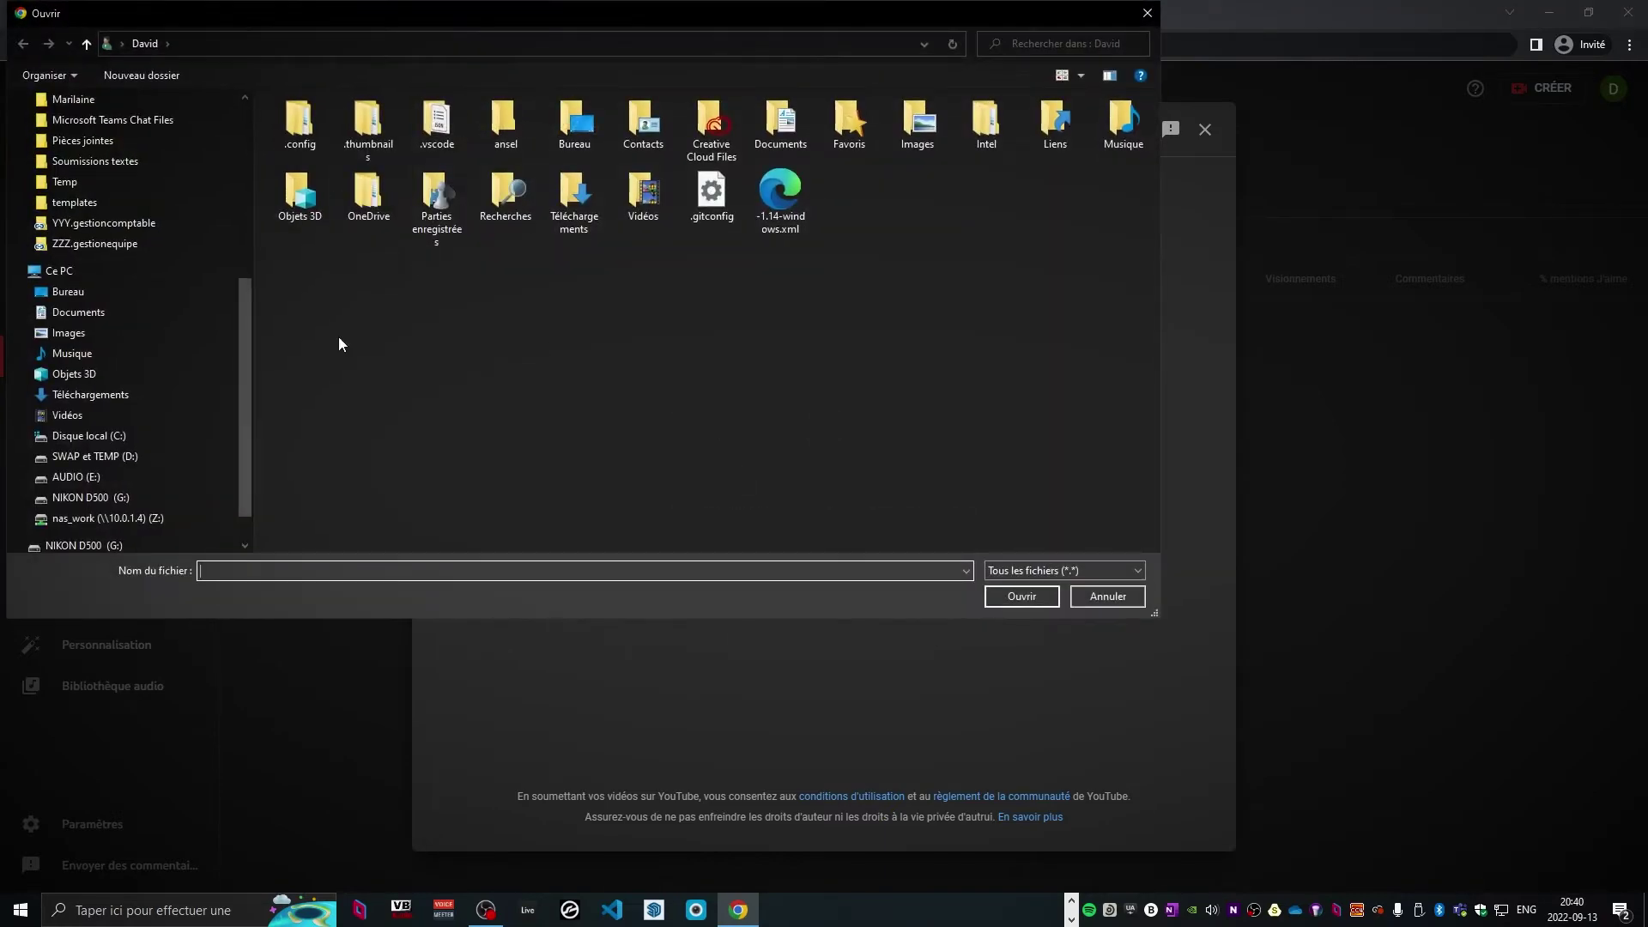
pyautogui.scroll(-1, 244, 462)
pyautogui.click(121, 416)
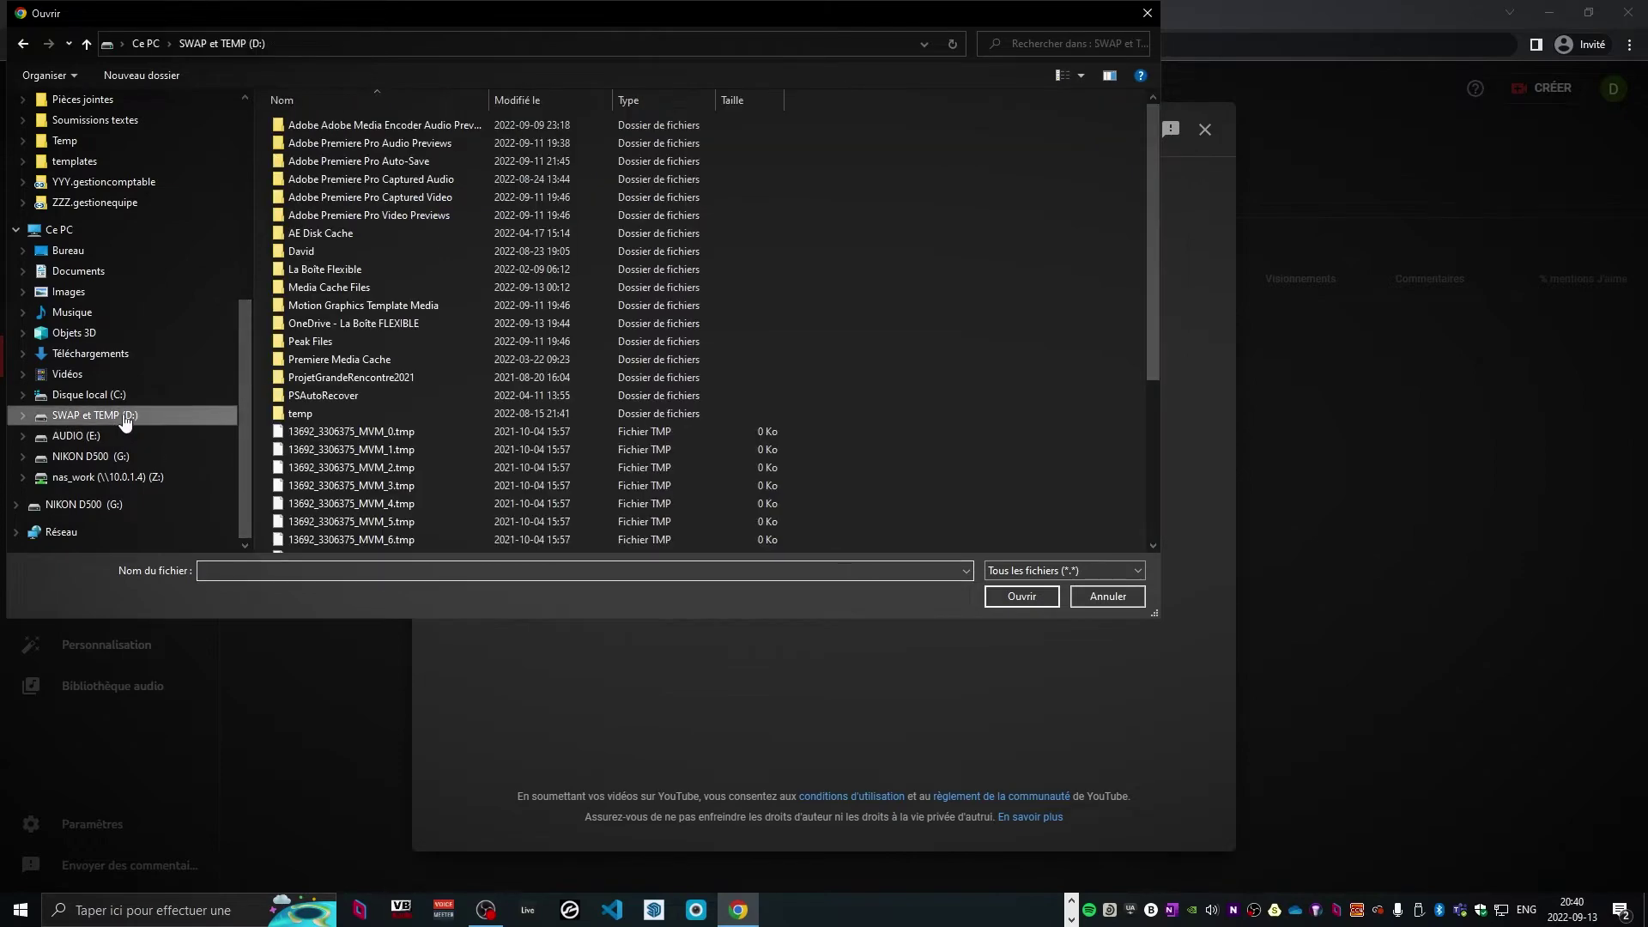
pyautogui.press('Escape')
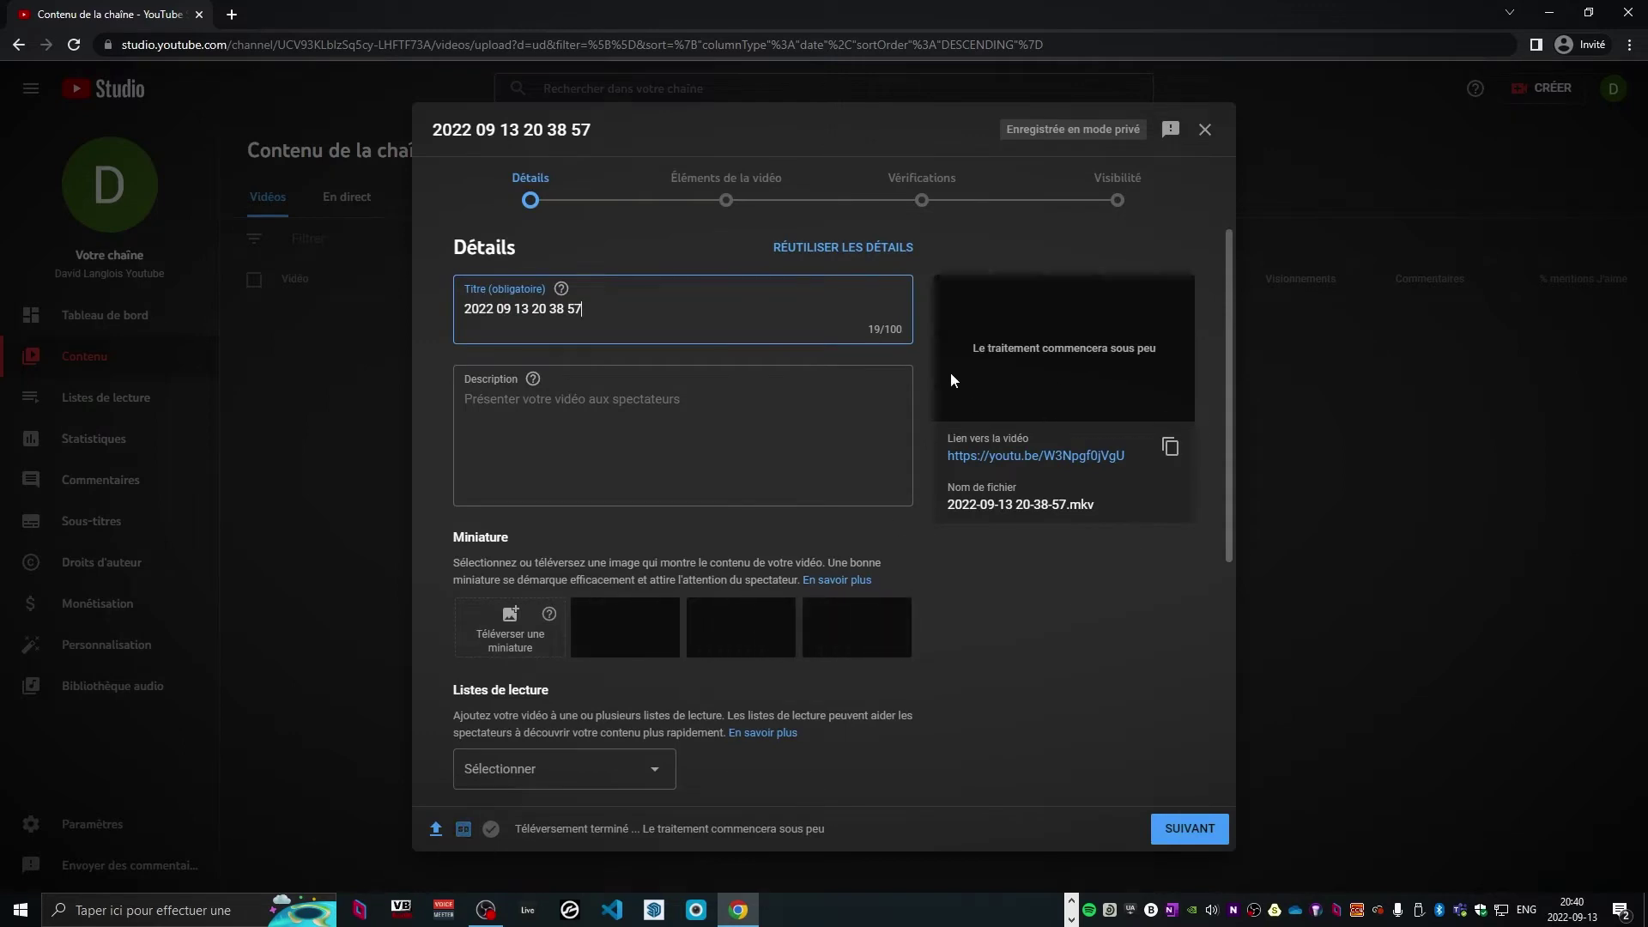
# Replace the uploaded video's default title with "Test de vidéo Youtube"
pyautogui.moveTo(593, 309); pyautogui.dragTo(381, 309)
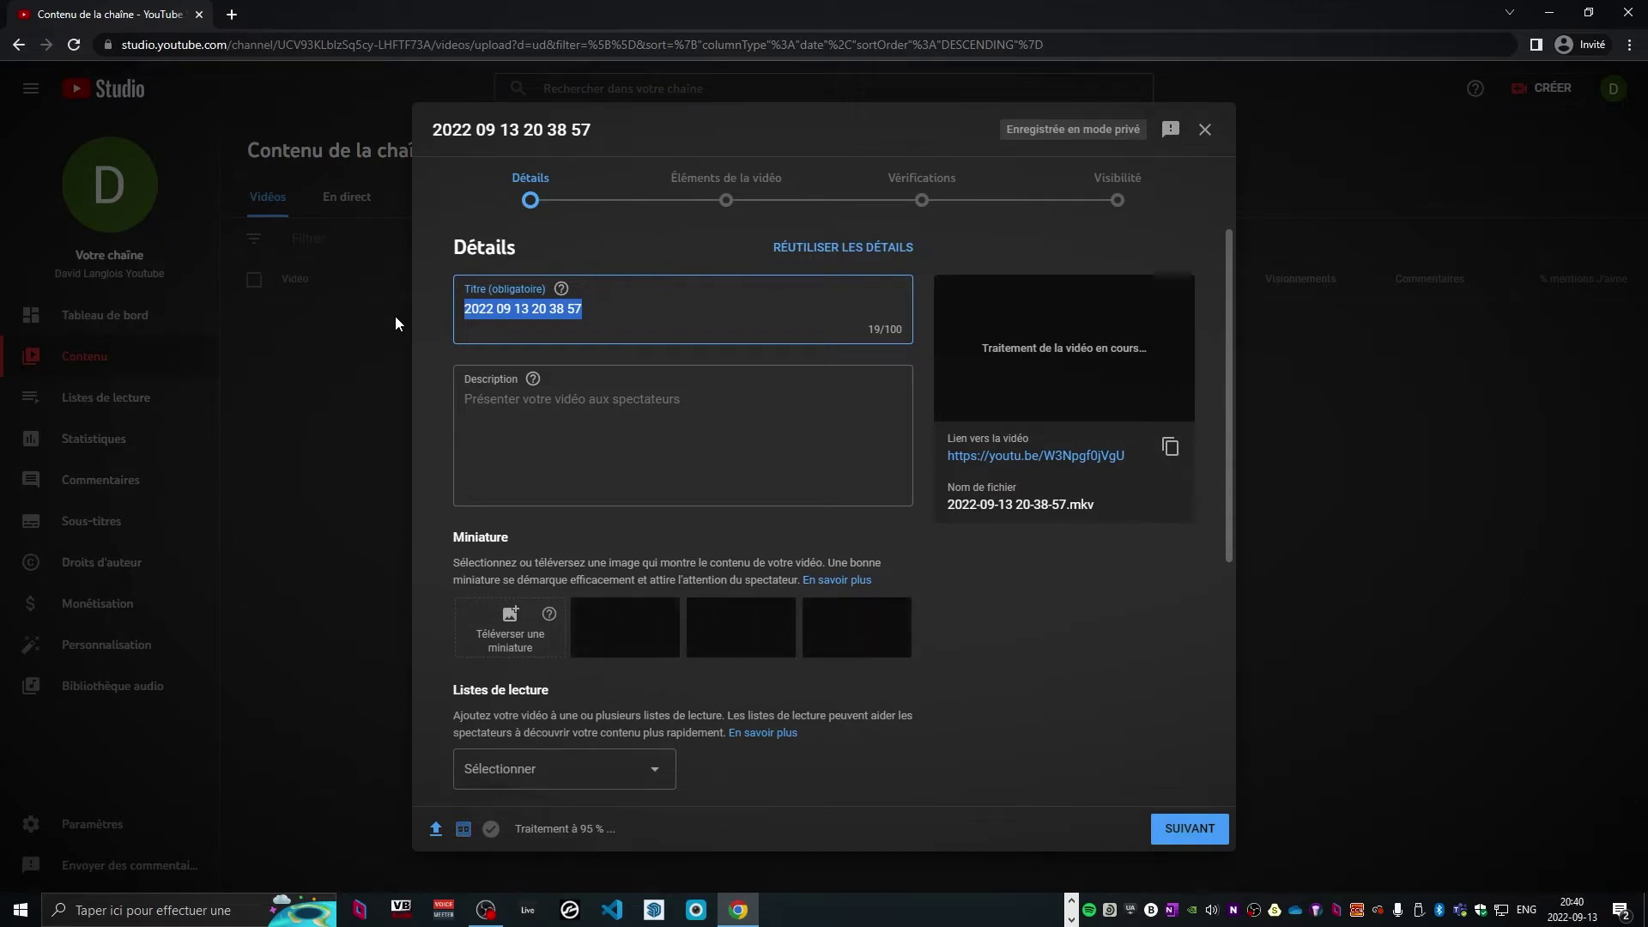
pyautogui.write('T')
pyautogui.press('BackSpace')
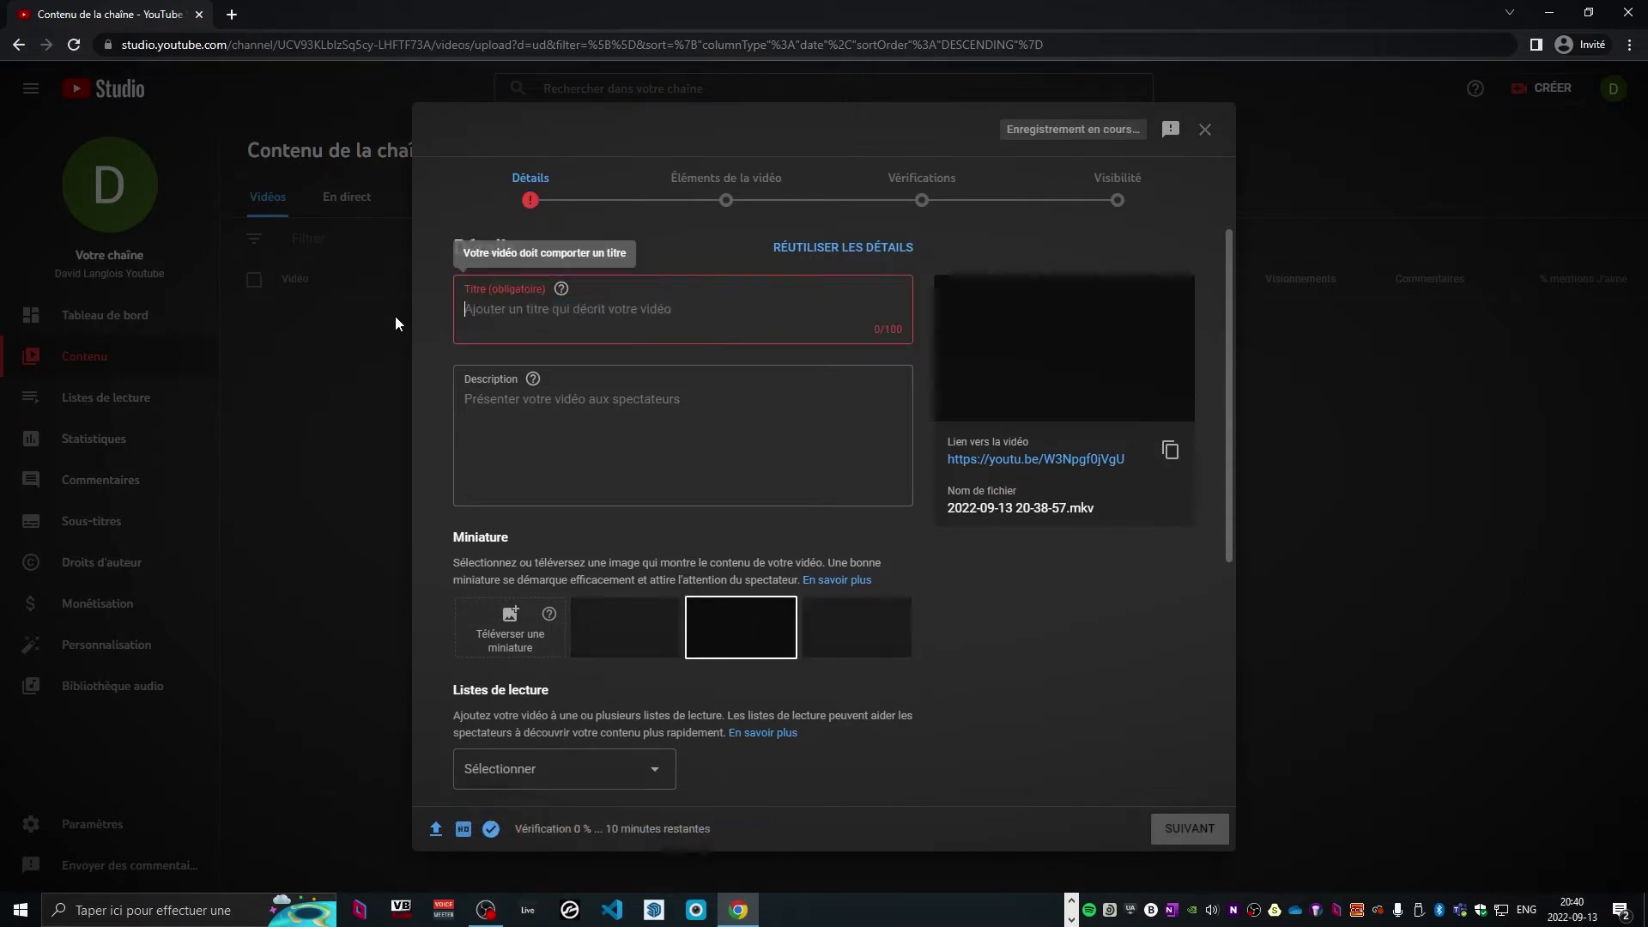
pyautogui.write('Test de v')
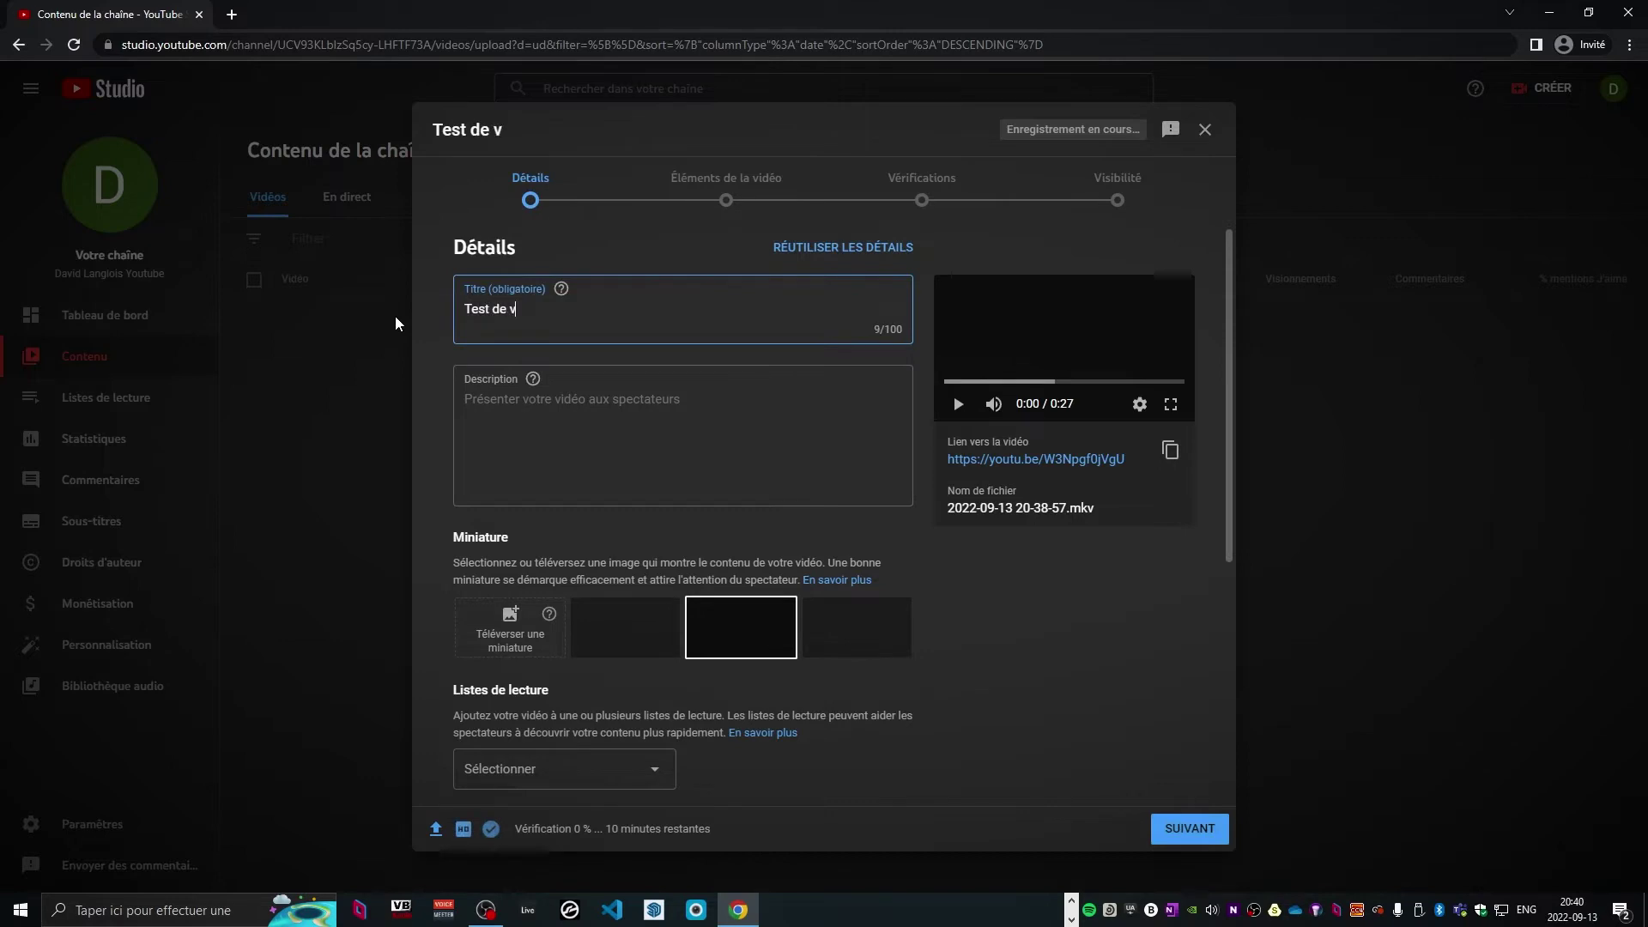
pyautogui.write('idéo Youtube')
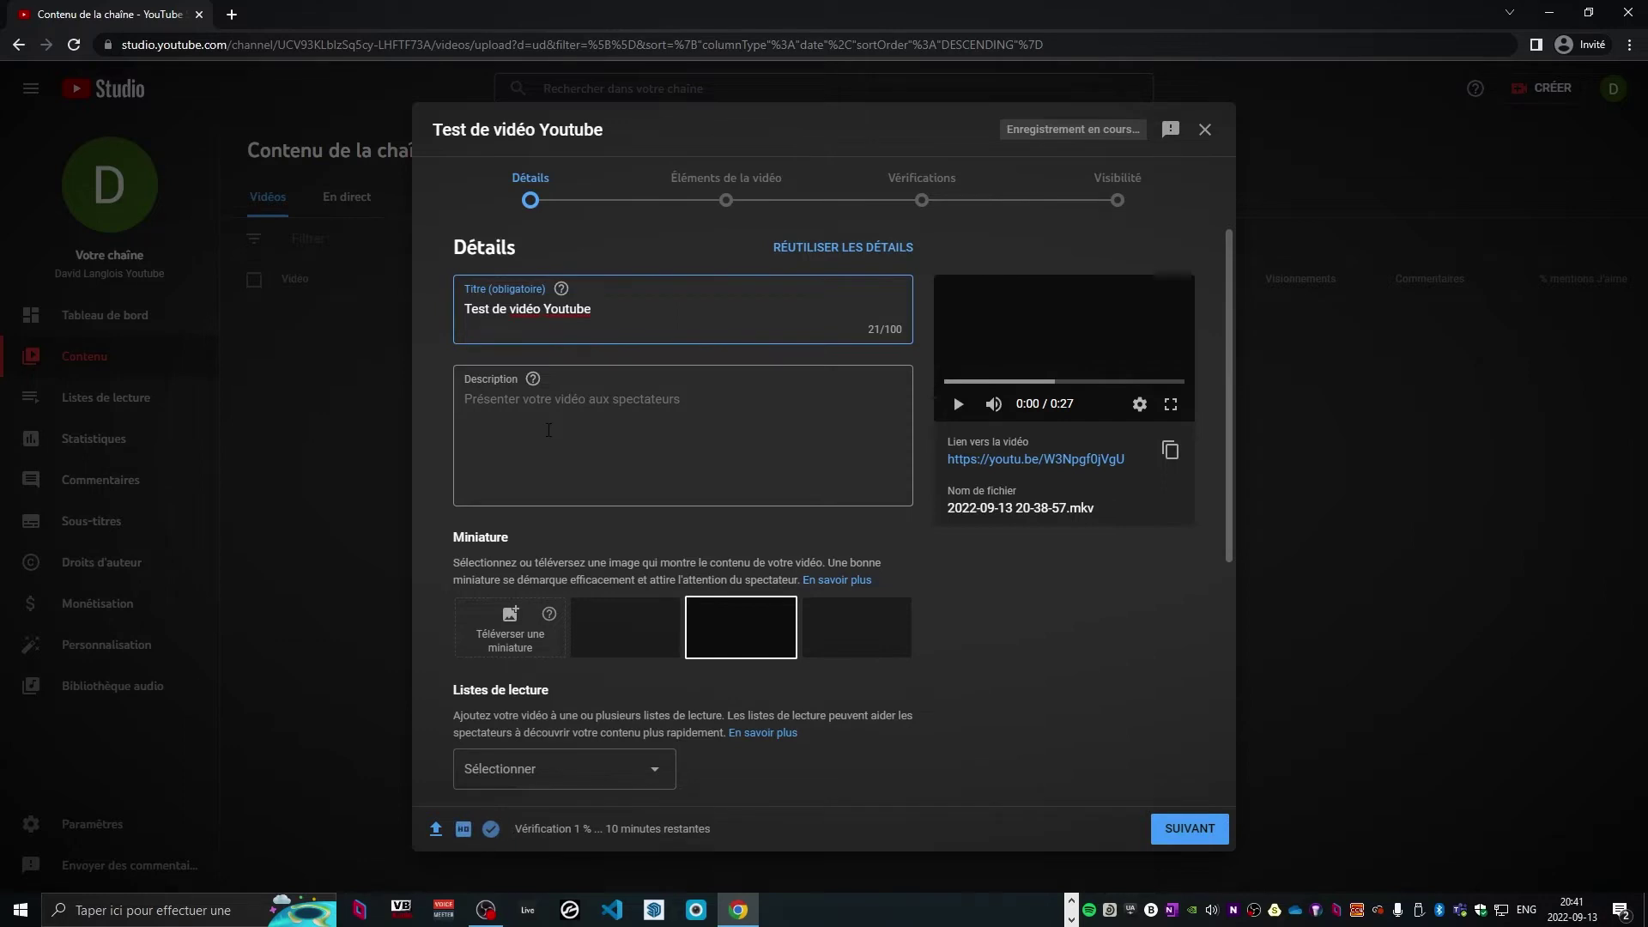
pyautogui.moveTo(562, 296)
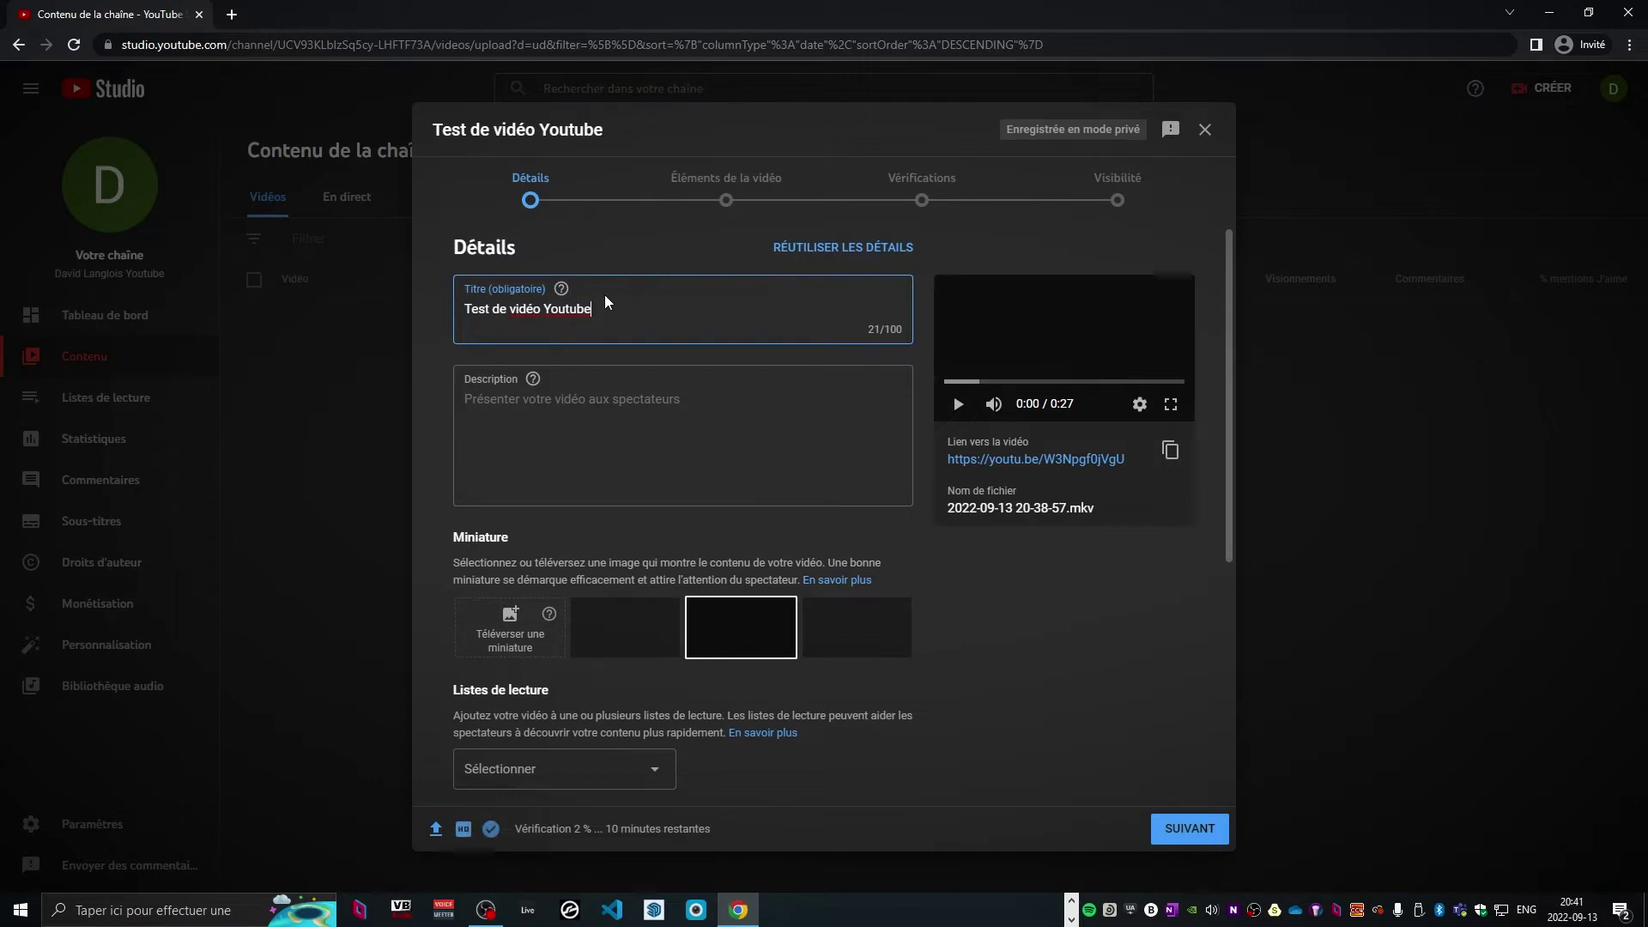
# Enter "Description à insérer ici de notre vidéo" as the video's description
pyautogui.click(485, 408)
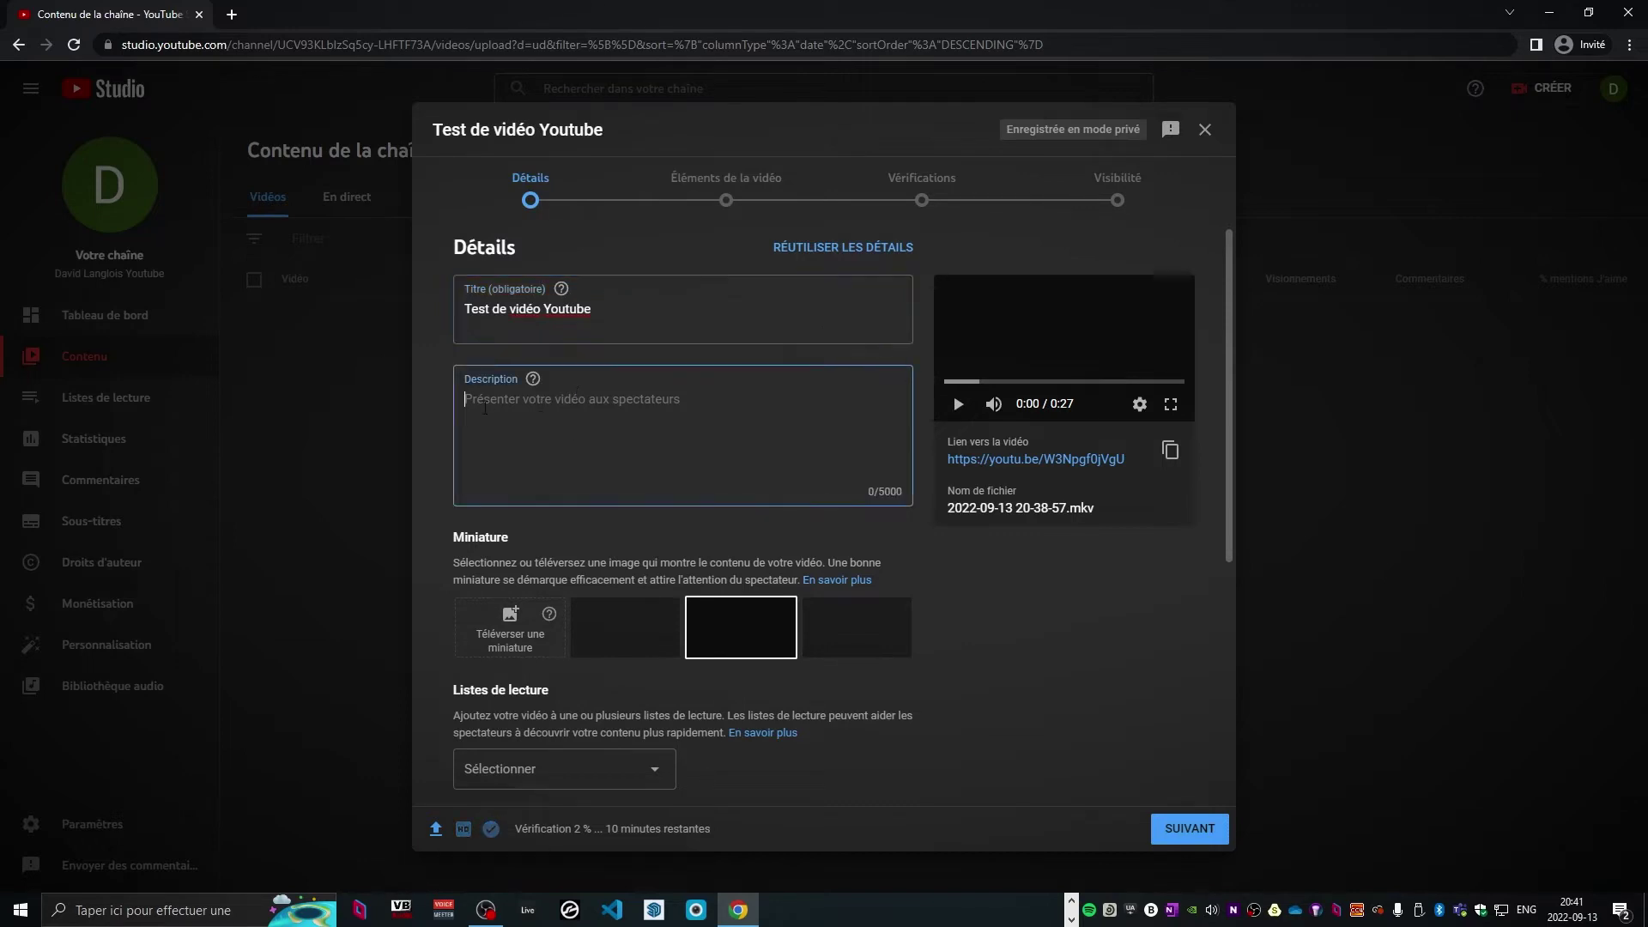
pyautogui.write('Description à insérer ici de notre vié')
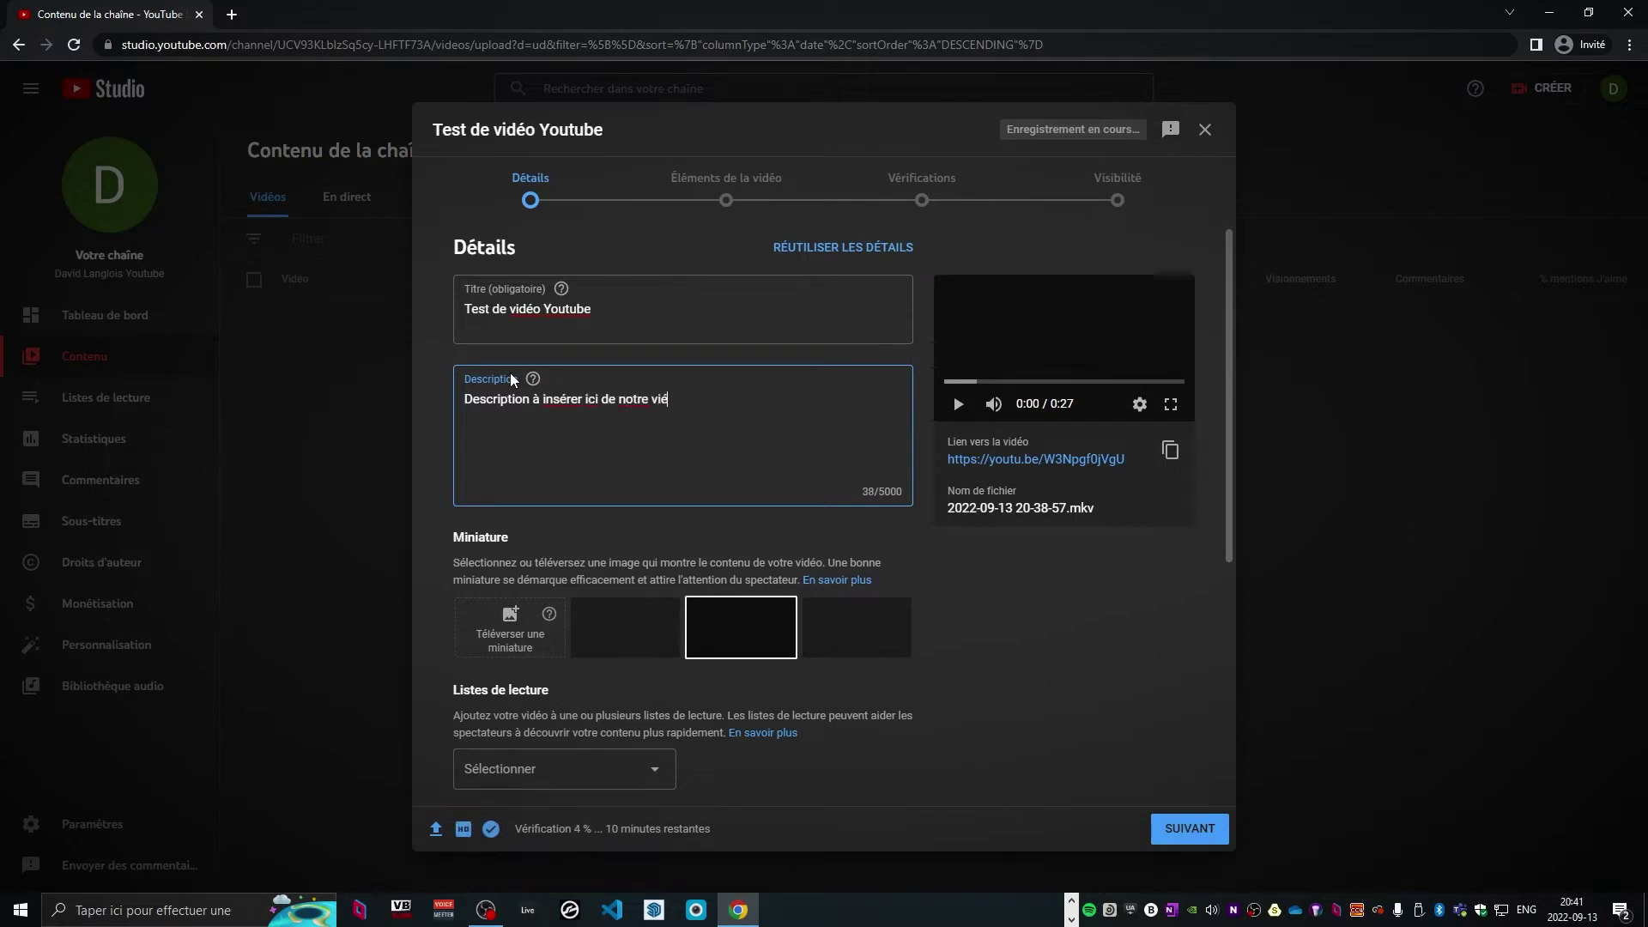
pyautogui.press('BackSpace')
pyautogui.write('éo')
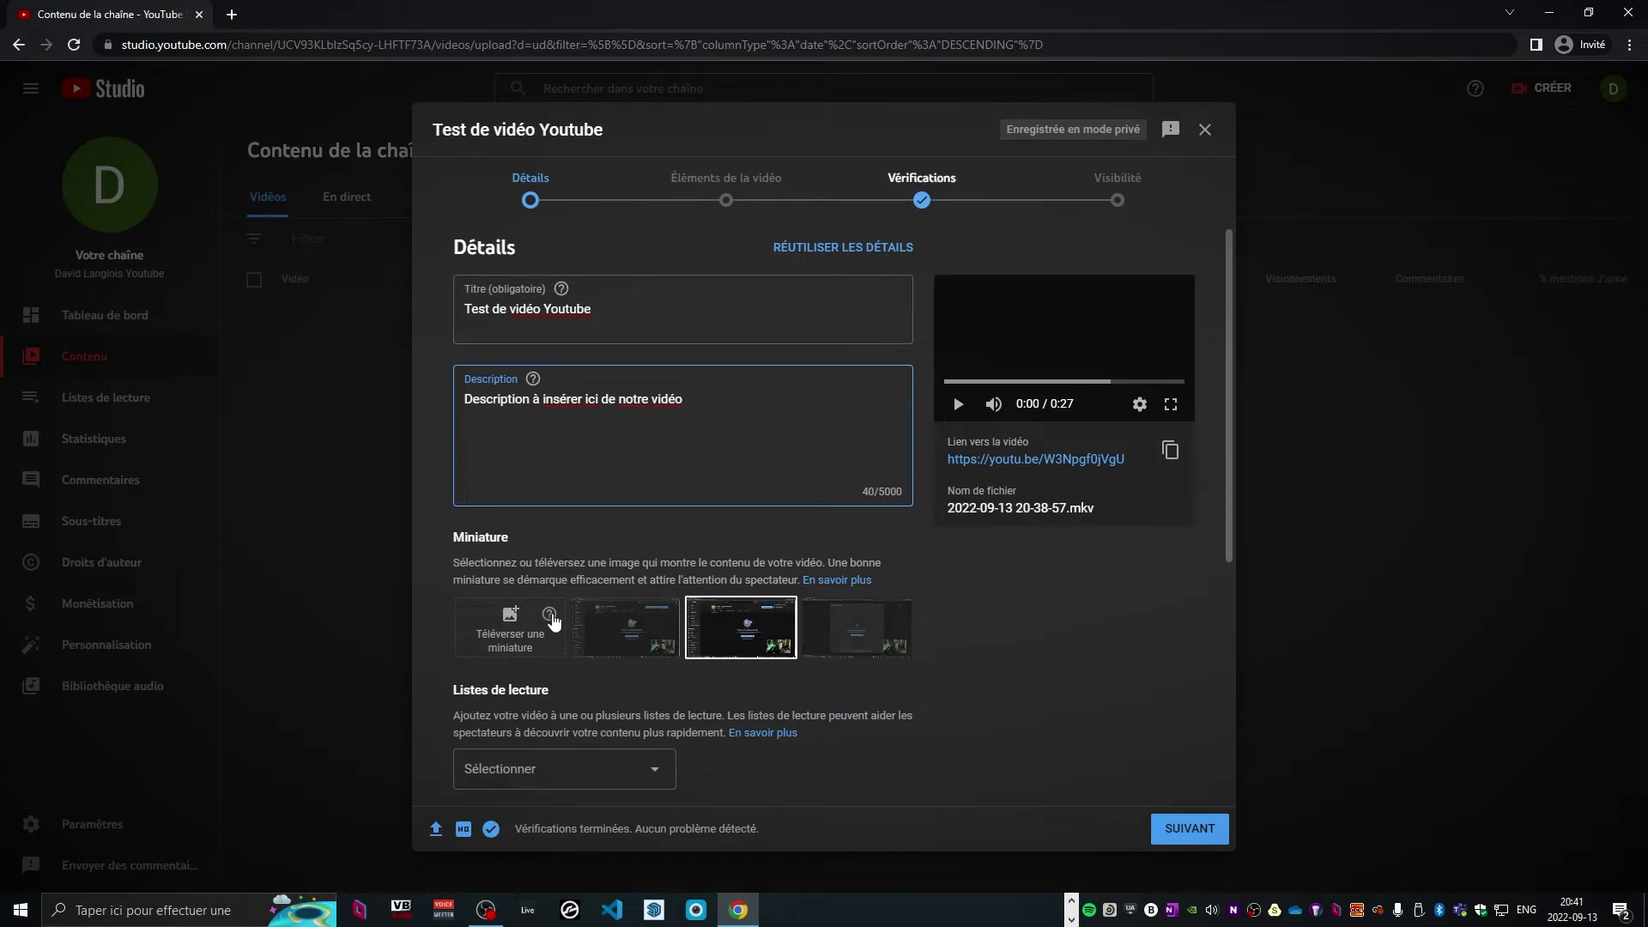
# Check the thumbnail recommendations, try the suggested thumbnails and choose the first automatically generated one
pyautogui.moveTo(551, 616)
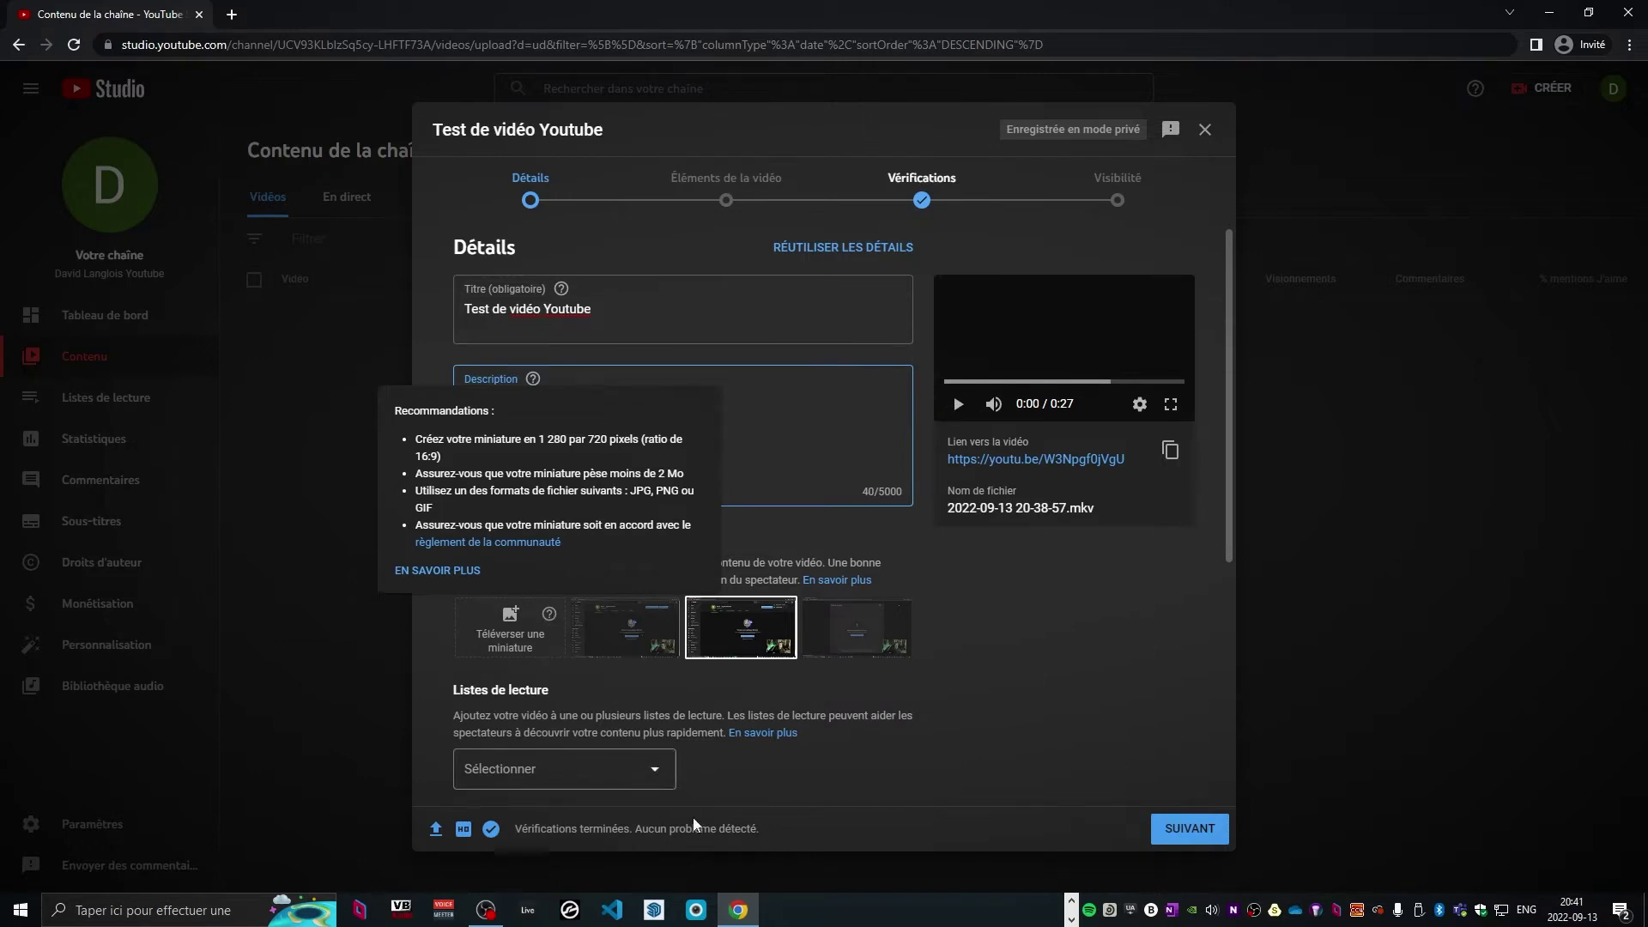
pyautogui.click(639, 637)
pyautogui.click(764, 640)
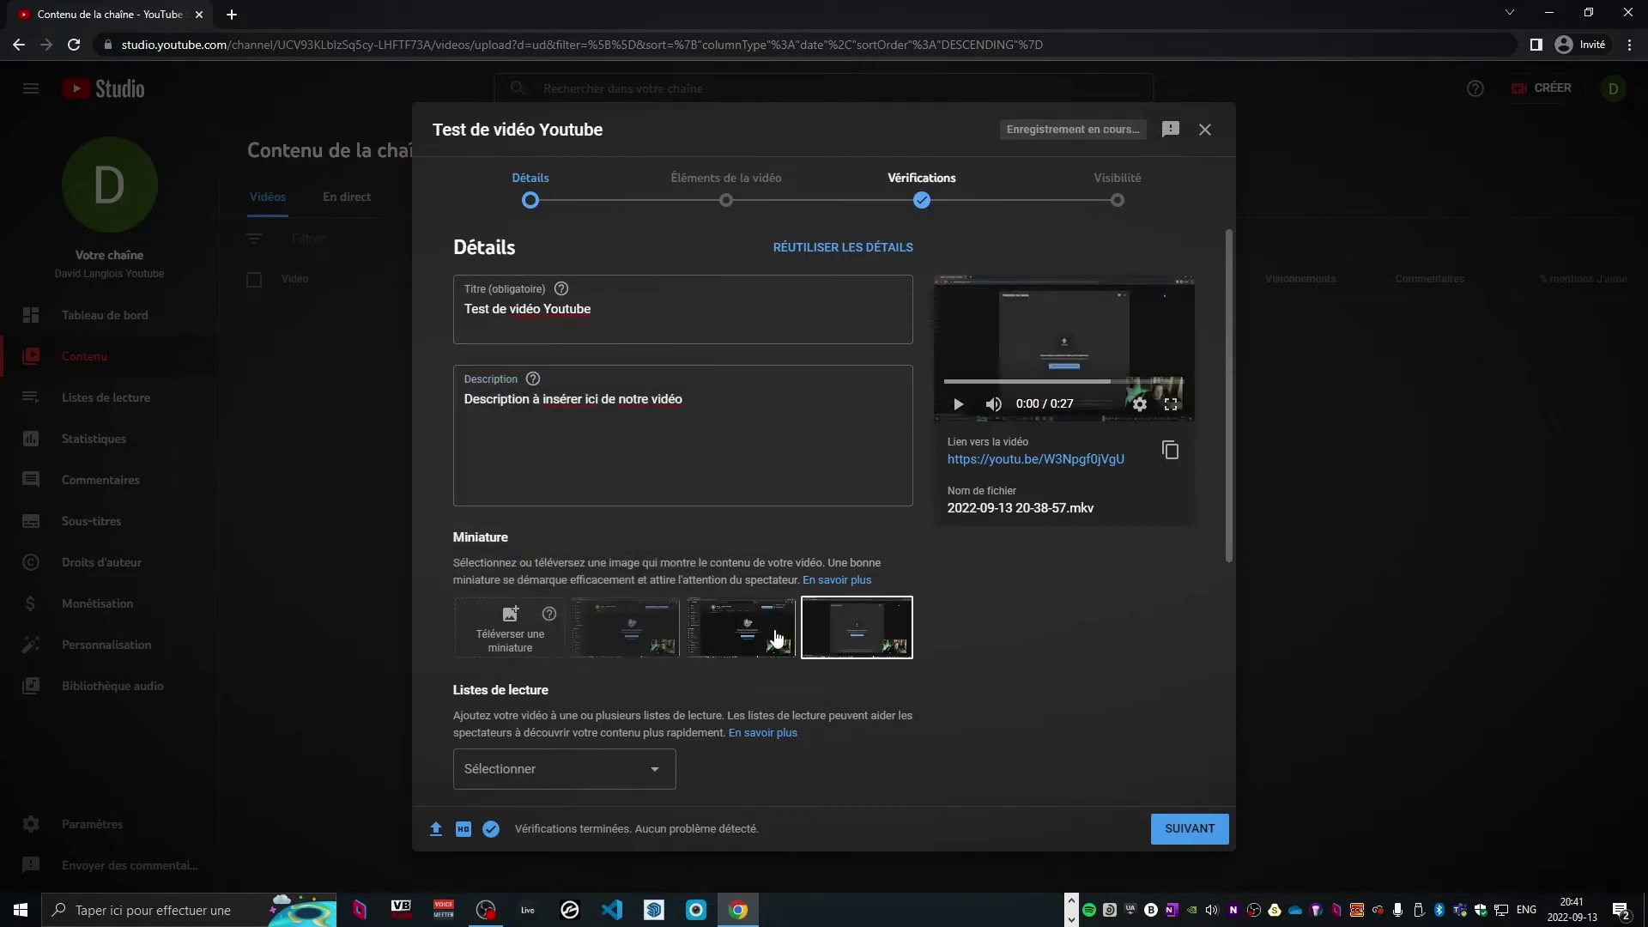
pyautogui.click(654, 637)
# View the playlists available for the video and close the list without choosing one
pyautogui.scroll(-2, 759, 702)
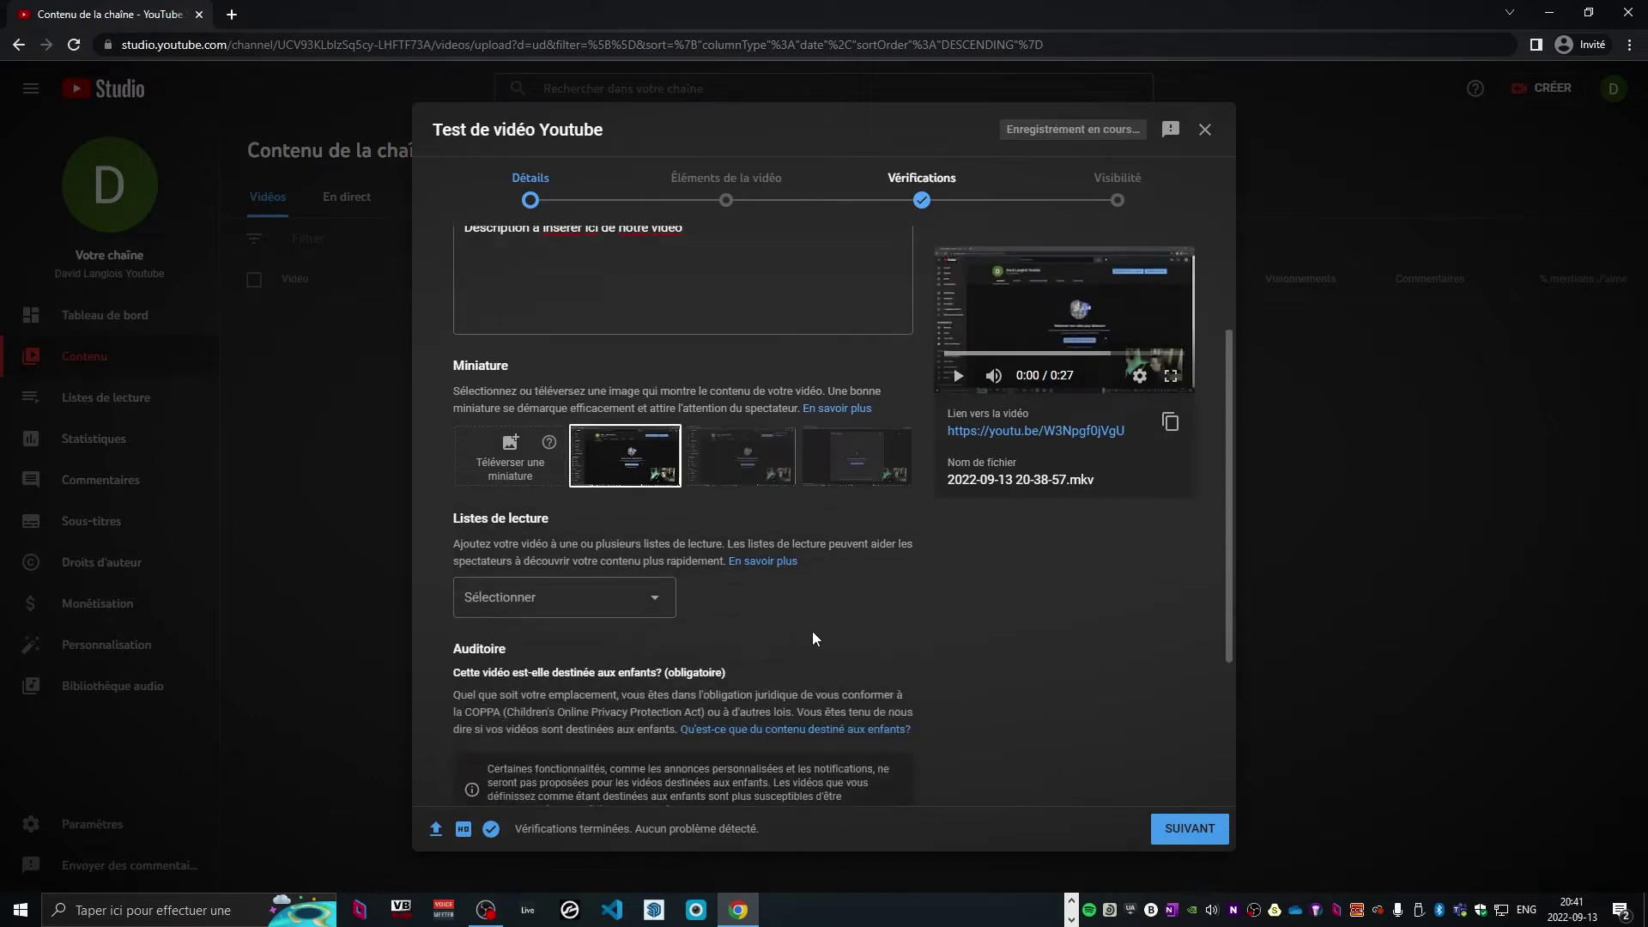
pyautogui.click(610, 595)
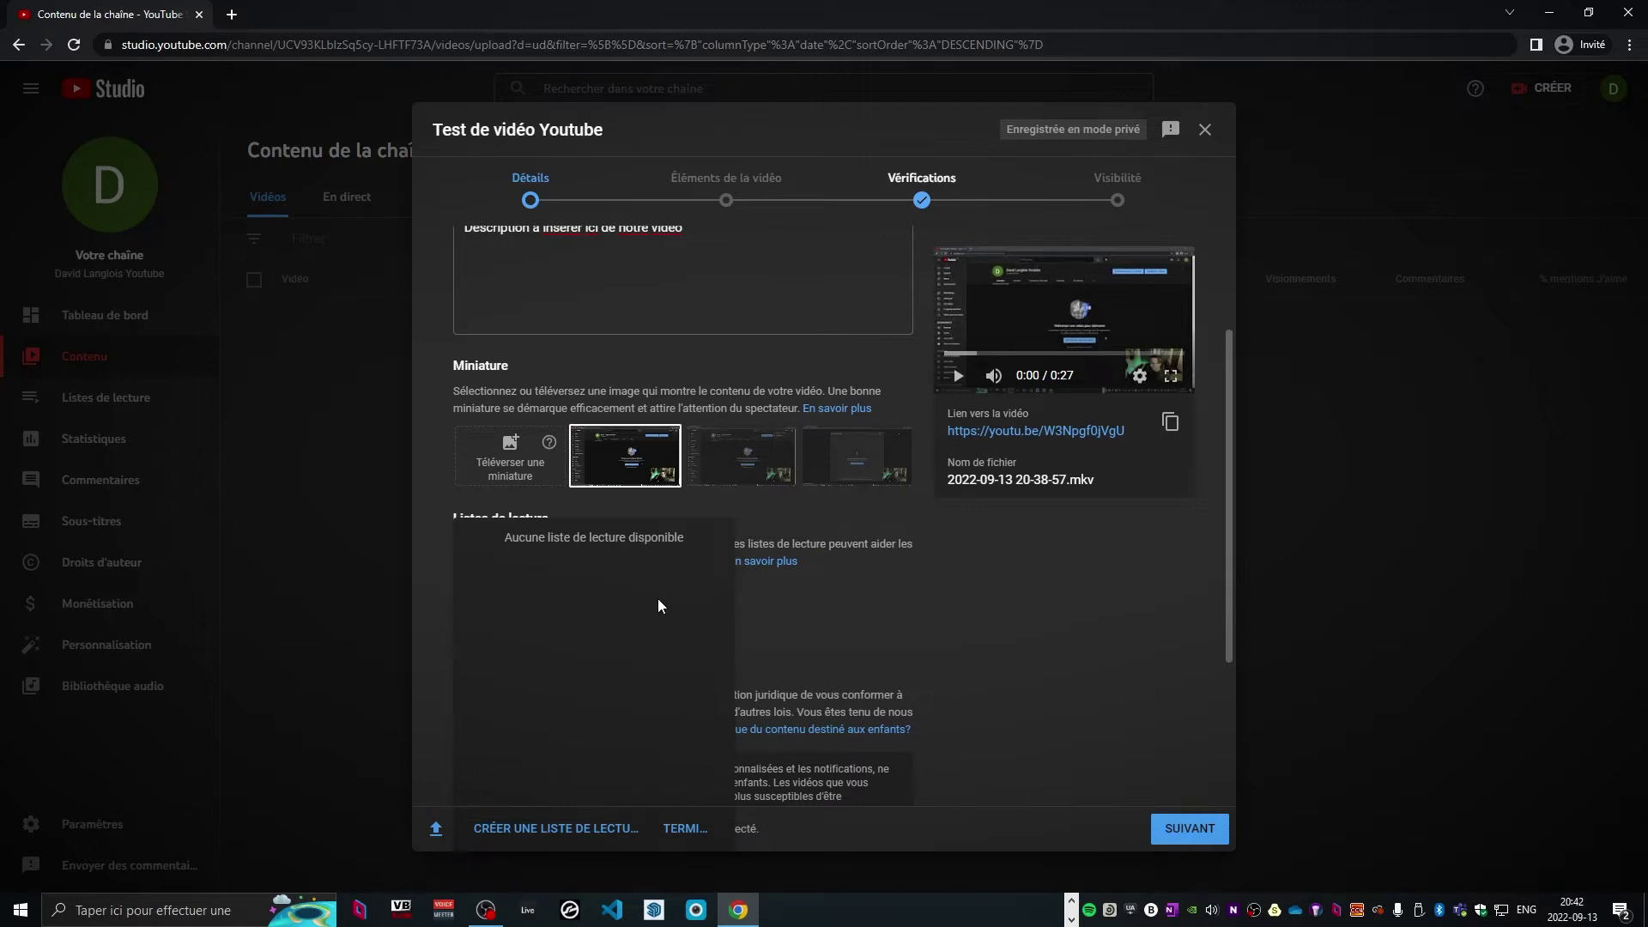
pyautogui.click(797, 599)
# Declare in the audience settings that the video is not made for kids
pyautogui.scroll(-2, 692, 651)
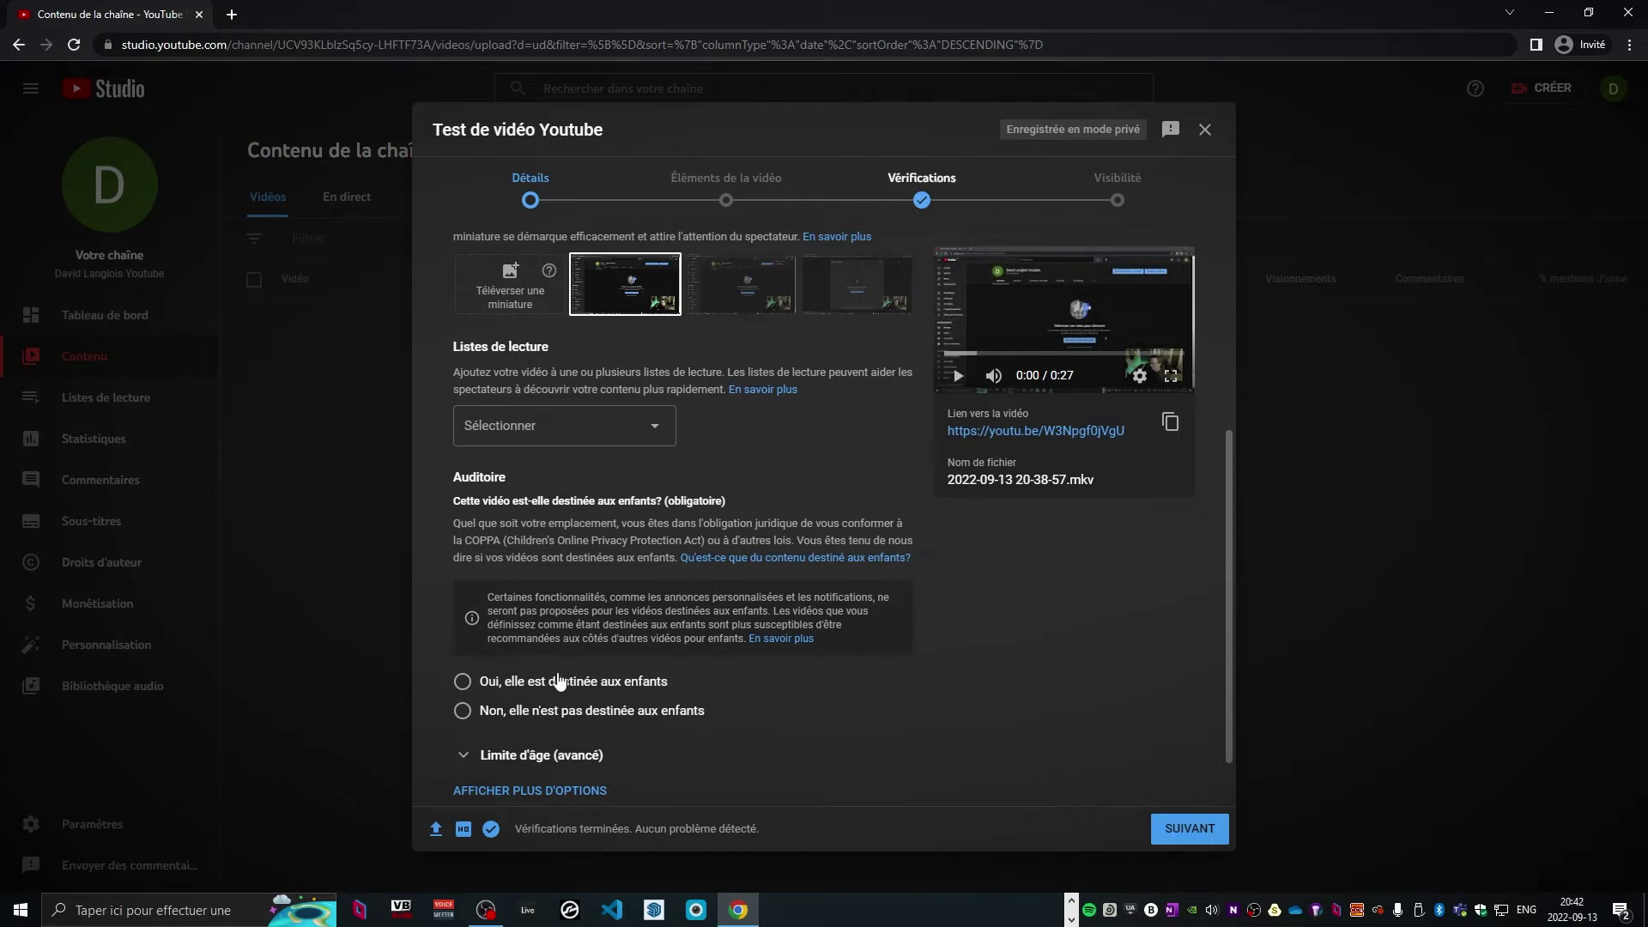
pyautogui.click(549, 724)
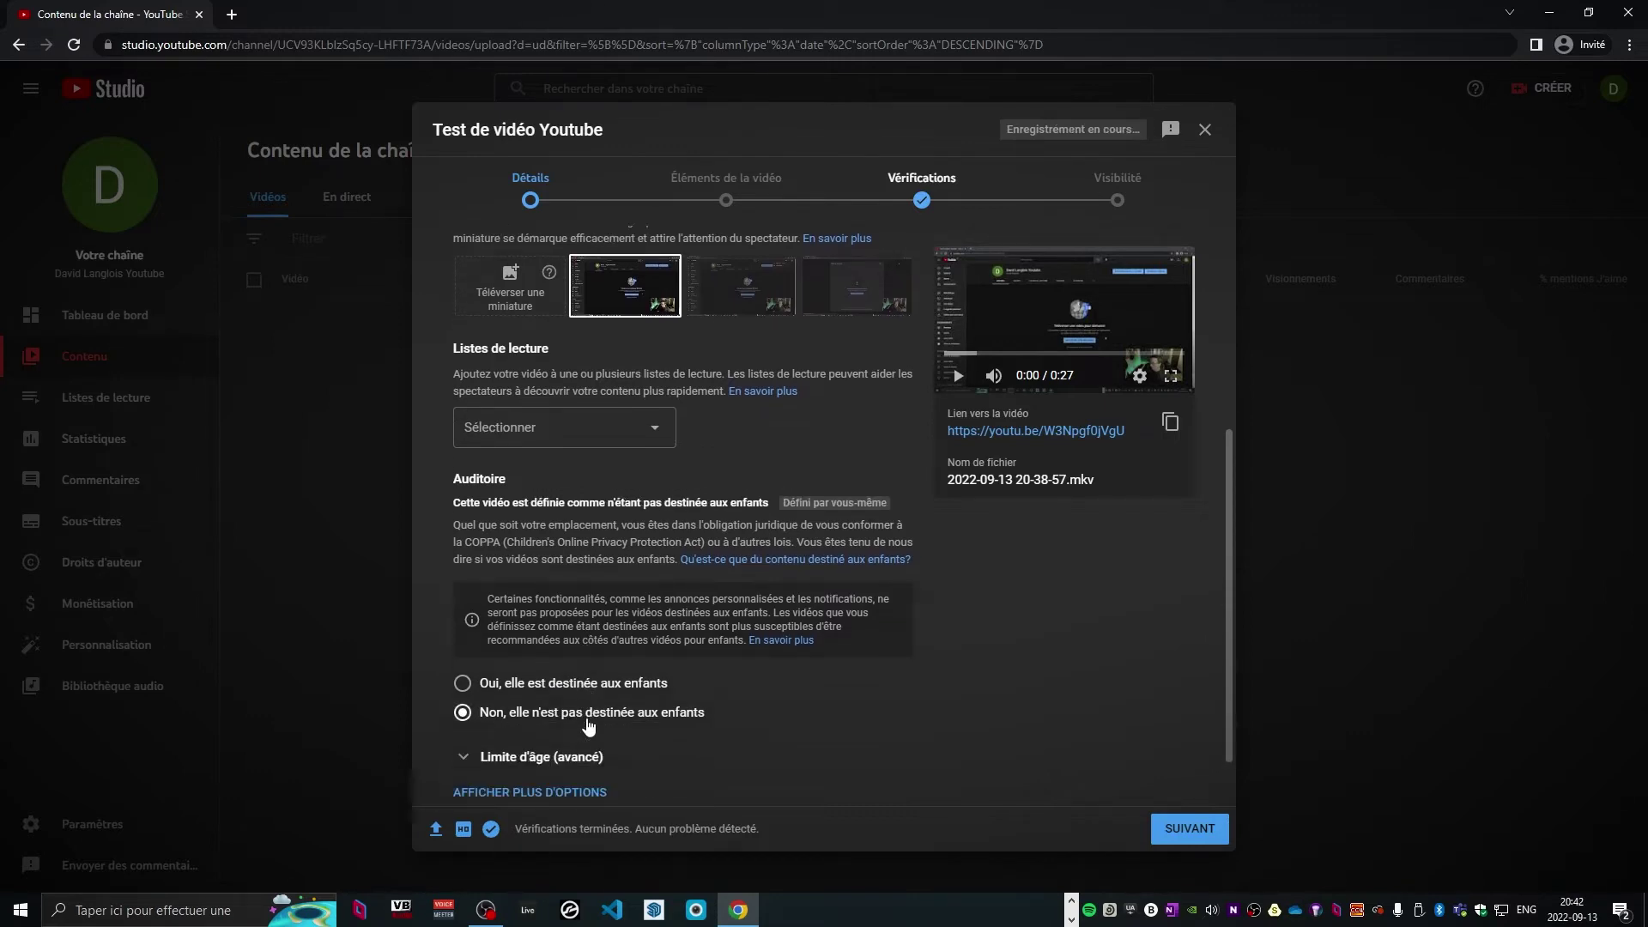
pyautogui.scroll(-1, 587, 734)
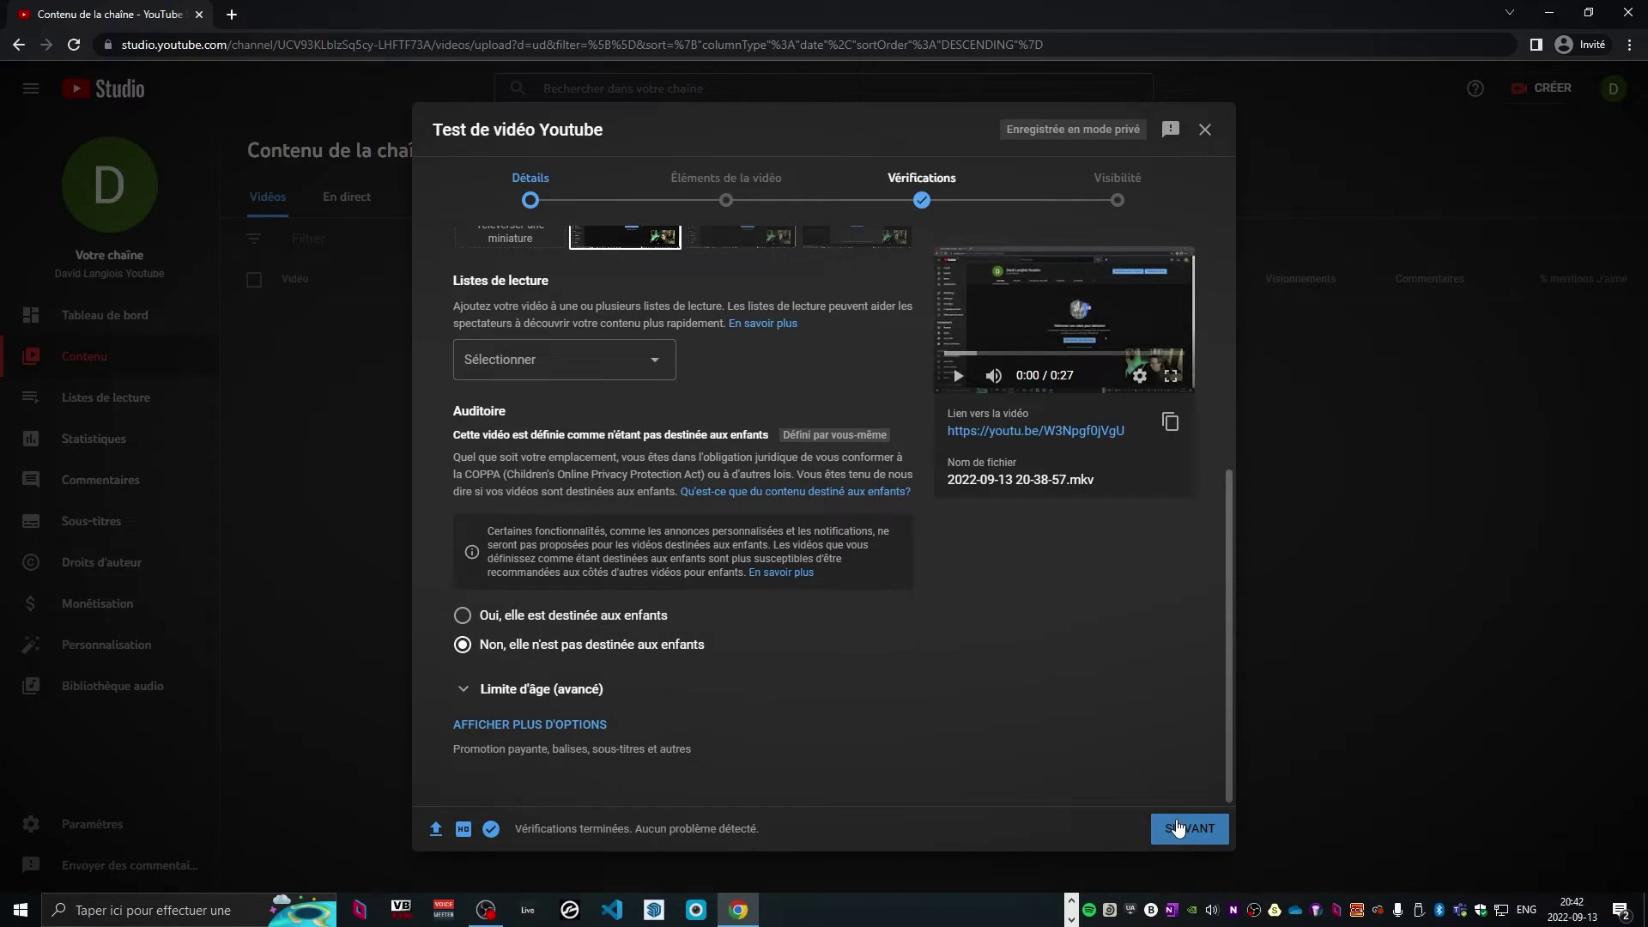
# Advance through the video elements and copyright checks to the visibility settings, without adding an end screen or cards
pyautogui.click(1178, 826)
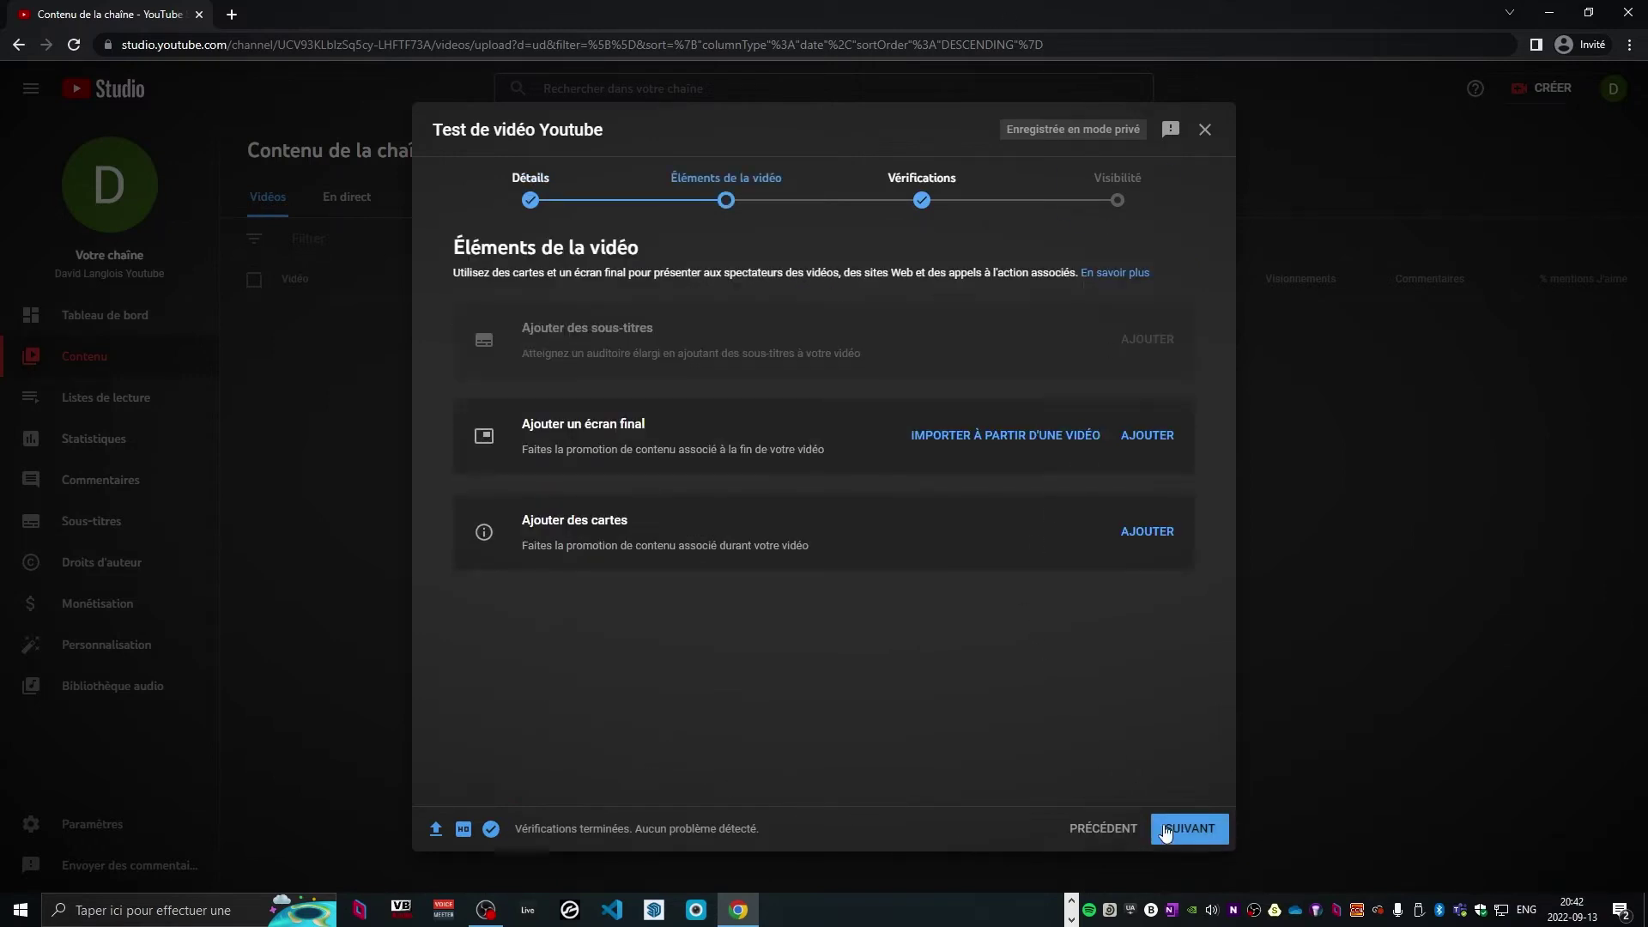
pyautogui.click(1167, 830)
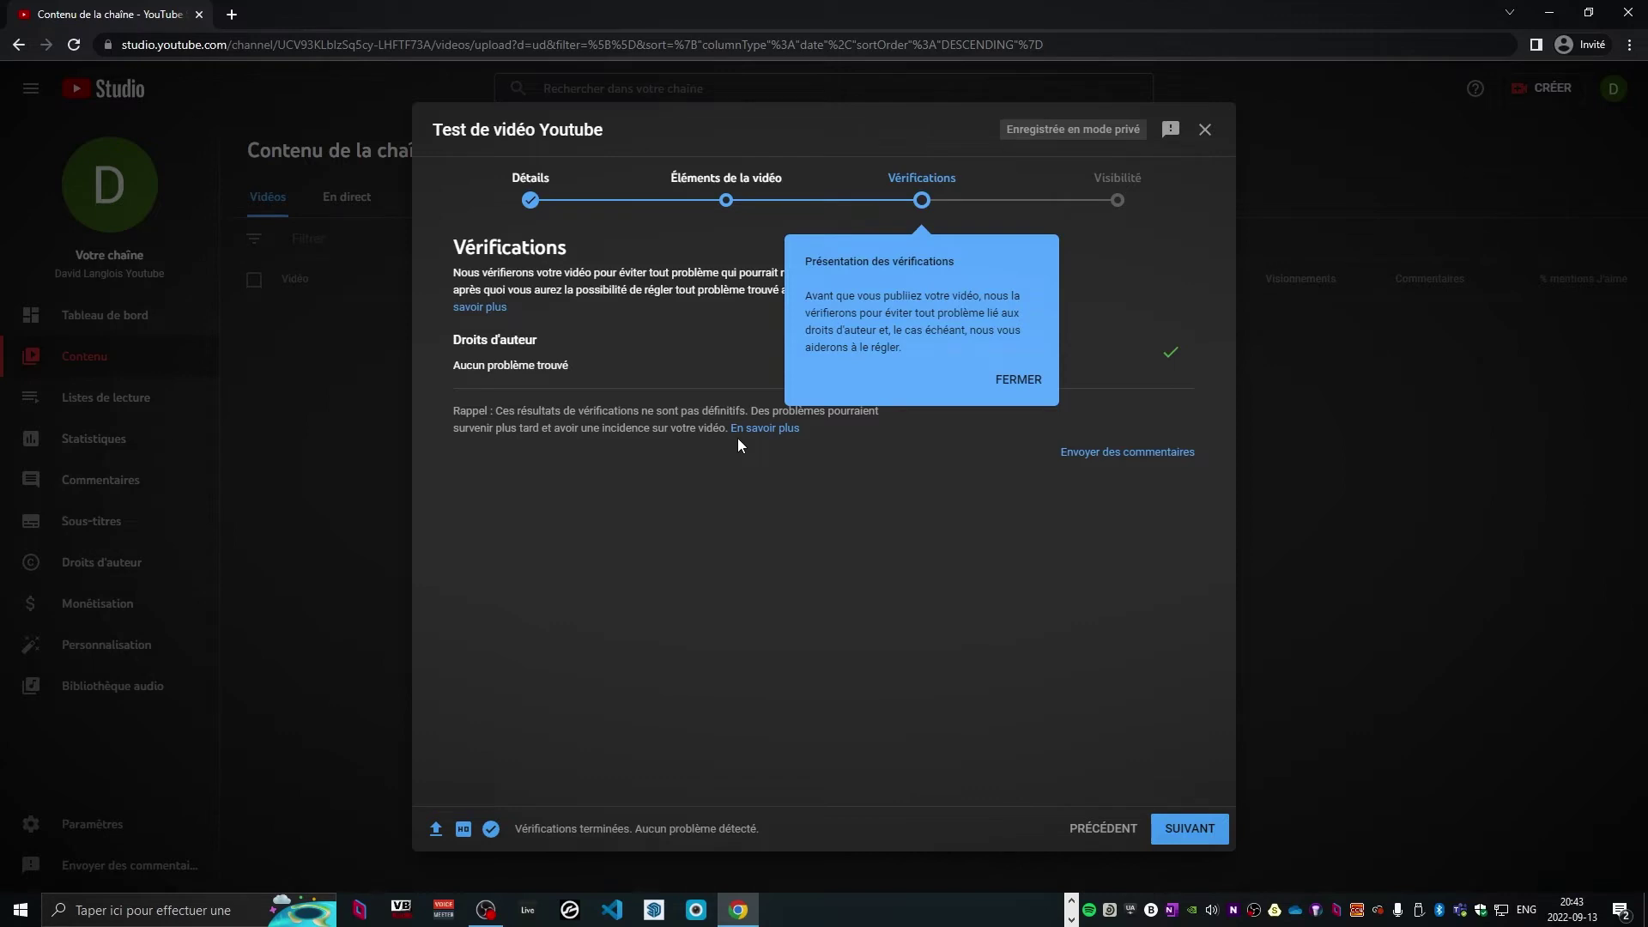
pyautogui.click(1189, 828)
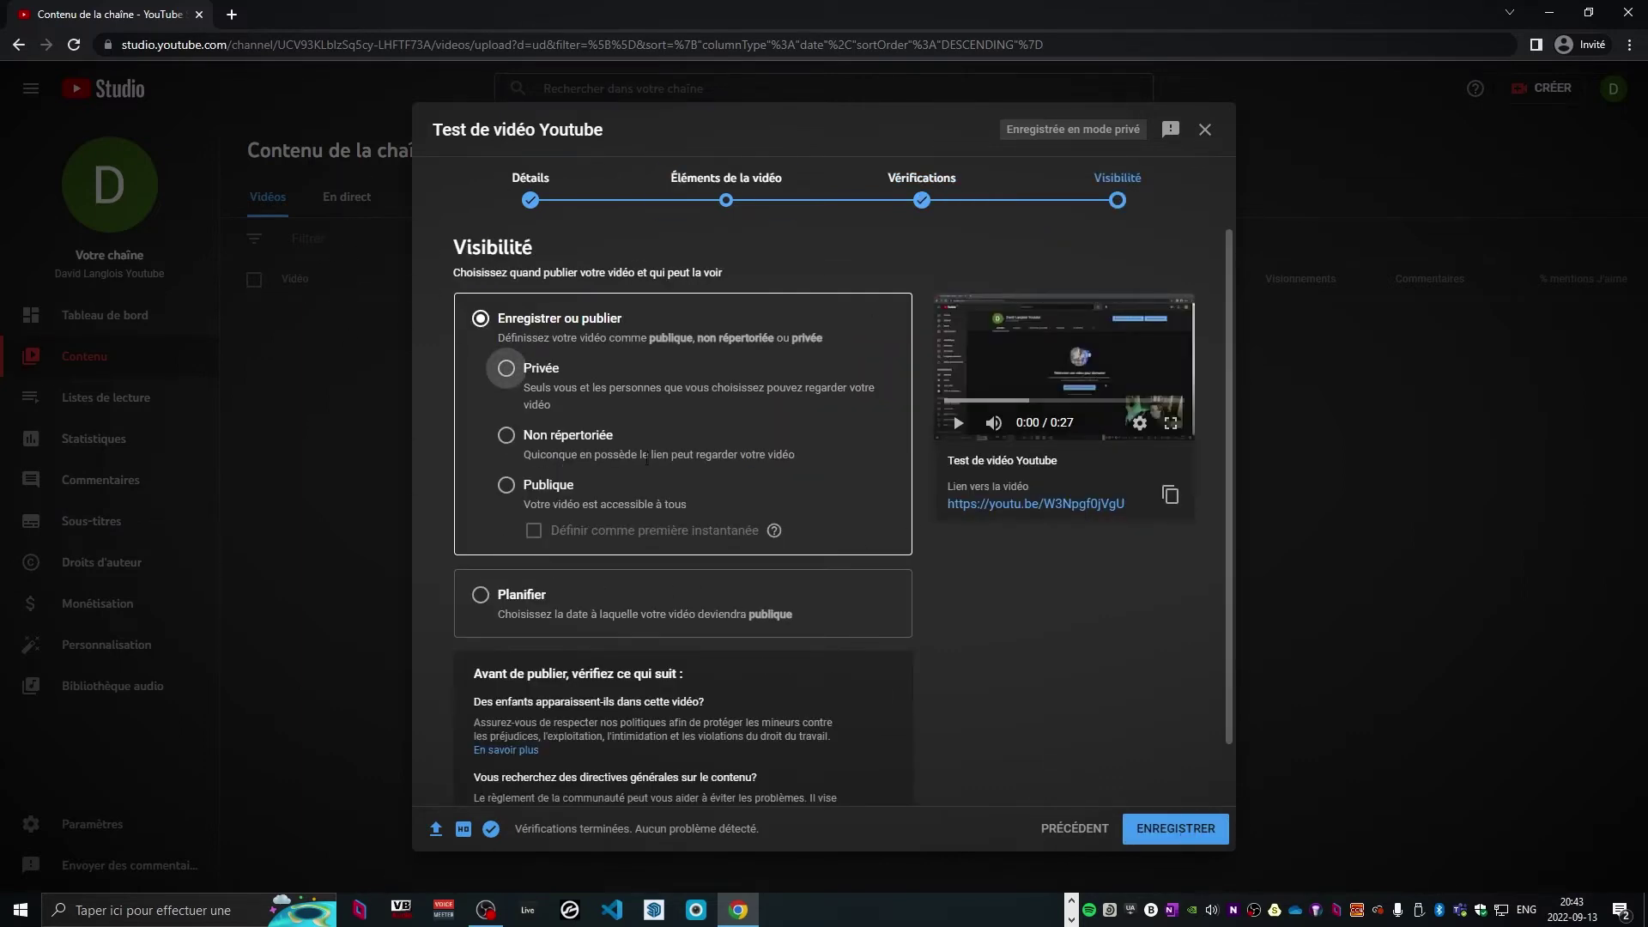
# Go through the Privée and Non répertoriée visibility options and set the video to Publique
pyautogui.click(507, 367)
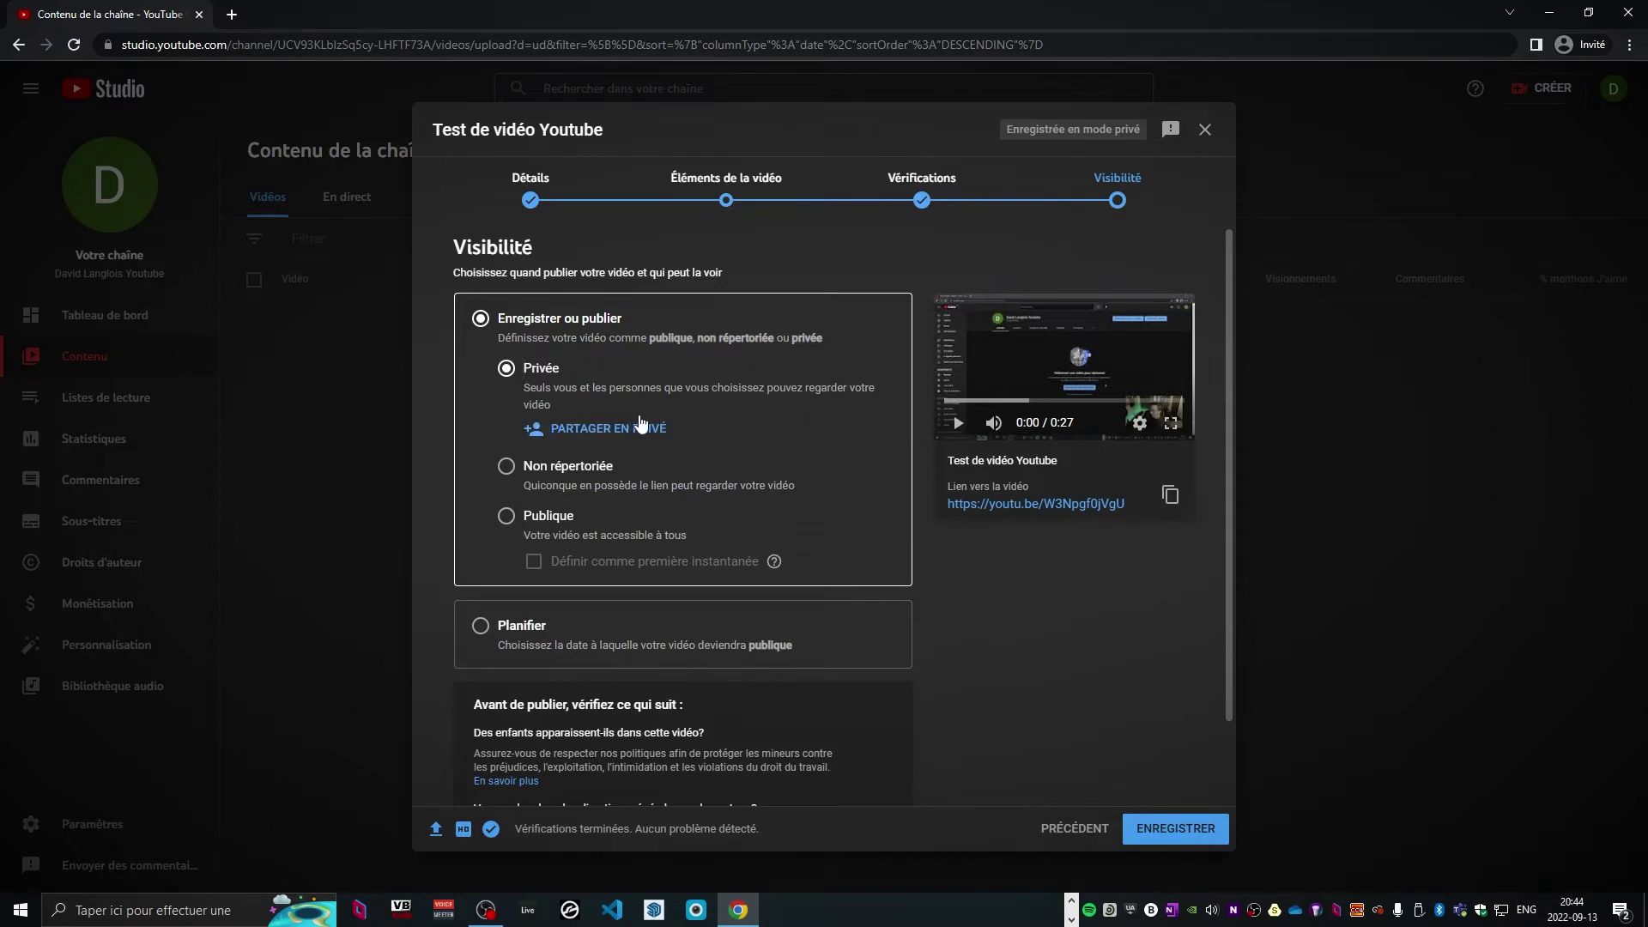
pyautogui.click(506, 467)
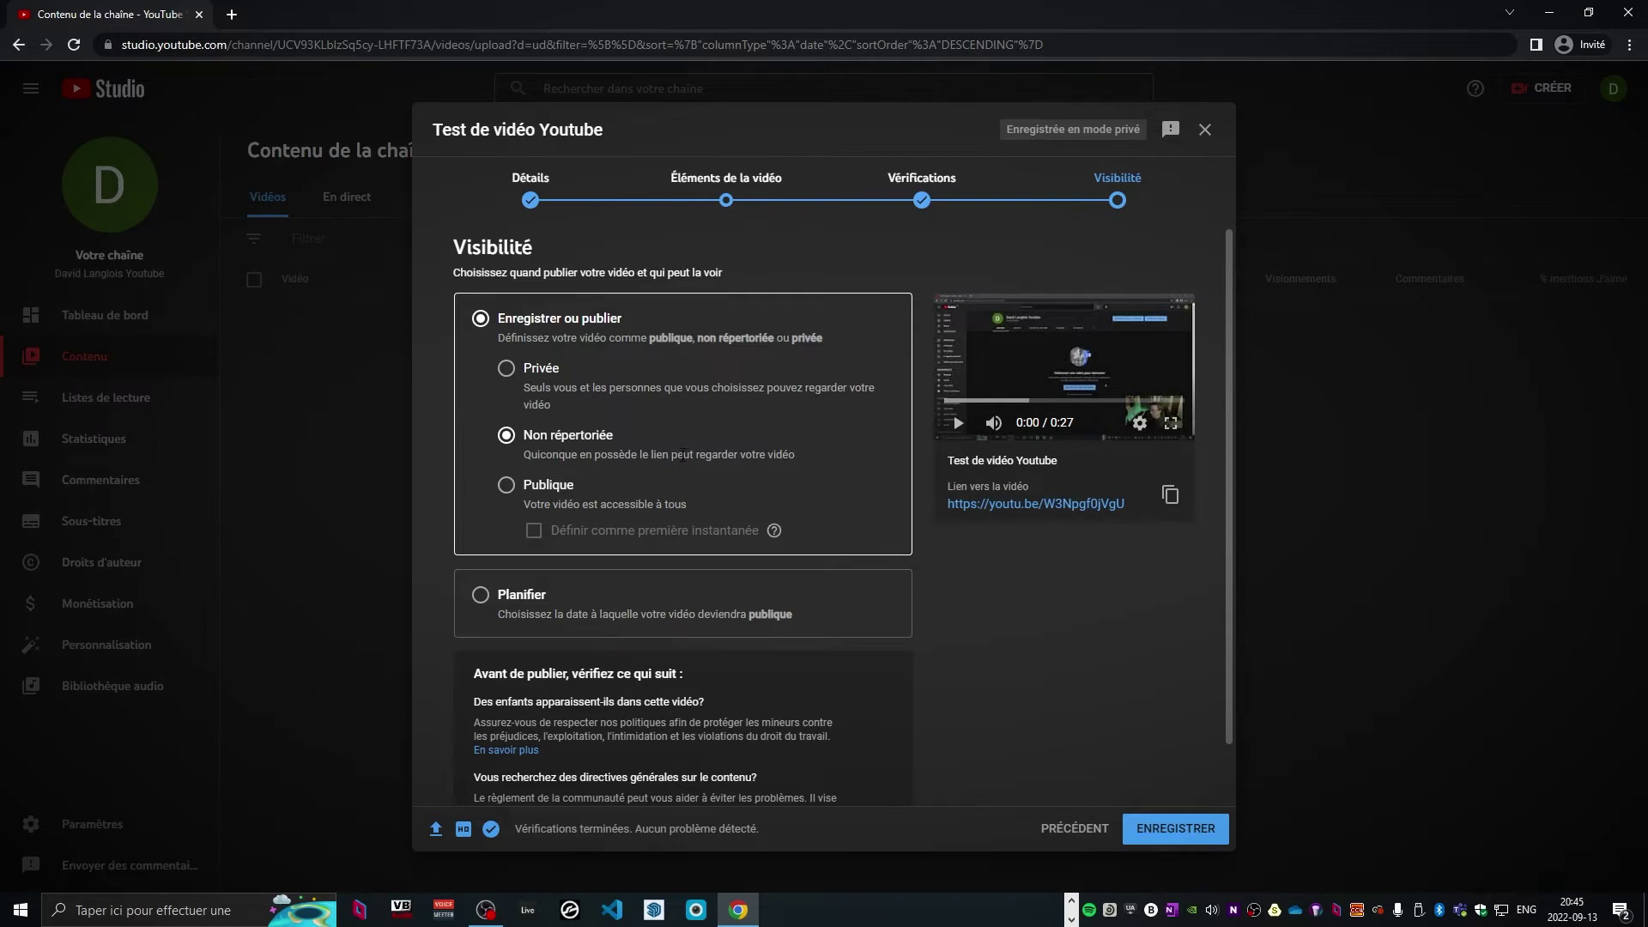
pyautogui.click(508, 486)
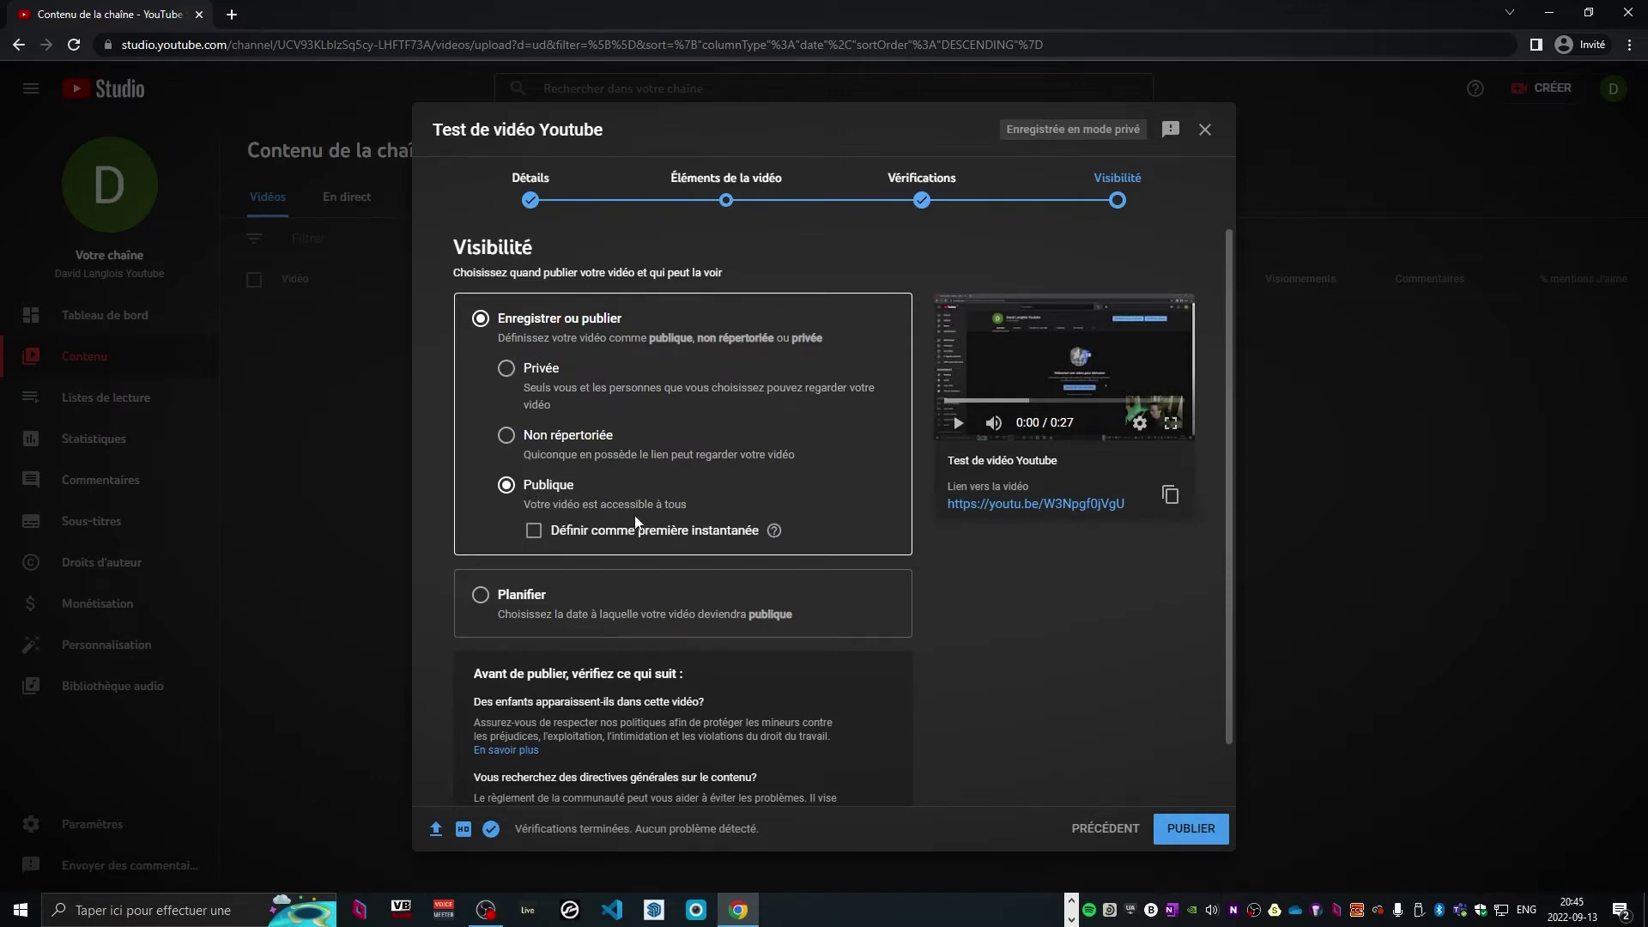
pyautogui.scroll(-1, 759, 565)
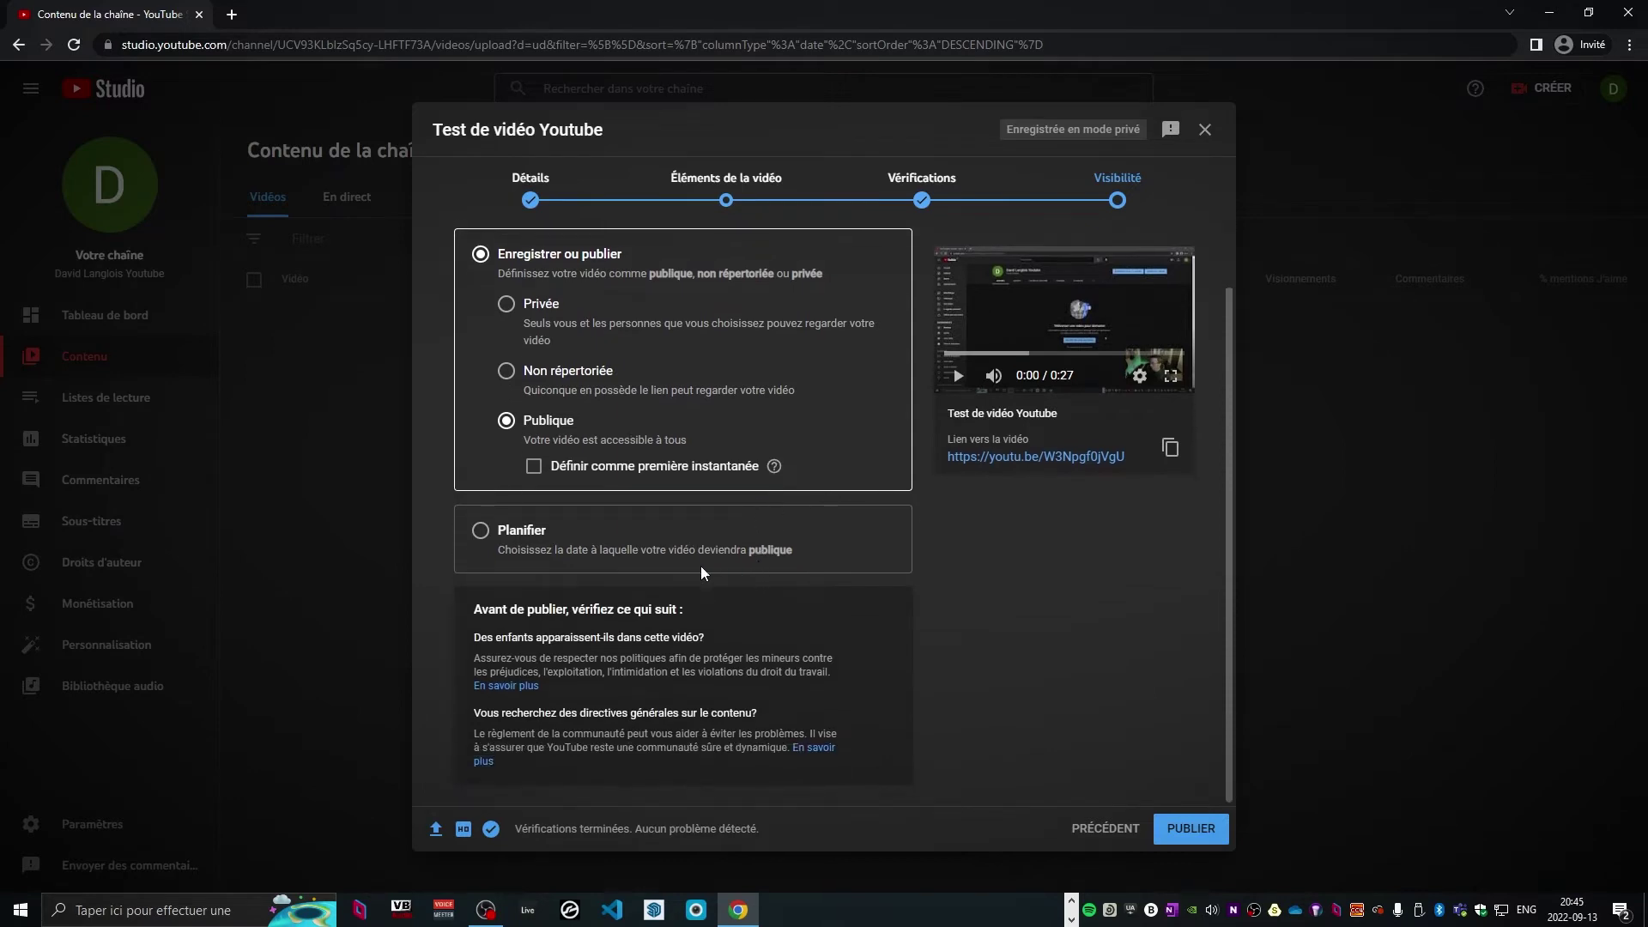
# View the Planifier scheduling options, switch back to Enregistrer ou publier and publish the test video as Publique
pyautogui.click(482, 532)
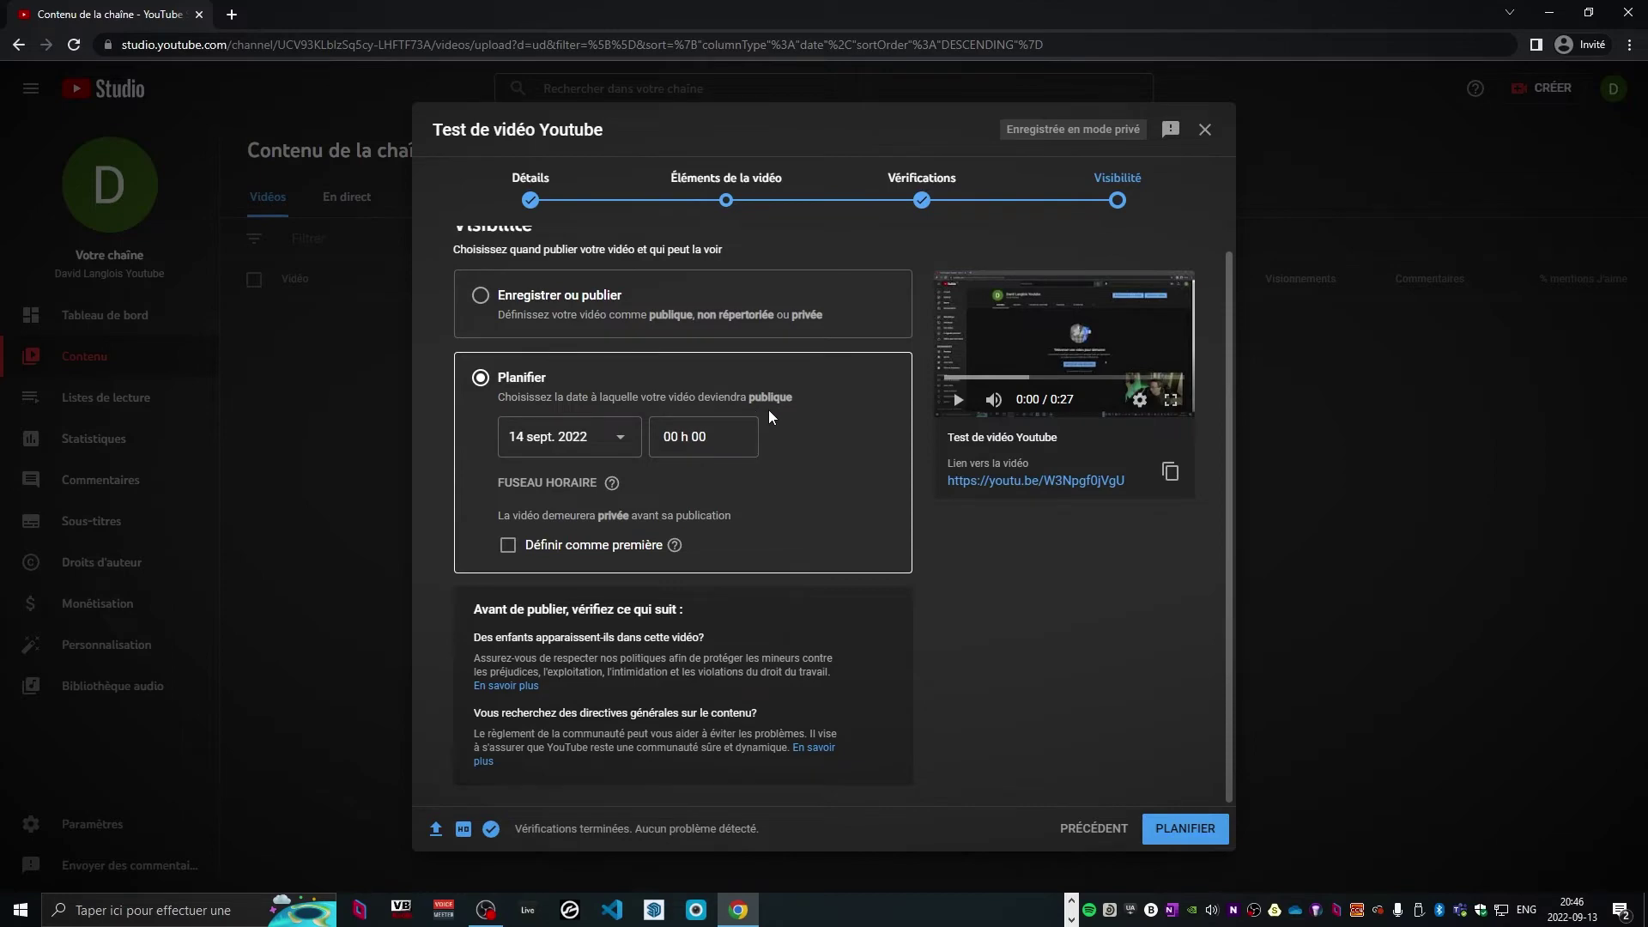
pyautogui.click(481, 300)
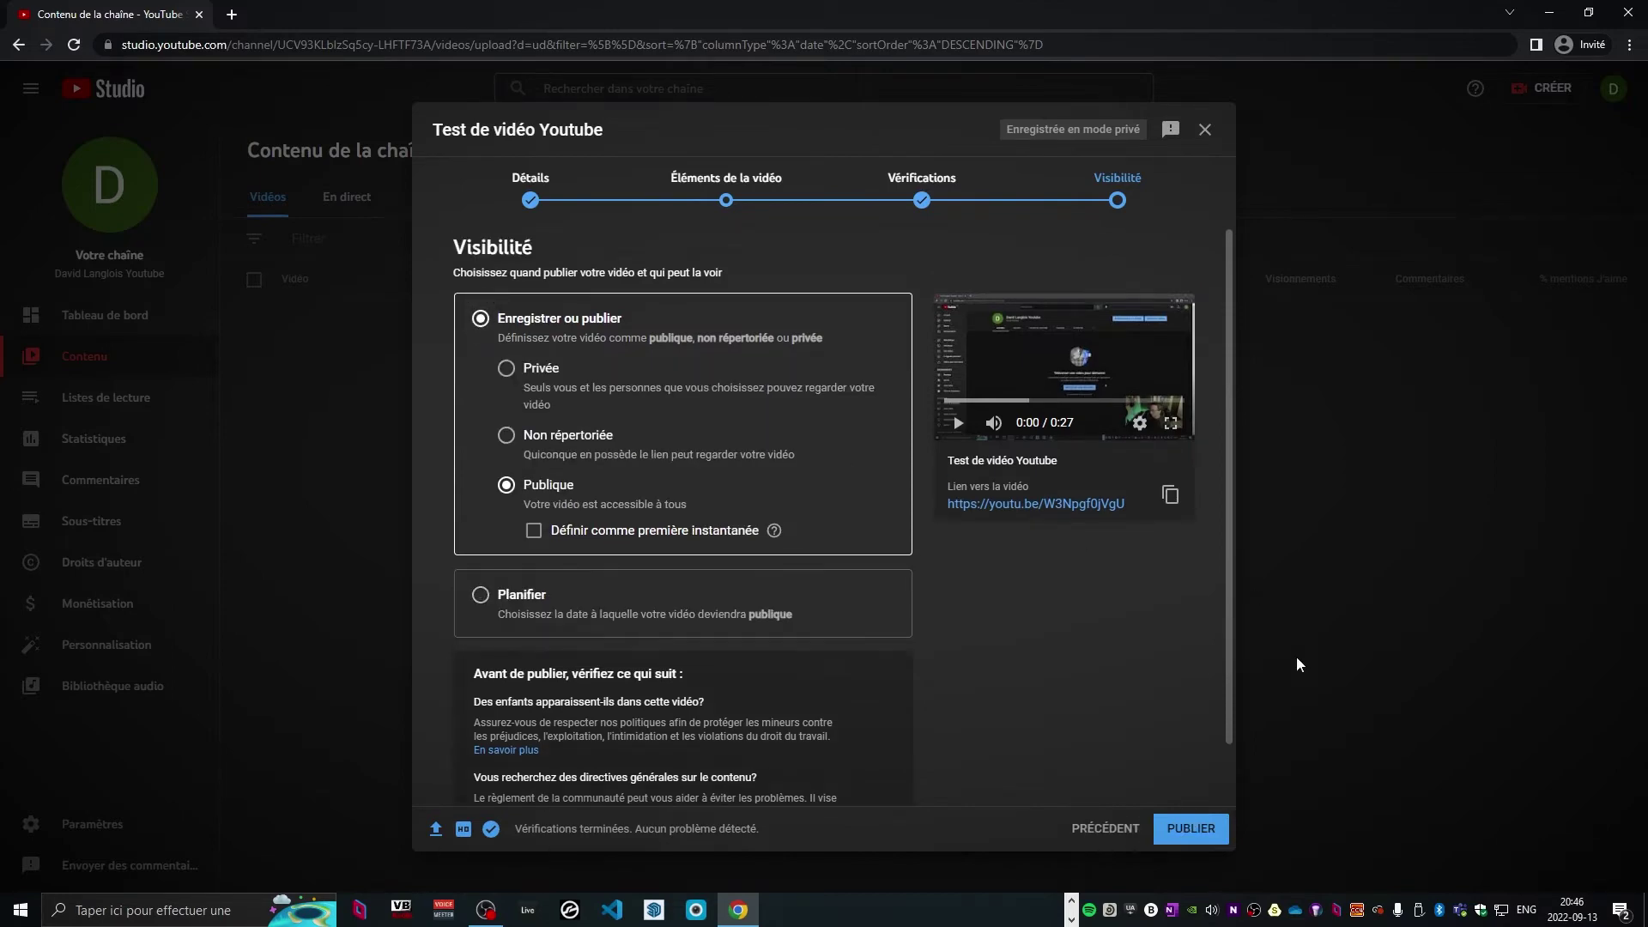
pyautogui.click(1206, 829)
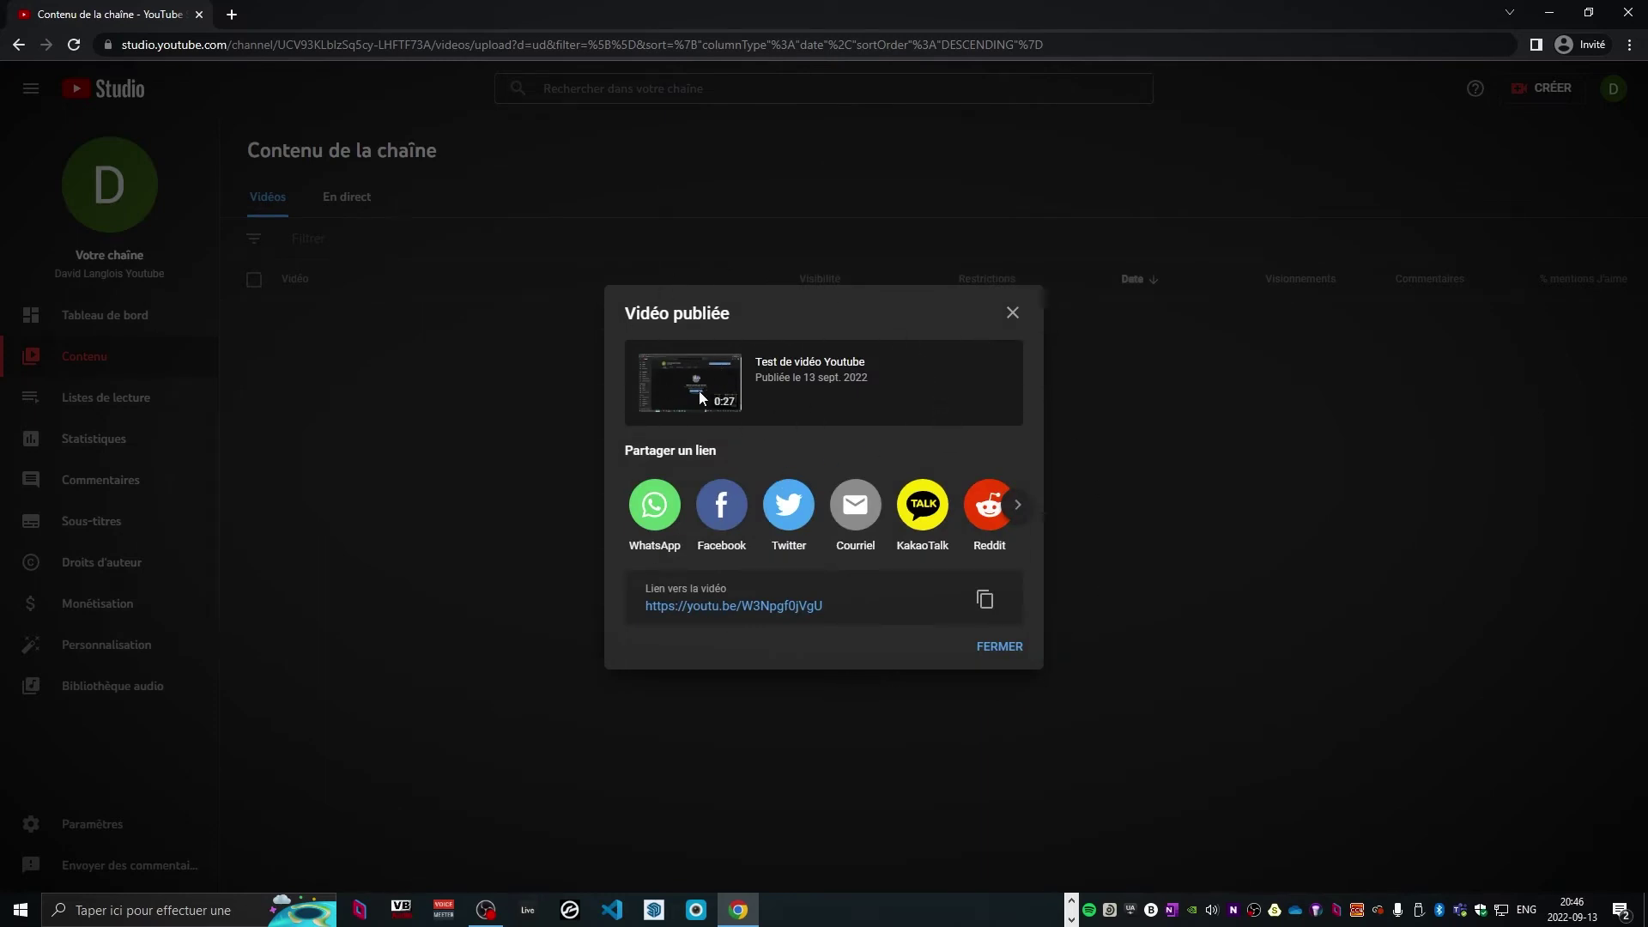
pyautogui.moveTo(760, 361); pyautogui.dragTo(837, 363)
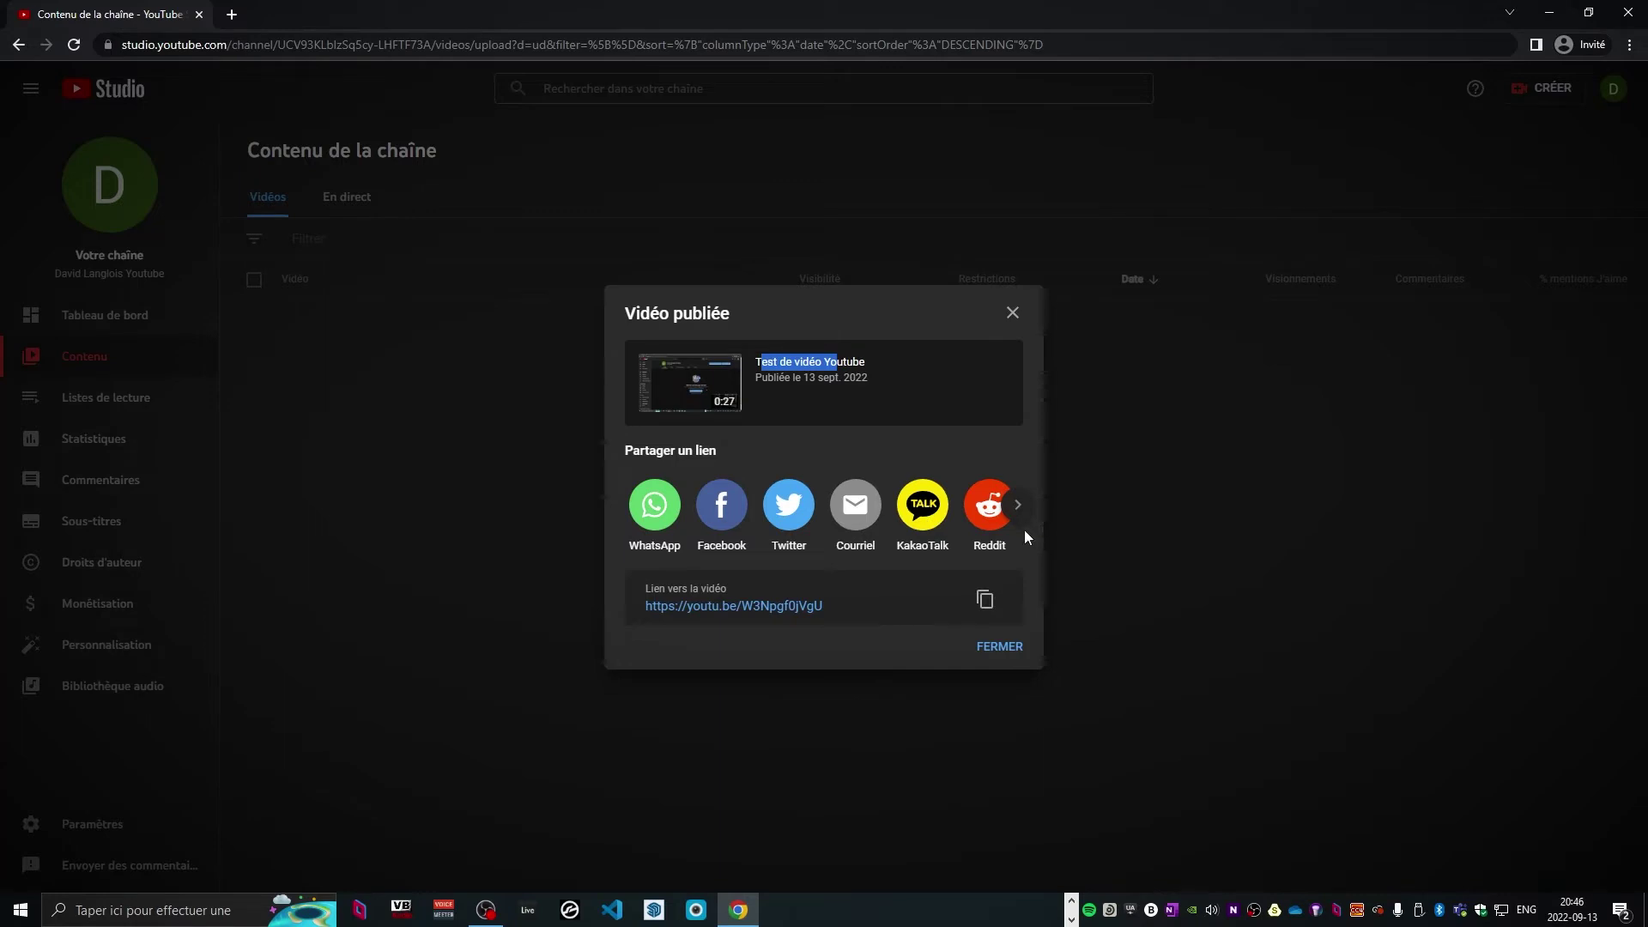
pyautogui.click(999, 646)
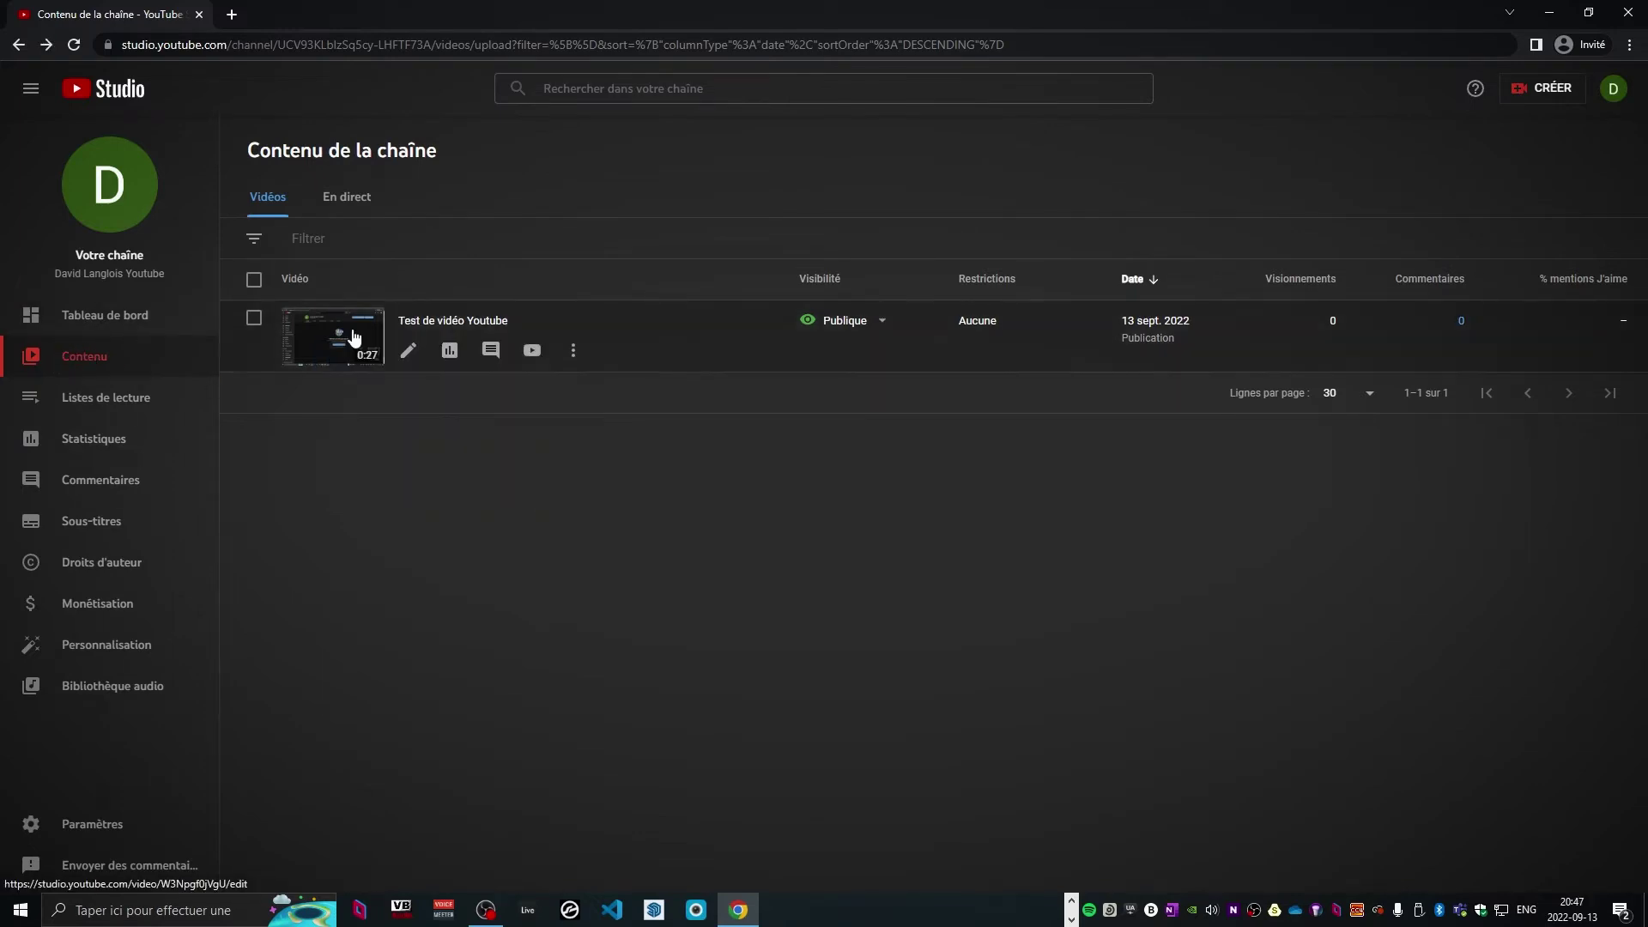
# Open the published test video's details, view its public watch page and return to look over the details
pyautogui.click(353, 335)
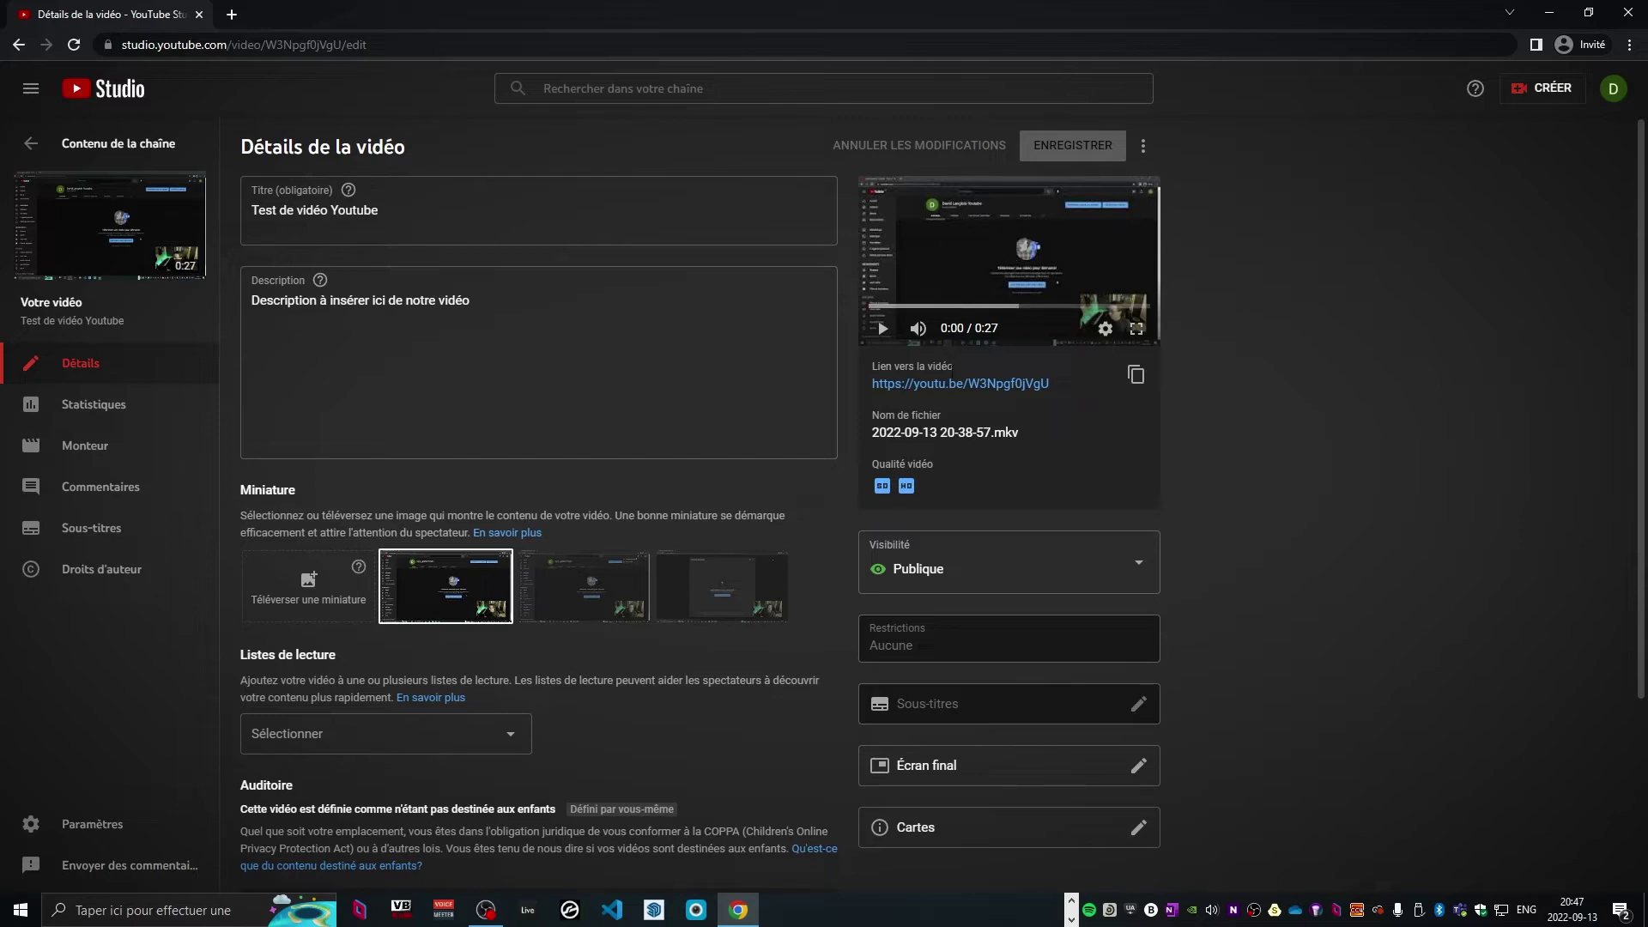
pyautogui.click(951, 383)
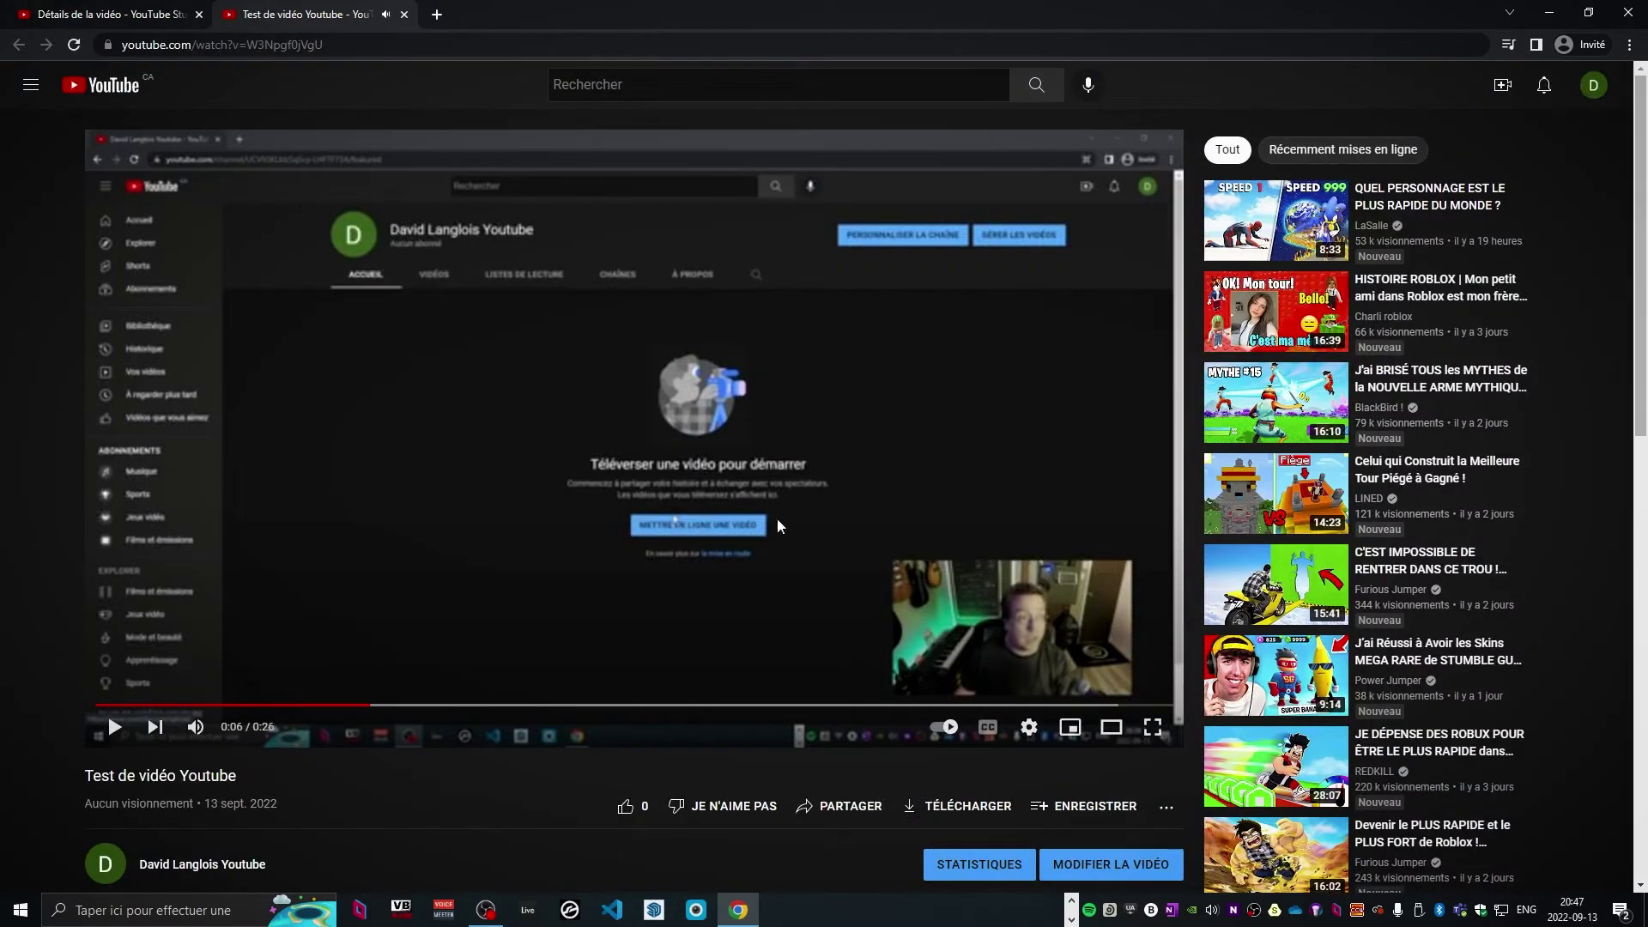
pyautogui.click(133, 13)
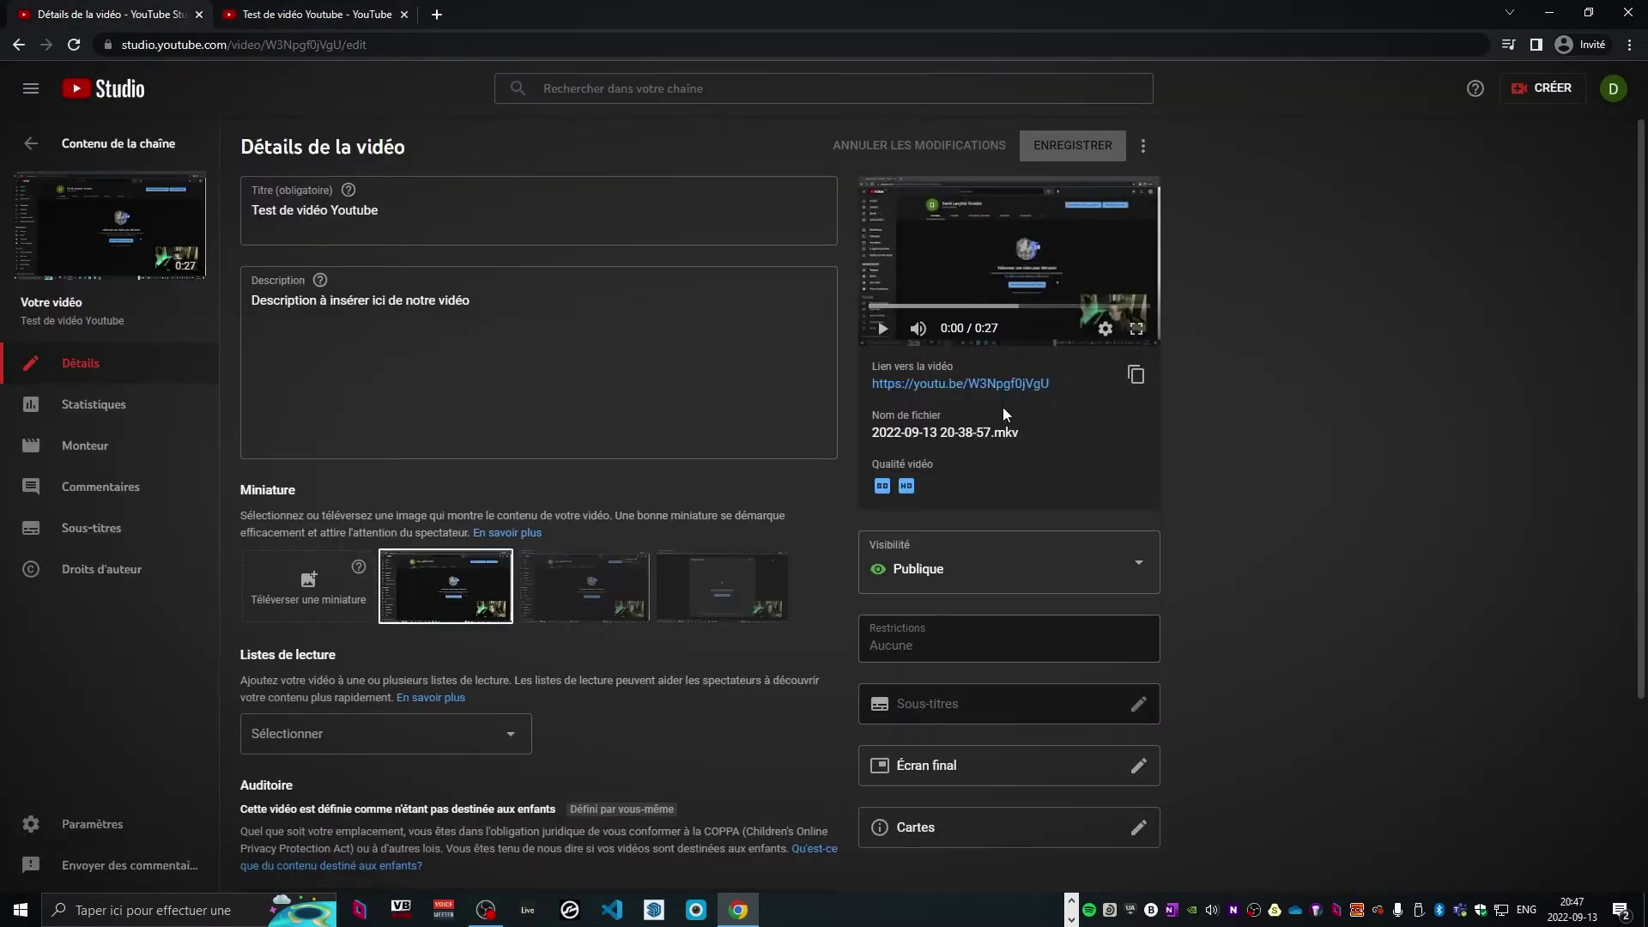
pyautogui.scroll(-1, 881, 399)
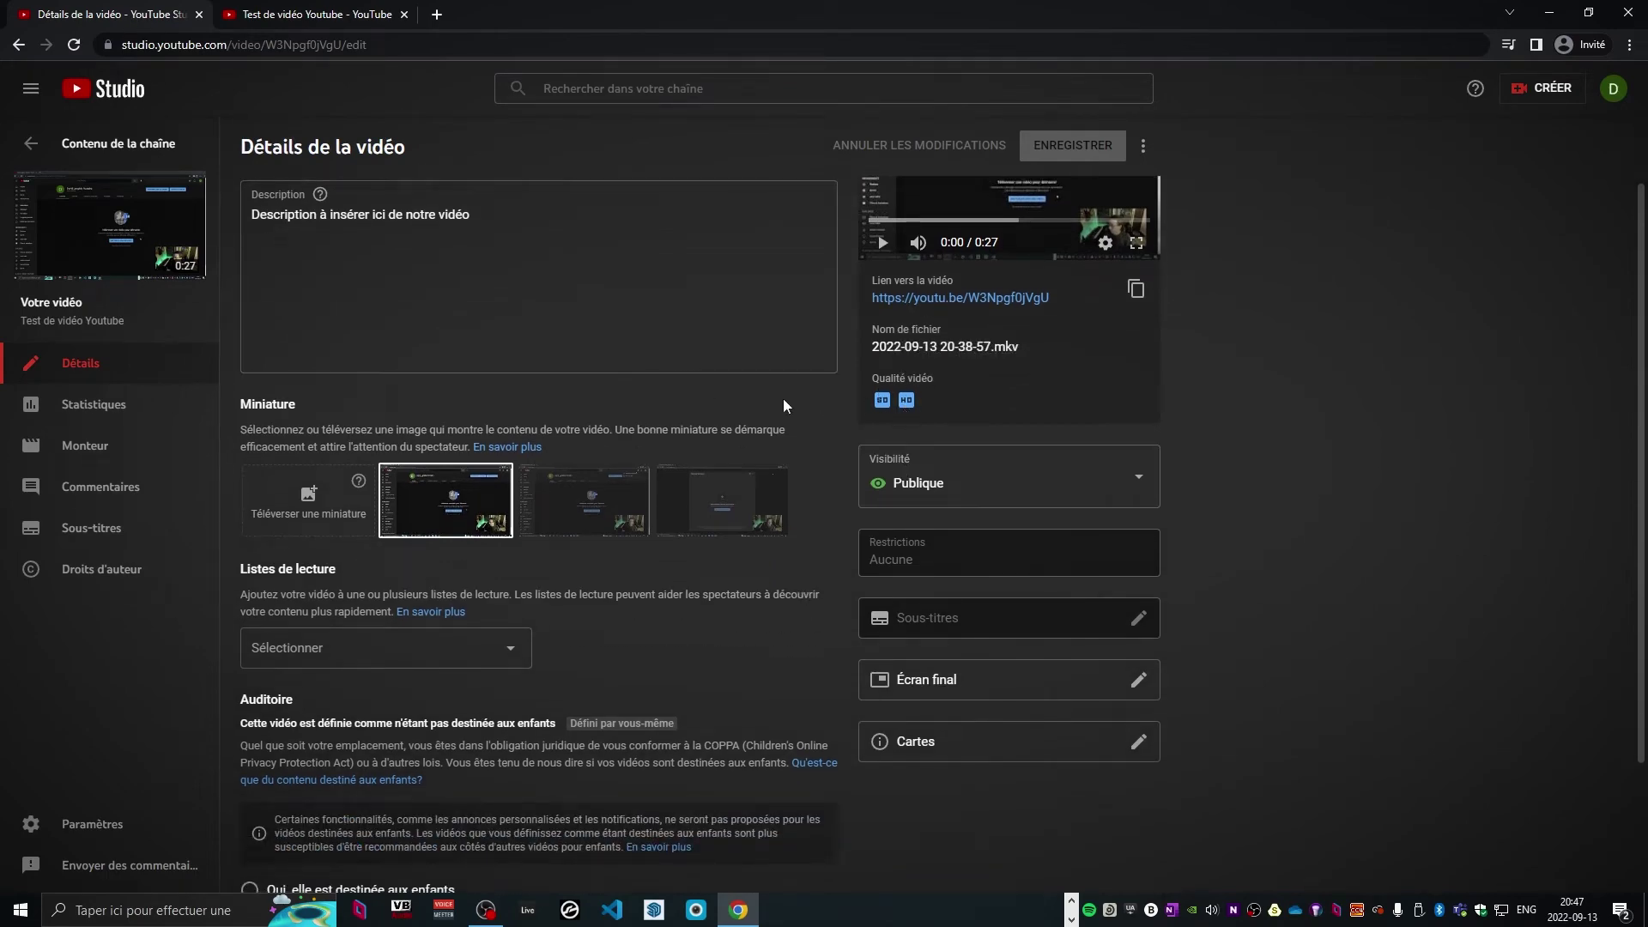
pyautogui.scroll(1, 448, 477)
# Examine the playback quality options for the test video on its watch page
pyautogui.click(318, 15)
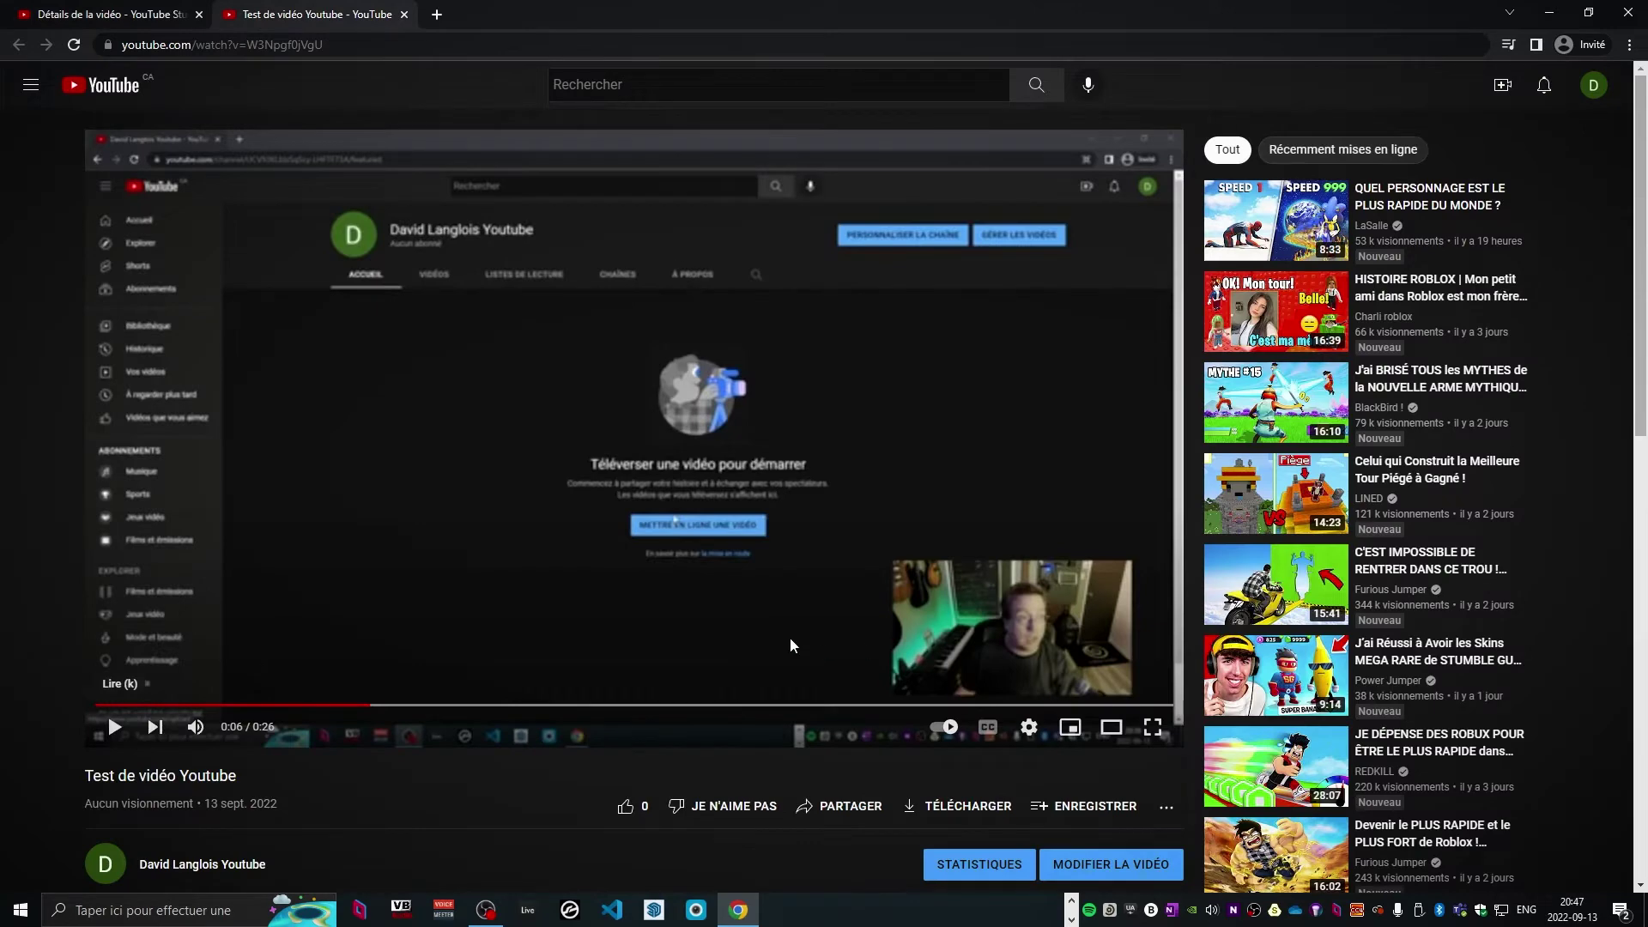
pyautogui.click(1031, 730)
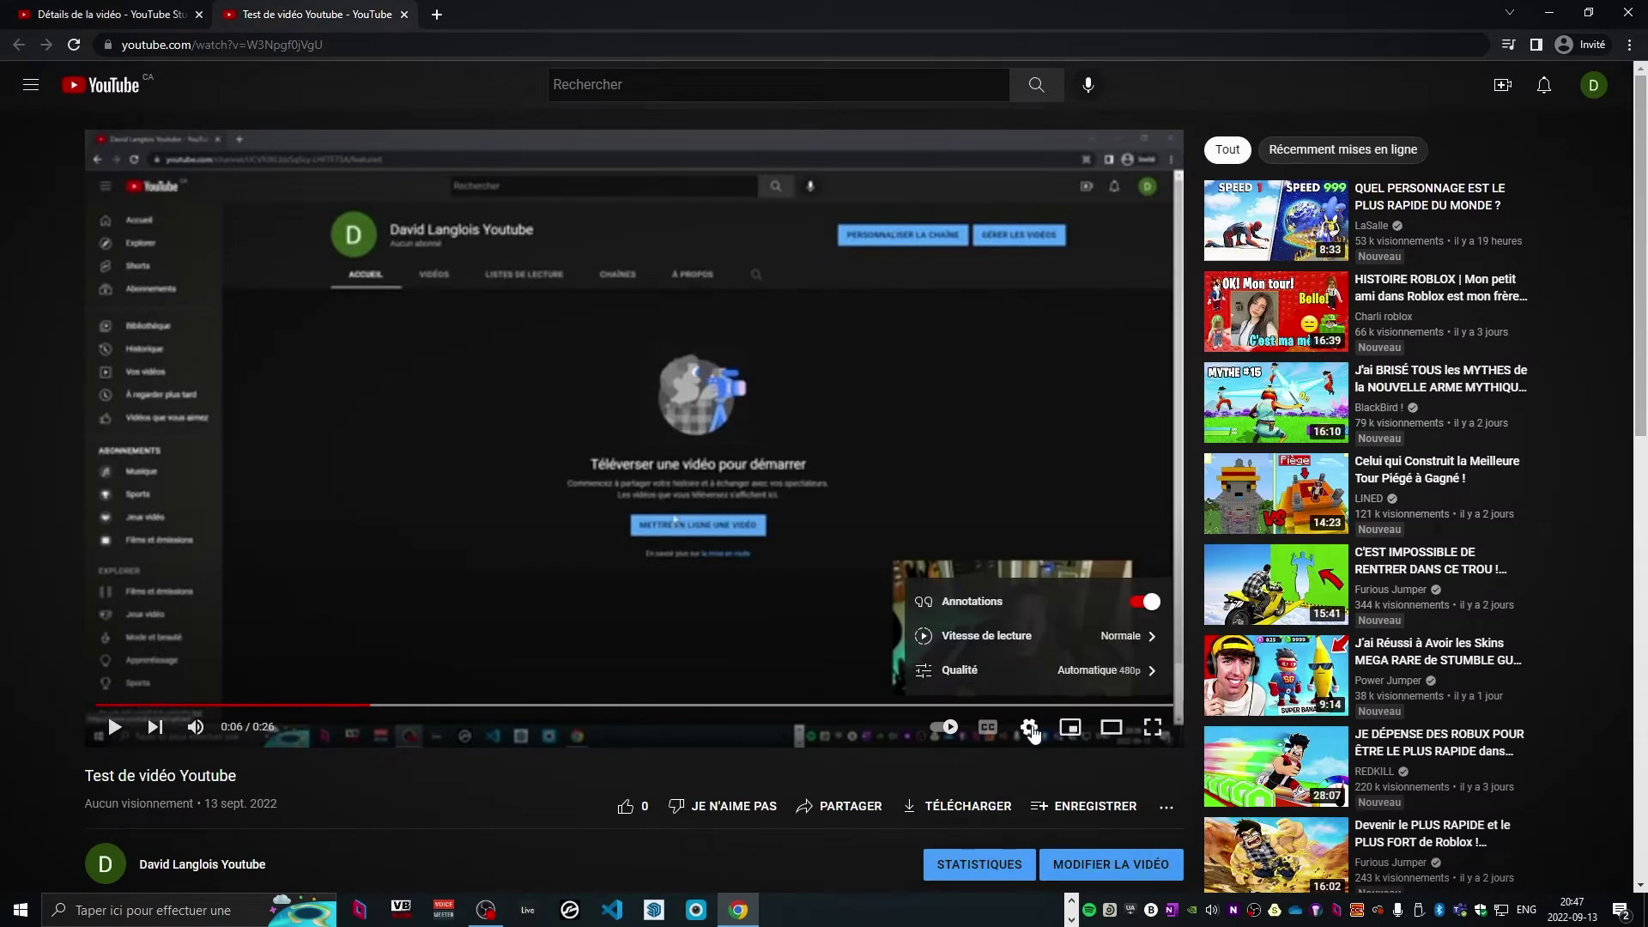
pyautogui.click(1095, 670)
pyautogui.click(1038, 434)
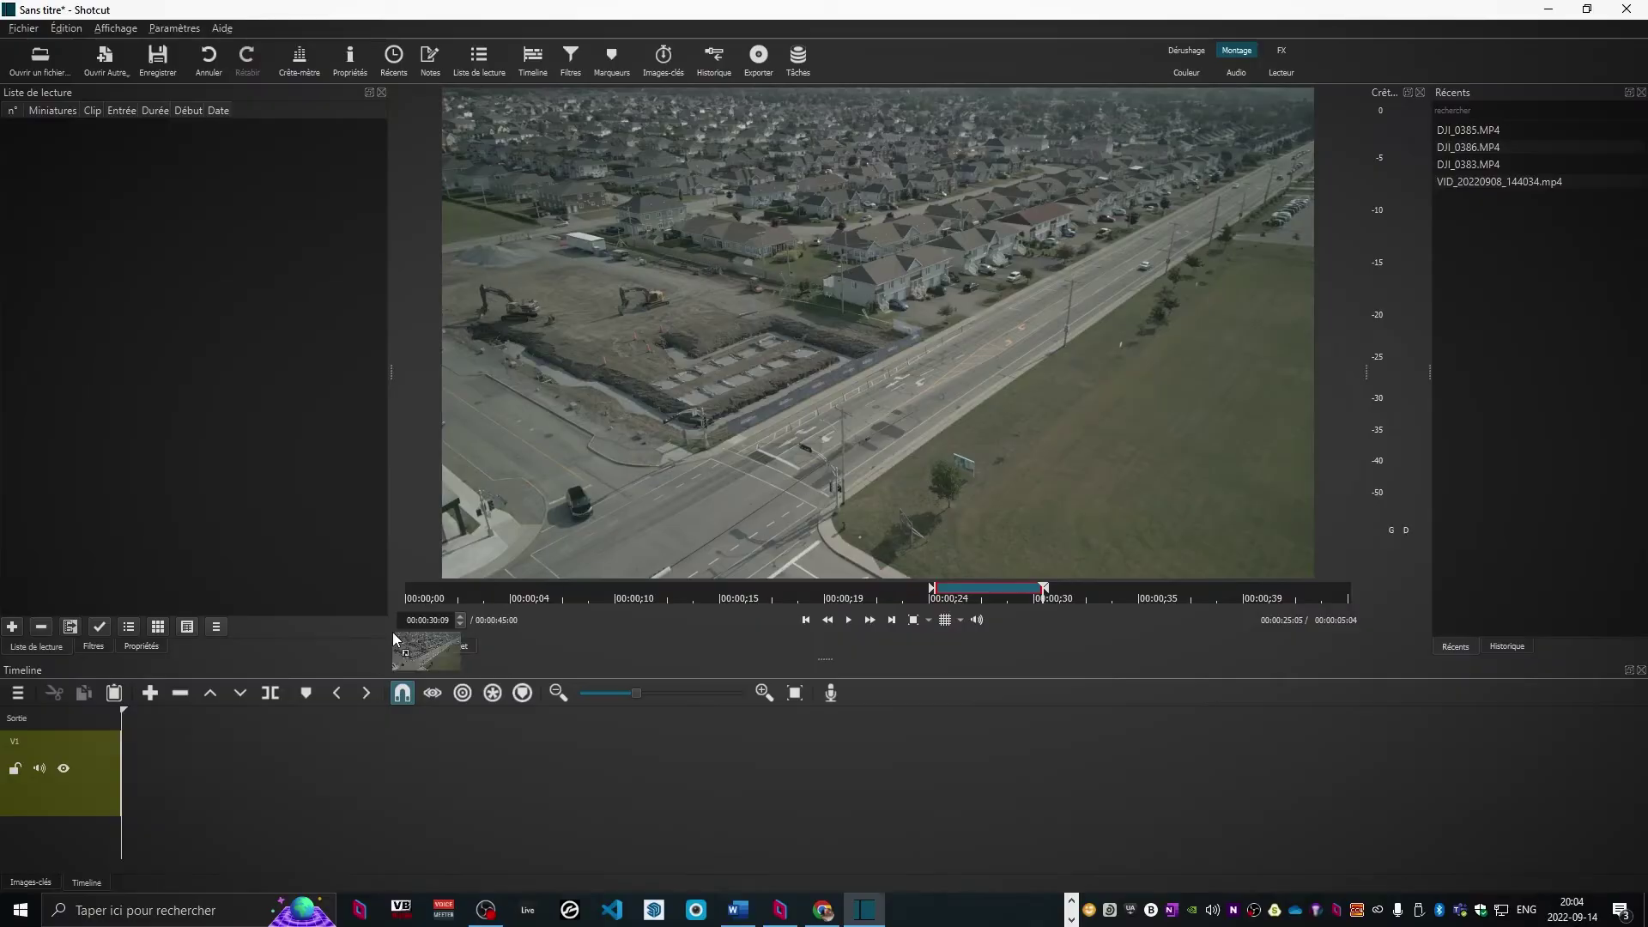
# In Shotcut, place the trimmed aerial clip at the start of timeline track V1
pyautogui.moveTo(393, 632); pyautogui.dragTo(157, 704)
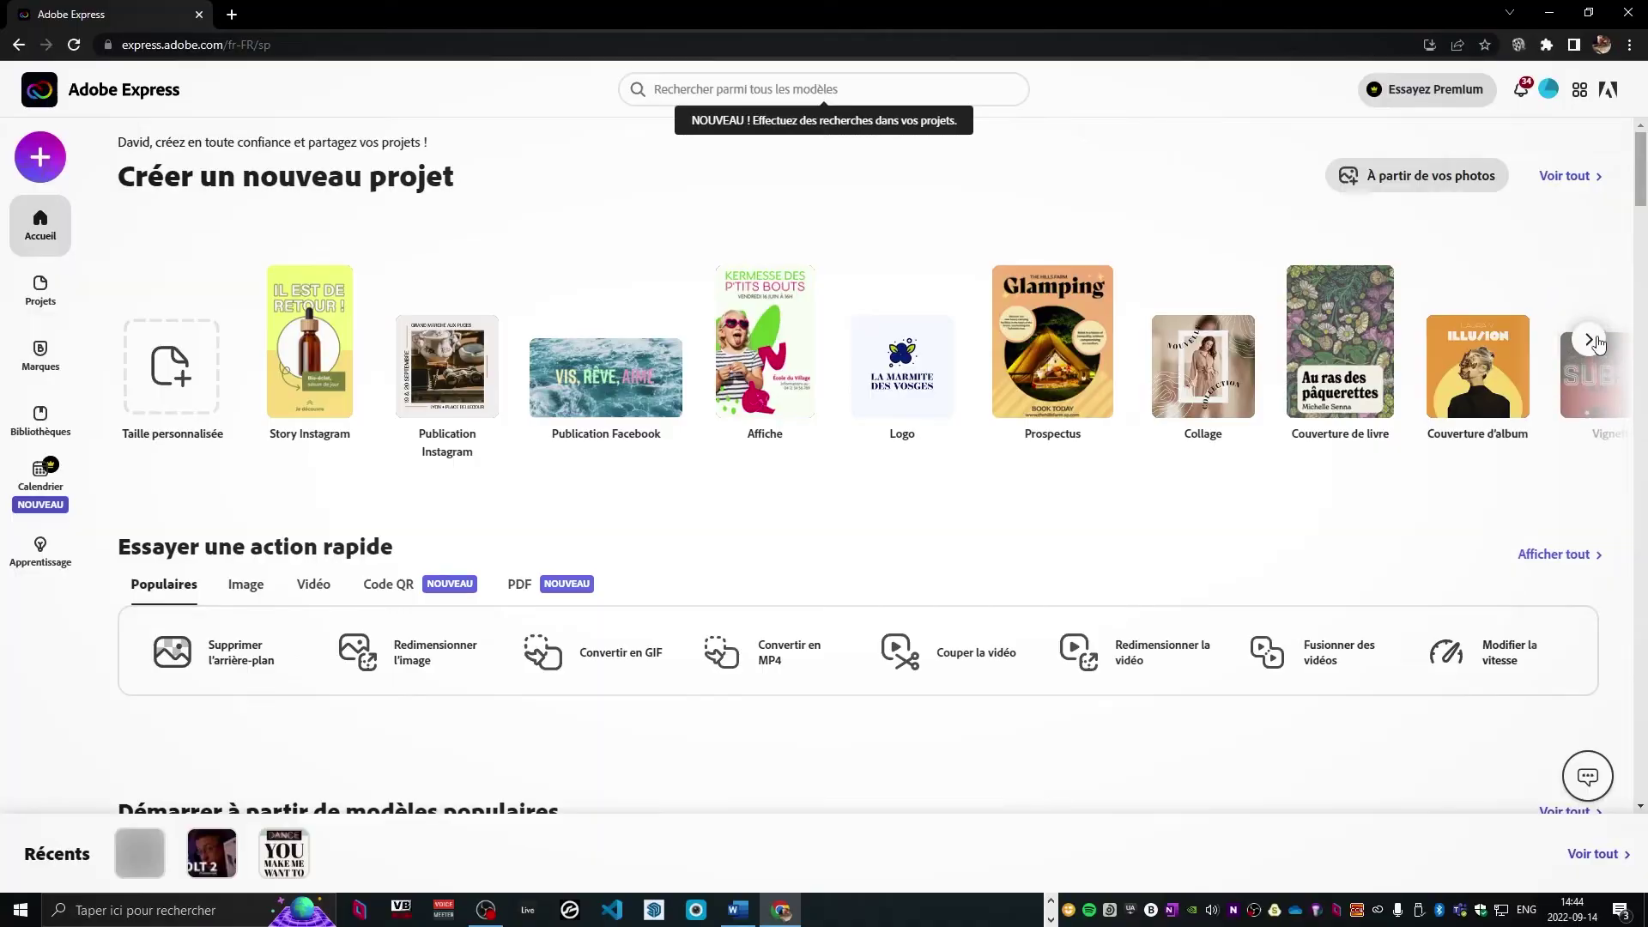
# In Adobe Express, create a YouTube thumbnail from the "Recette de la quiche d'été végétarienne" template and select its title text
pyautogui.click(1589, 340)
pyautogui.click(1095, 390)
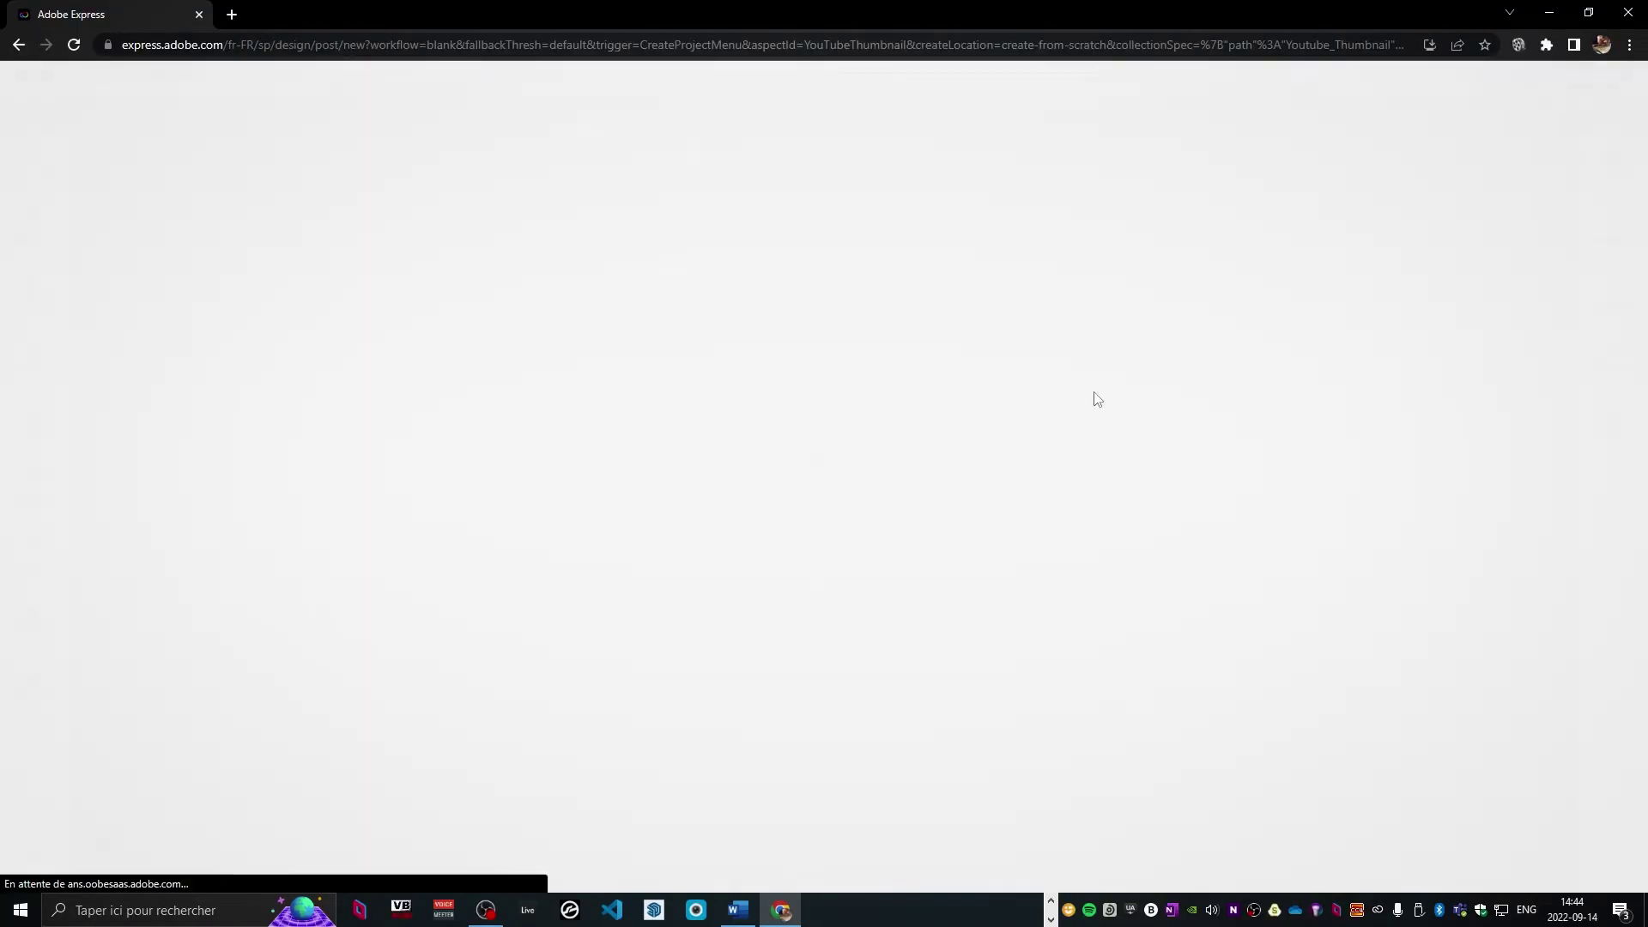
pyautogui.scroll(-4, 257, 369)
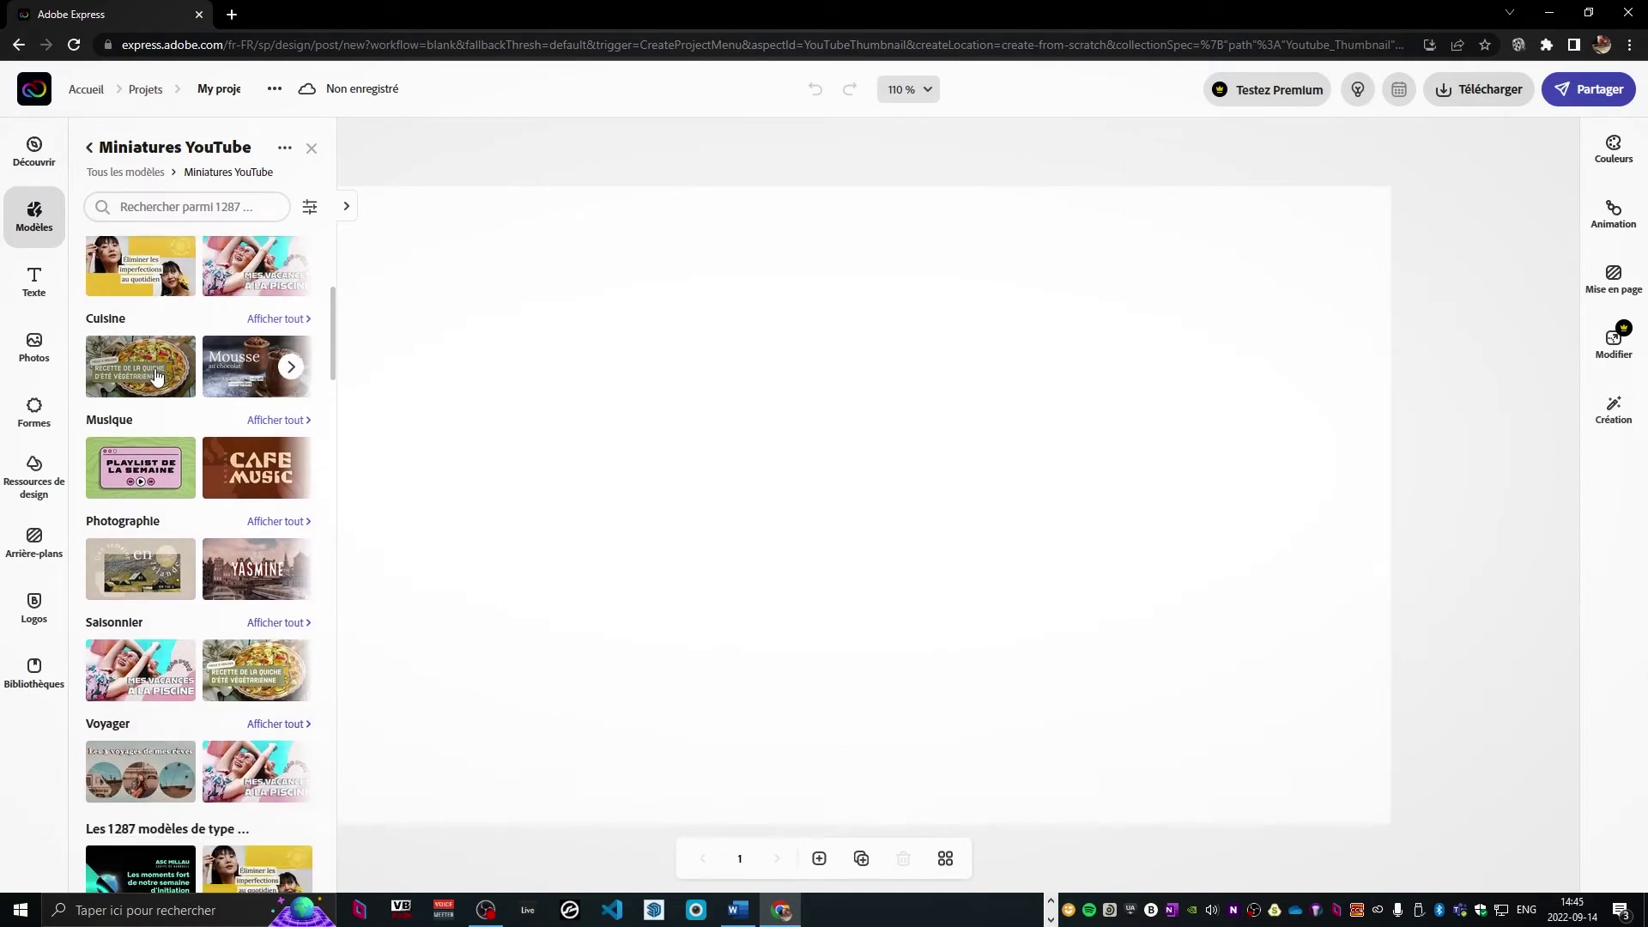
pyautogui.click(156, 376)
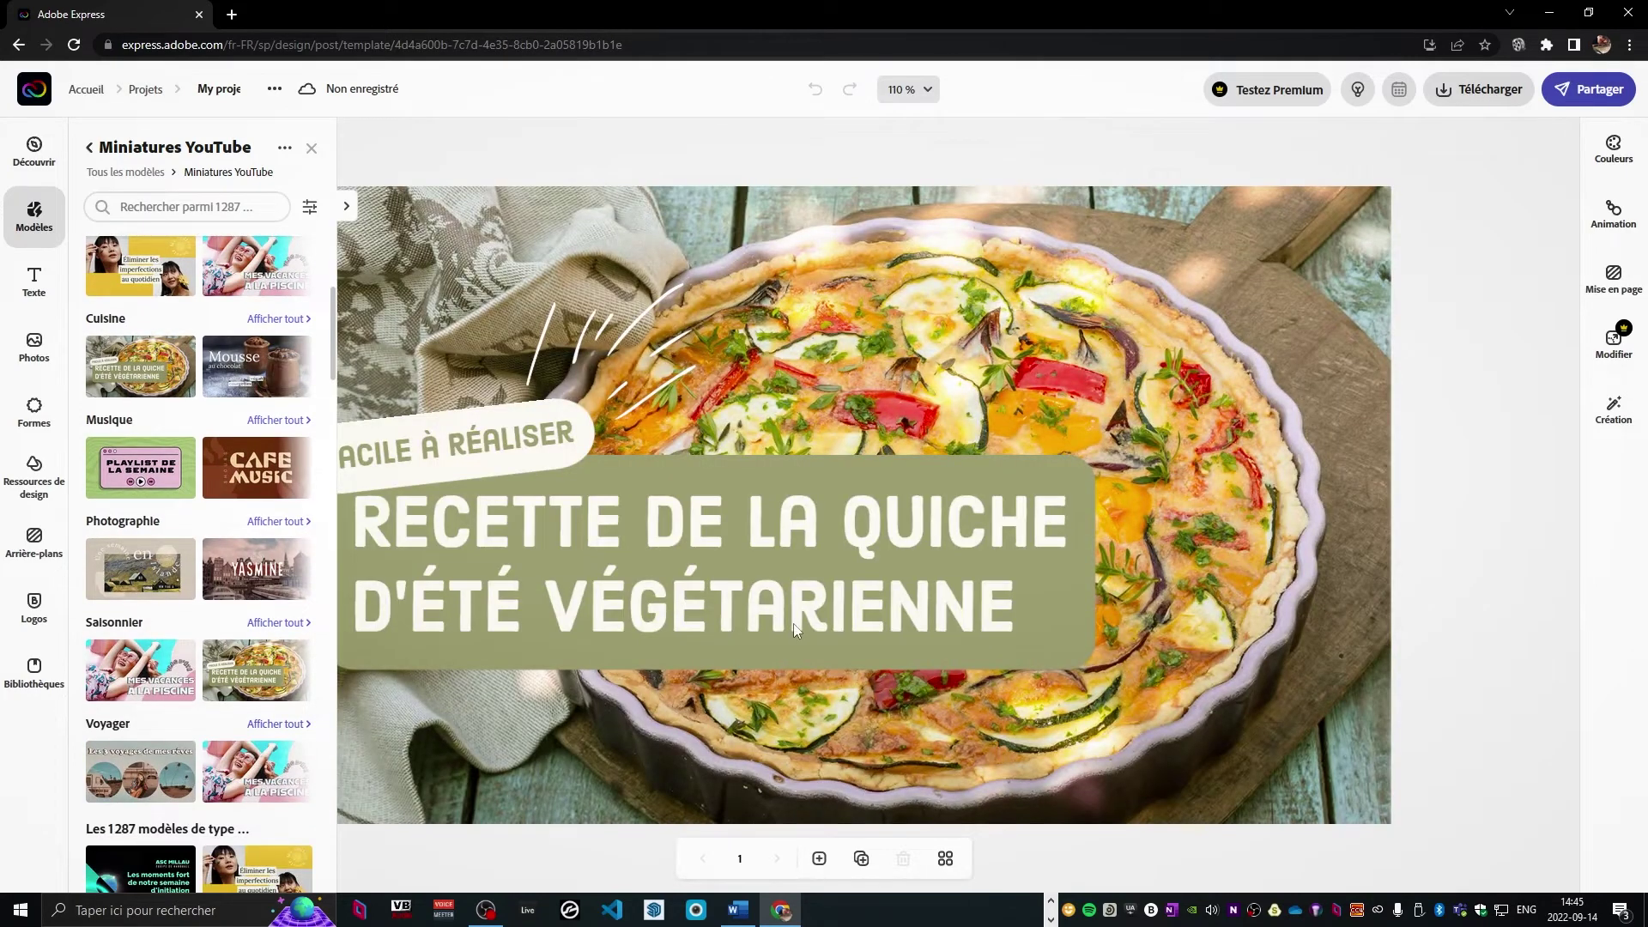
pyautogui.click(764, 542)
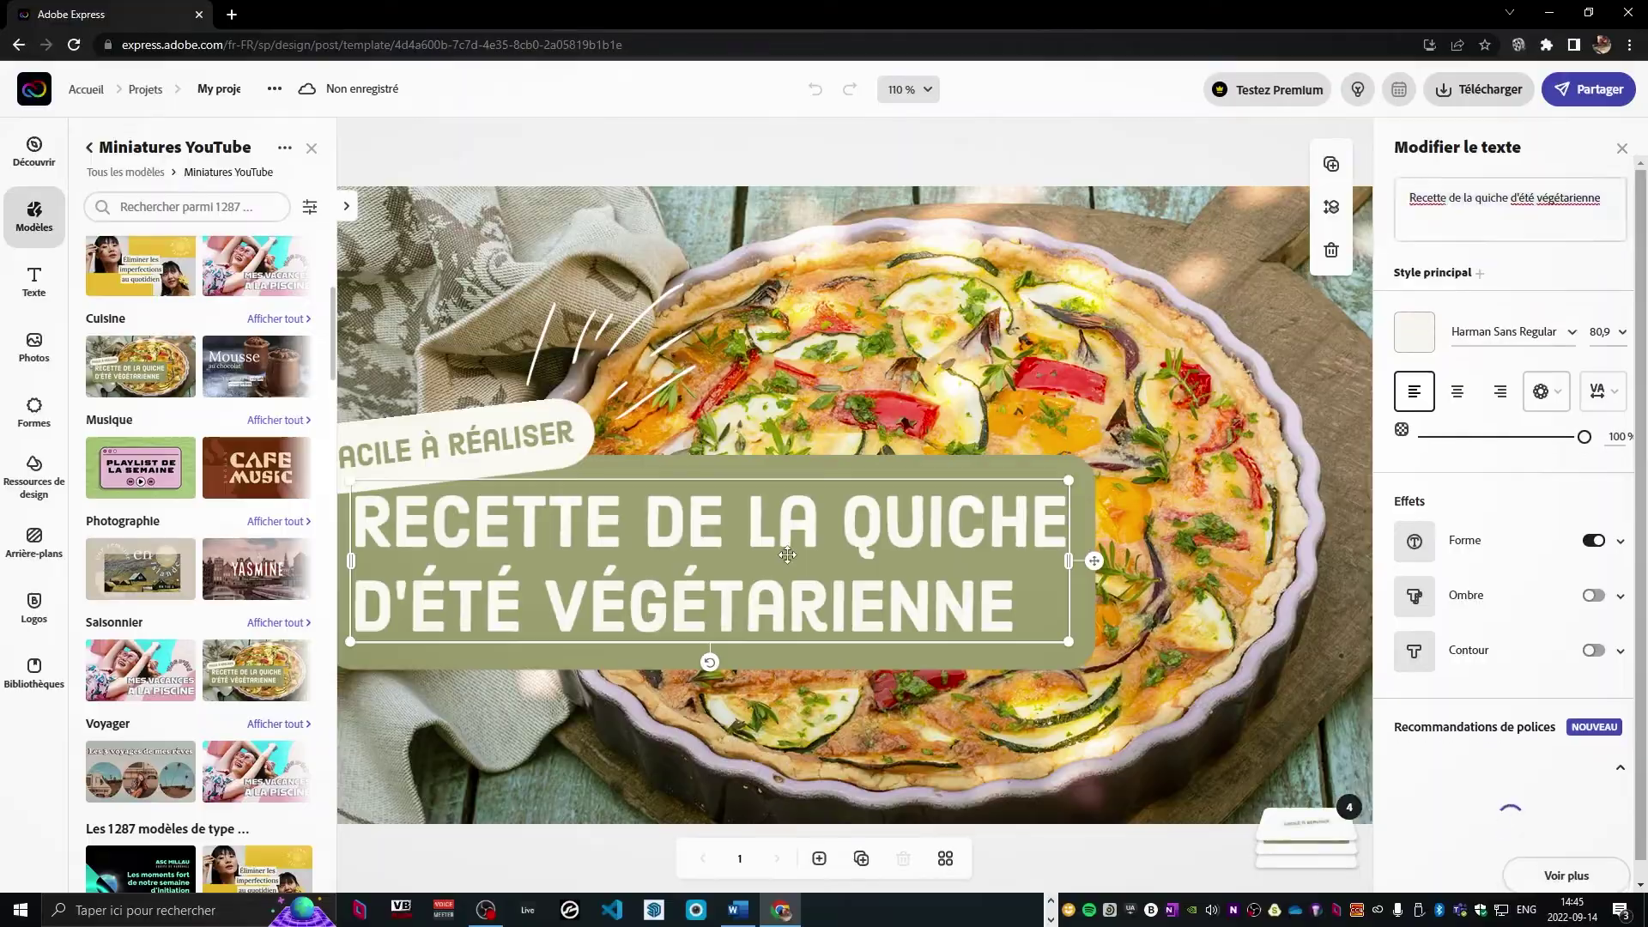
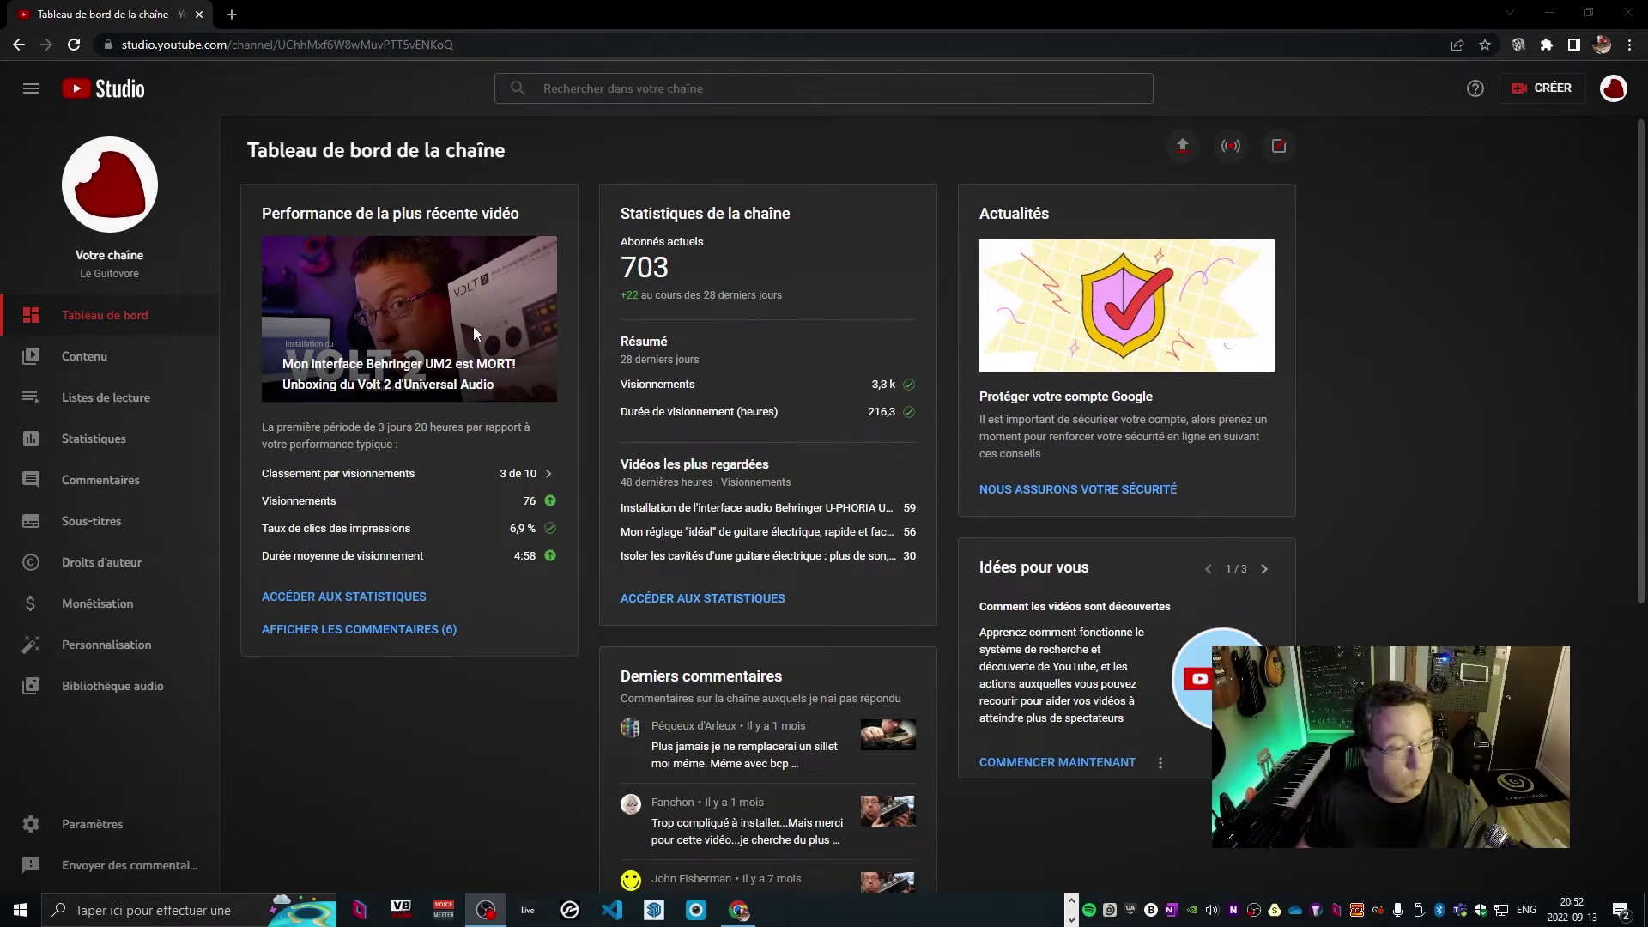
# In YouTube Studio, open the details of the Volt 2 unboxing video from the channel content
pyautogui.click(34, 353)
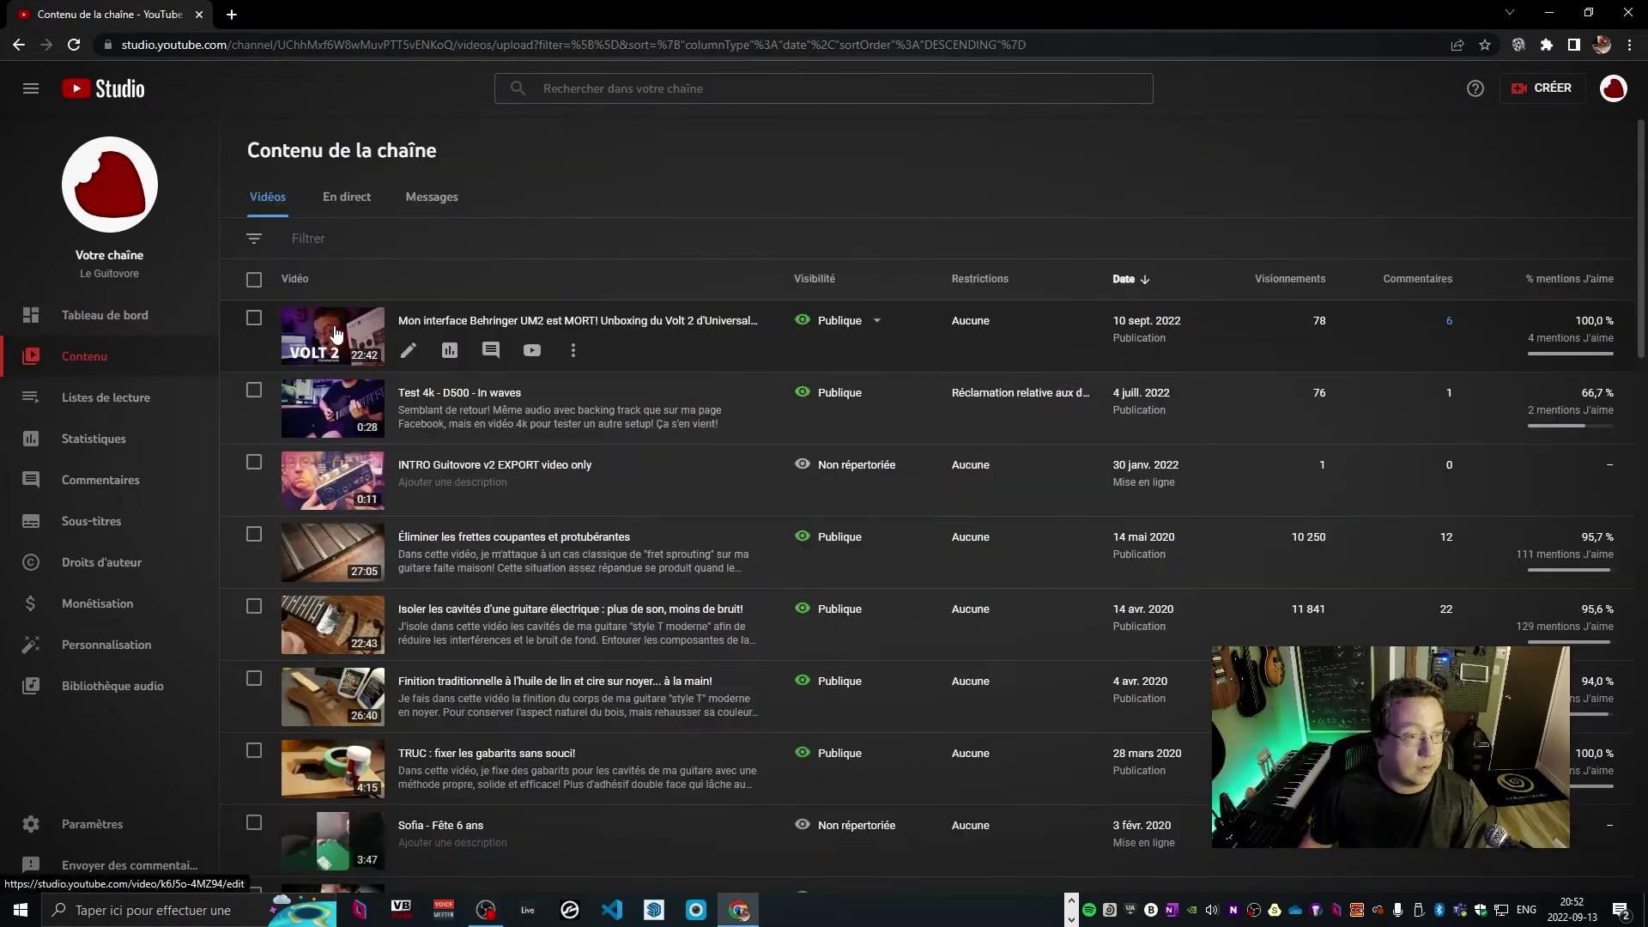
pyautogui.click(335, 333)
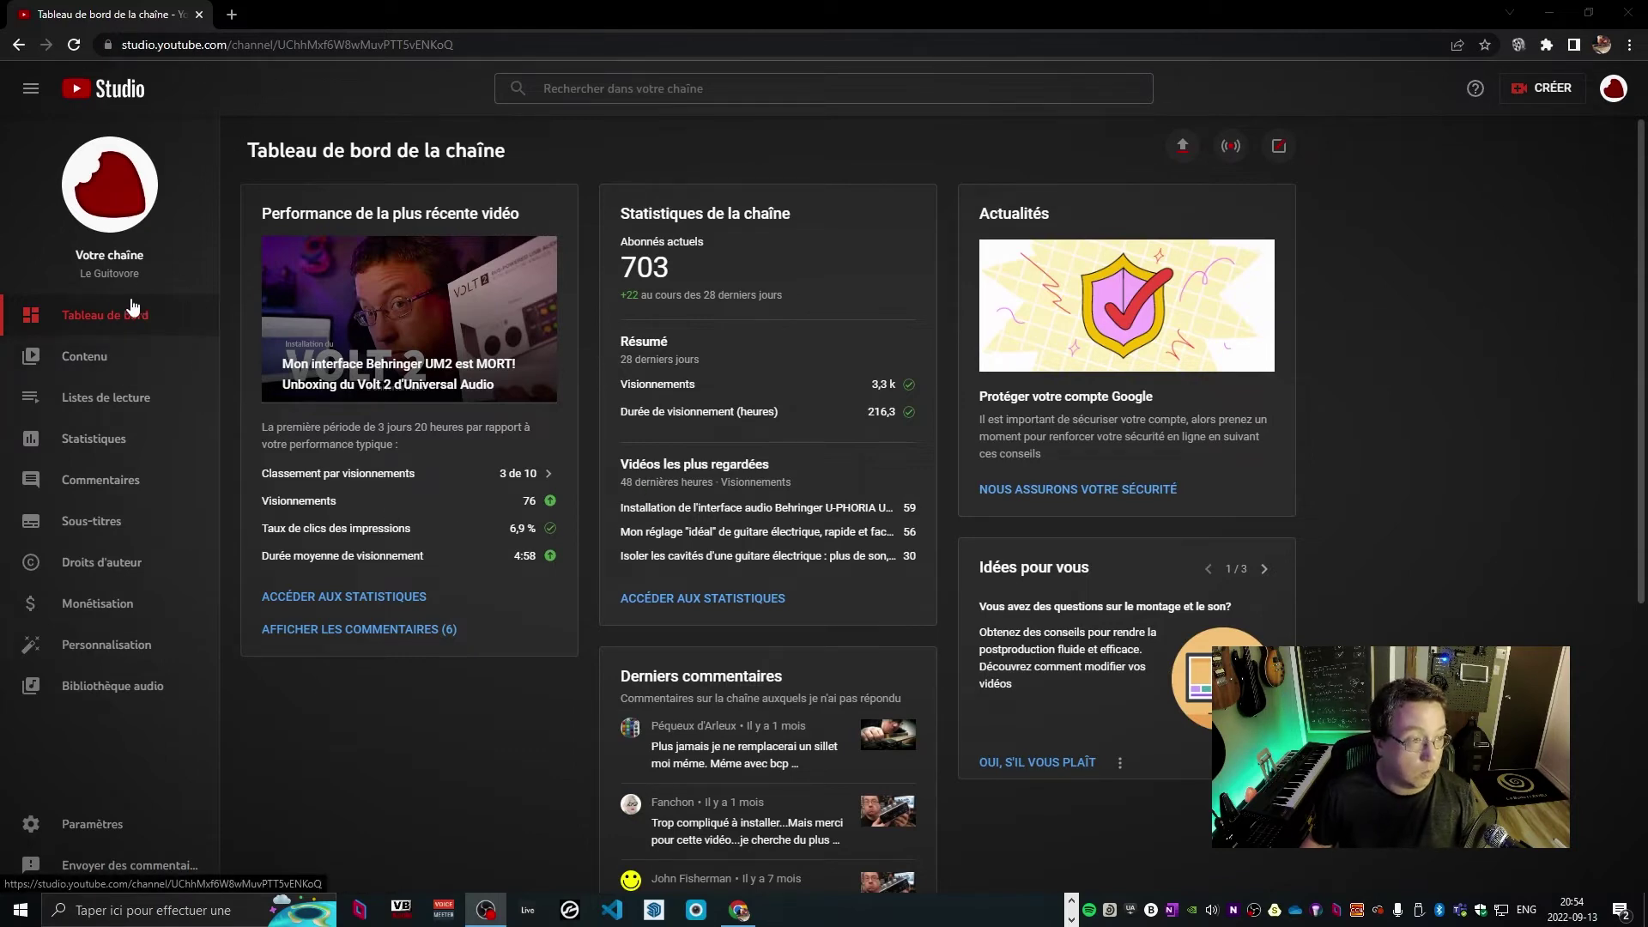
pyautogui.click(93, 357)
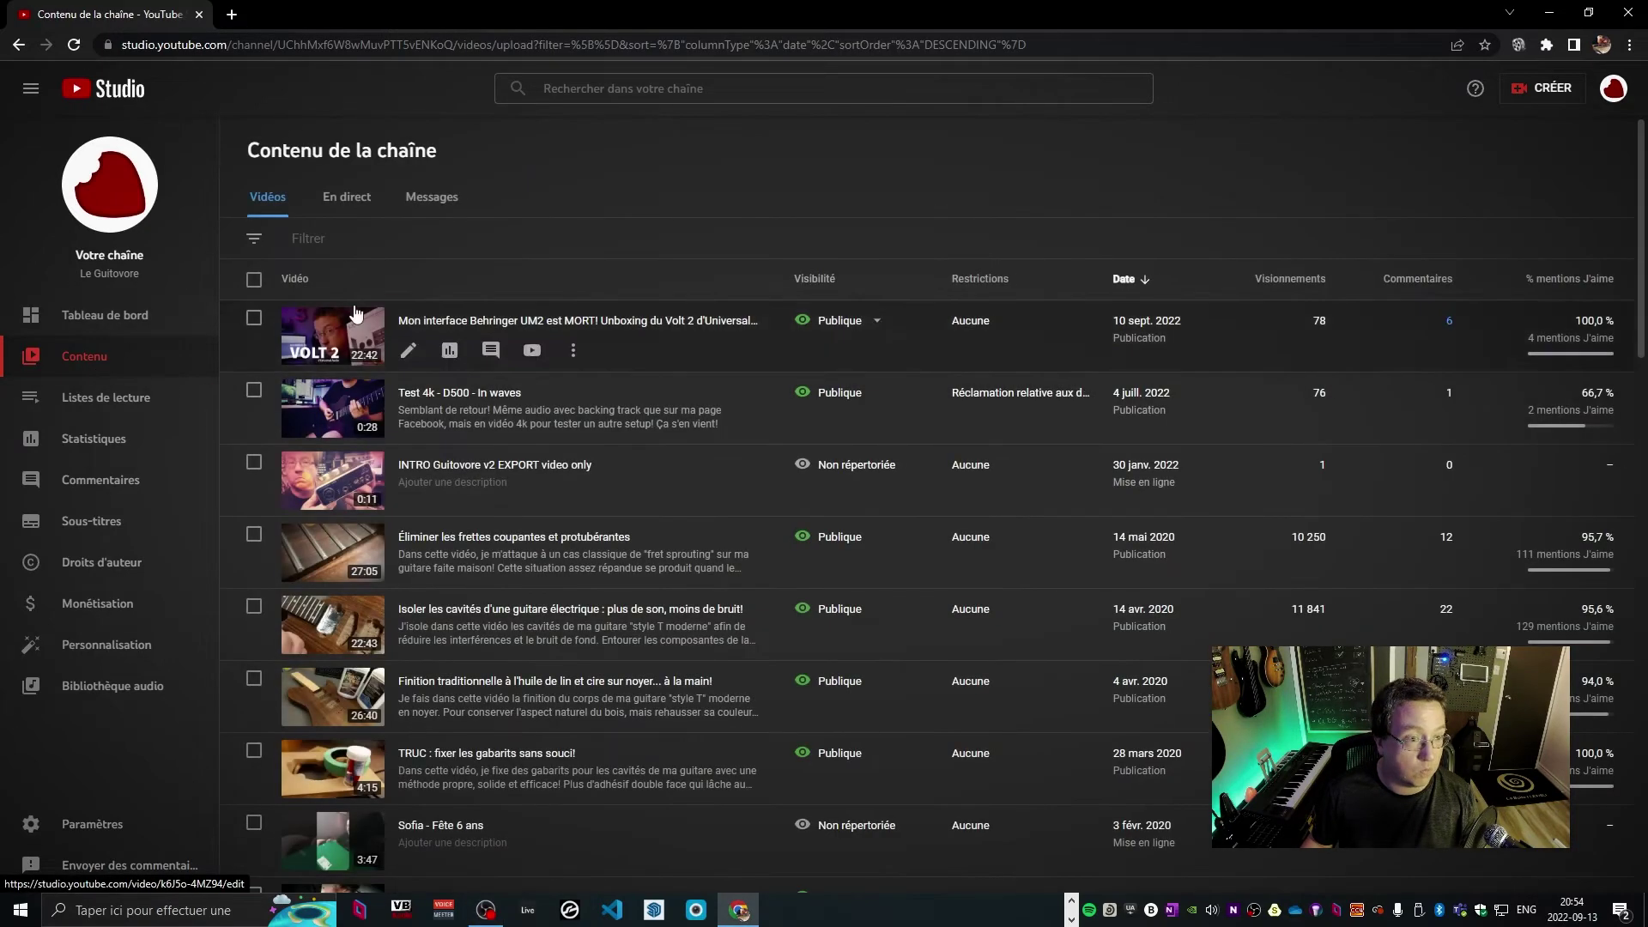
pyautogui.click(352, 327)
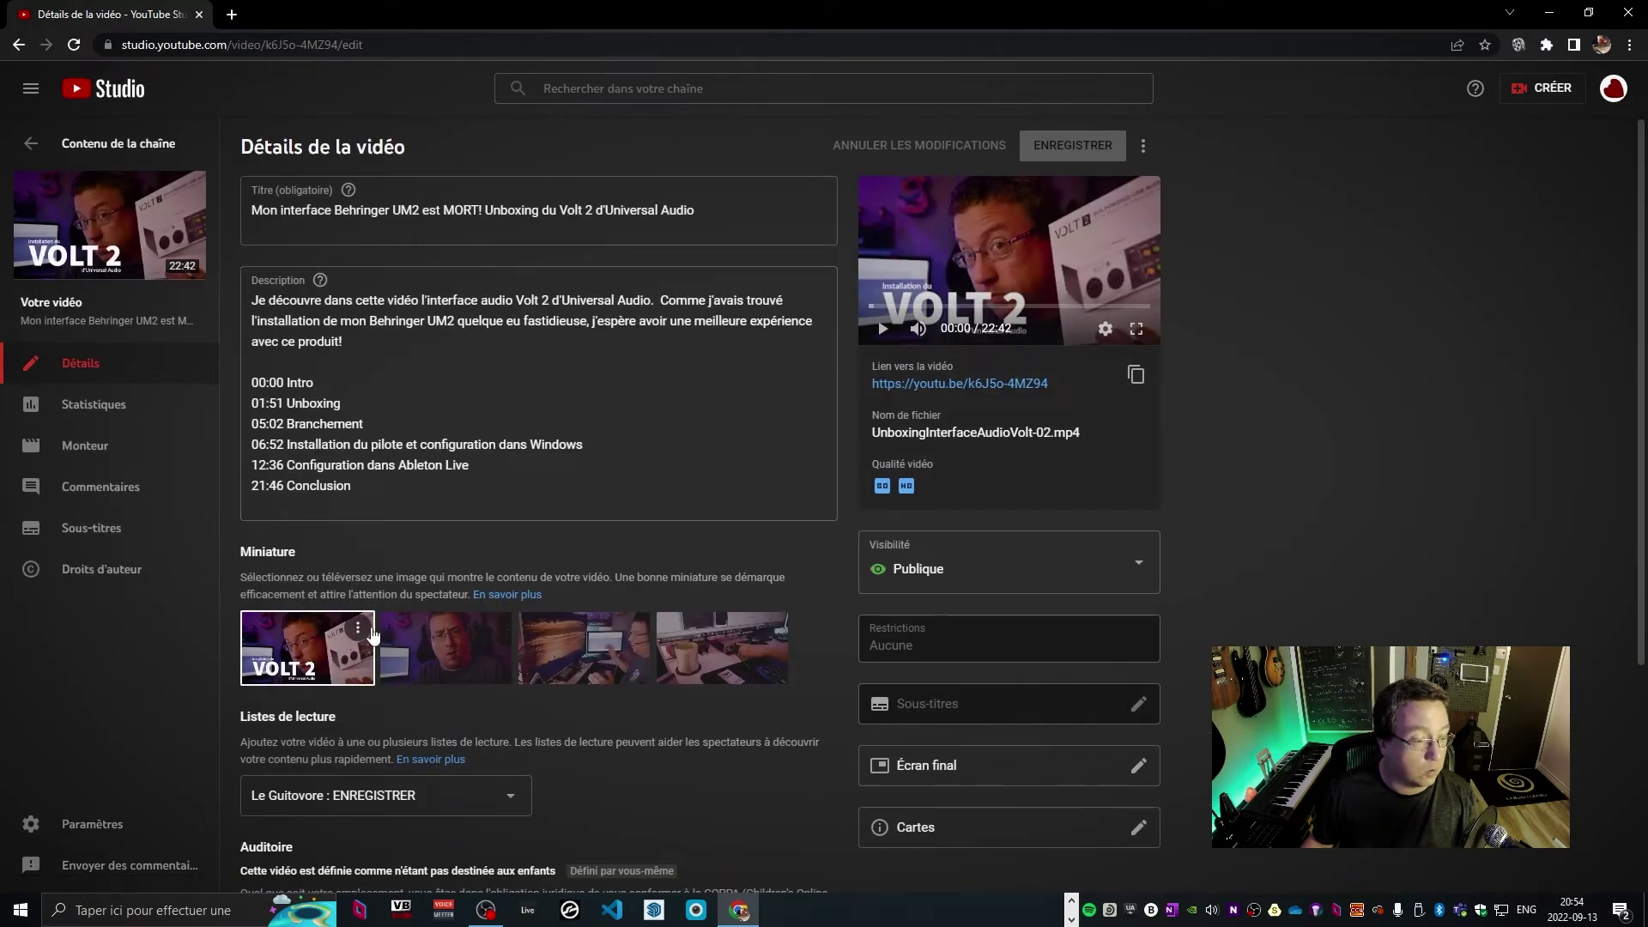
# View how to replace the Volt 2 video's custom thumbnail, closing the file chooser without picking an image
pyautogui.click(359, 626)
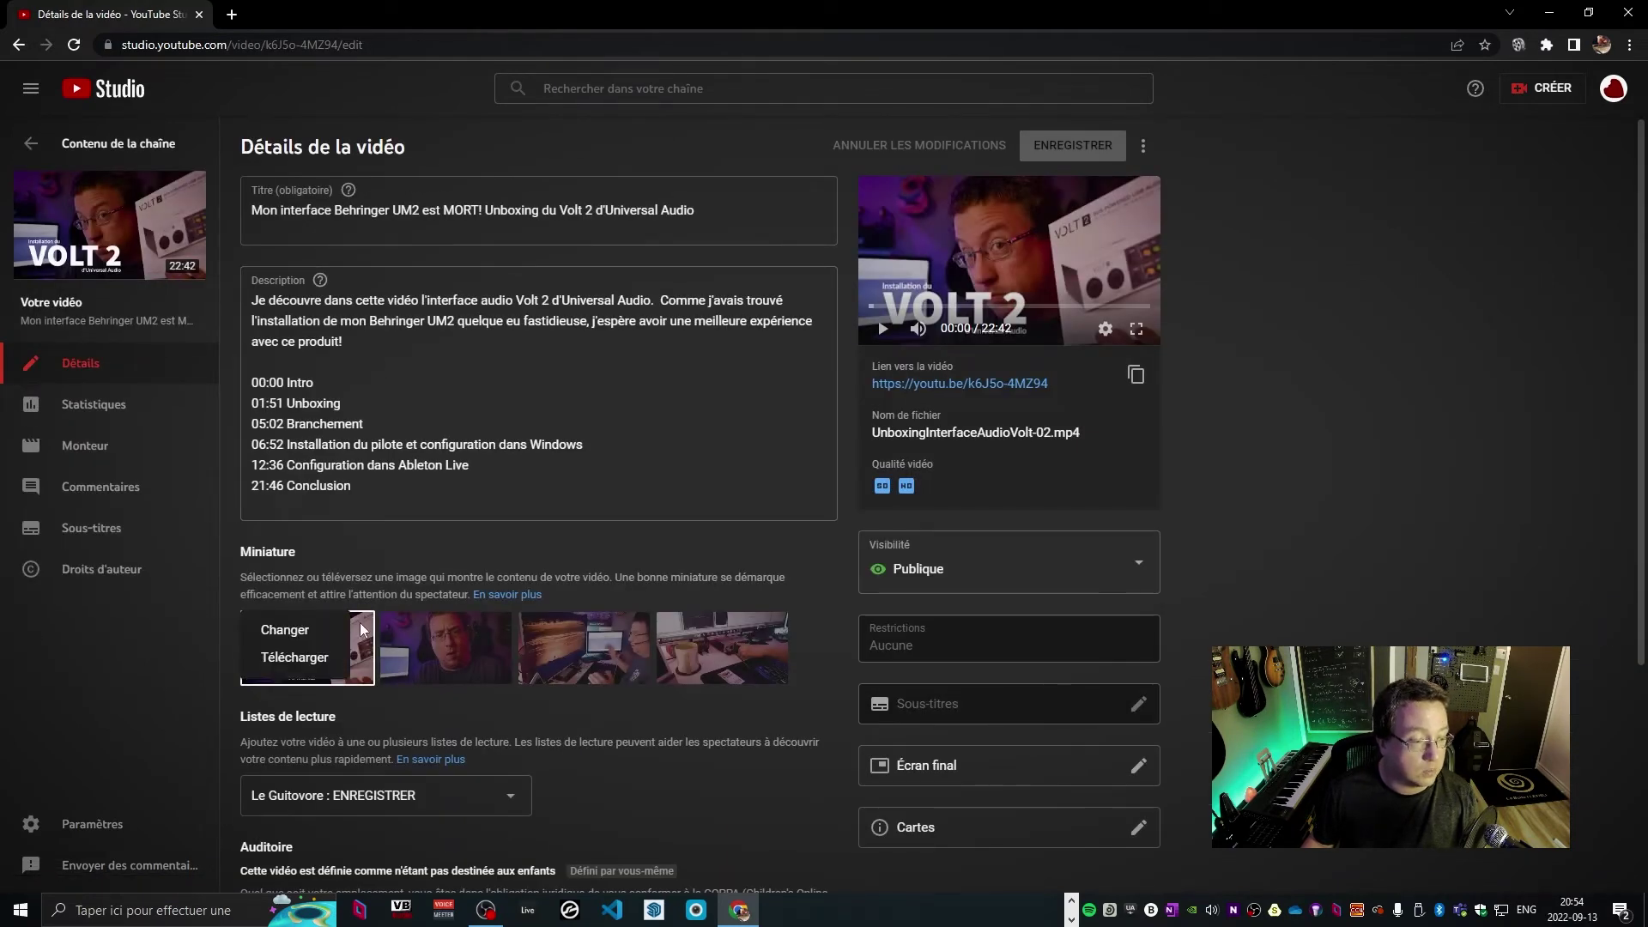
pyautogui.click(300, 633)
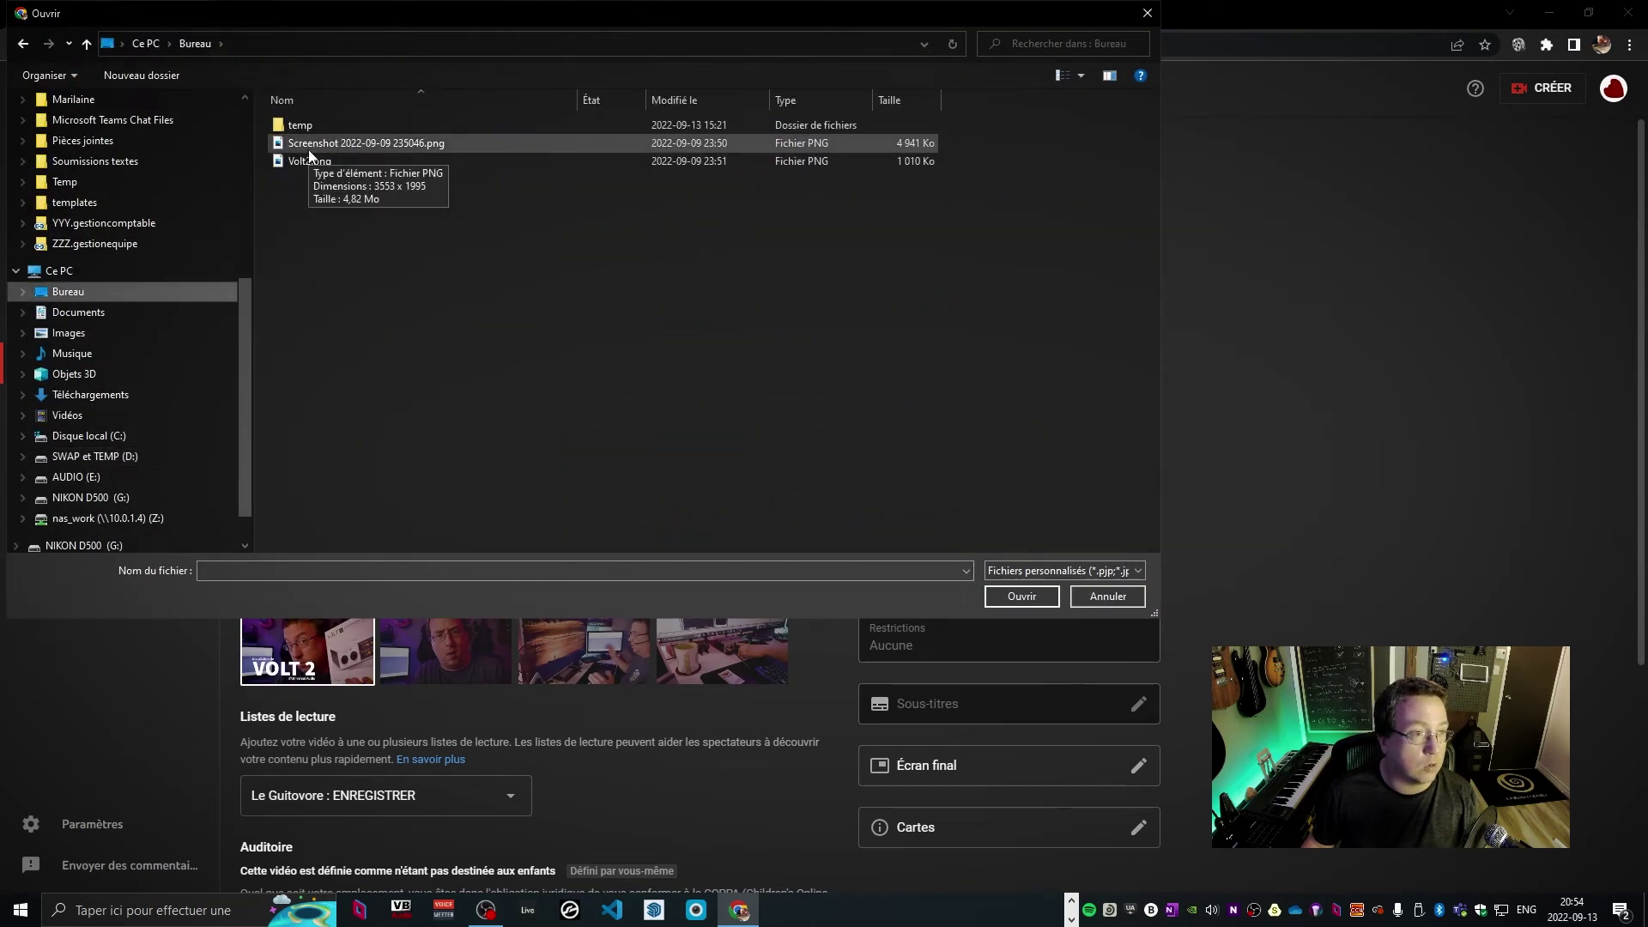
pyautogui.click(1146, 13)
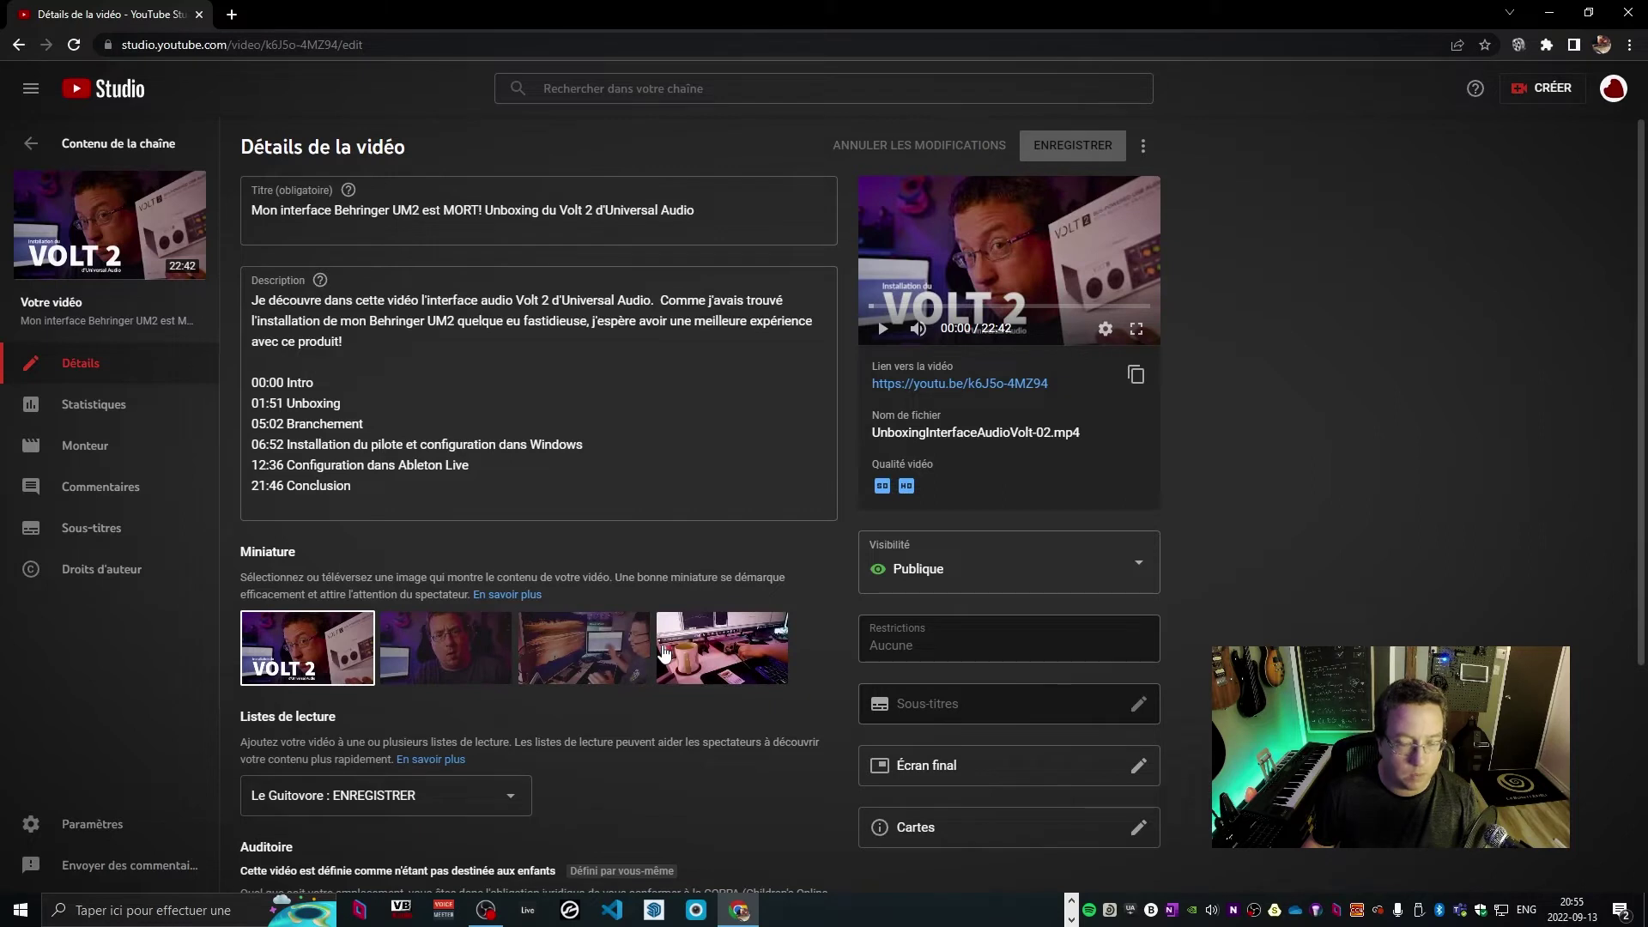
pyautogui.moveTo(357, 648)
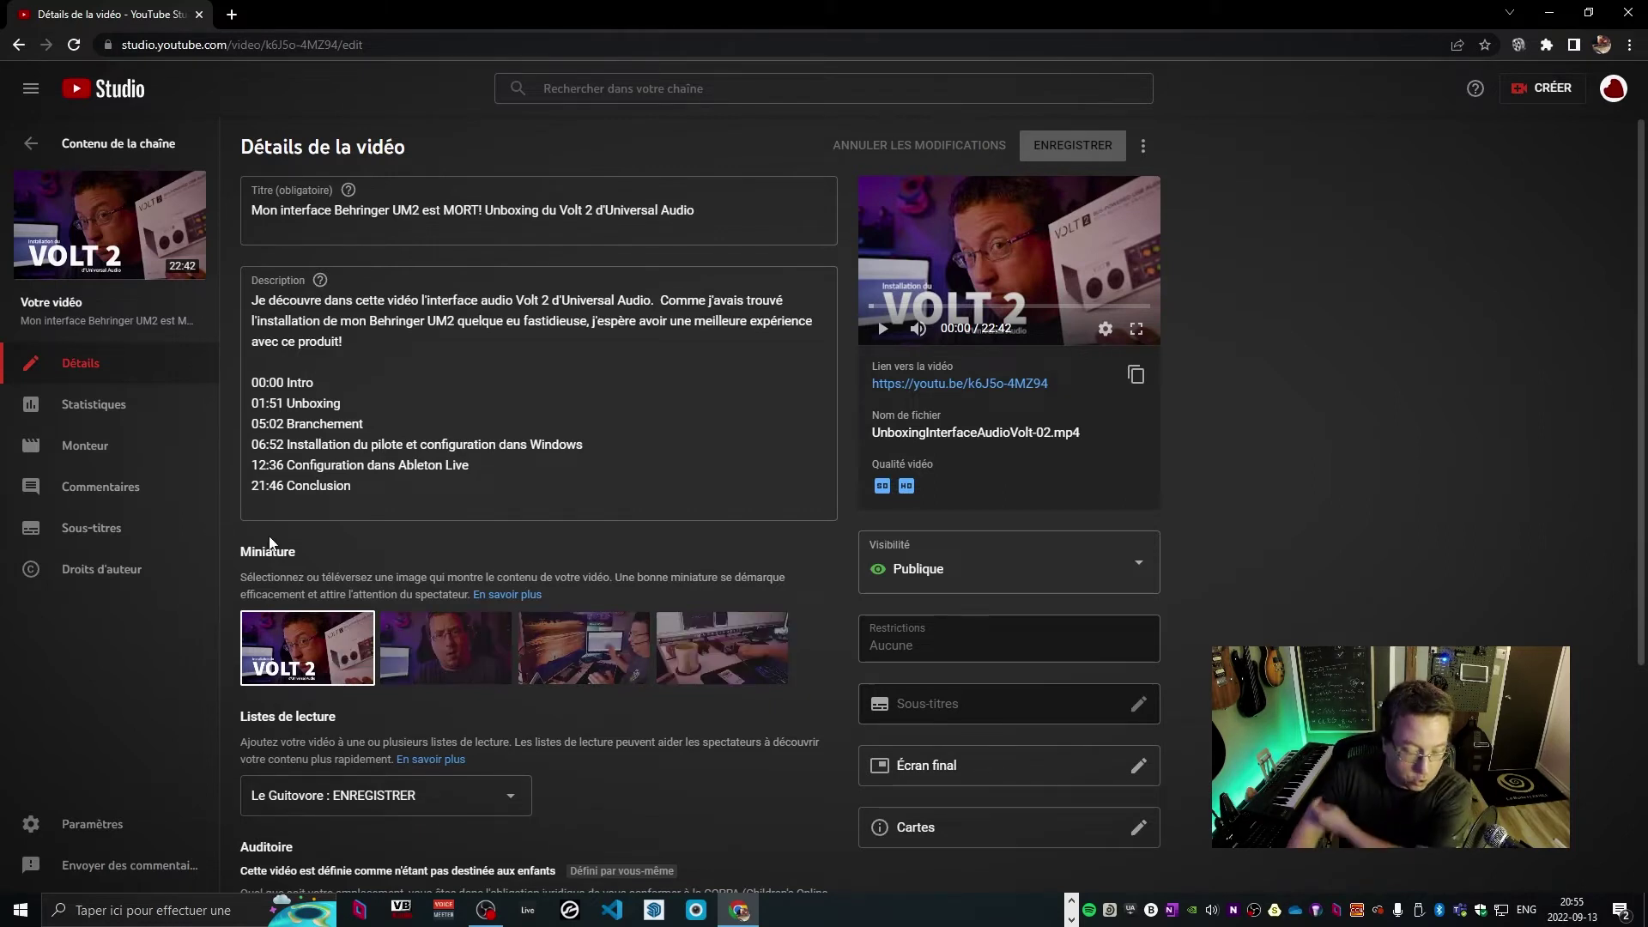
pyautogui.moveTo(302, 618)
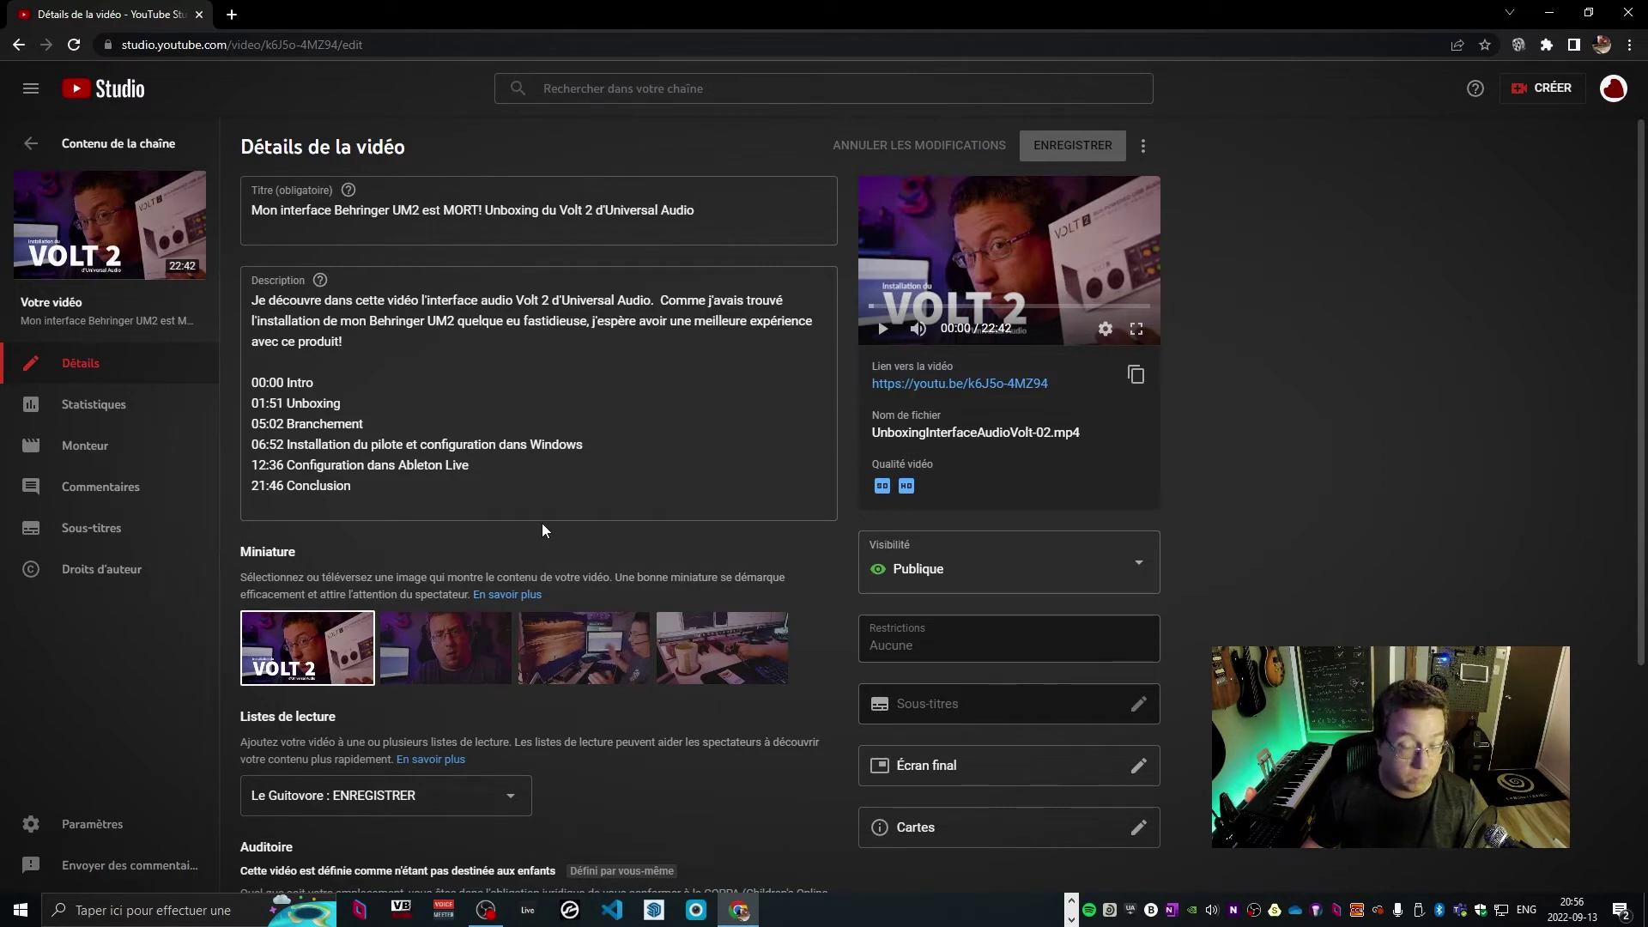
# Examine the video's end screen in the editor and in playback, including its playlist element and the options for adding elements
pyautogui.click(932, 763)
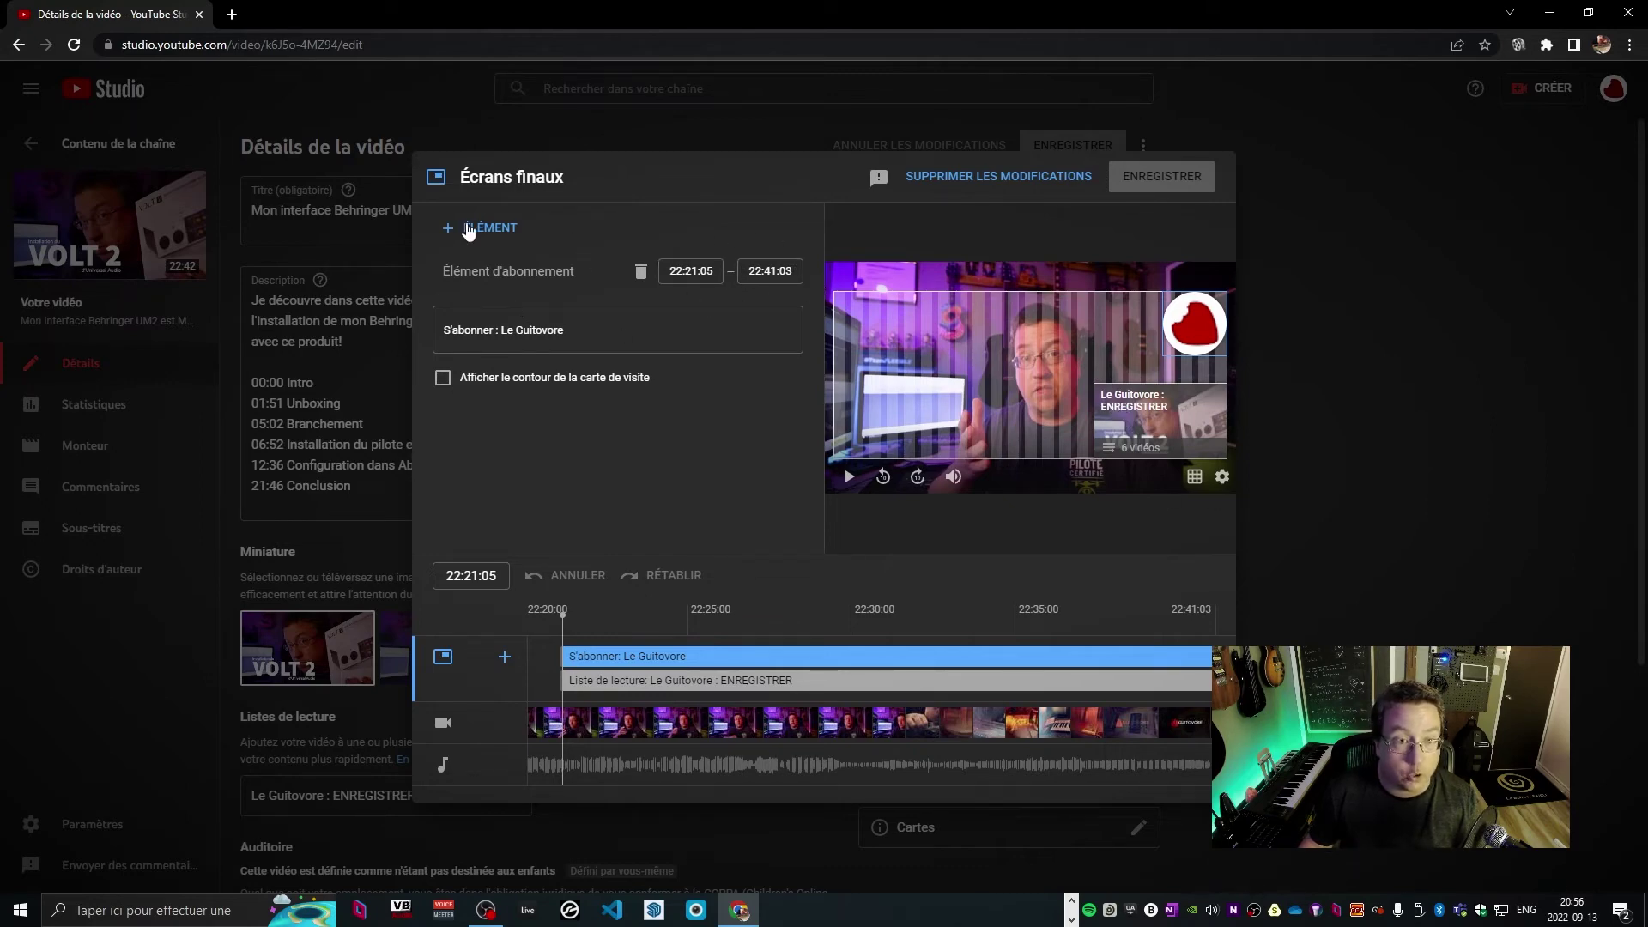
pyautogui.click(1127, 394)
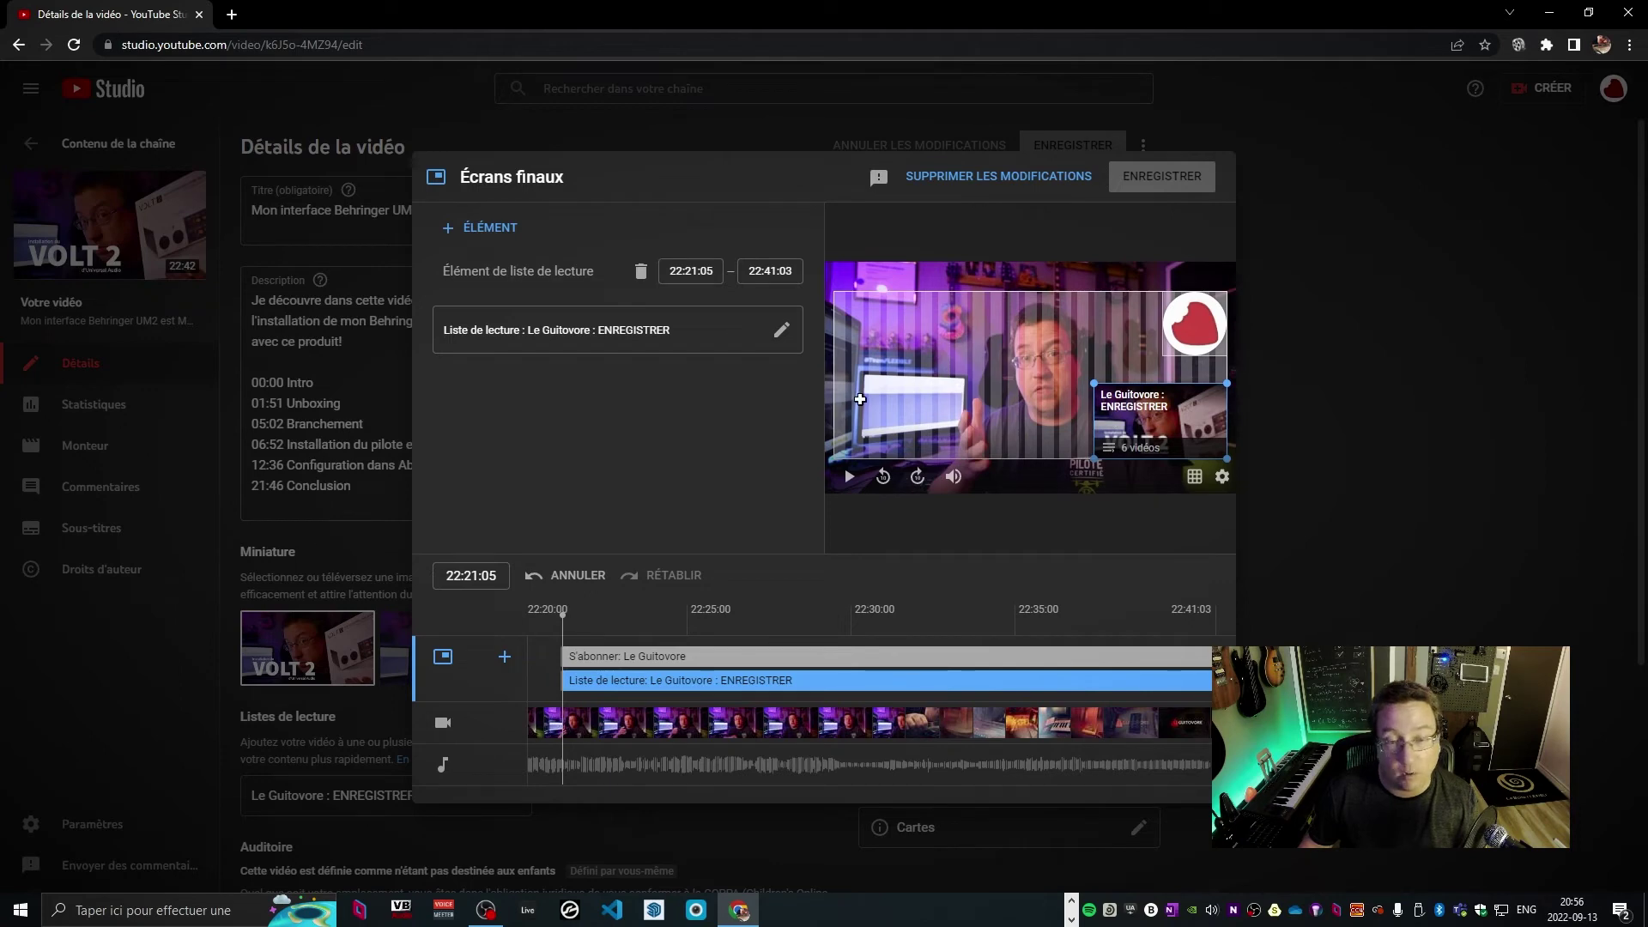
pyautogui.click(466, 233)
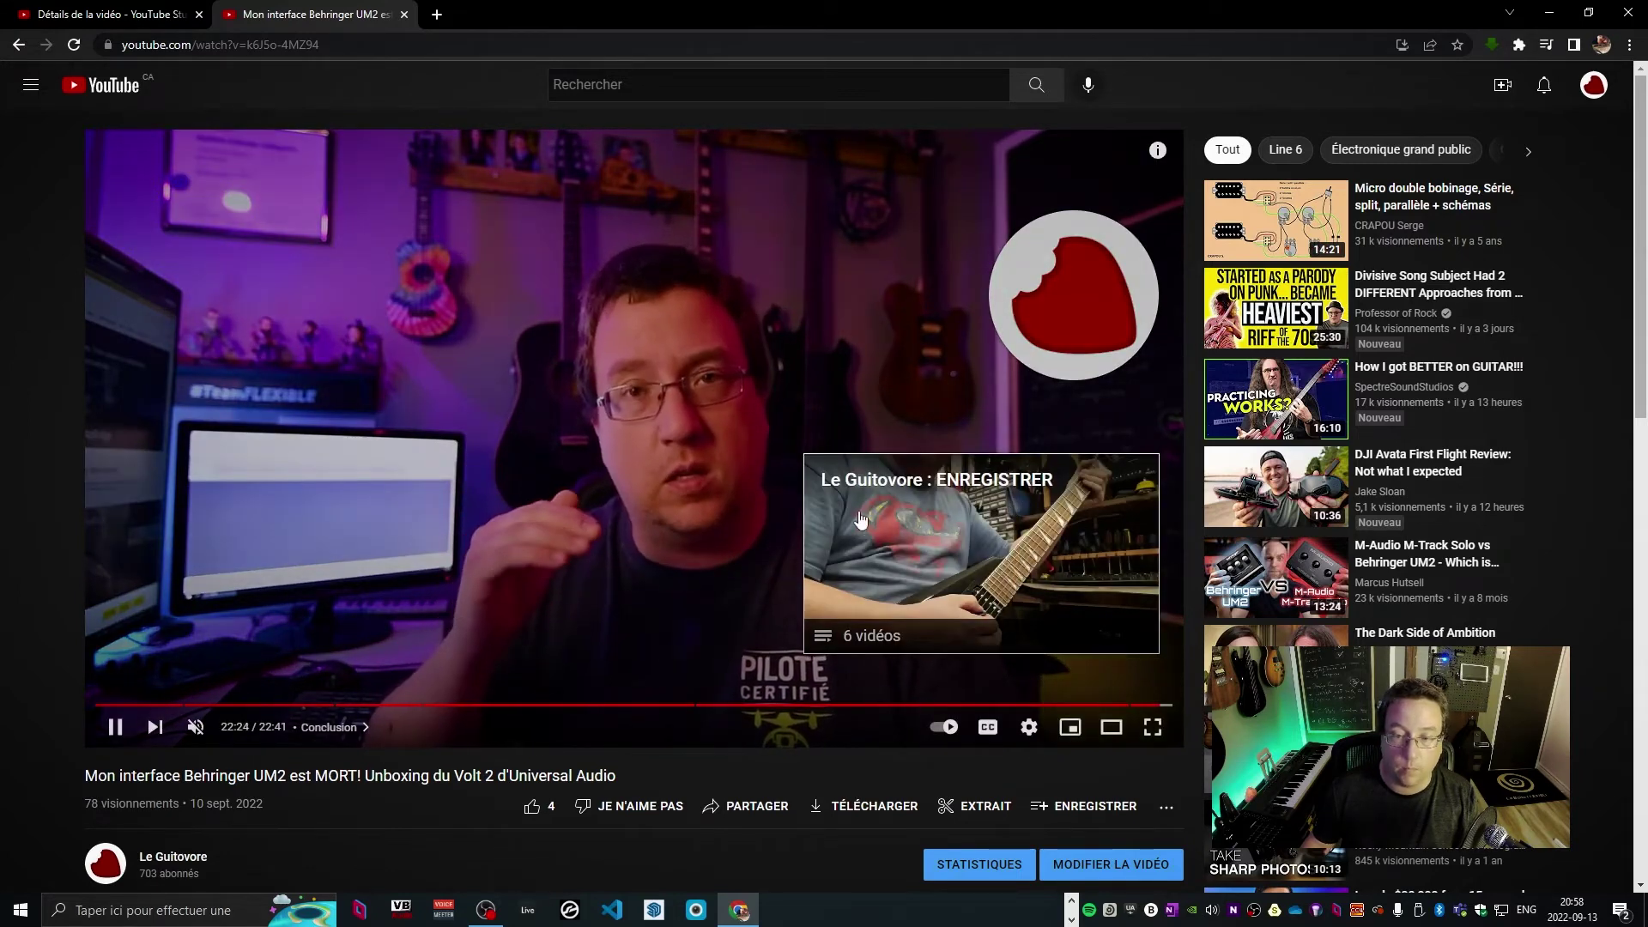
pyautogui.moveTo(1031, 275)
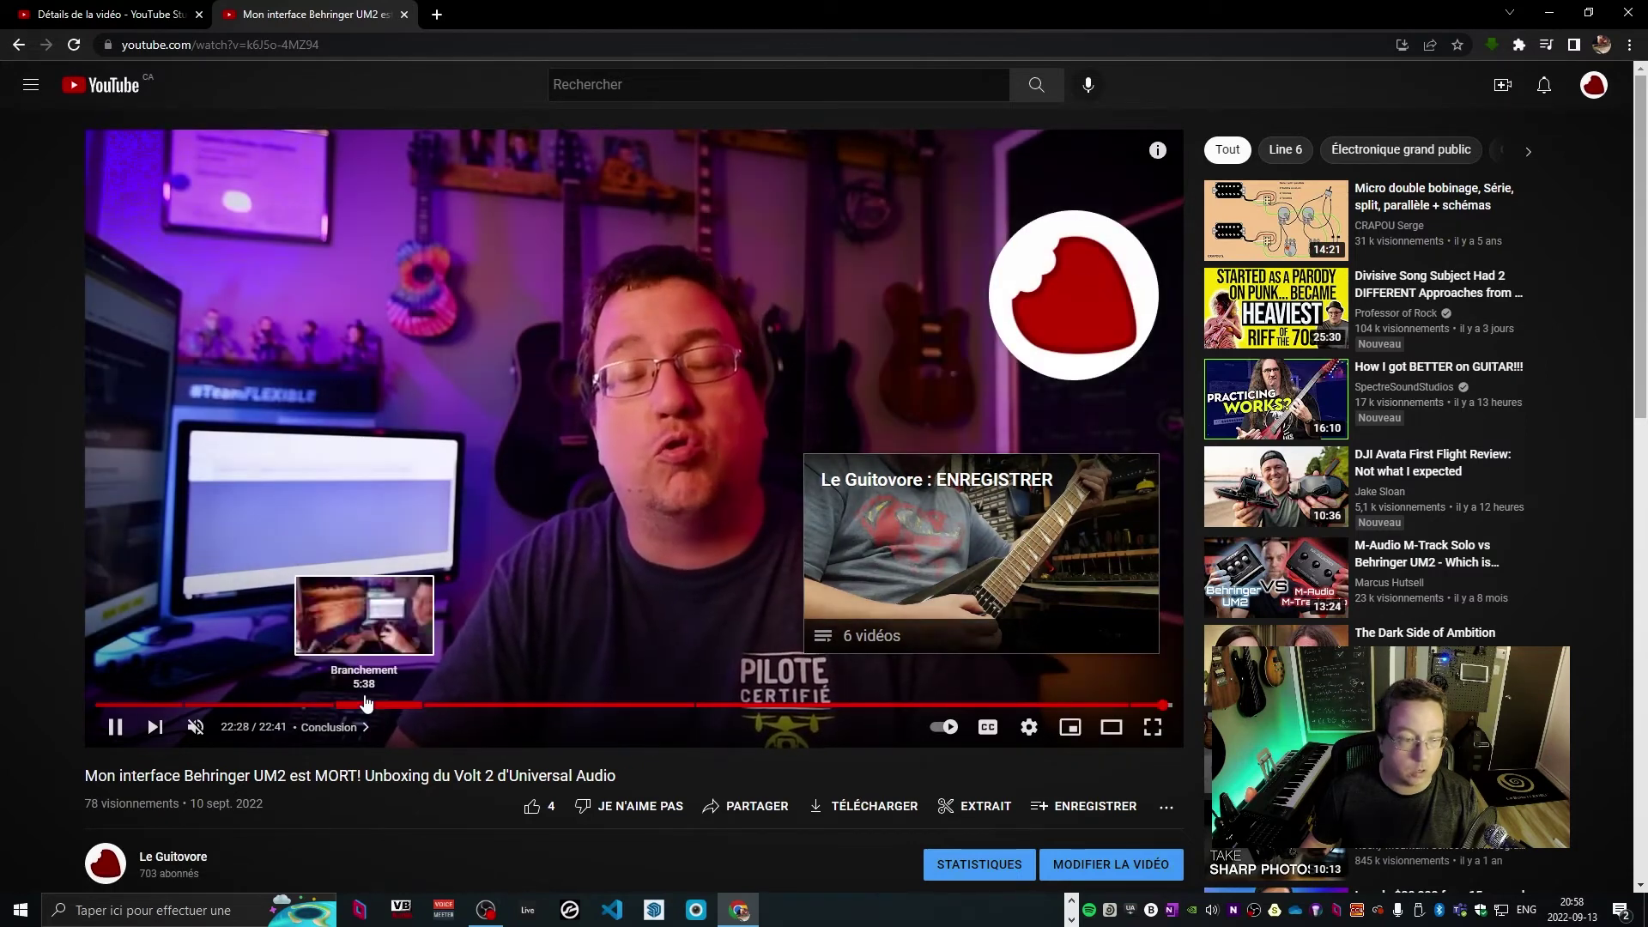
pyautogui.hotkey('ctrl', 'w')
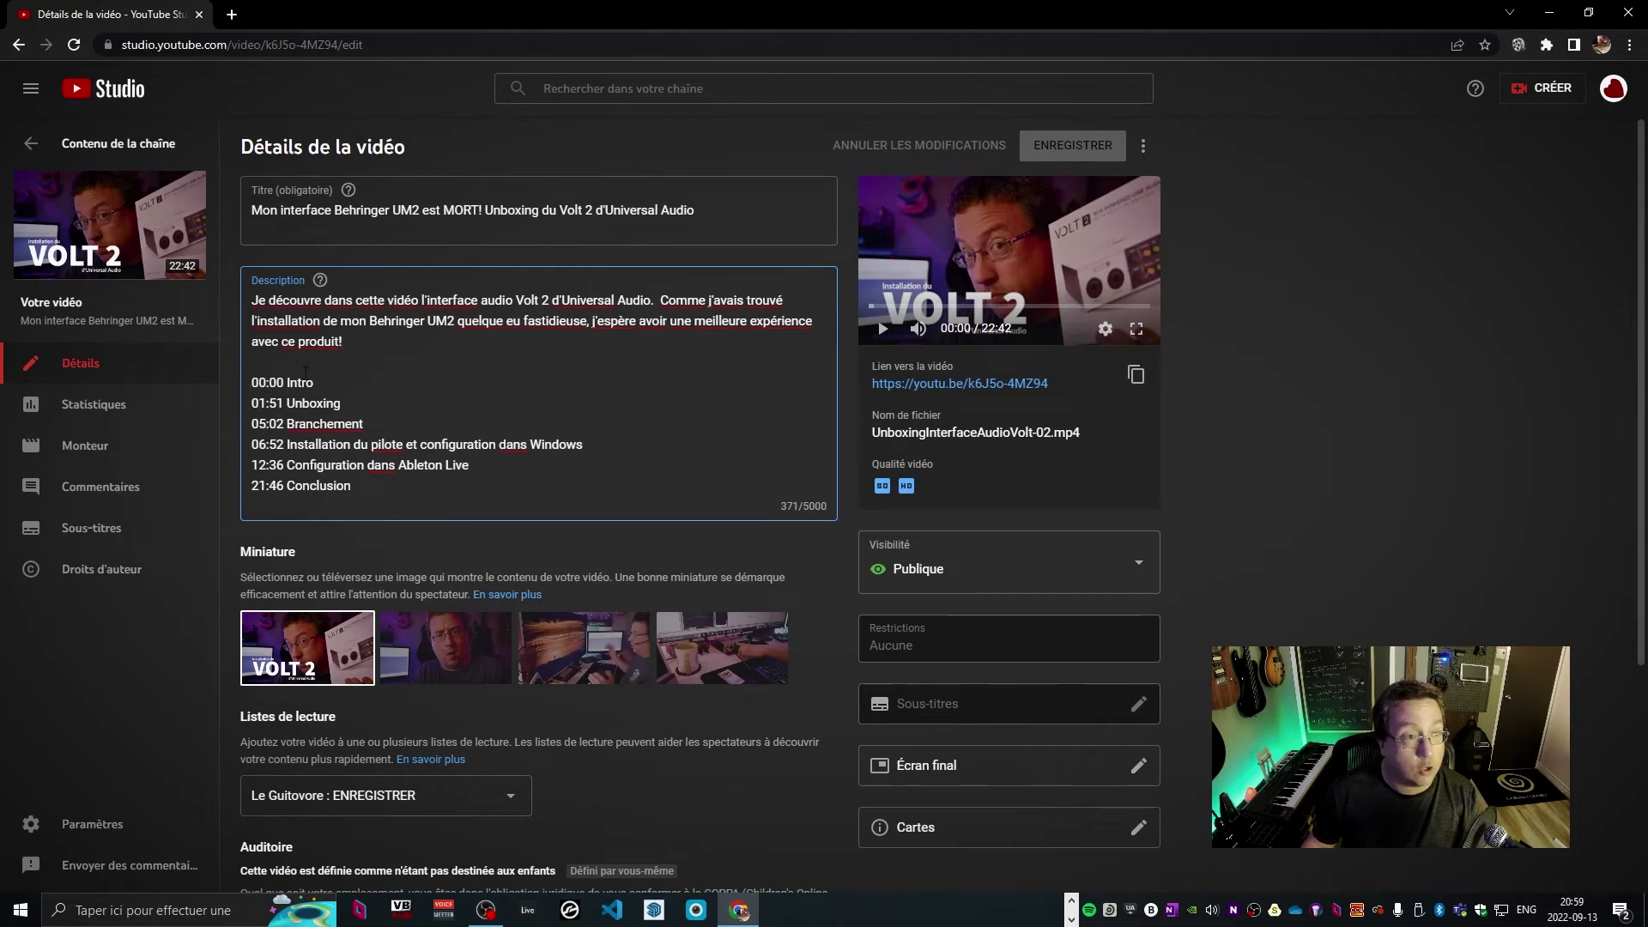
# Open the Volt 2 video's watch page and expand its description to examine the timestamps and chapters
pyautogui.click(996, 378)
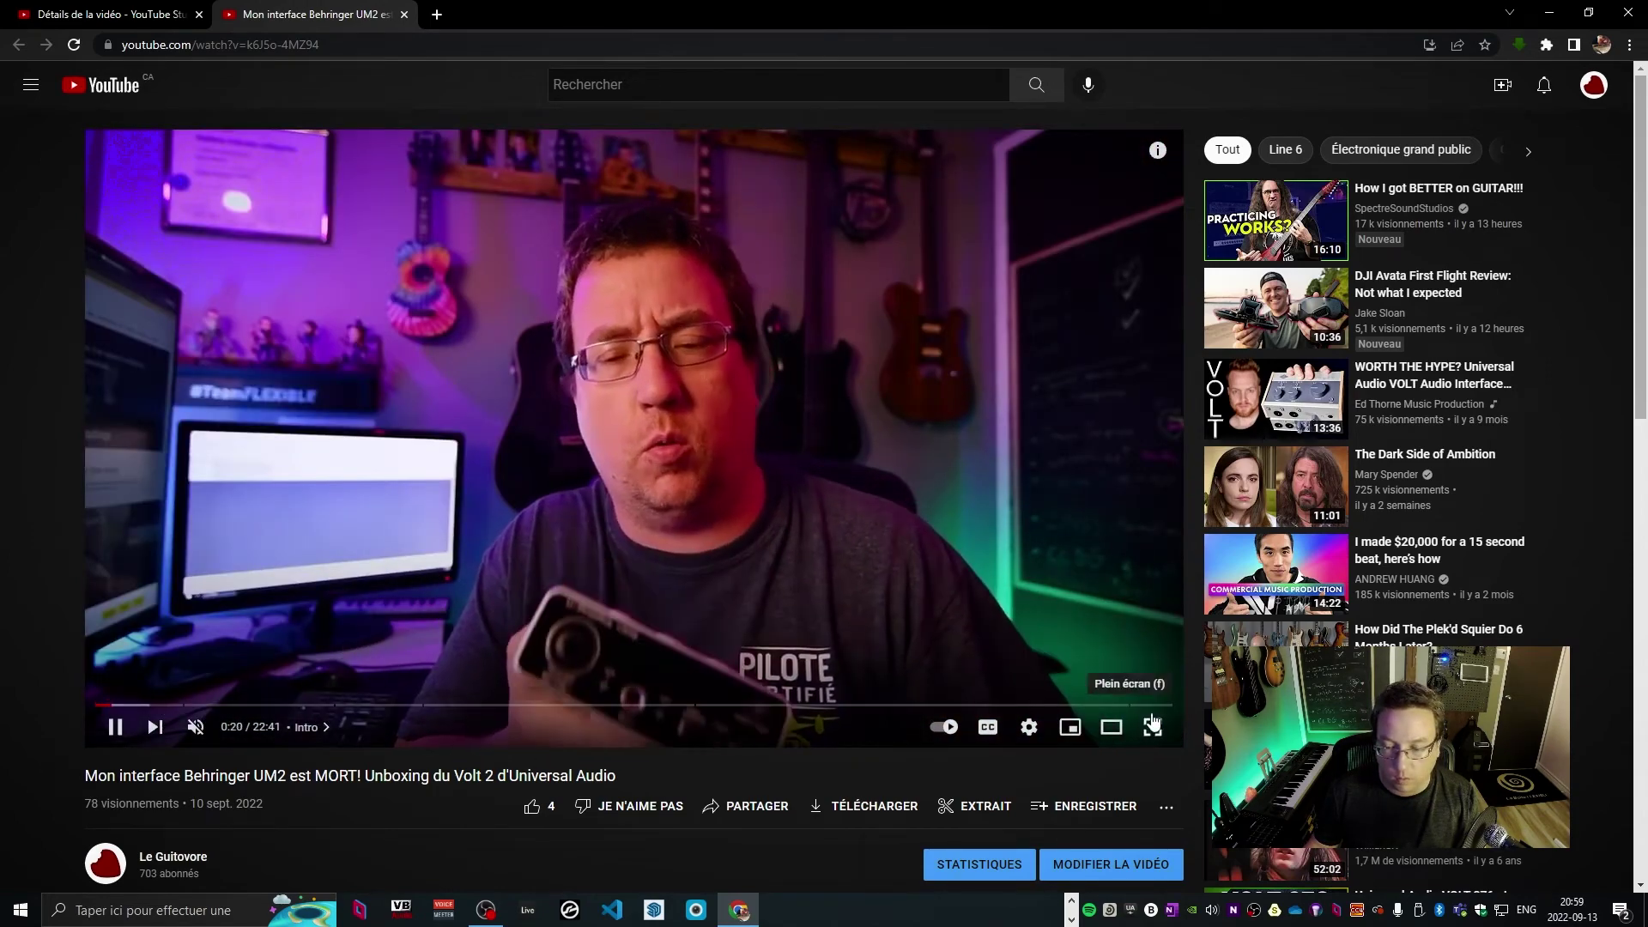
pyautogui.scroll(-3, 351, 688)
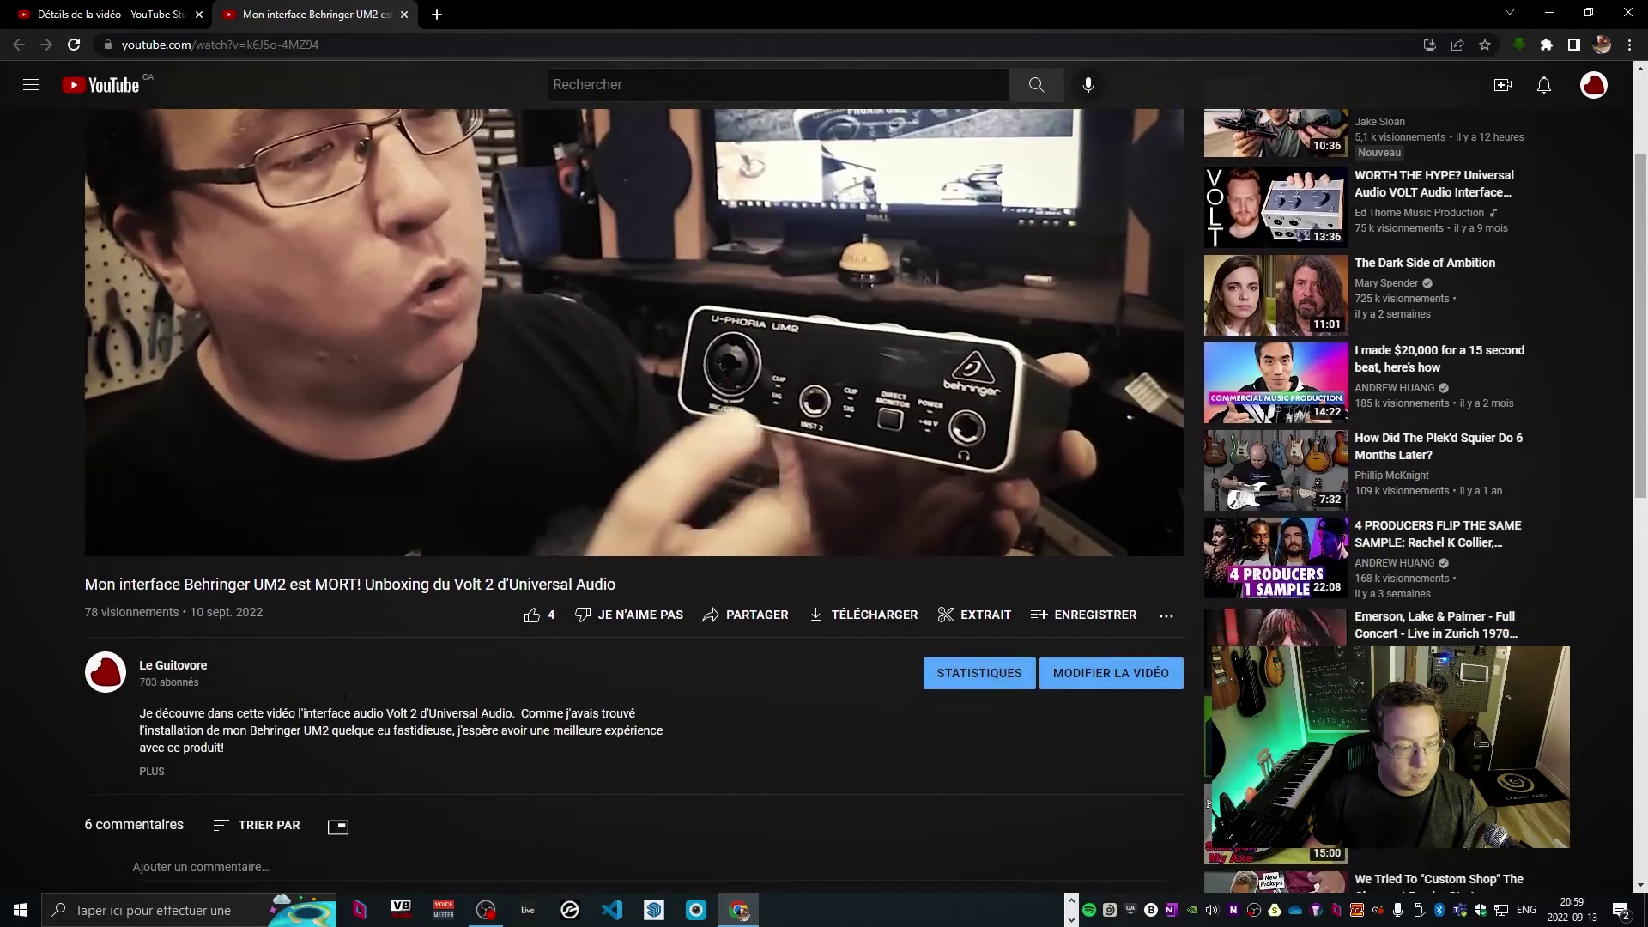
pyautogui.click(154, 704)
pyautogui.scroll(-3, 142, 515)
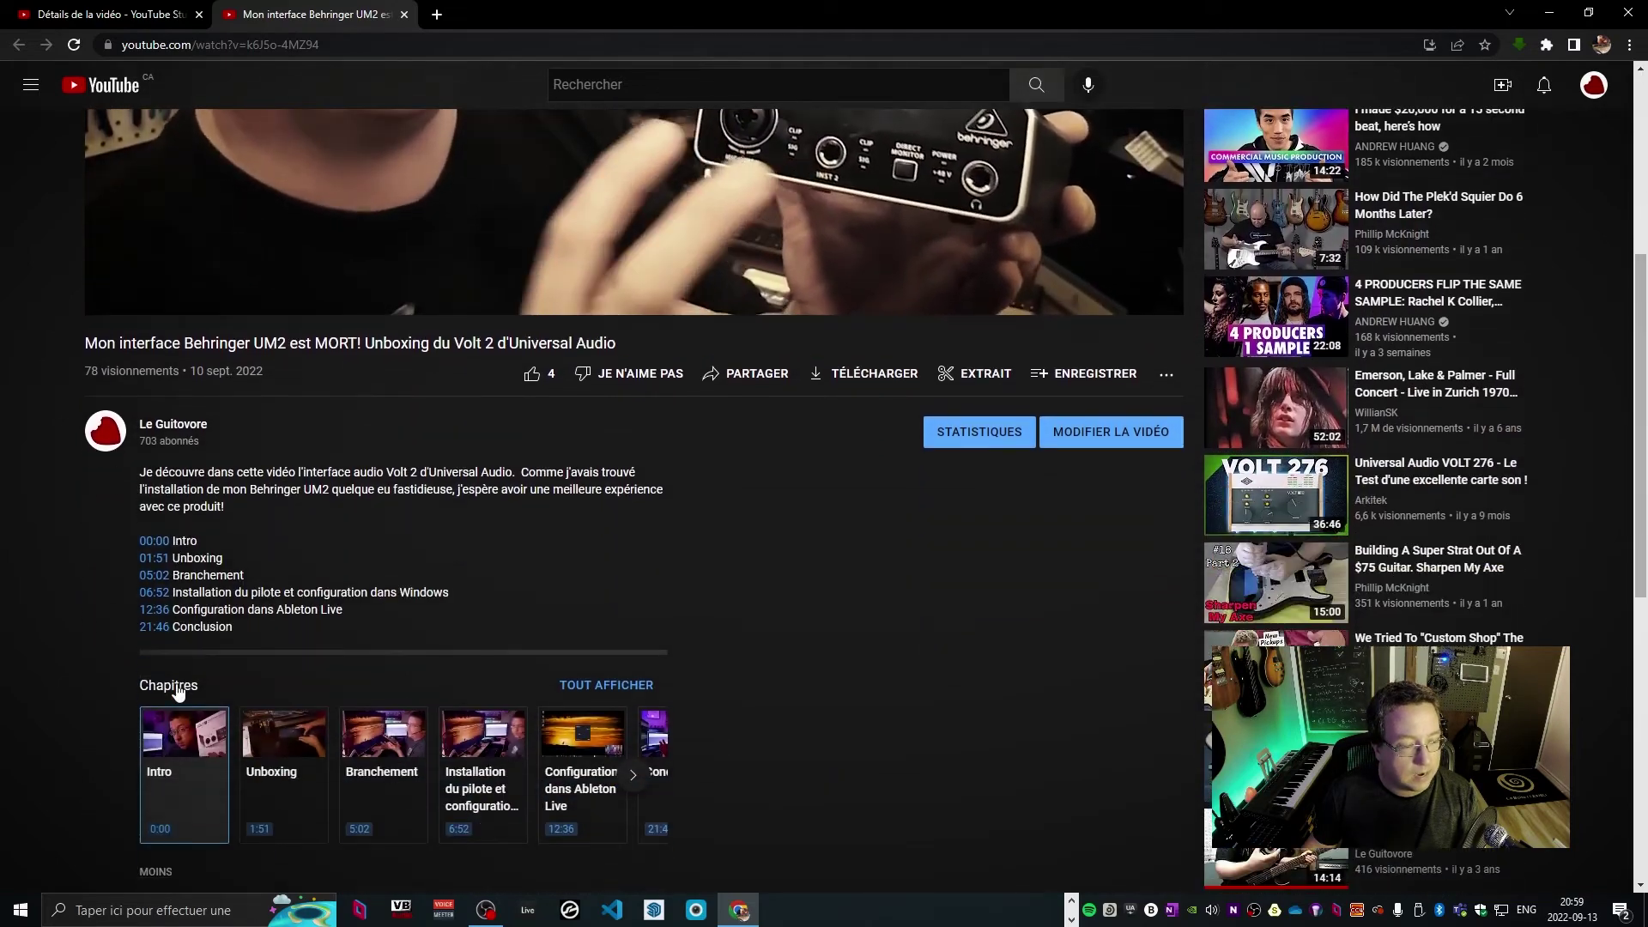
# Play the Volt 2 video from the 06:52 timestamp in its description and close the watch page
pyautogui.scroll(2, 290, 384)
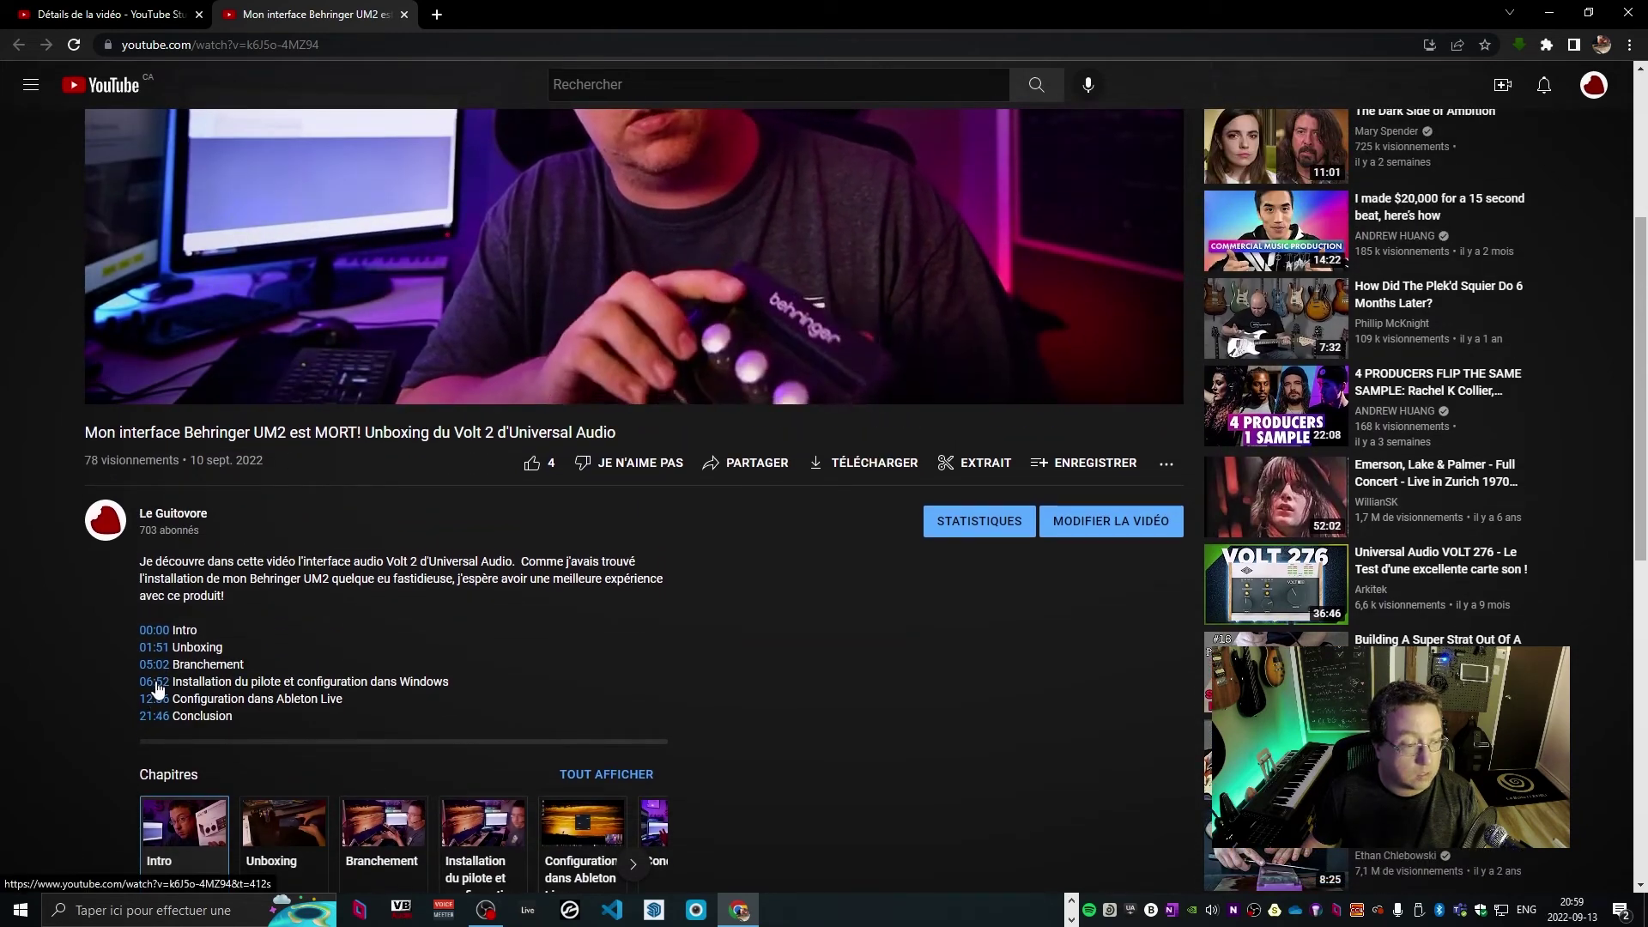
pyautogui.click(157, 686)
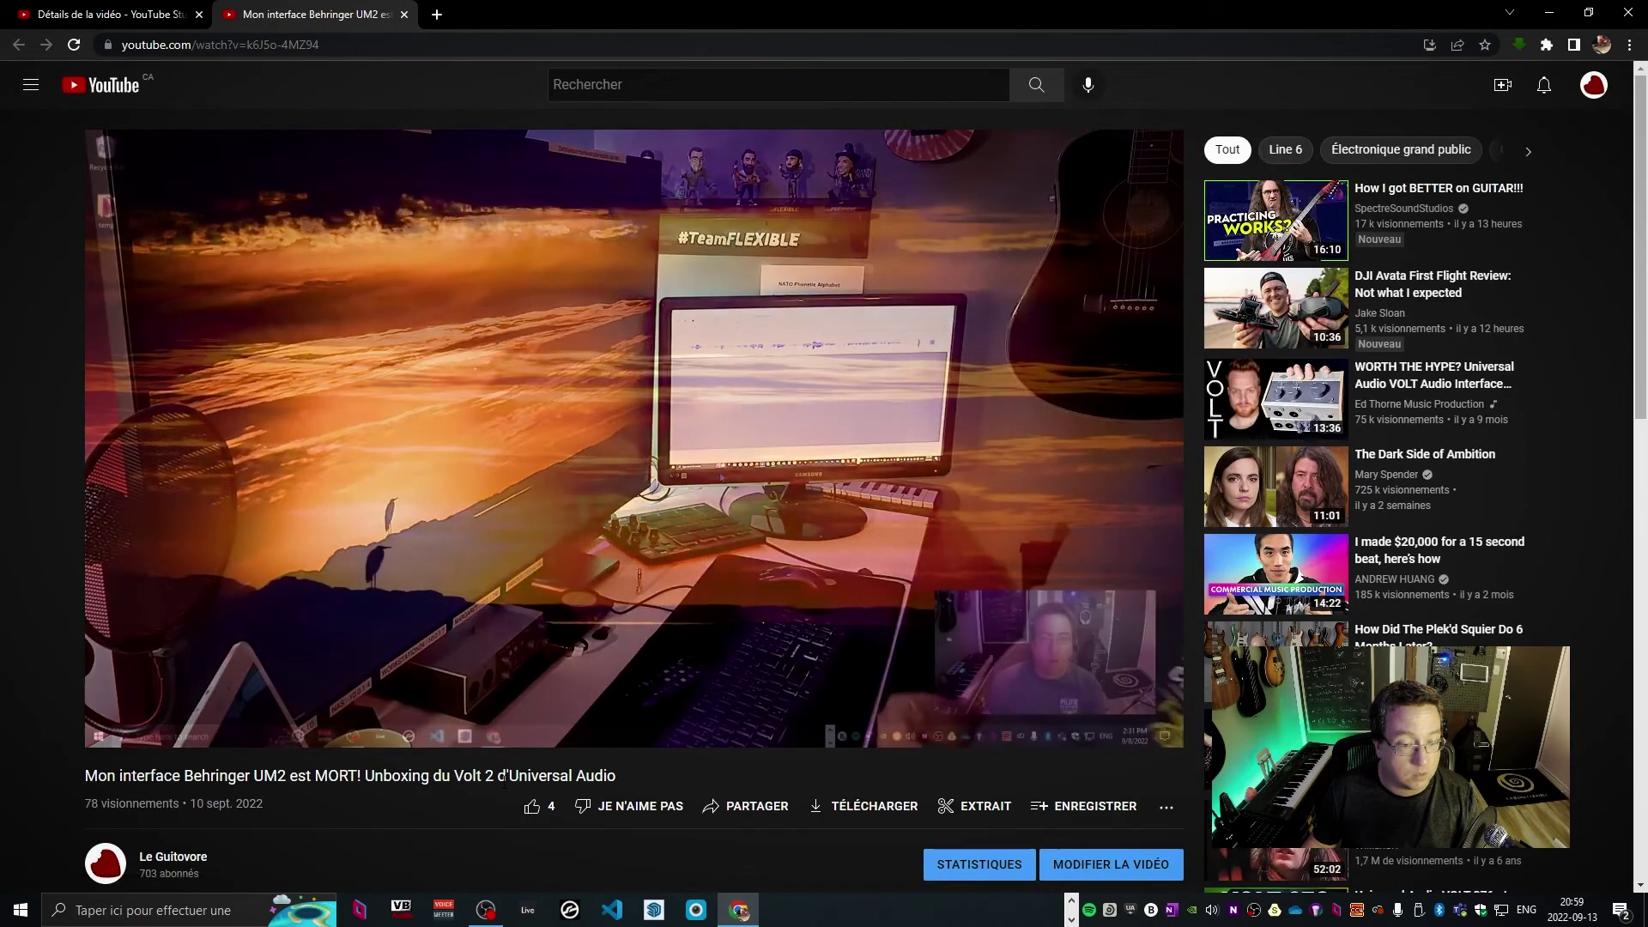
pyautogui.hotkey('ctrl', 'w')
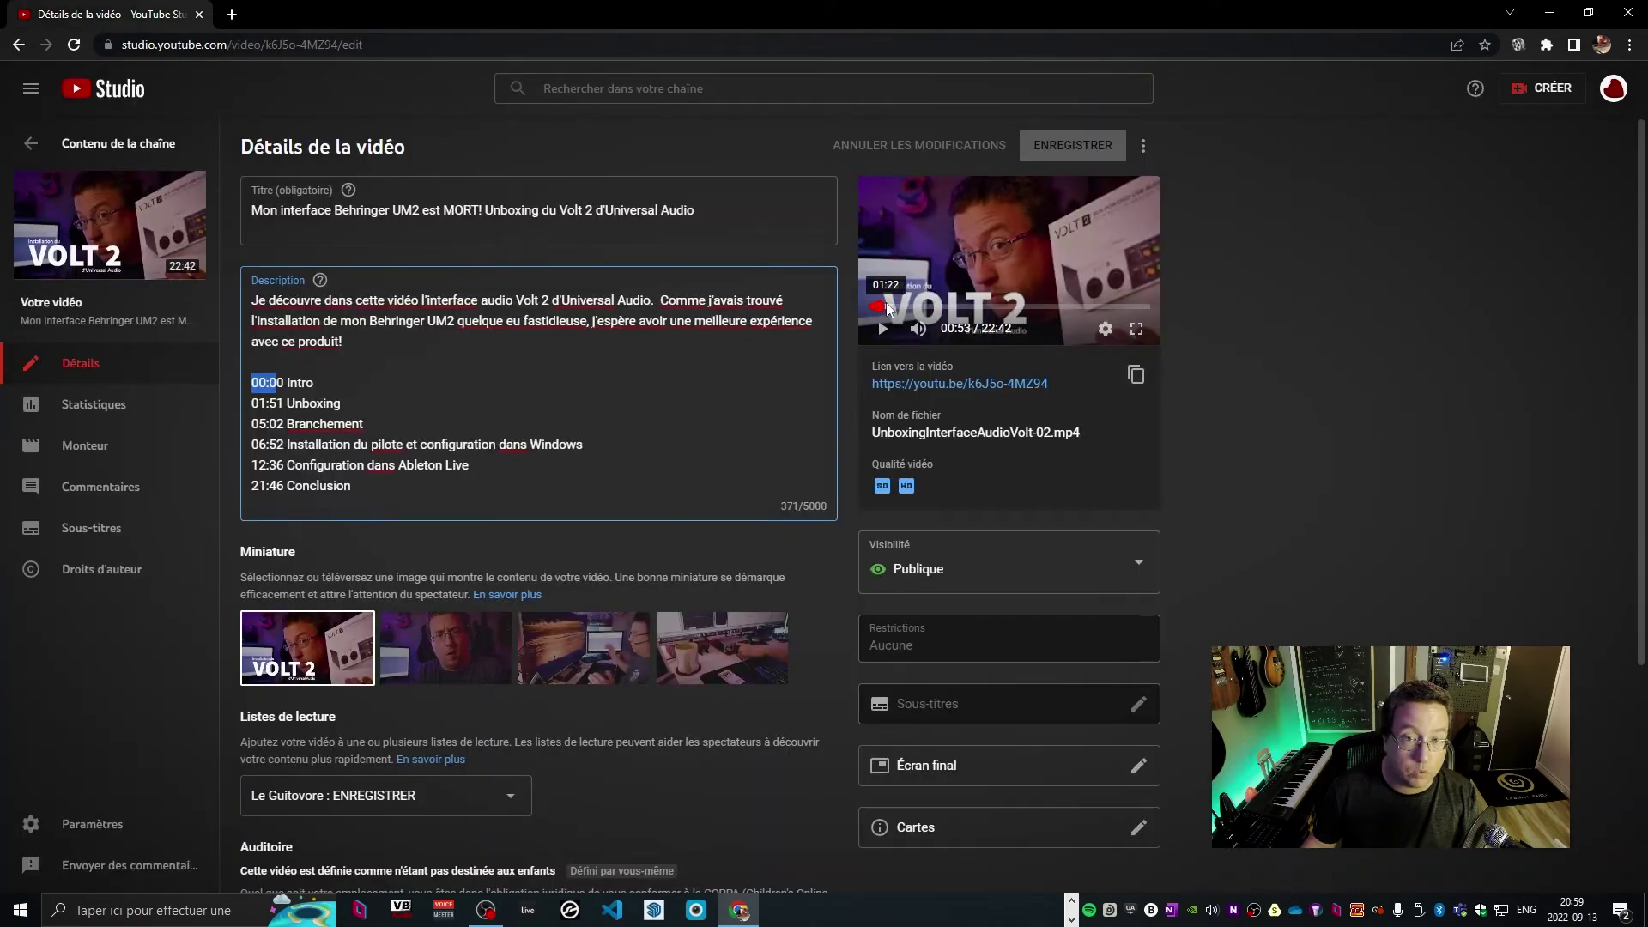
# Preview the video at about 05:30 in the details page player, pause it, and highlight the 00:00 timestamp in the description
pyautogui.click(936, 306)
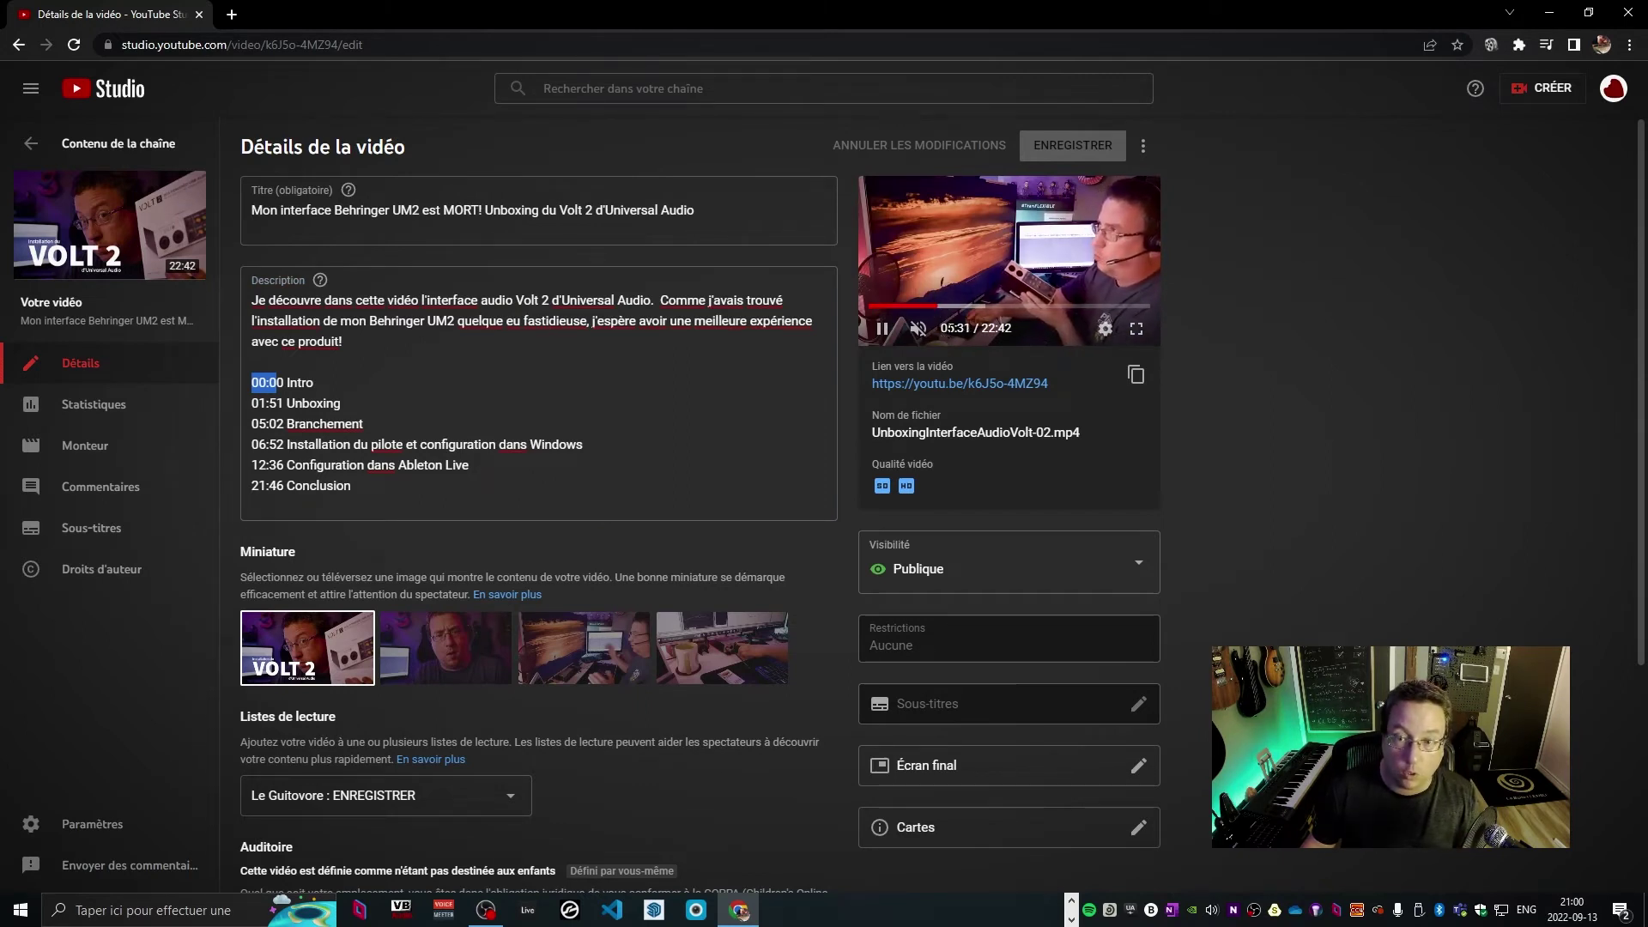
pyautogui.click(881, 327)
pyautogui.click(269, 382)
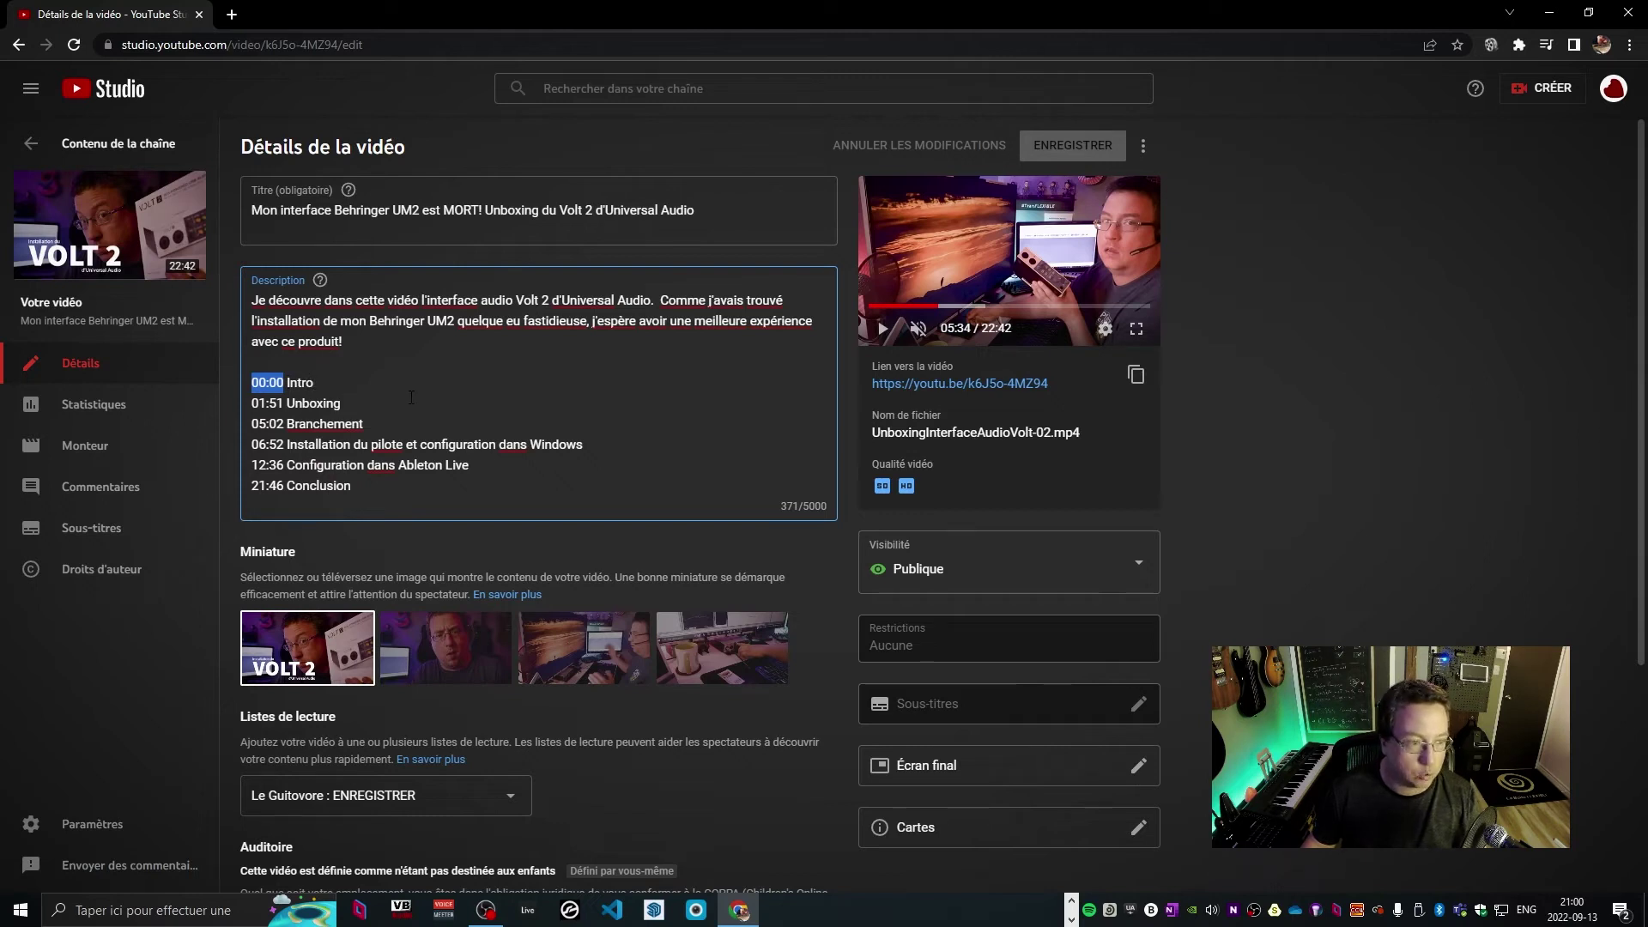
# Reopen the video's watch page, expand its description to examine the timestamps and chapters, and close the page
pyautogui.click(989, 384)
pyautogui.scroll(-6, 399, 604)
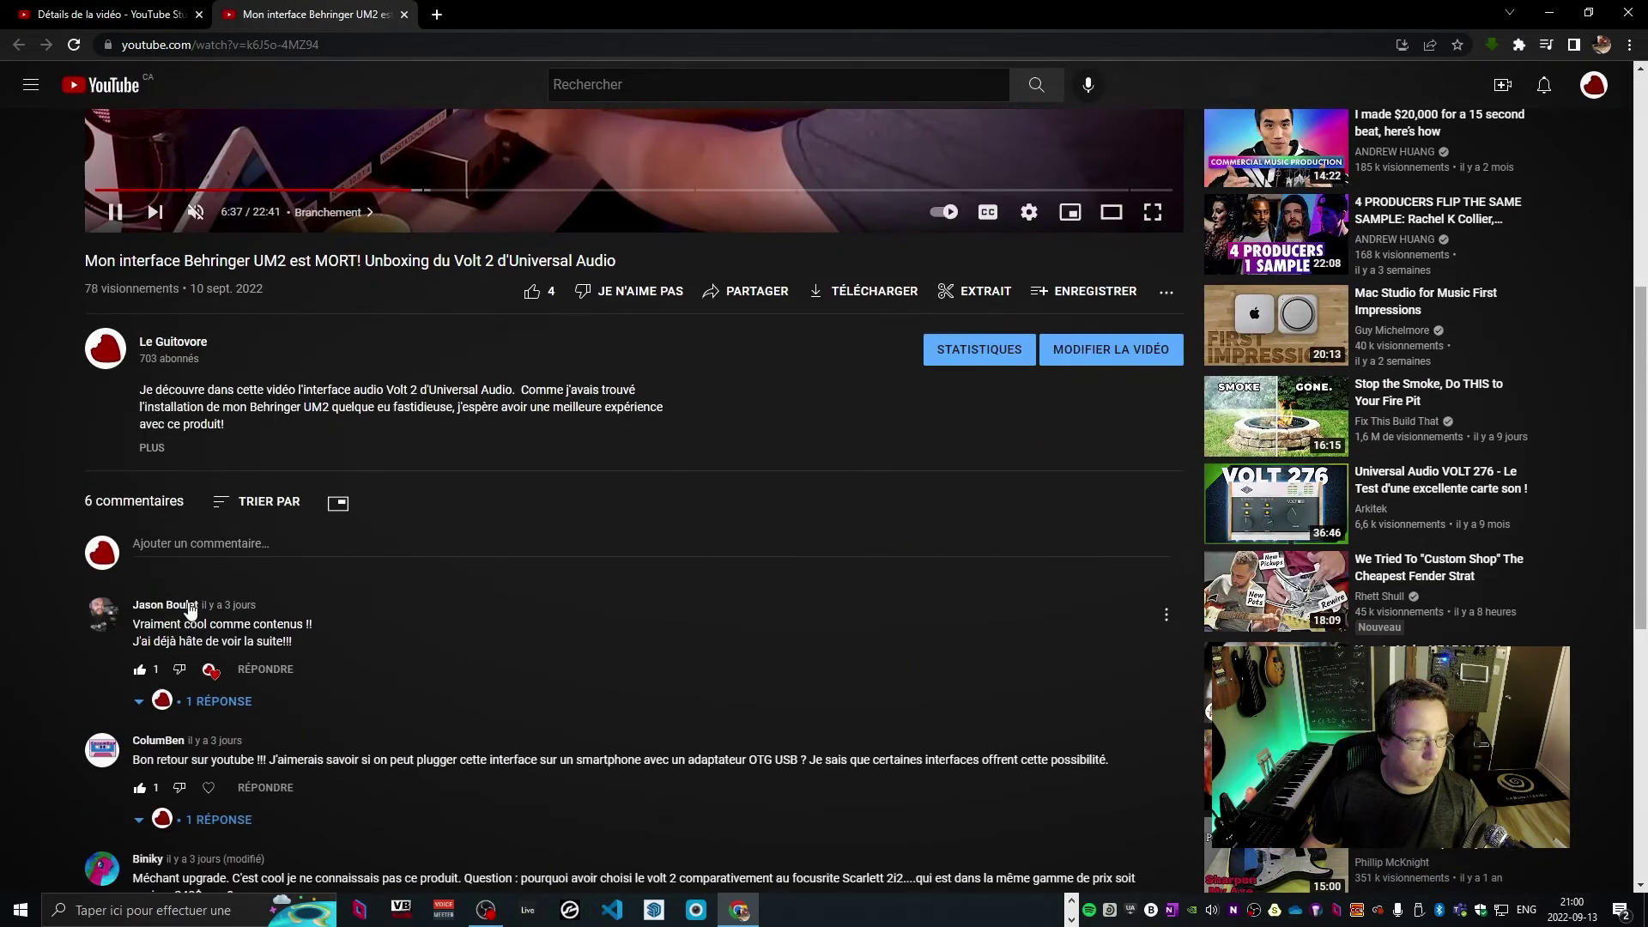
pyautogui.click(151, 447)
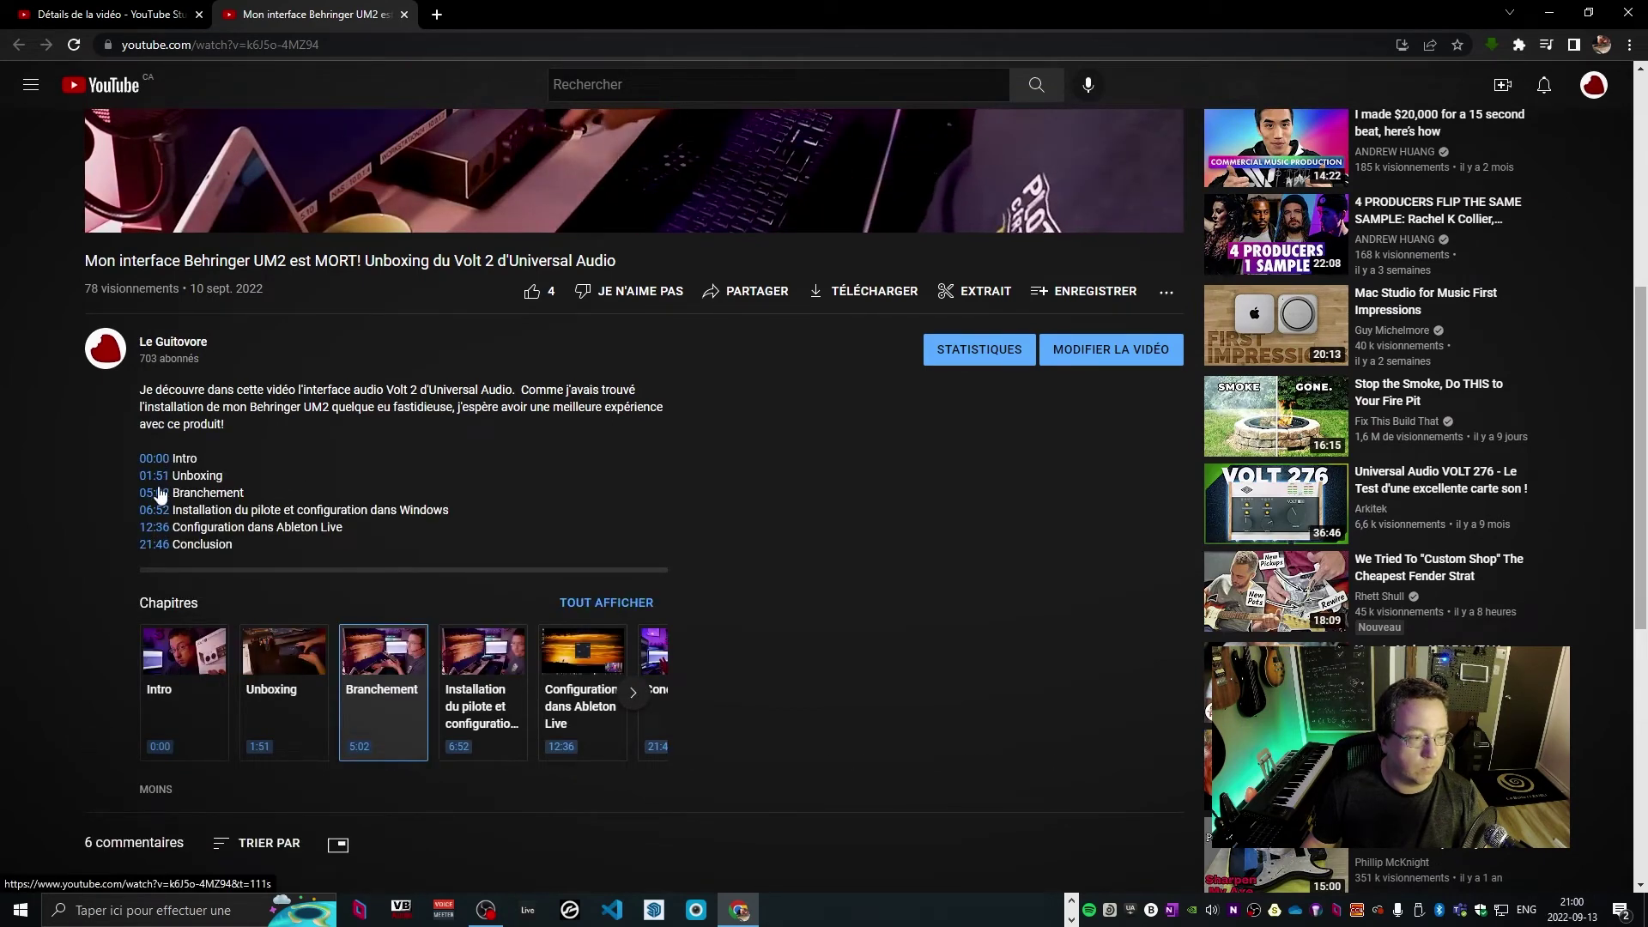
pyautogui.hotkey('ctrl', 'w')
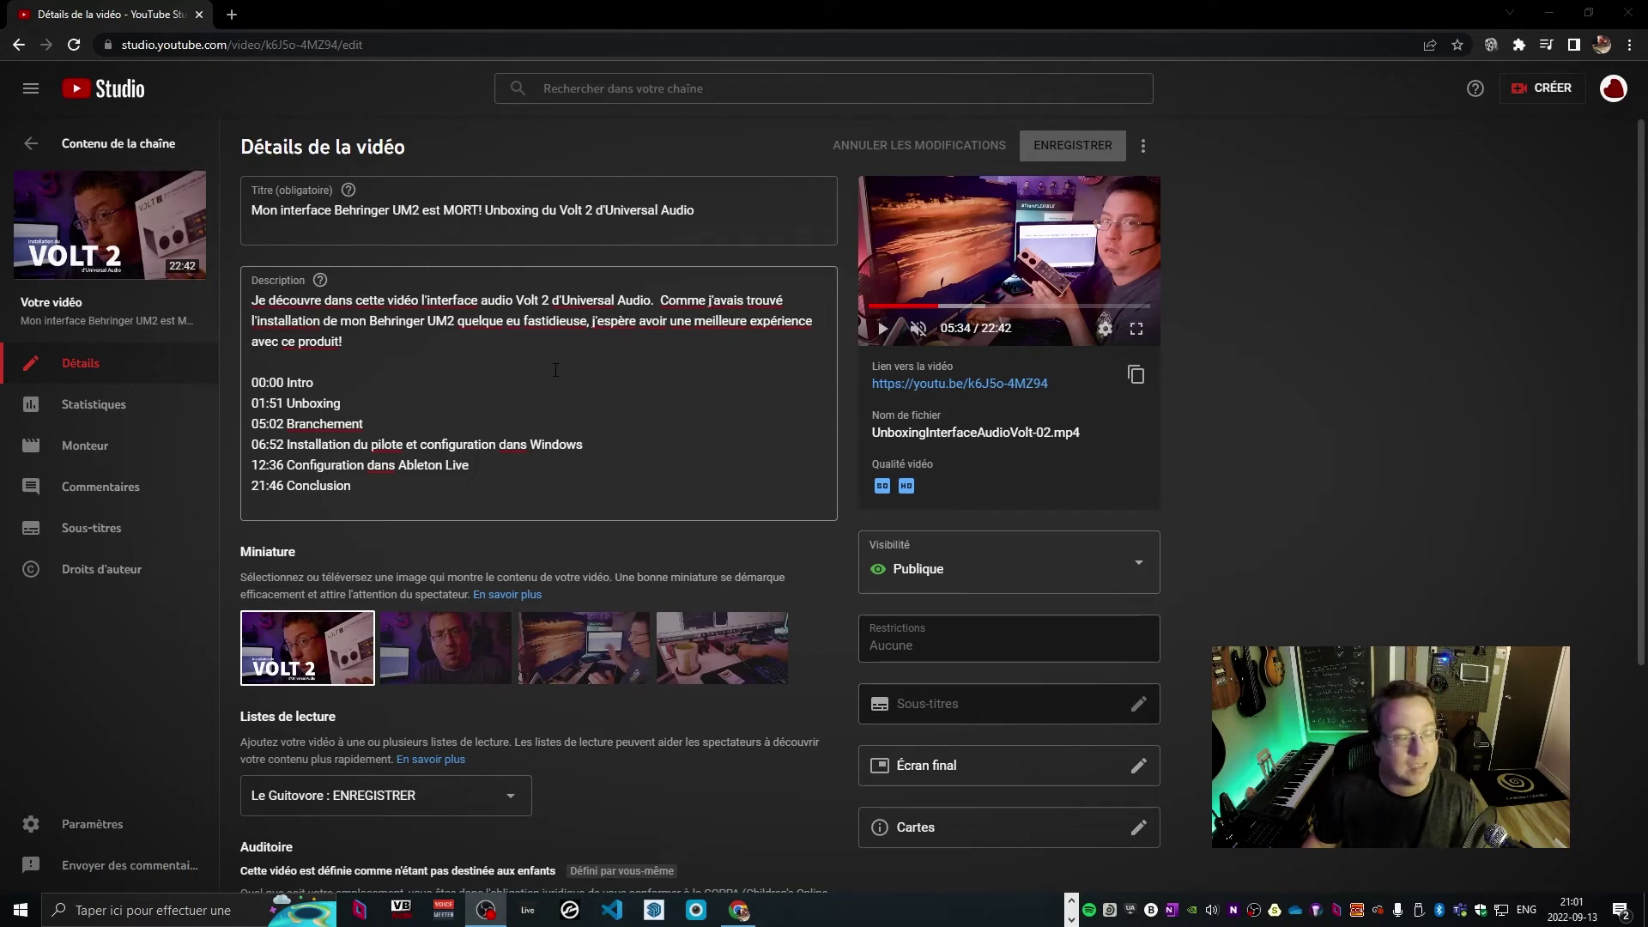
# Open the Volt 2 video's cards and move the existing video card to 05:59:29 on the timeline
pyautogui.click(960, 829)
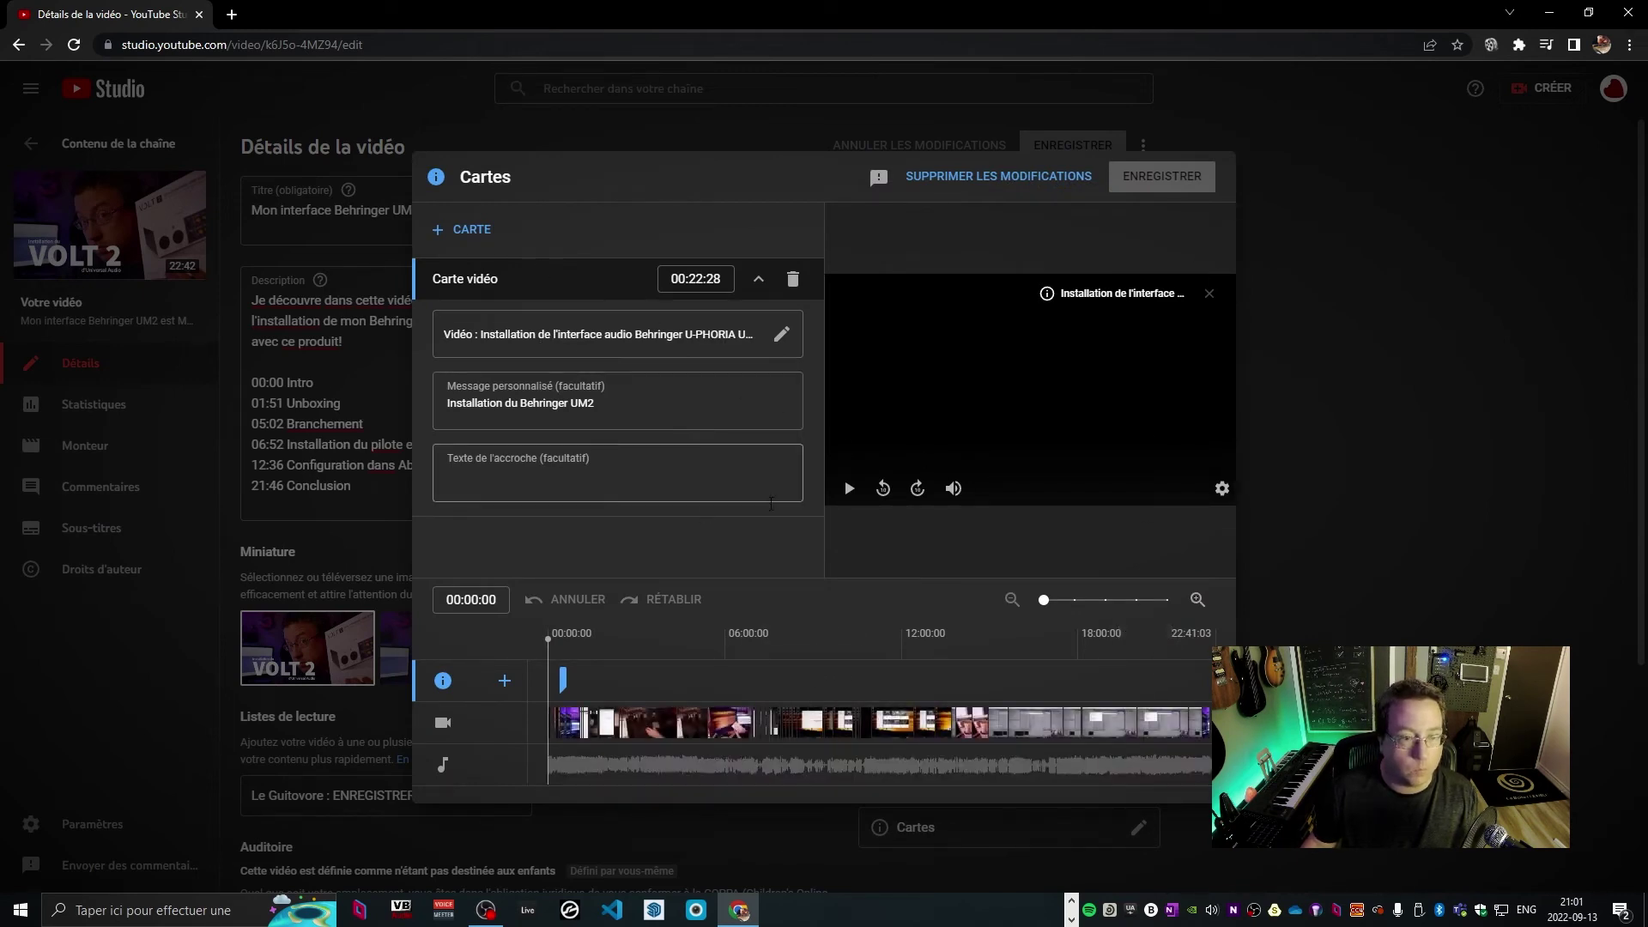
pyautogui.moveTo(563, 680); pyautogui.dragTo(814, 678)
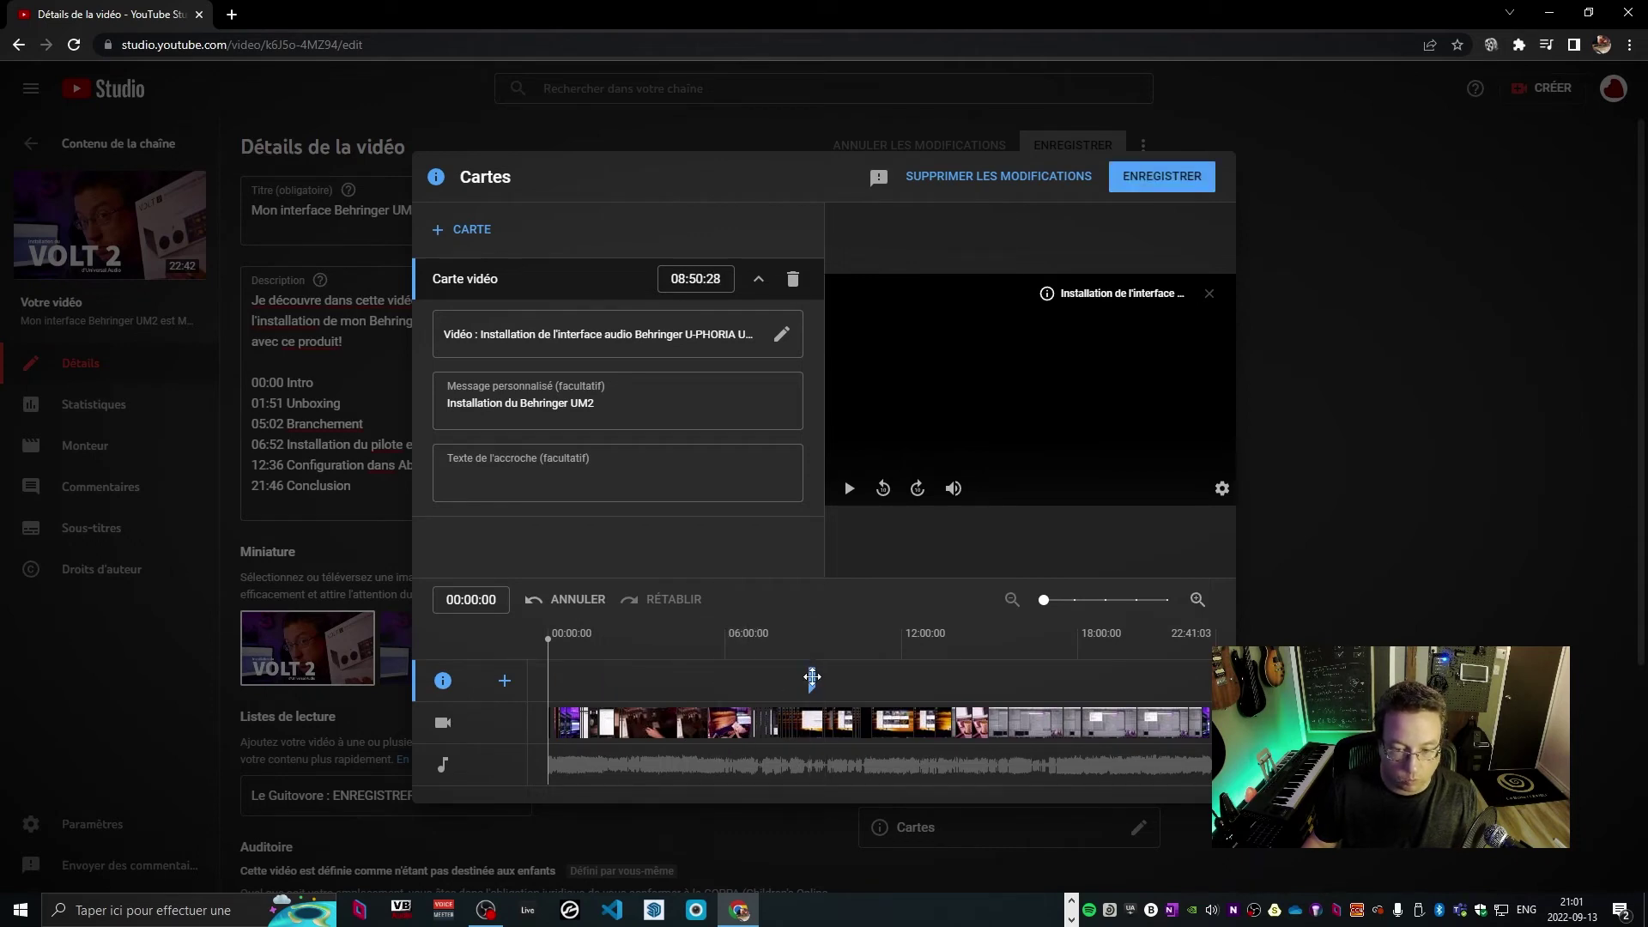
pyautogui.moveTo(812, 677); pyautogui.dragTo(727, 680)
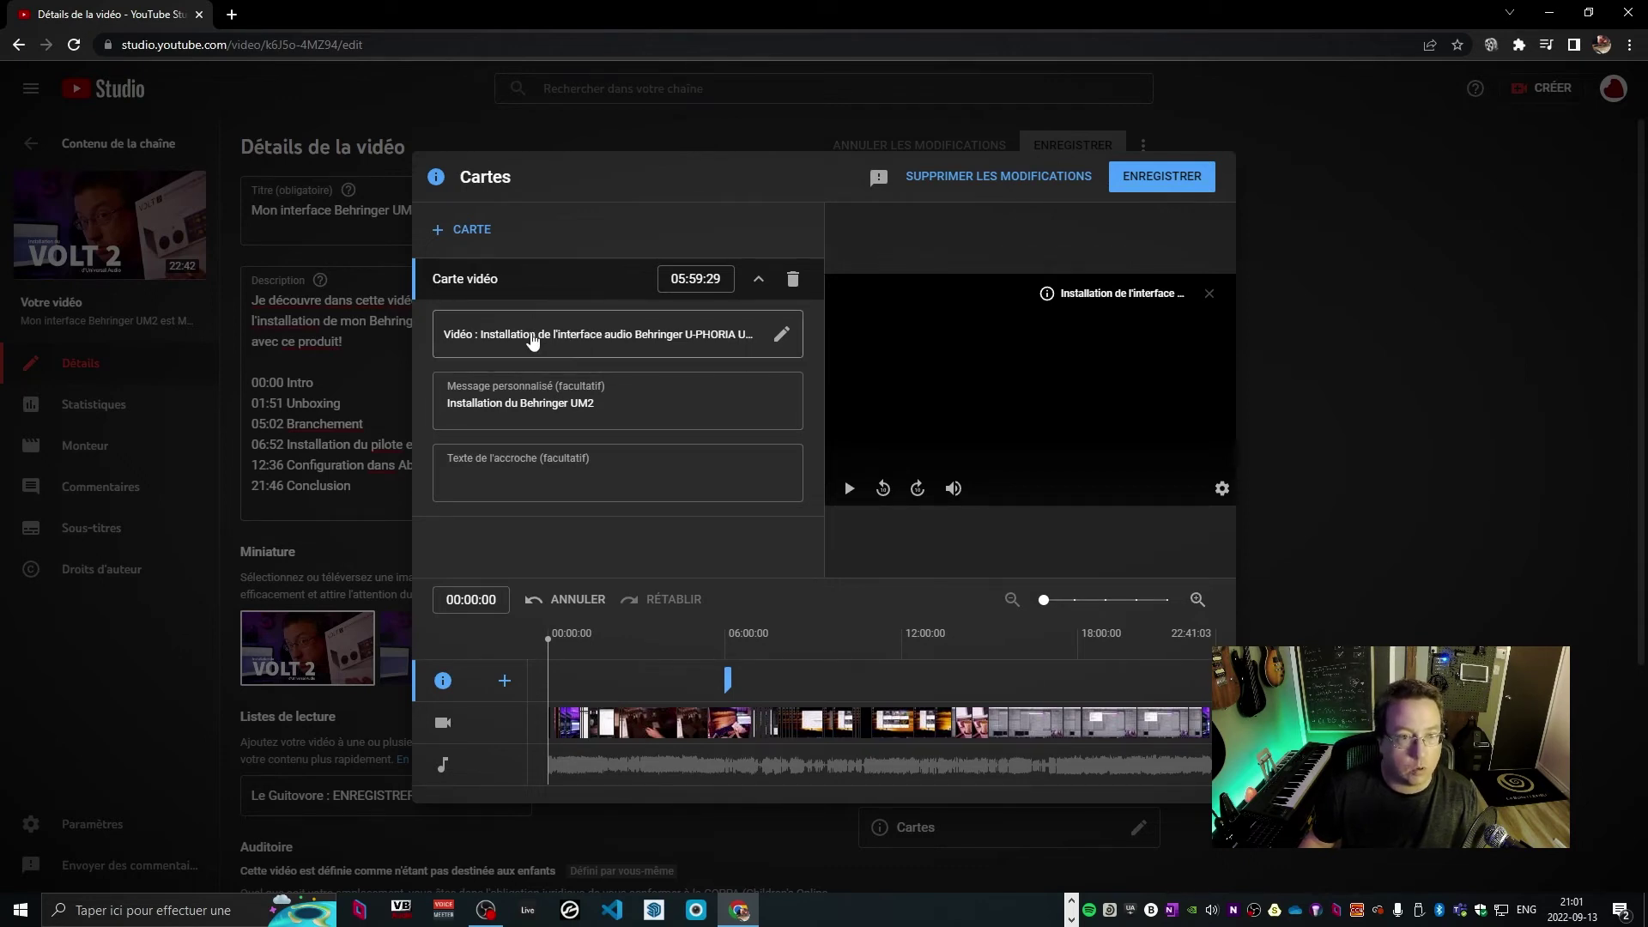
# Link the video card to "Éliminer les frettes coupantes et protubérantes" and save the card changes
pyautogui.click(532, 339)
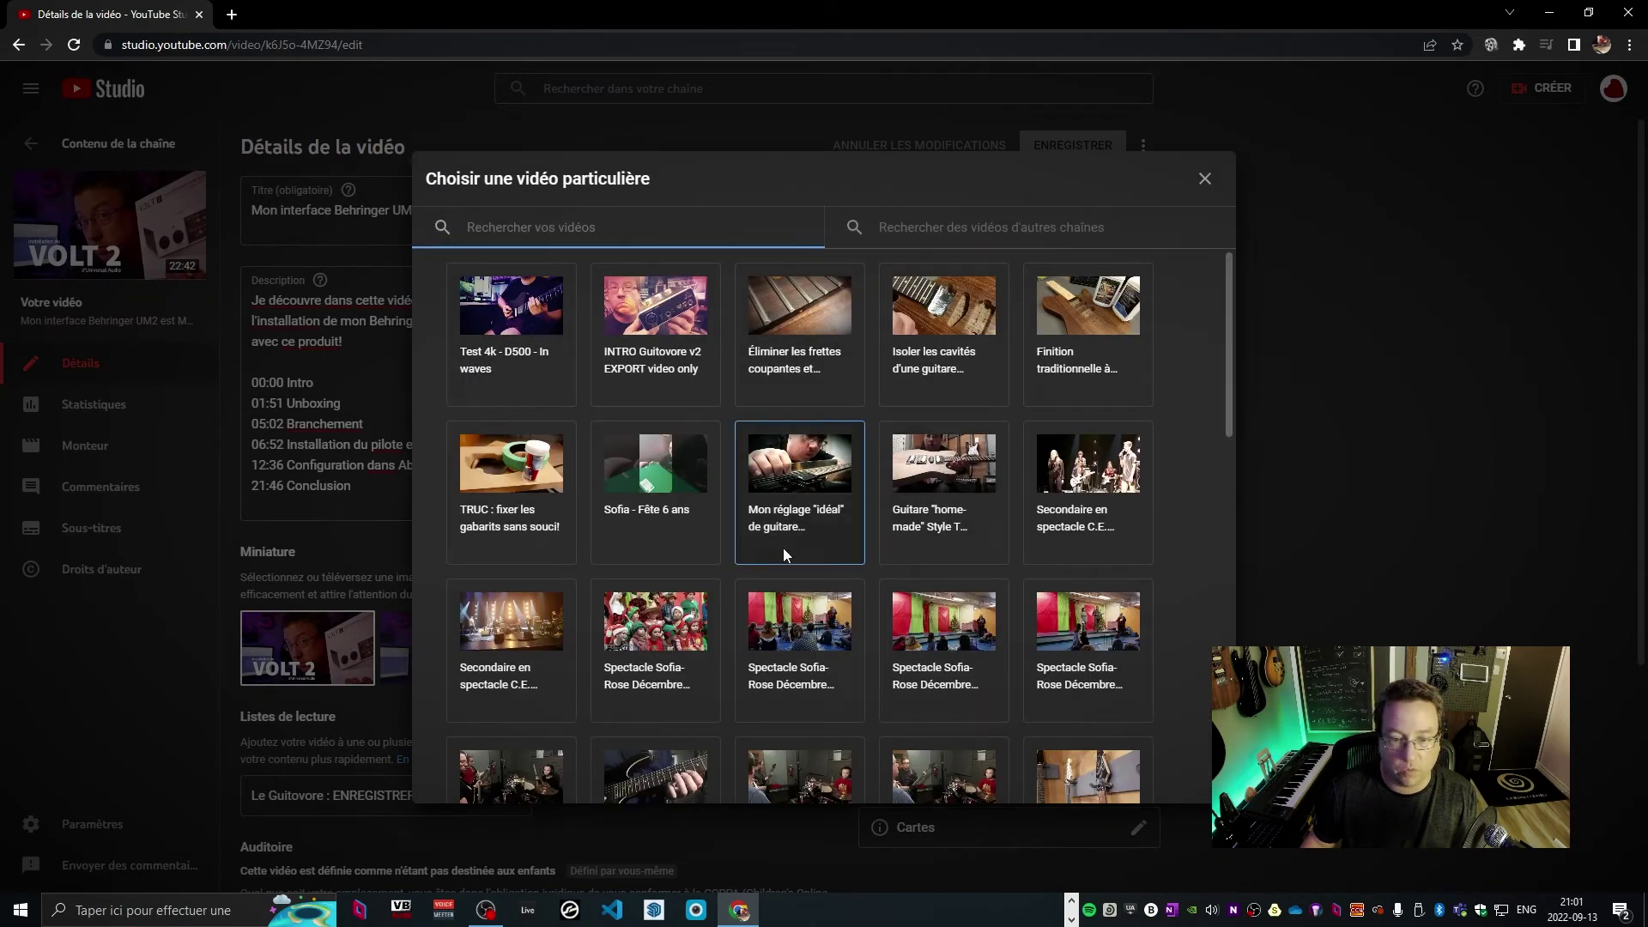
pyautogui.scroll(-3, 738, 534)
pyautogui.scroll(3, 721, 525)
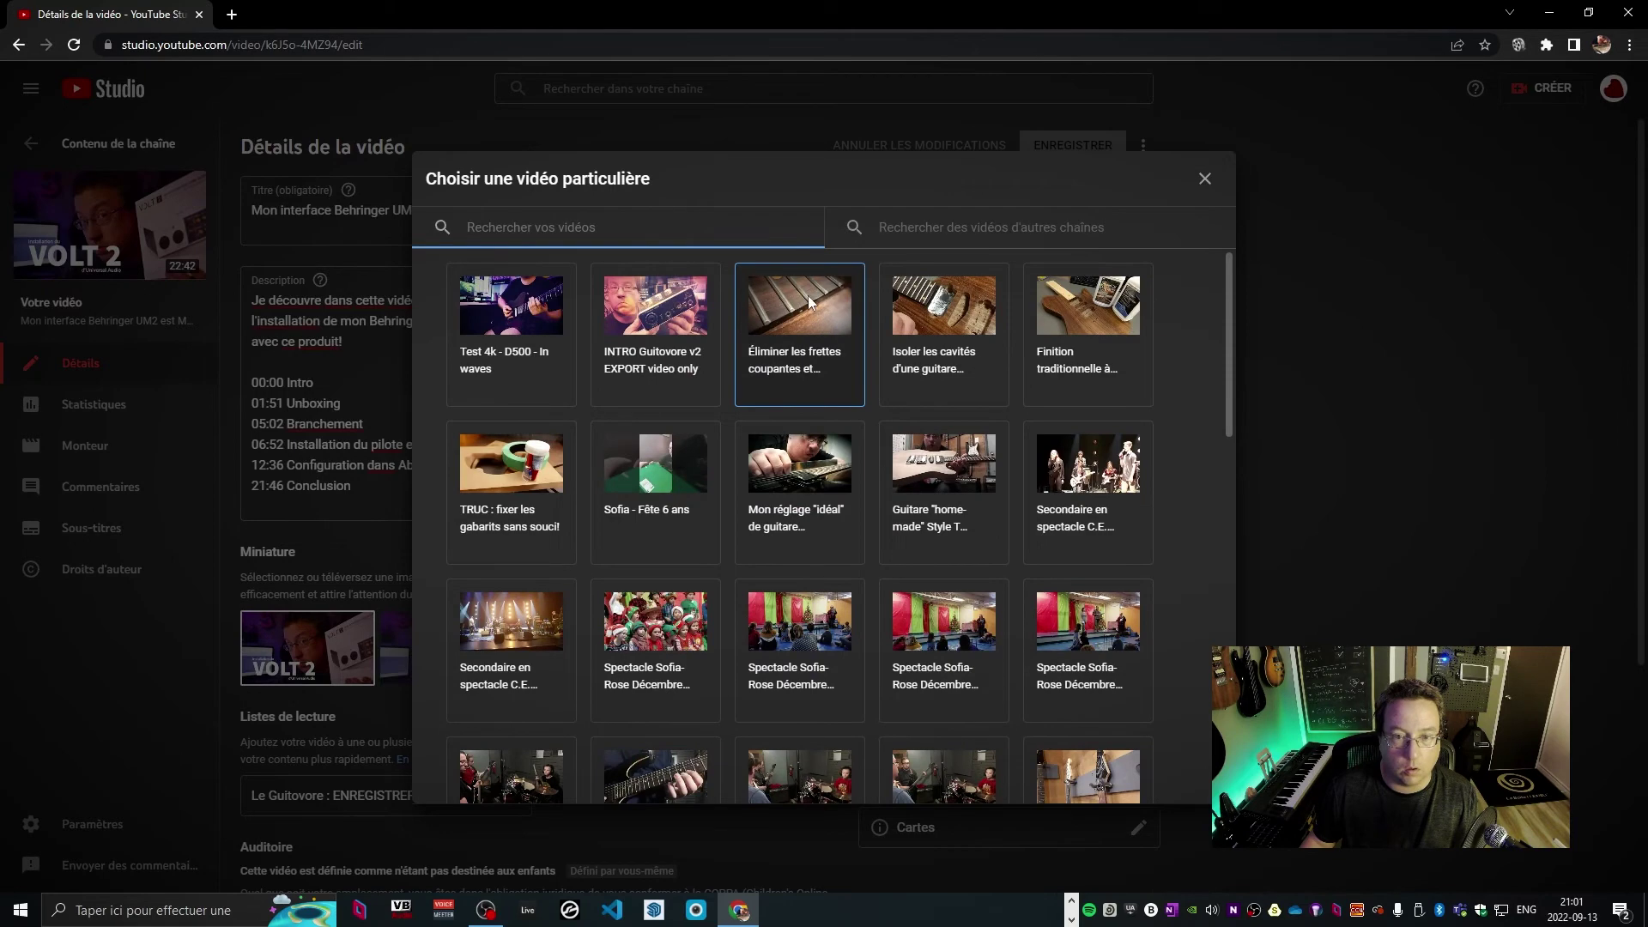
pyautogui.click(807, 297)
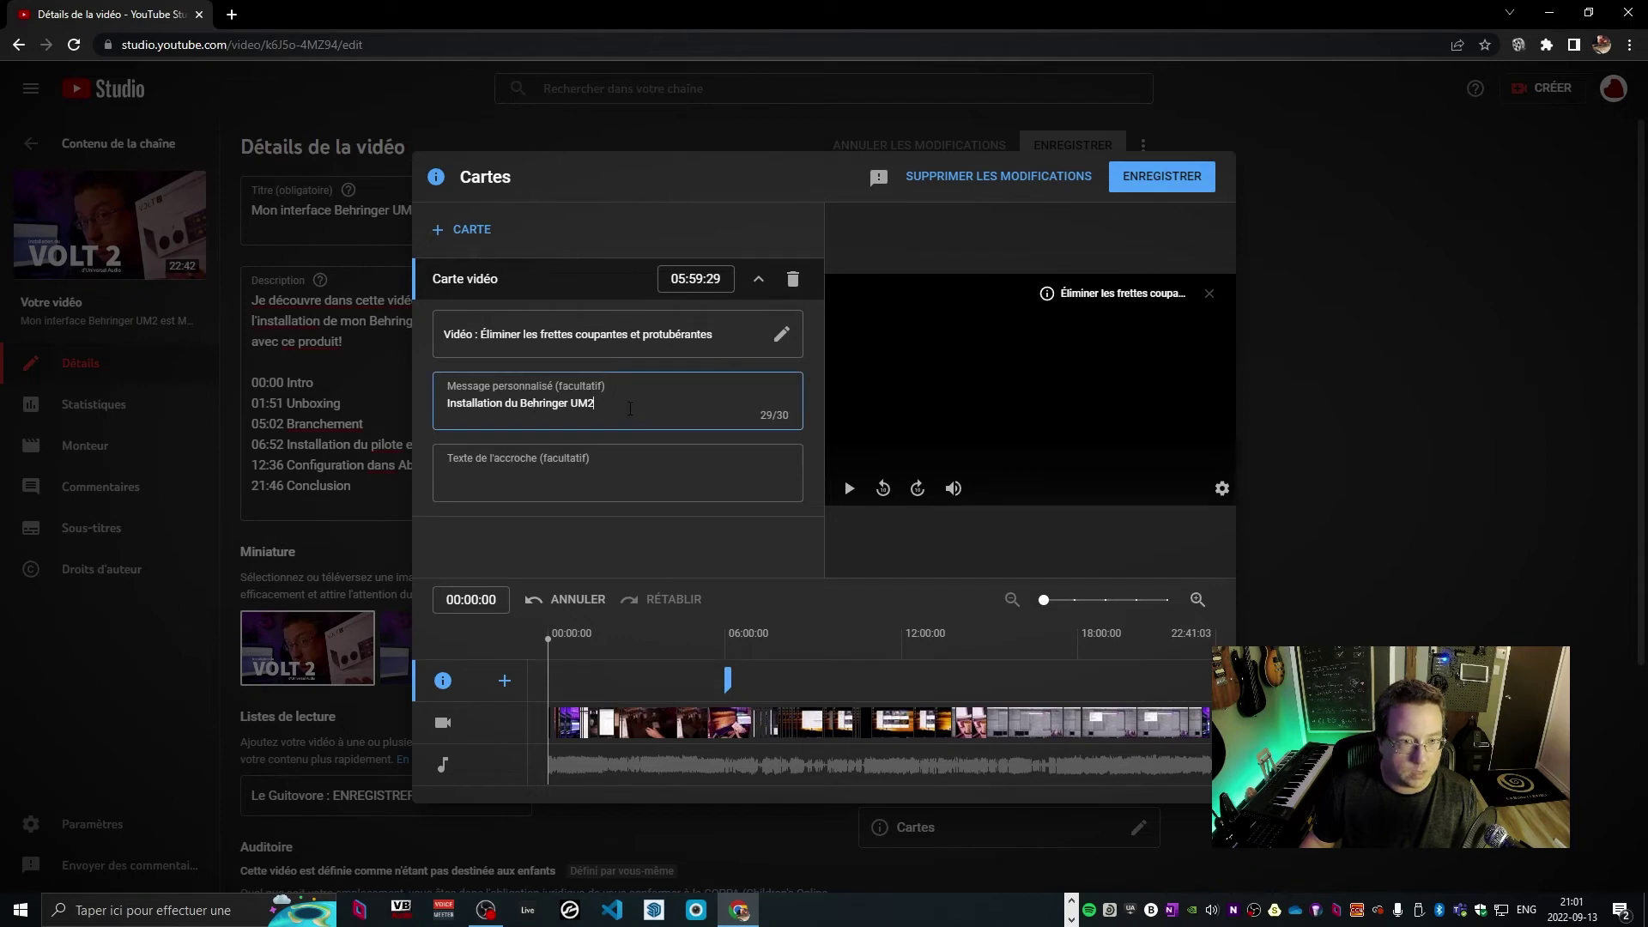
pyautogui.click(532, 476)
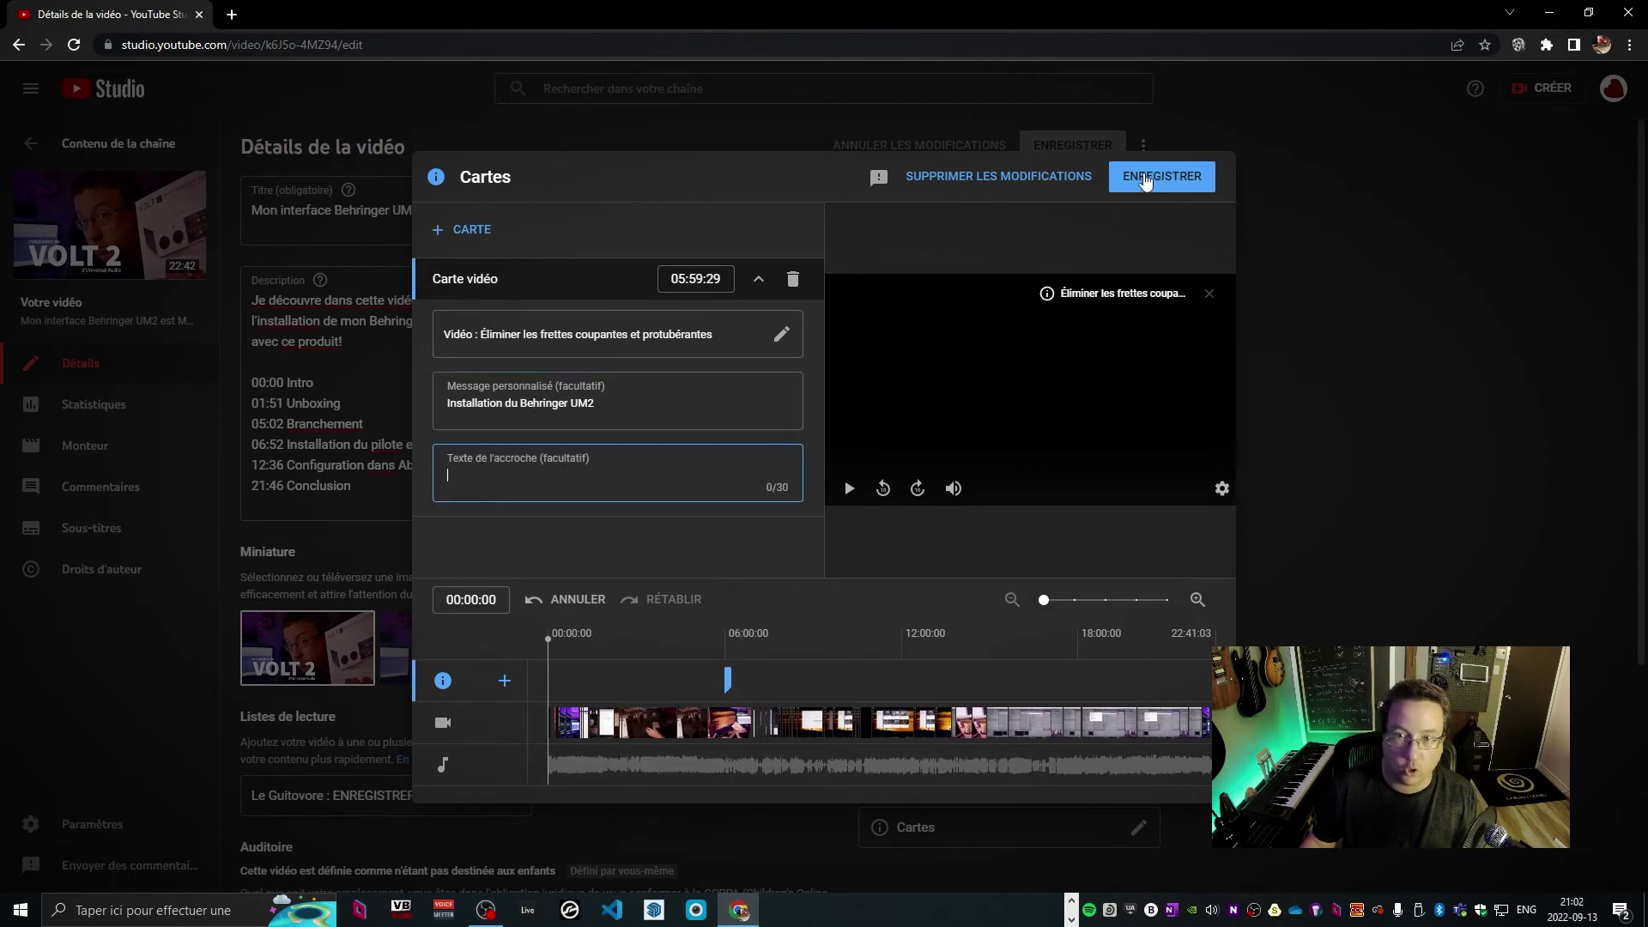
pyautogui.click(1144, 179)
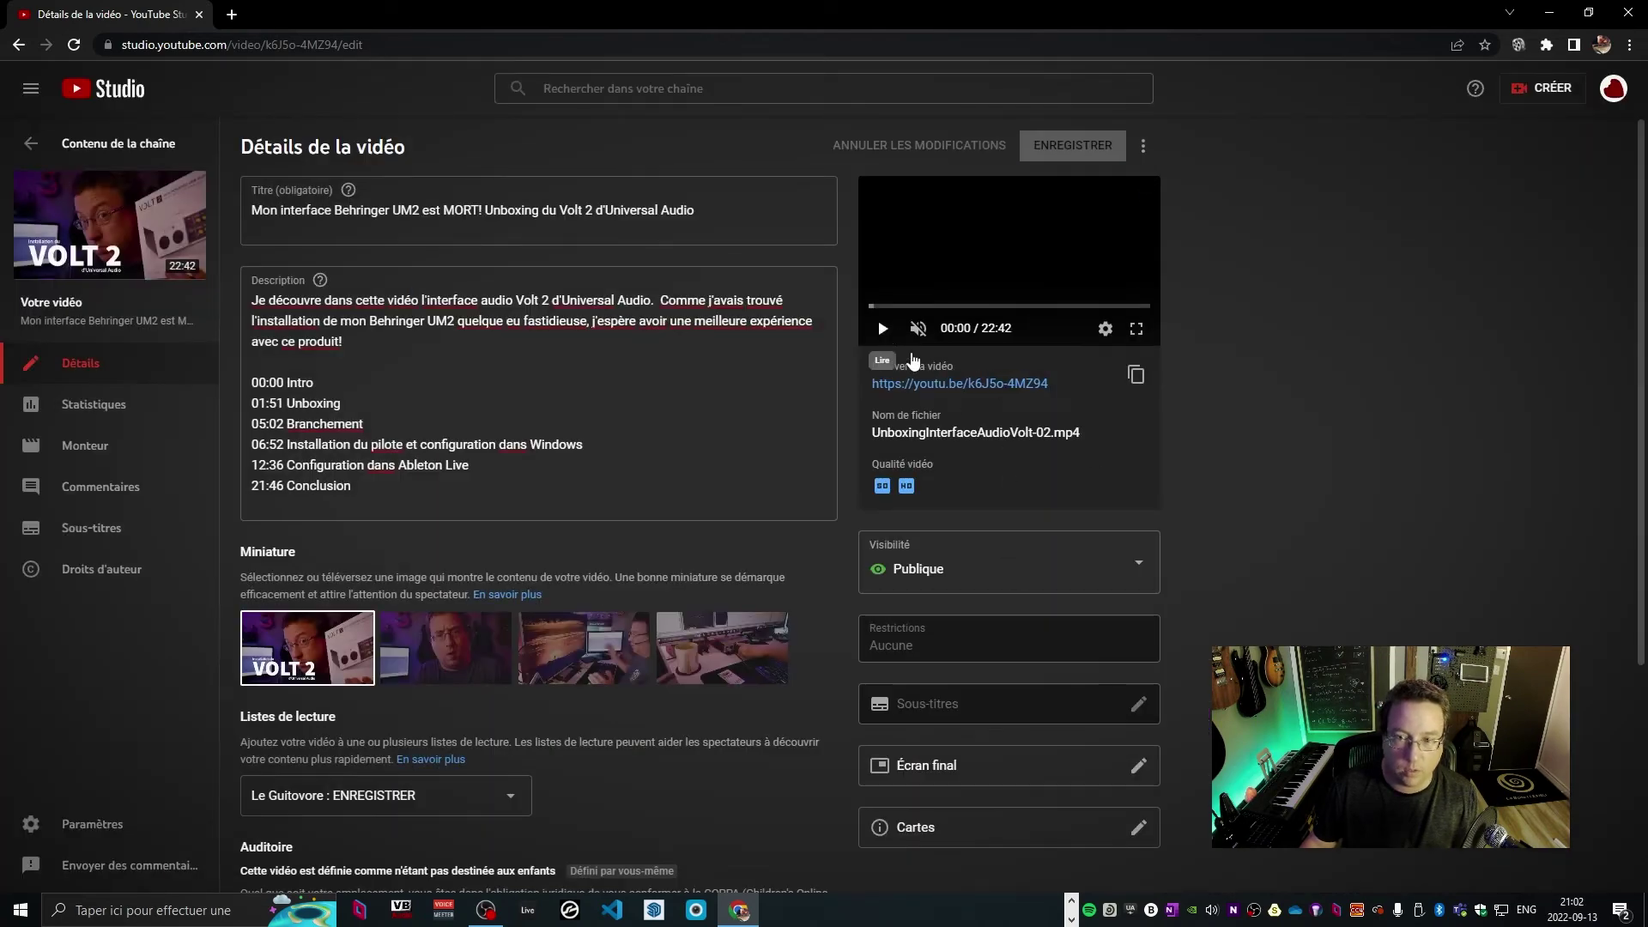
# Open the Volt 2 video's watch page and check the suggested-video card at about 6:03 in playback
pyautogui.click(912, 383)
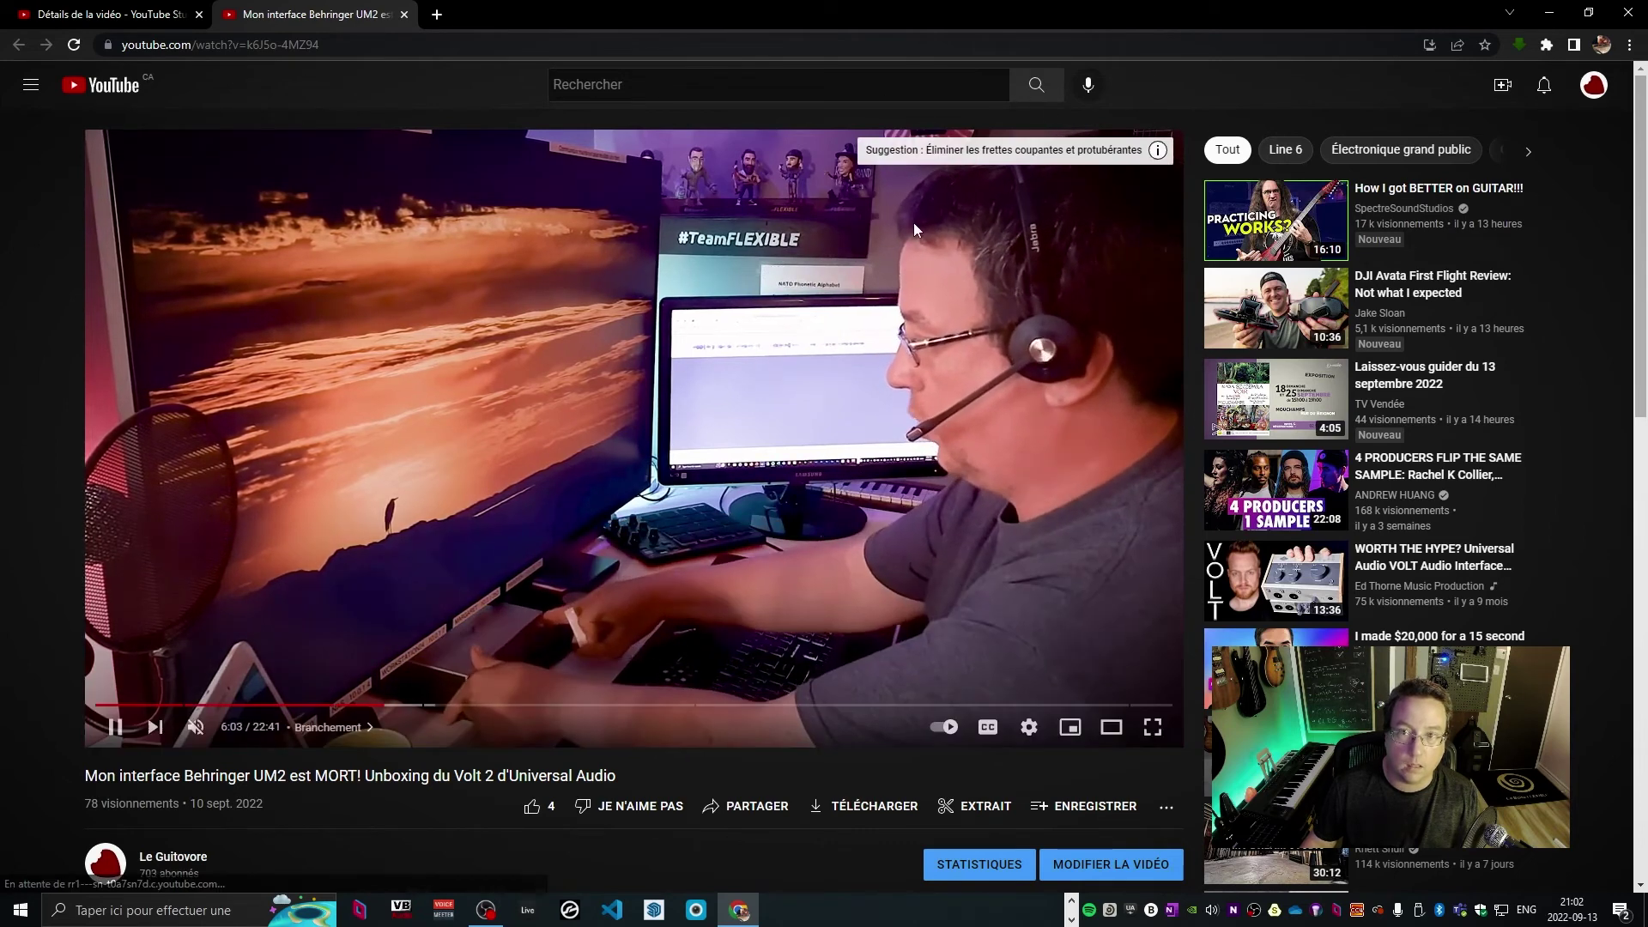
pyautogui.click(1020, 151)
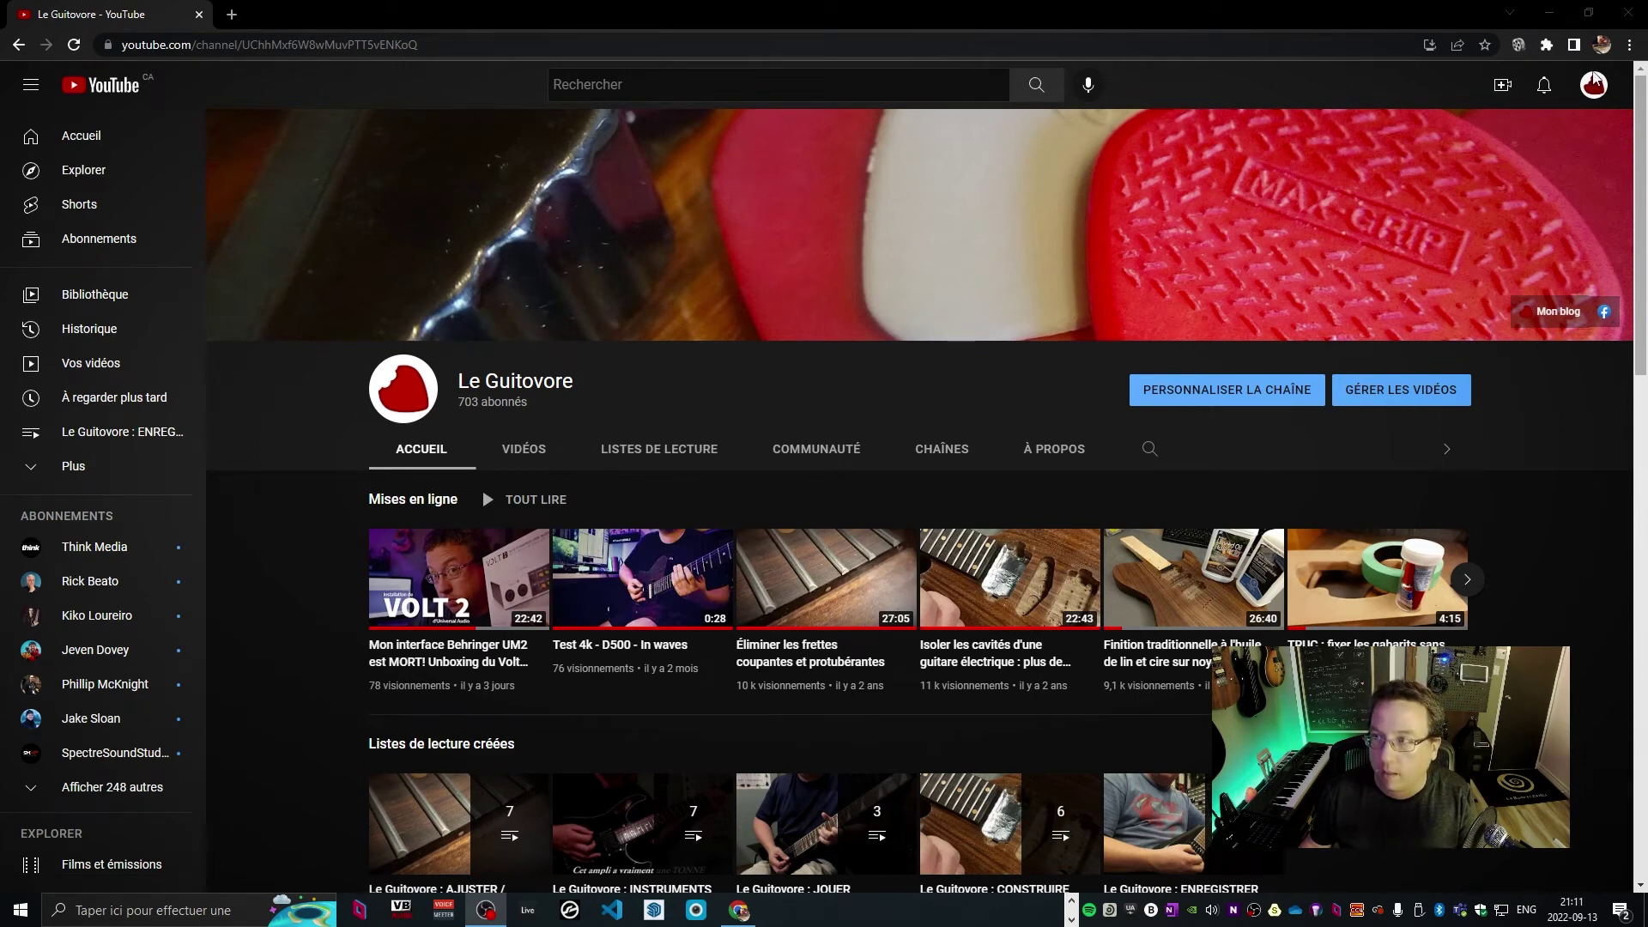
# Open YouTube Studio from the channel page and review the list of videos in the channel content
pyautogui.click(1594, 85)
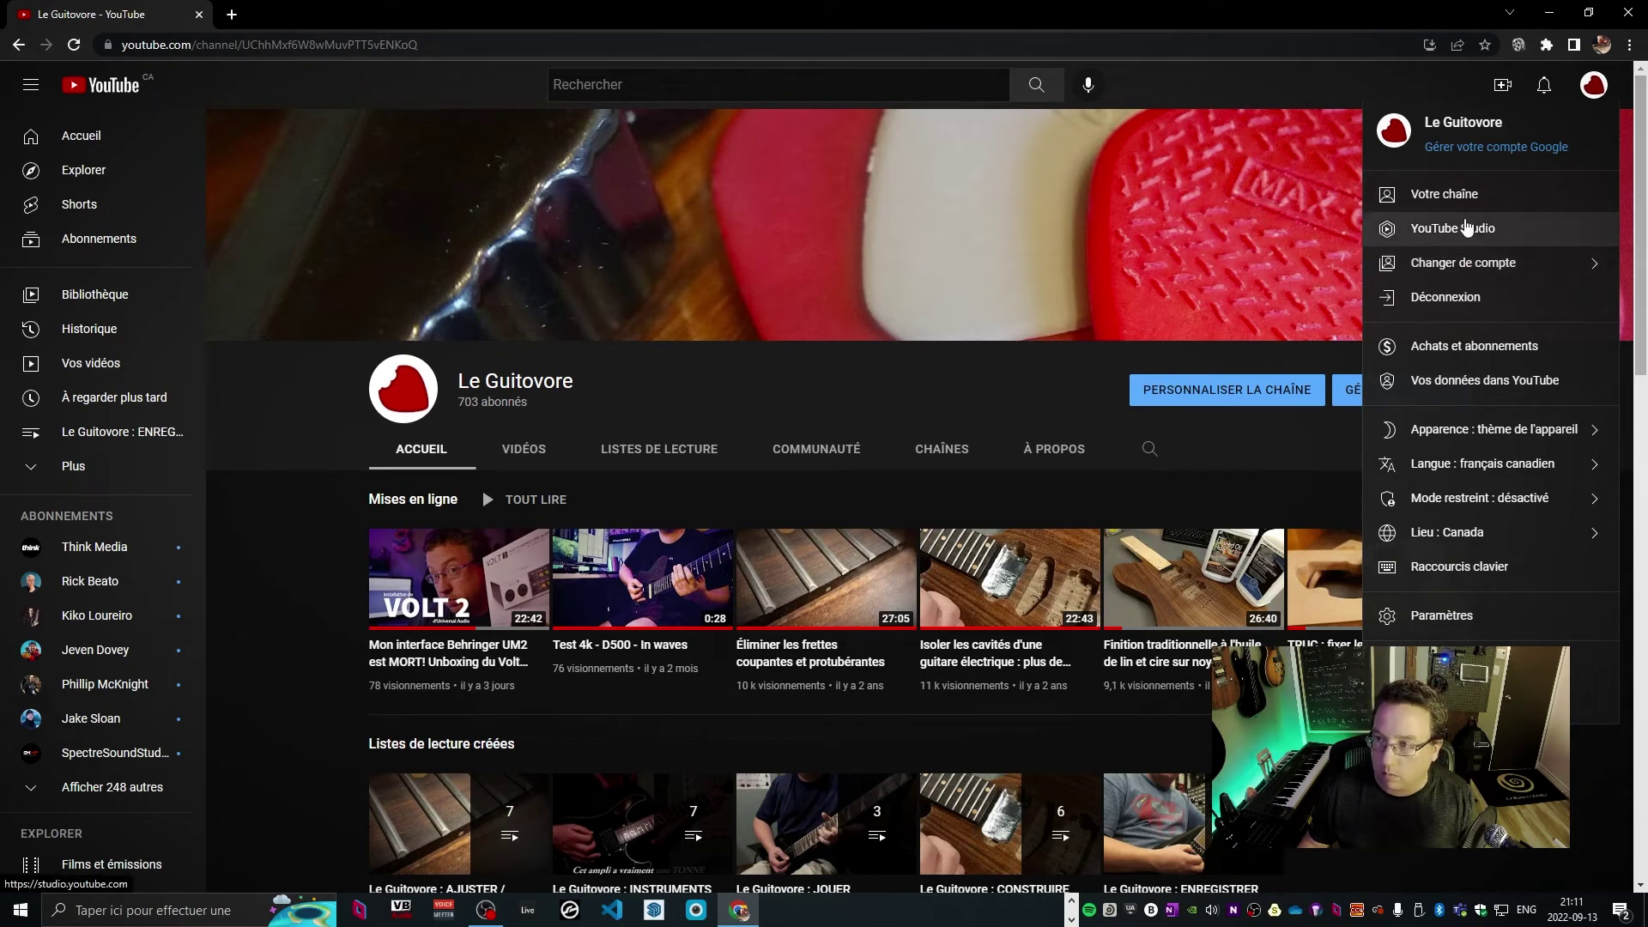
pyautogui.click(1466, 227)
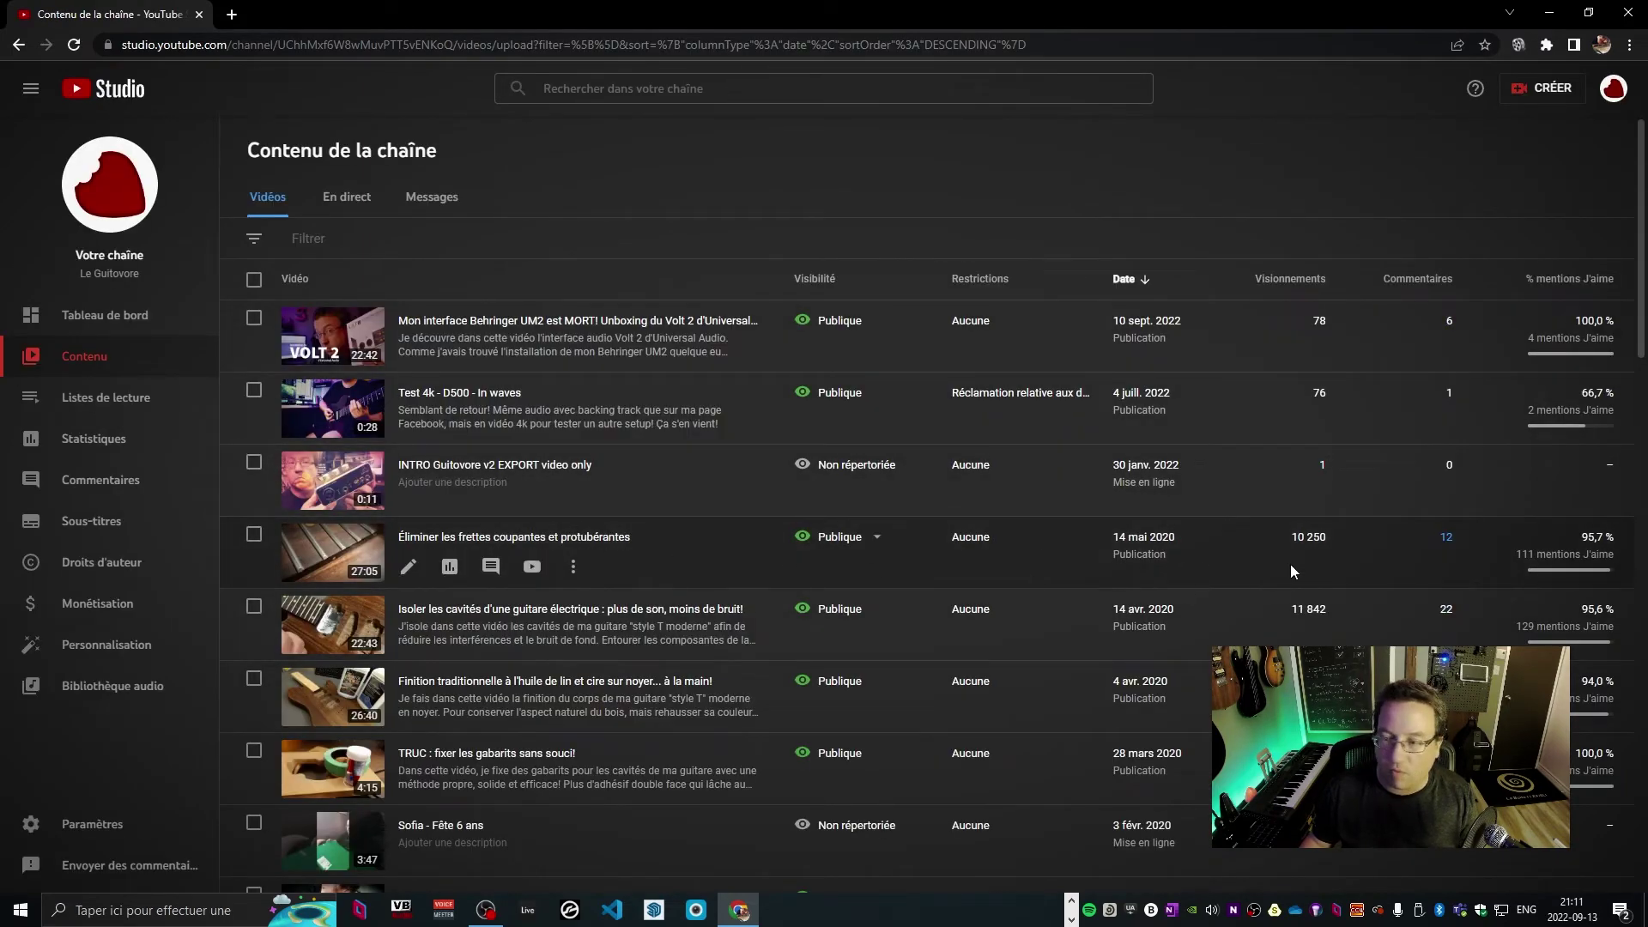
pyautogui.scroll(-1, 1290, 569)
pyautogui.scroll(1, 1027, 589)
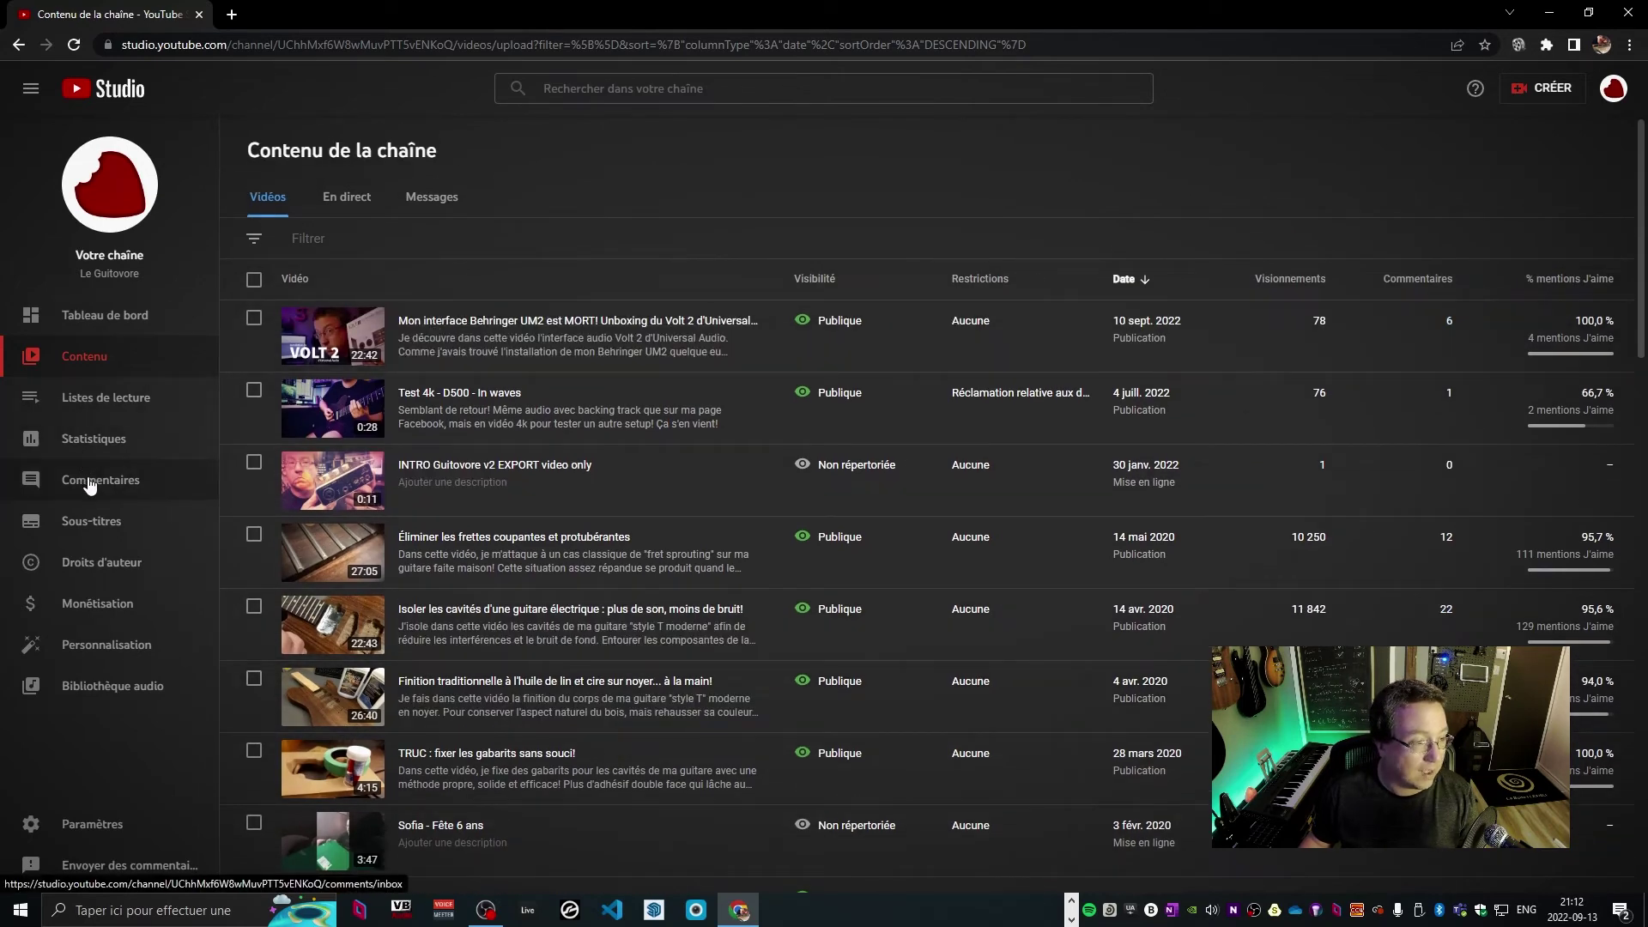
# In the channel comments, like the first unanswered comment and open a reply to it
pyautogui.click(91, 483)
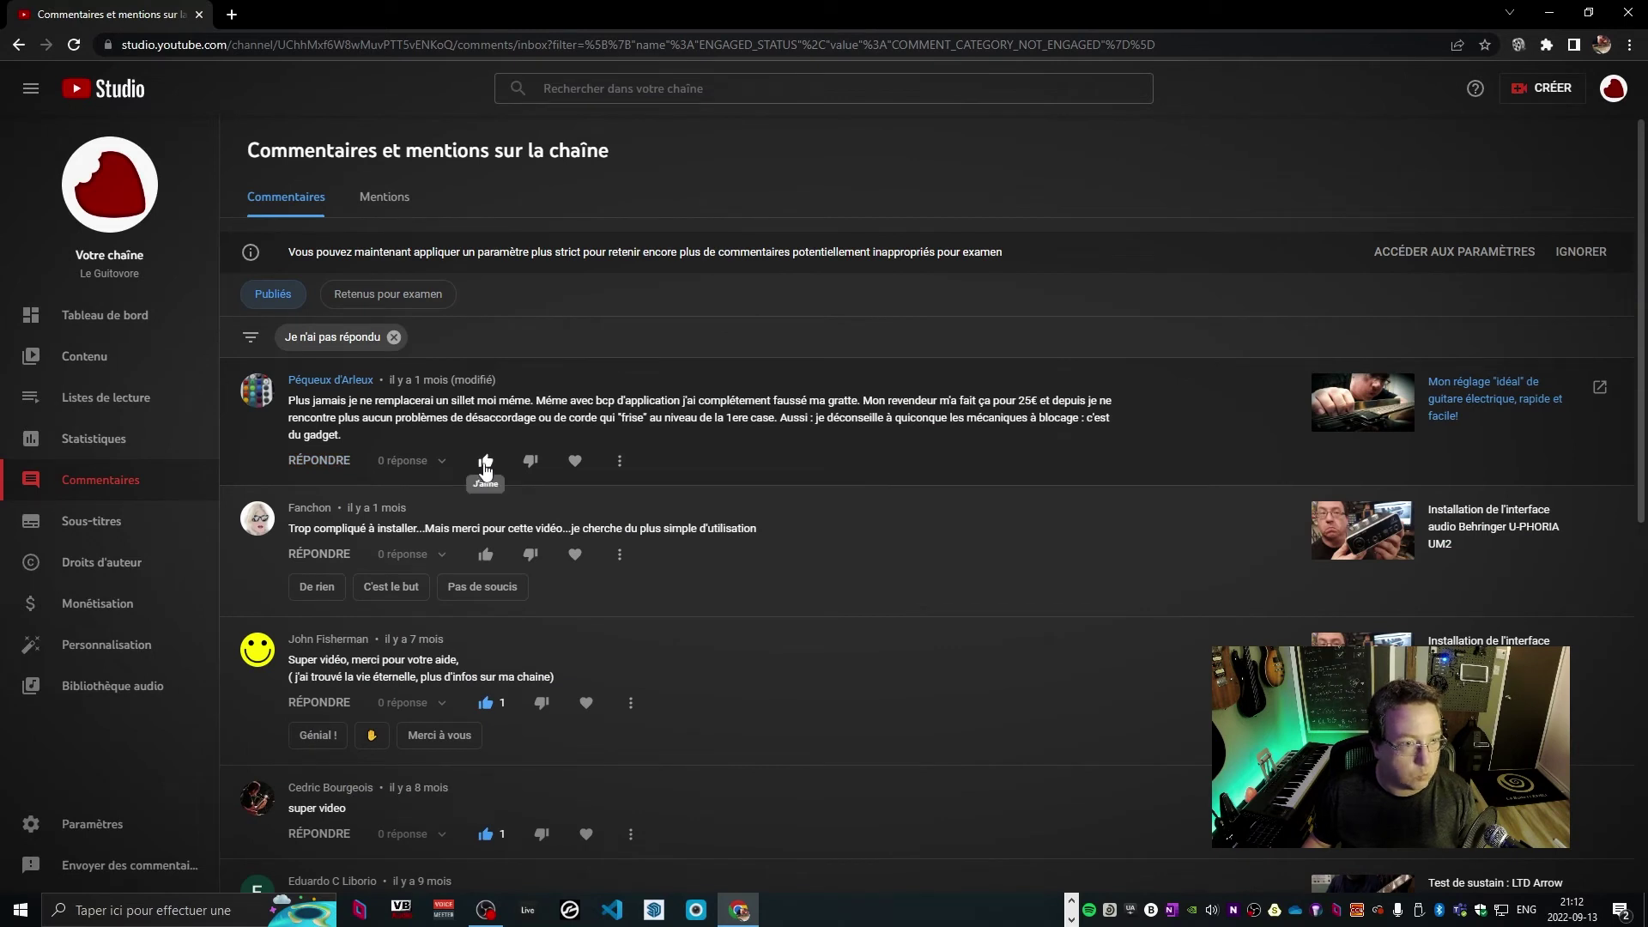
pyautogui.click(486, 464)
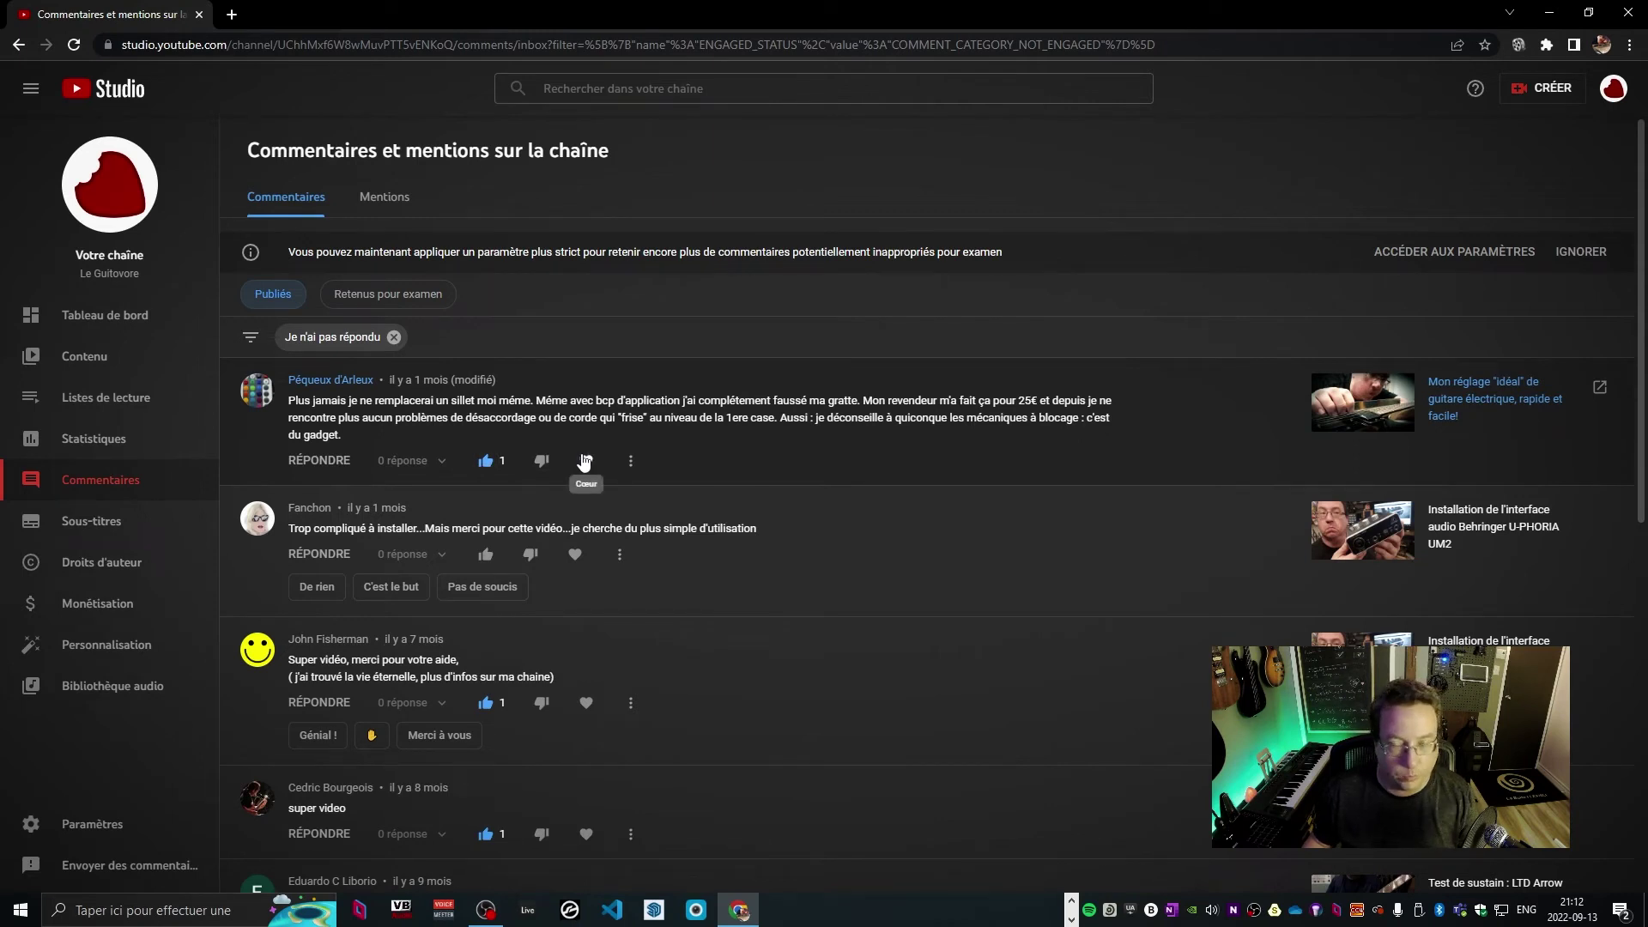
pyautogui.click(331, 460)
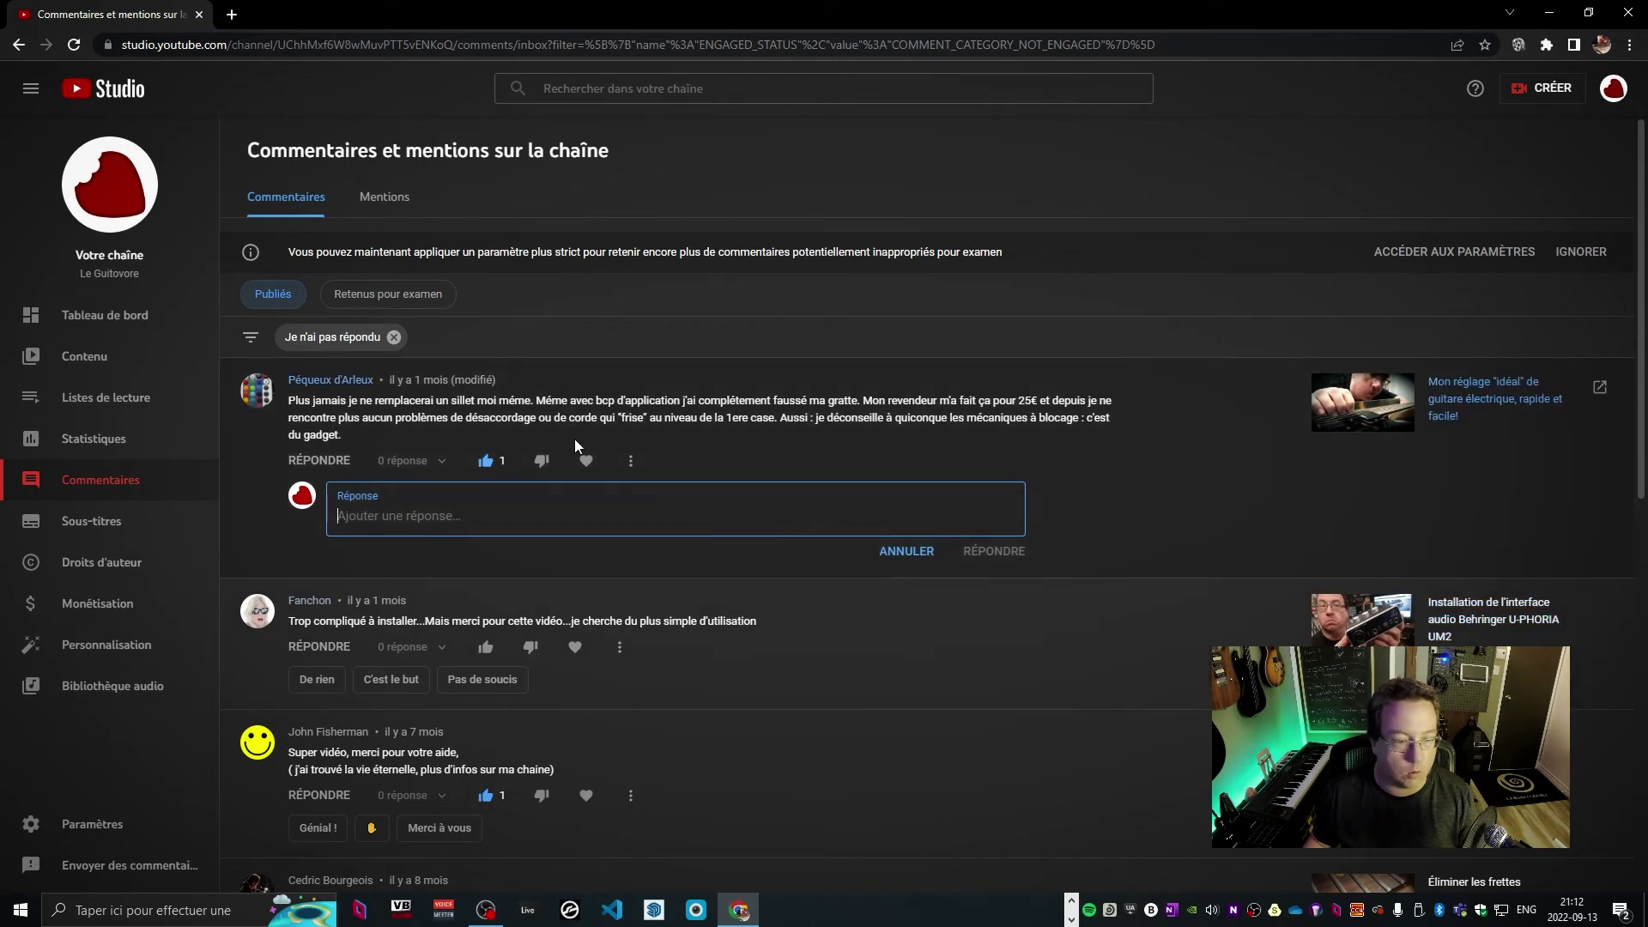
# Examine the other unanswered channel comments and their suggested quick replies
pyautogui.scroll(-1, 571, 455)
pyautogui.scroll(-7, 566, 490)
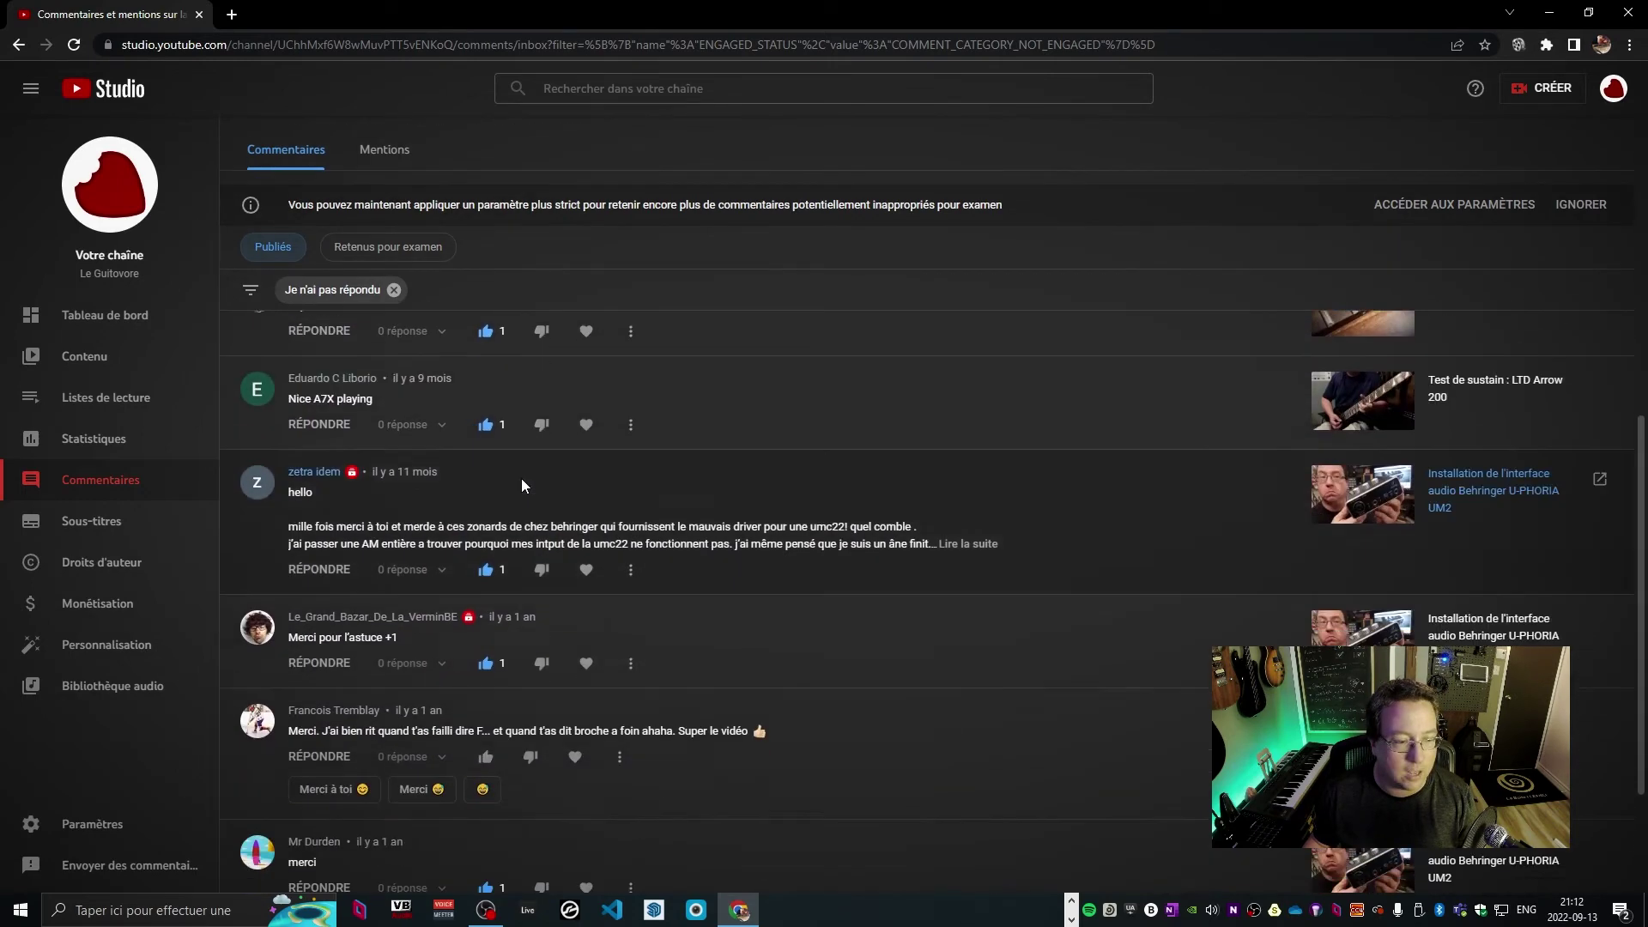
pyautogui.scroll(-2, 1012, 433)
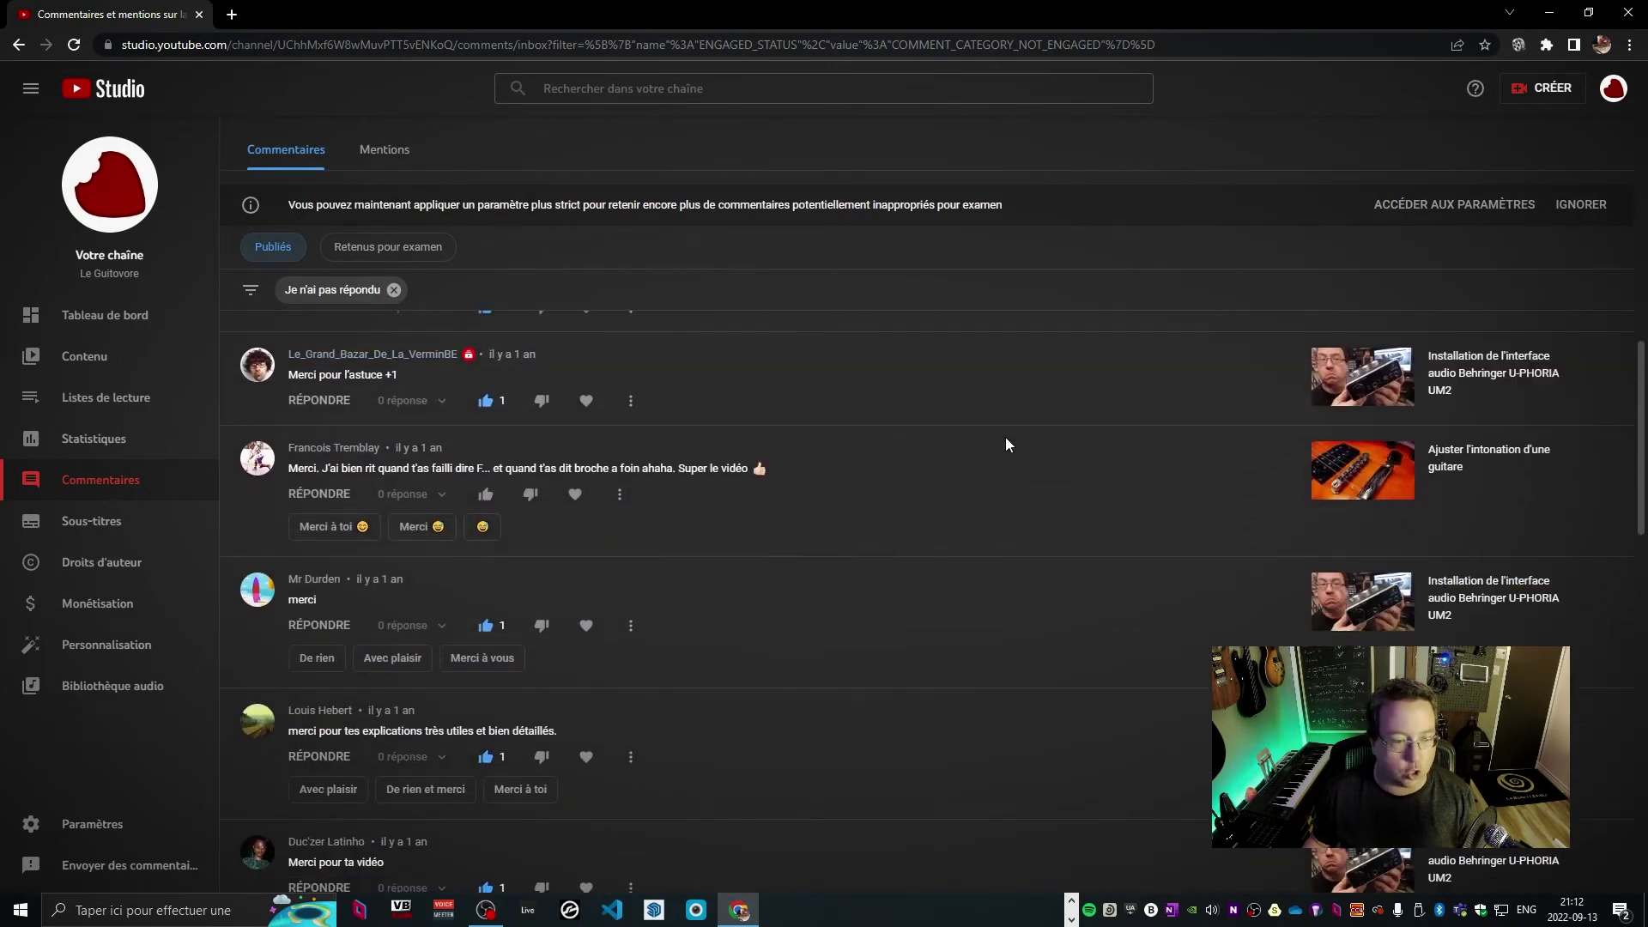
pyautogui.scroll(-2, 986, 463)
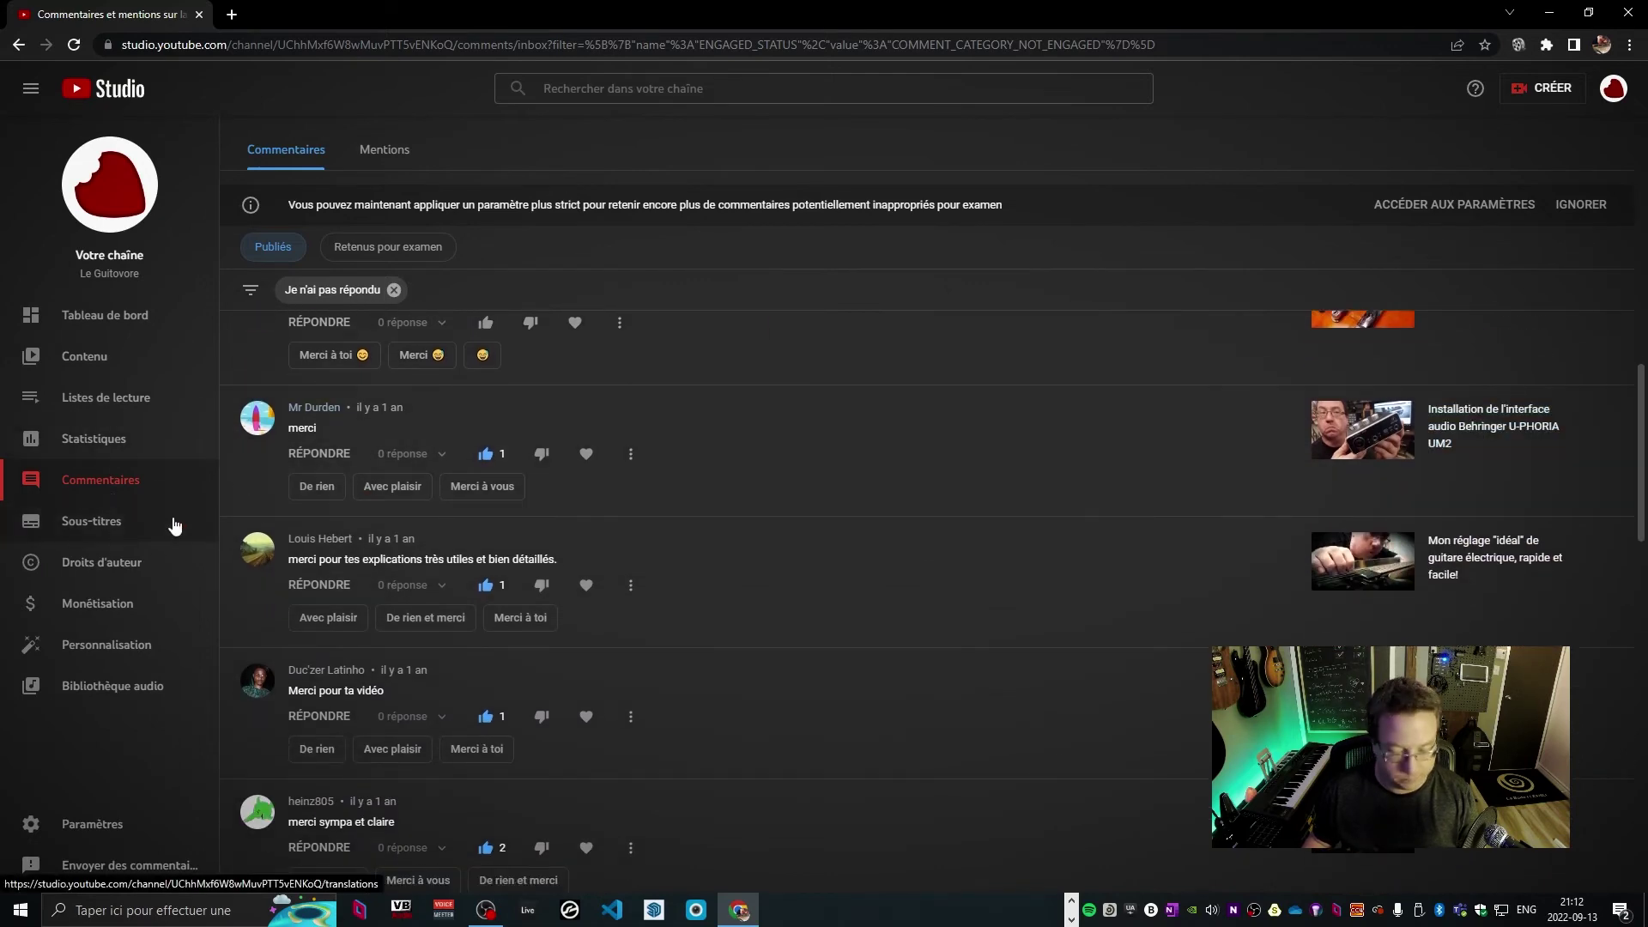
# Open the channel statistics overview and view it for the last 90 days and the last 365 days
pyautogui.click(191, 442)
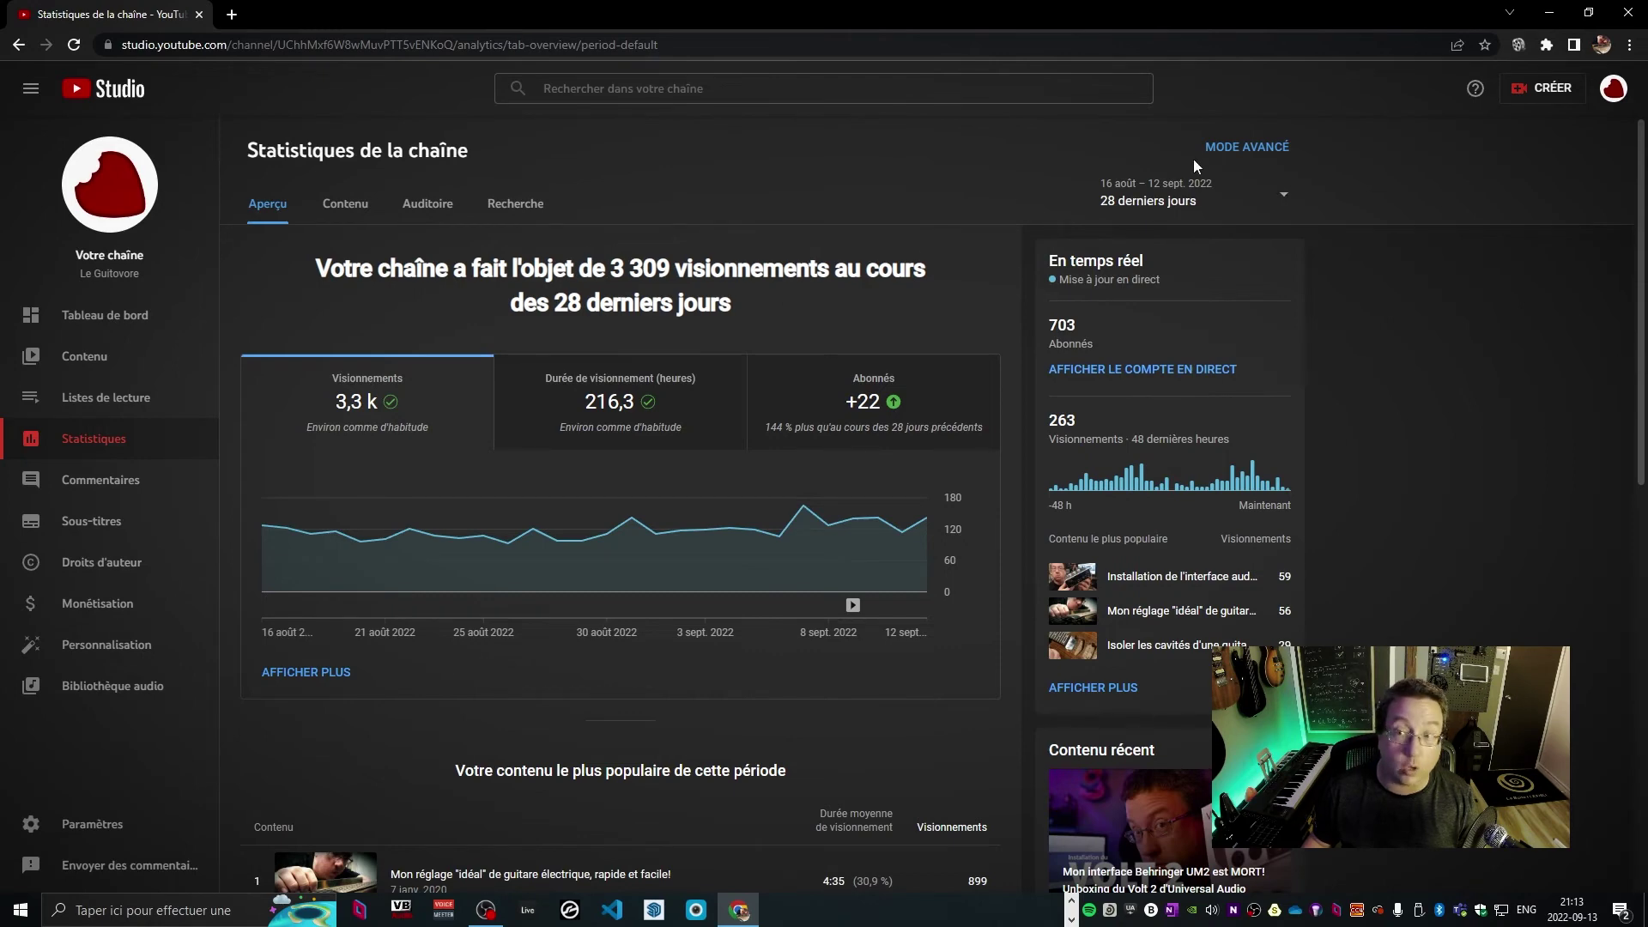
pyautogui.click(1174, 196)
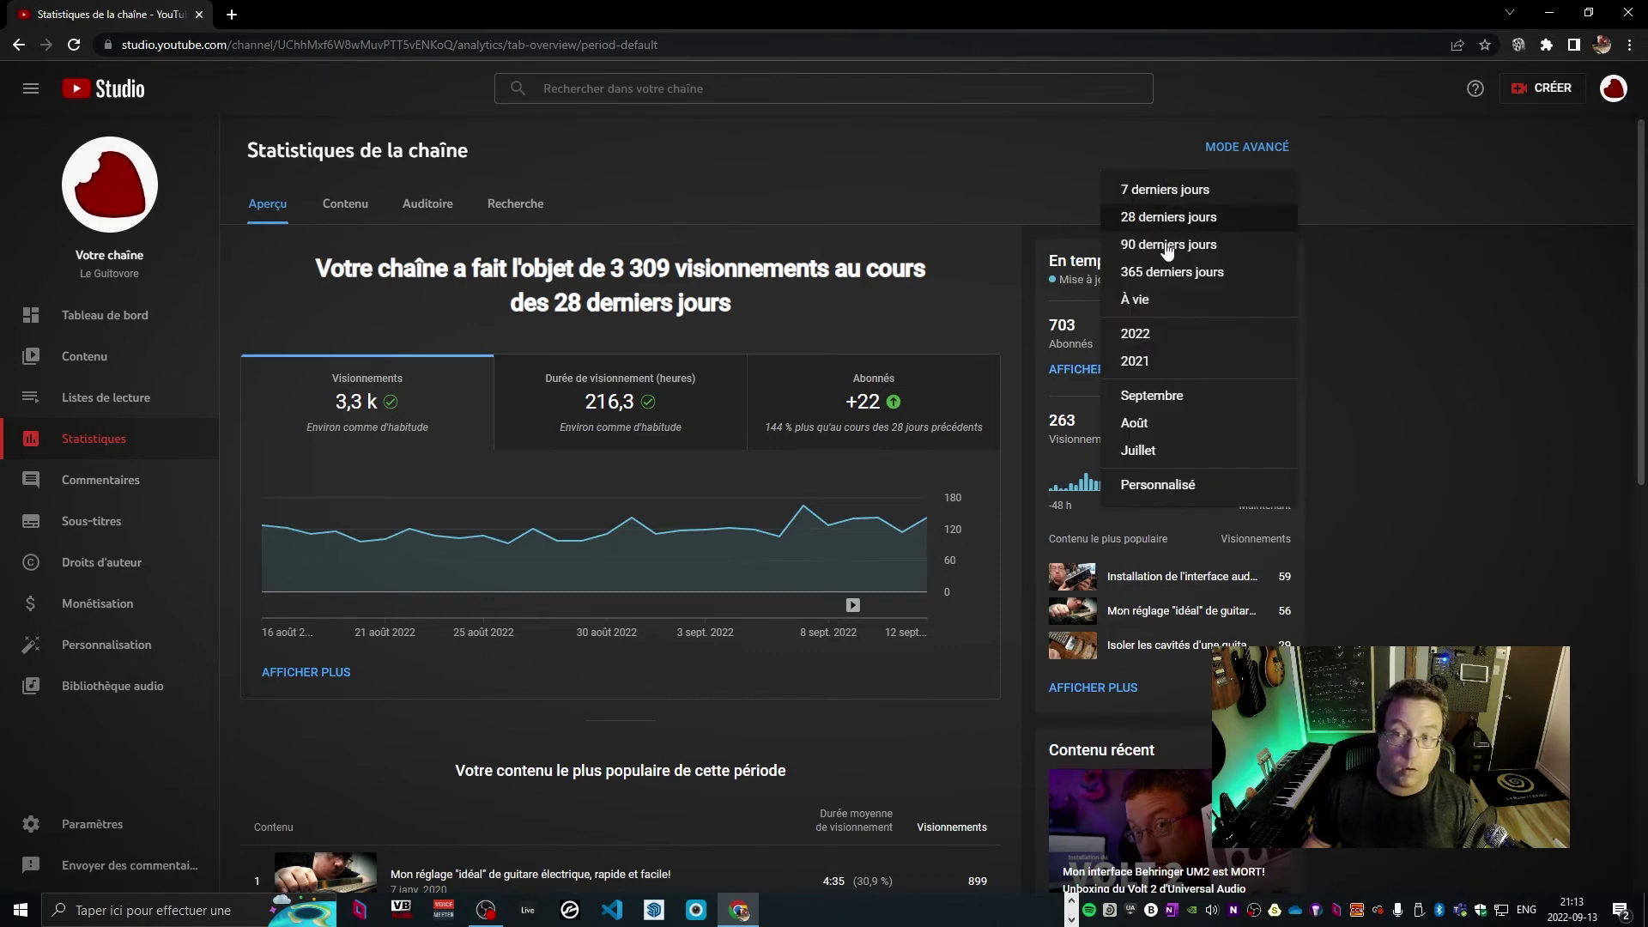
pyautogui.click(1167, 246)
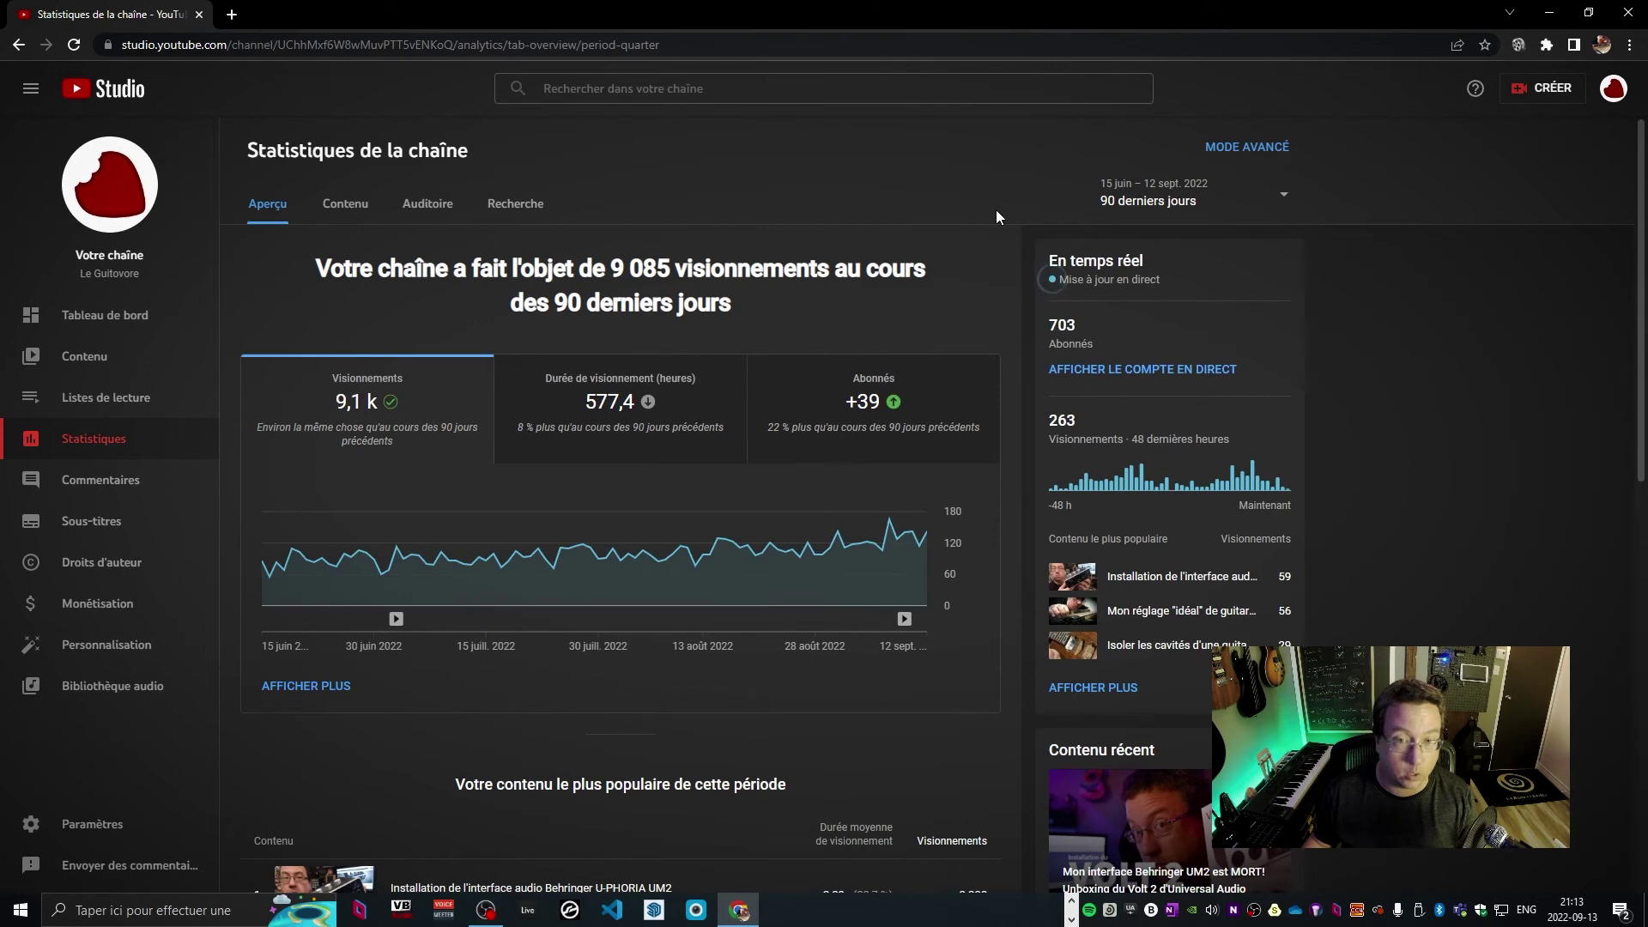
pyautogui.click(1193, 200)
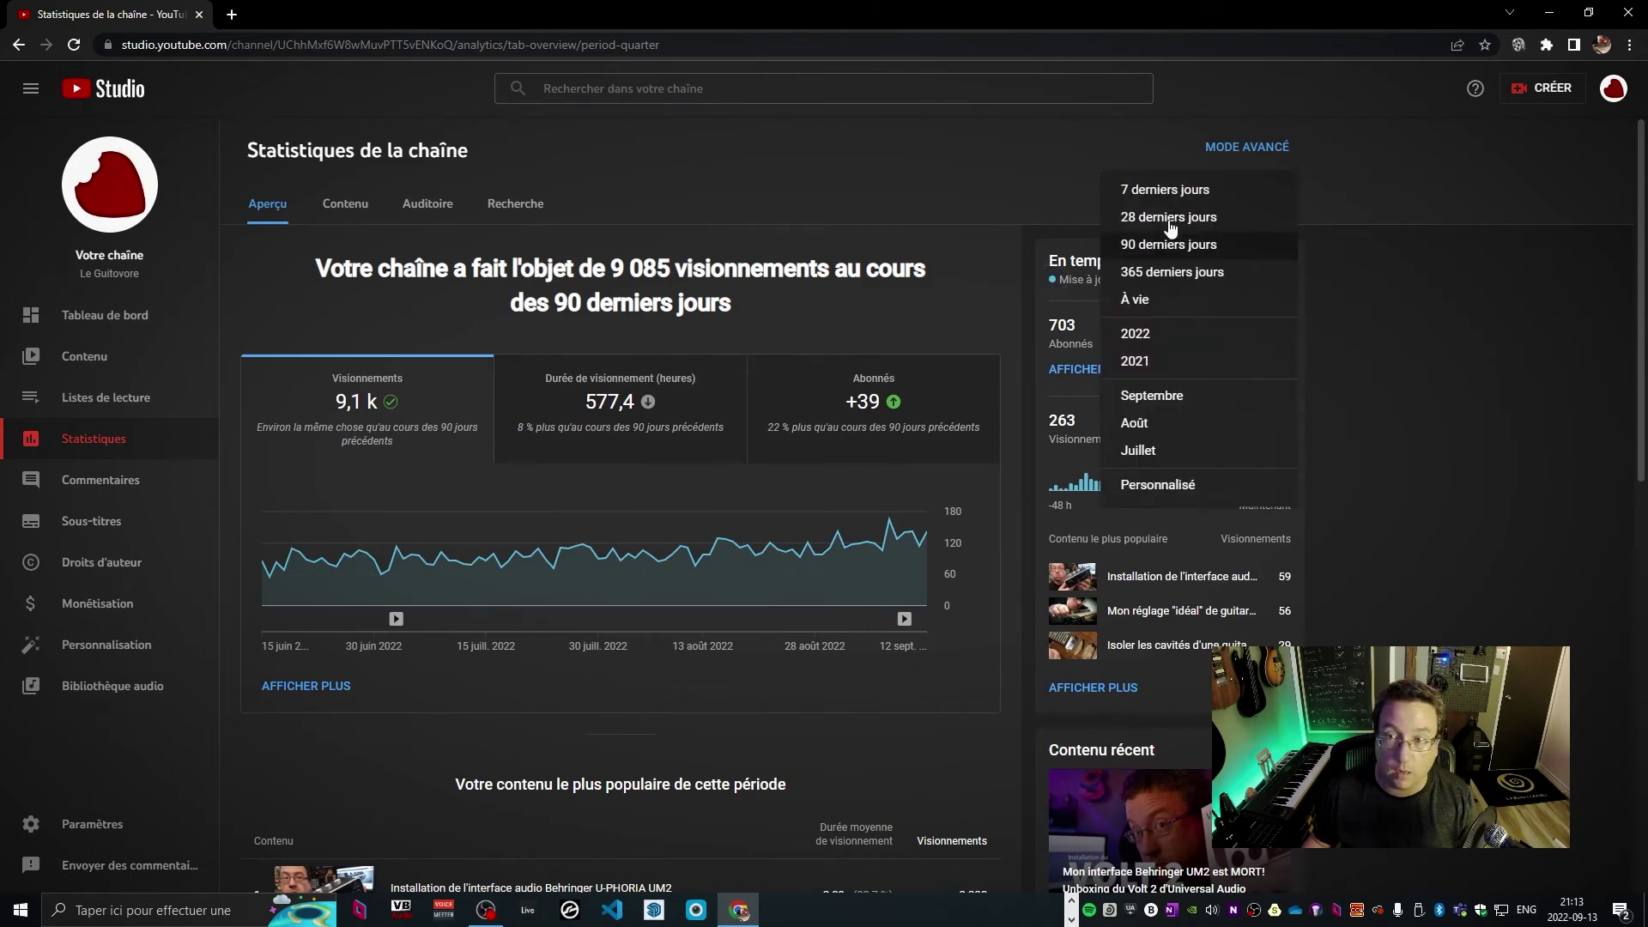
pyautogui.click(1157, 275)
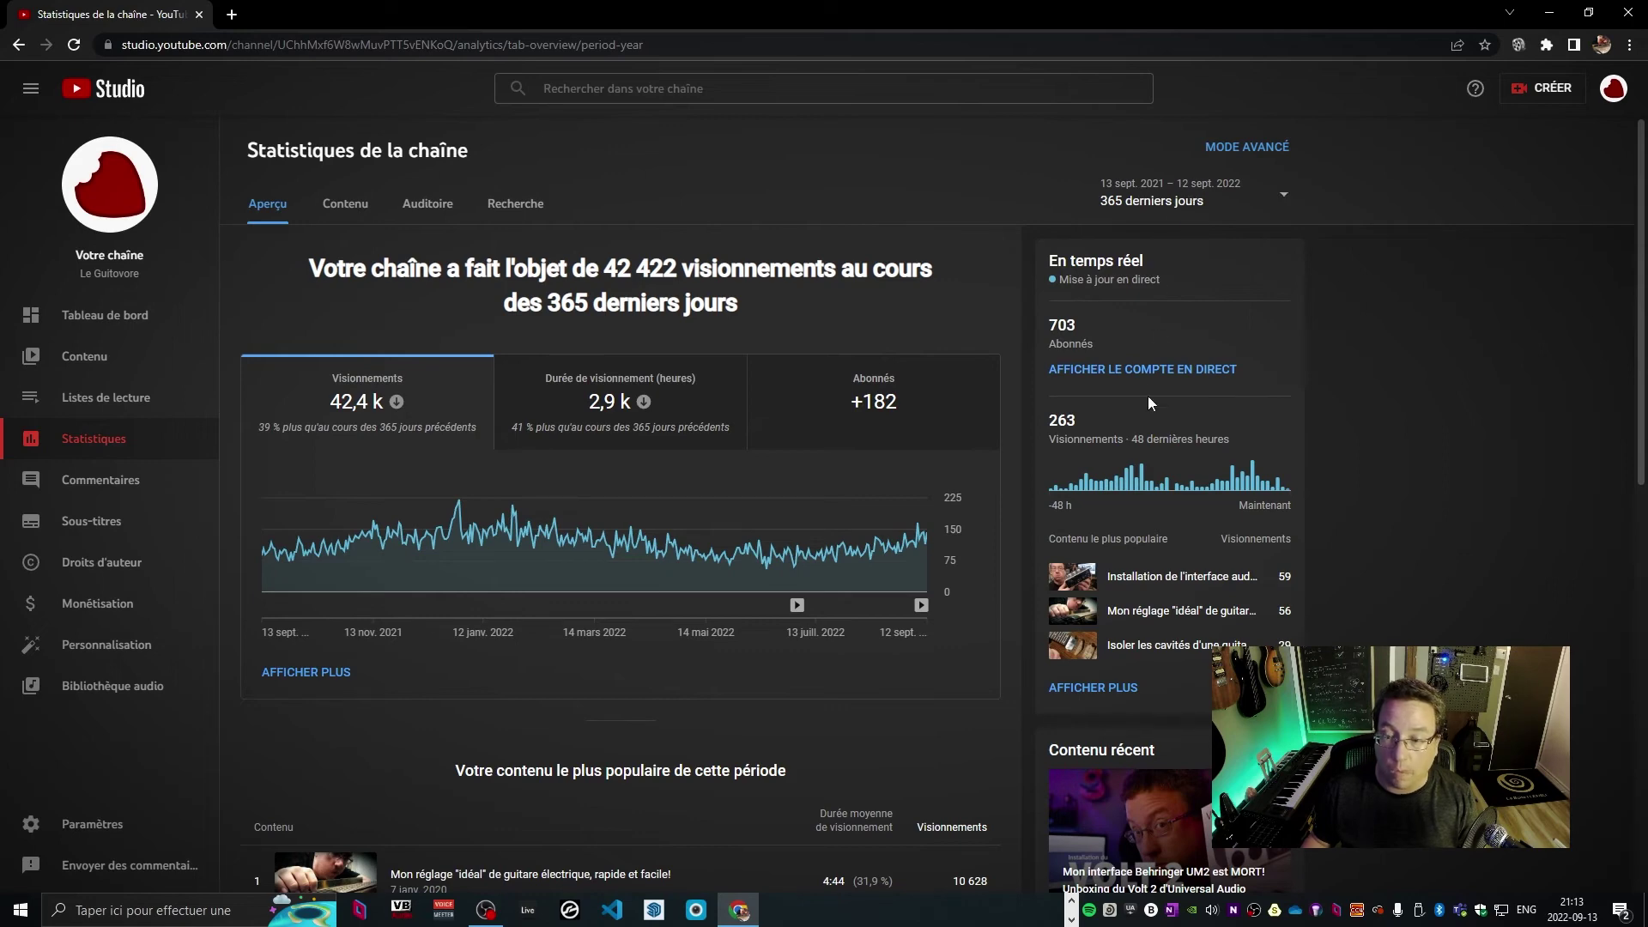
# Examine the channel's most popular content for the last 365 days, including views and average watch duration
pyautogui.scroll(-1, 1150, 372)
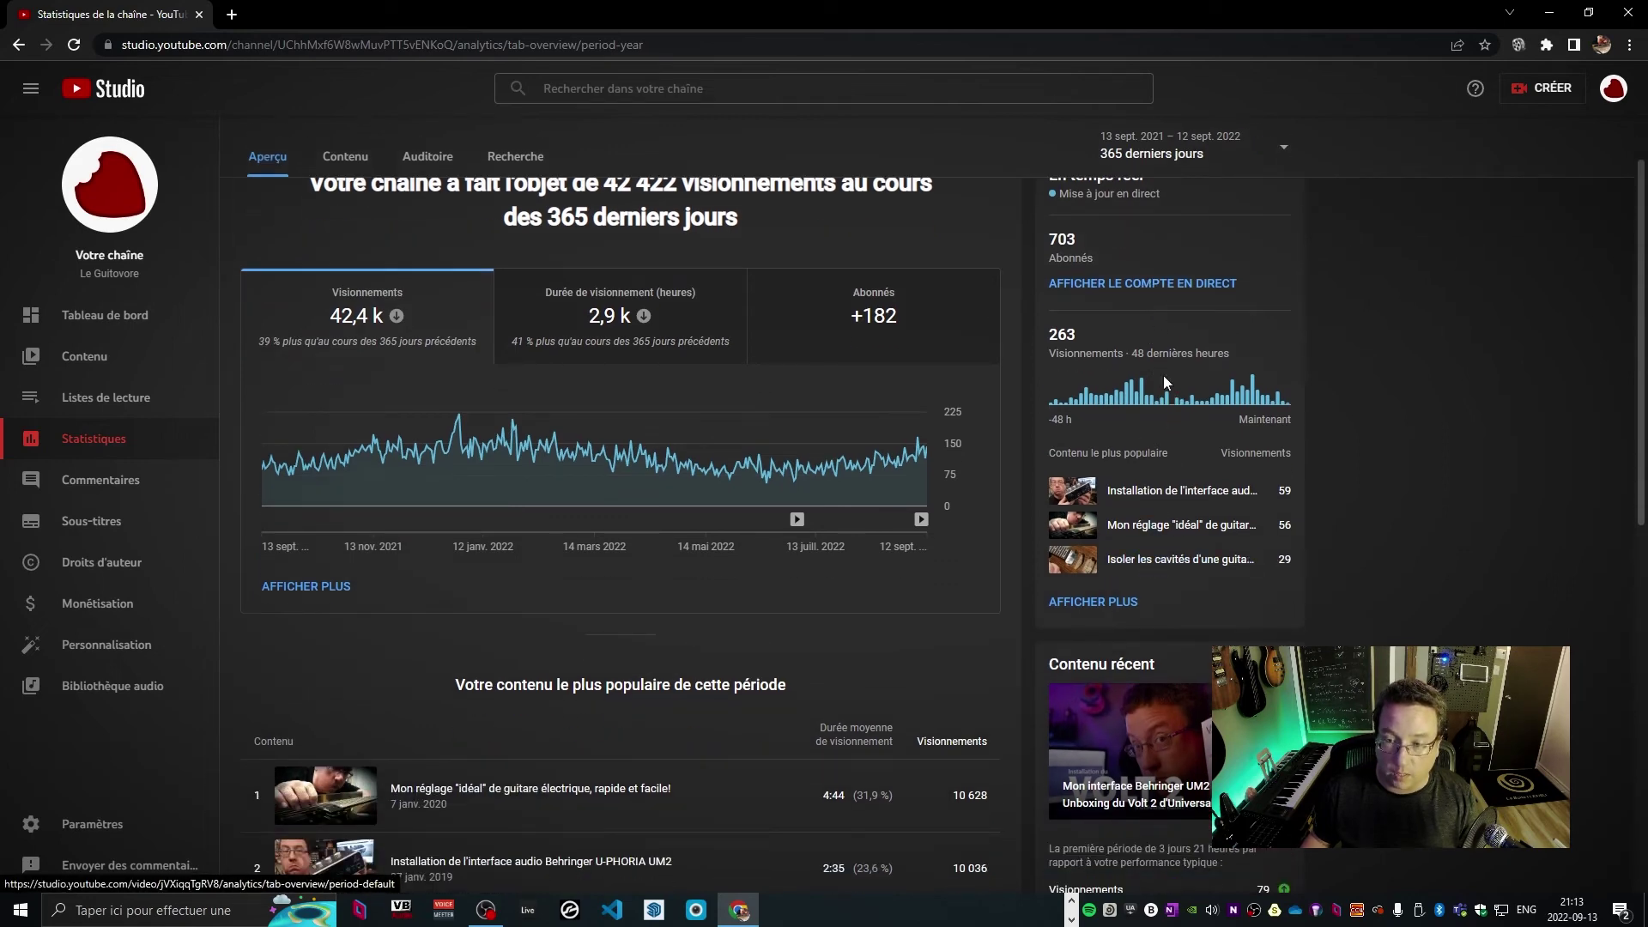
pyautogui.scroll(-1, 1006, 558)
pyautogui.scroll(-2, 551, 637)
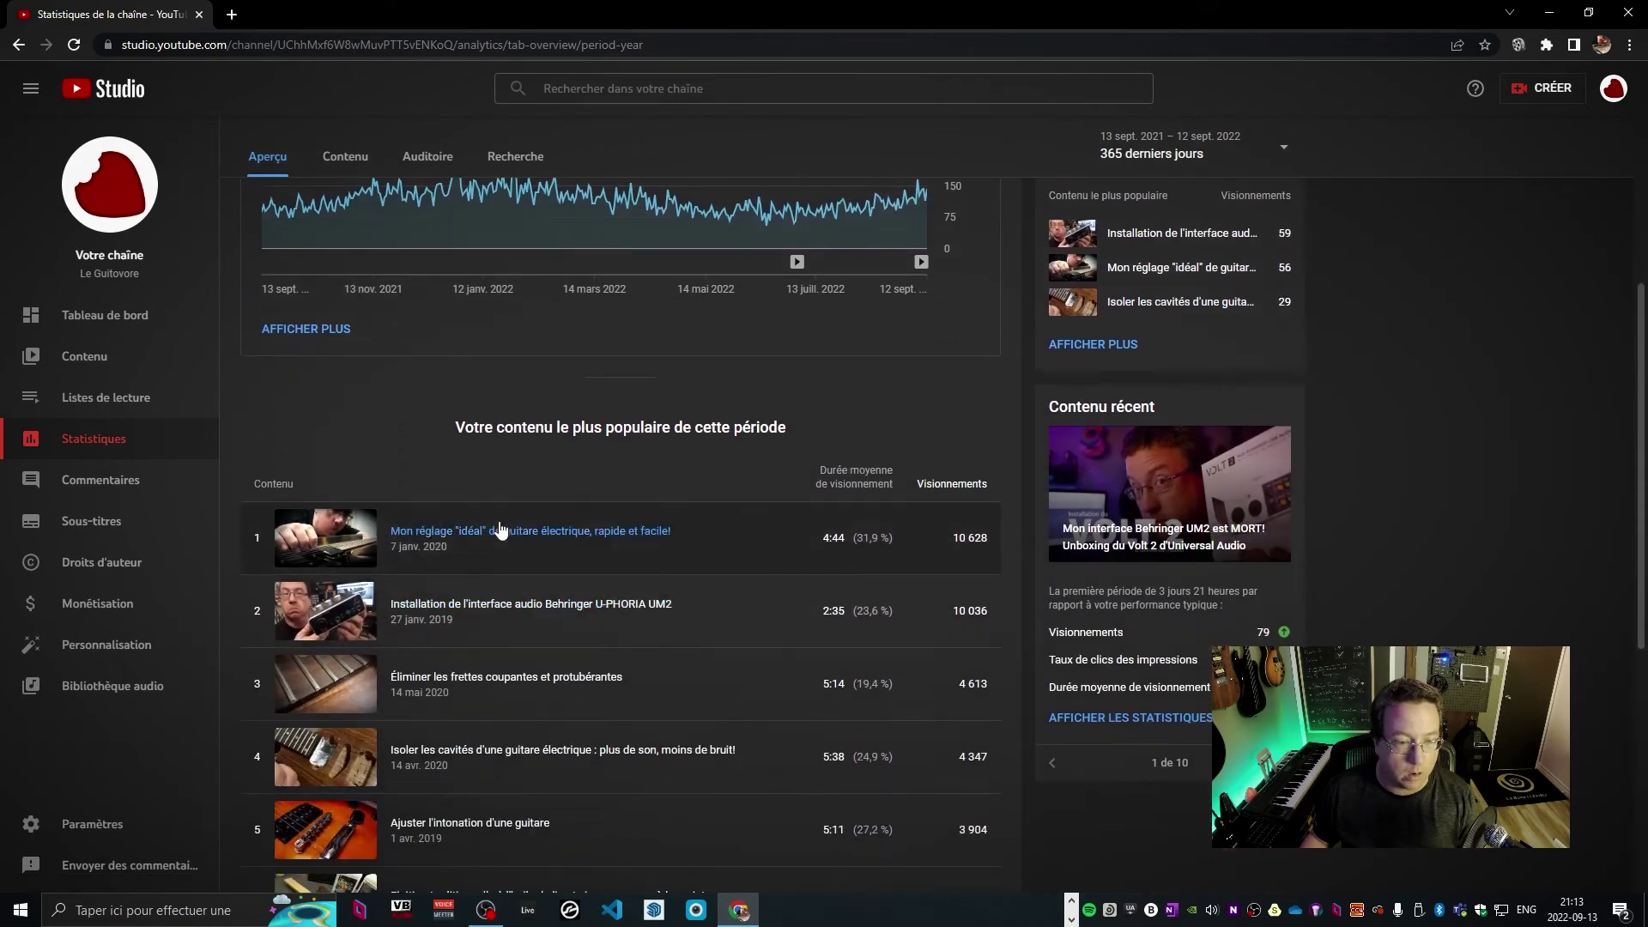
pyautogui.scroll(-2, 700, 675)
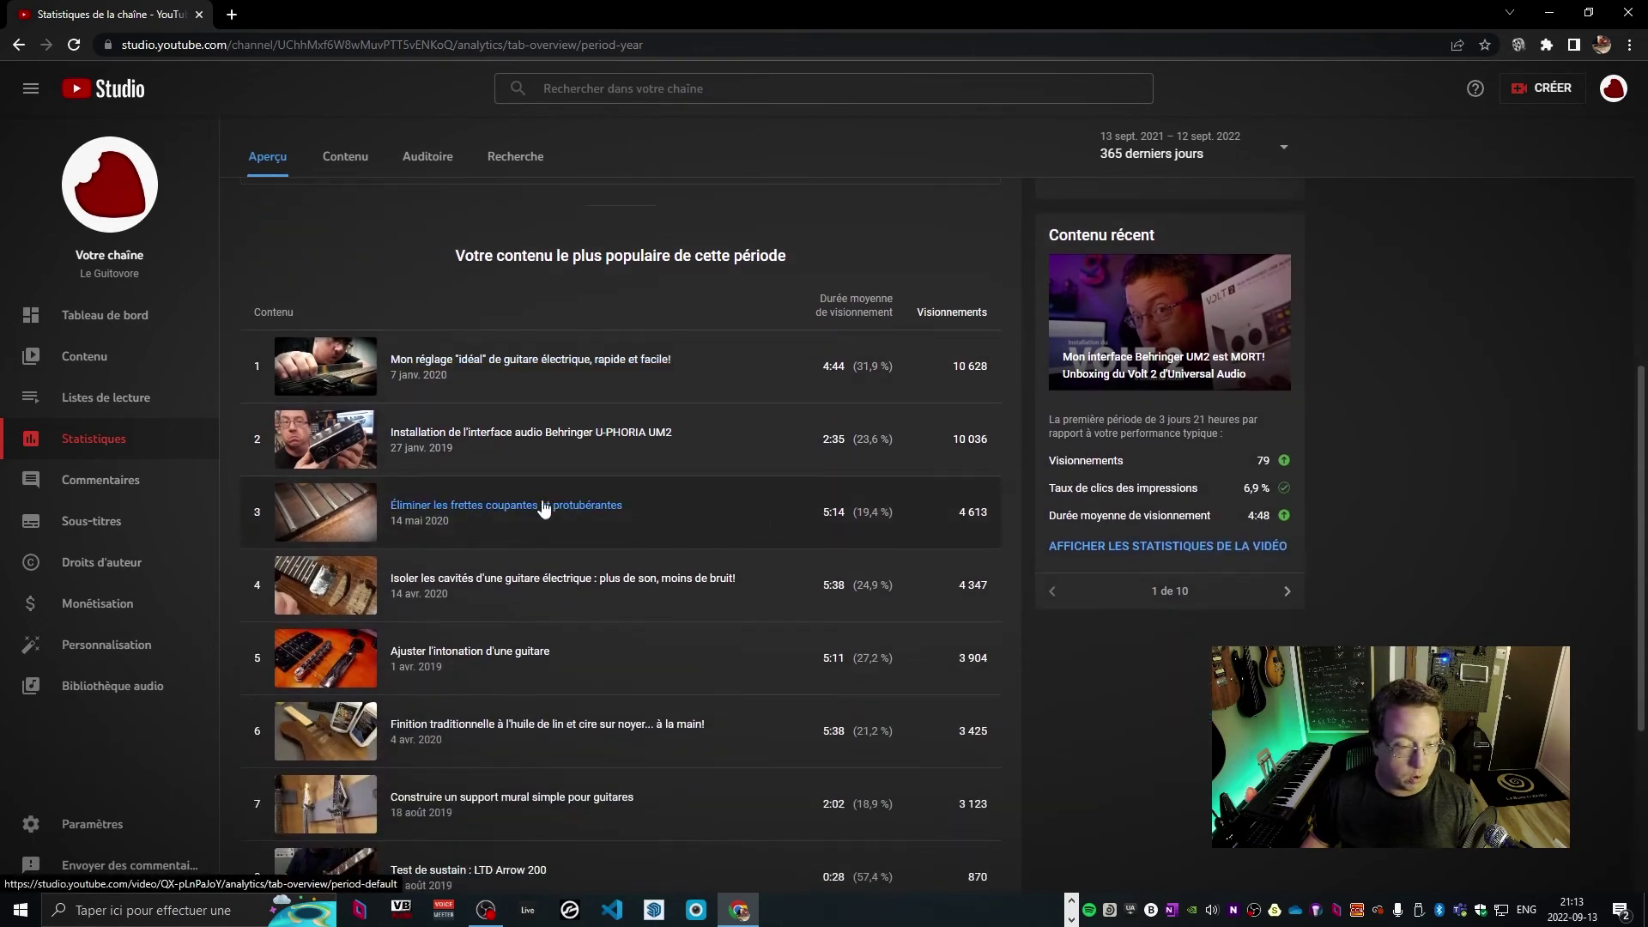
# Open the statistics of the channel's most popular video, the "ideal" electric guitar setup, and examine its views and watch time since publication
pyautogui.scroll(1, 1039, 568)
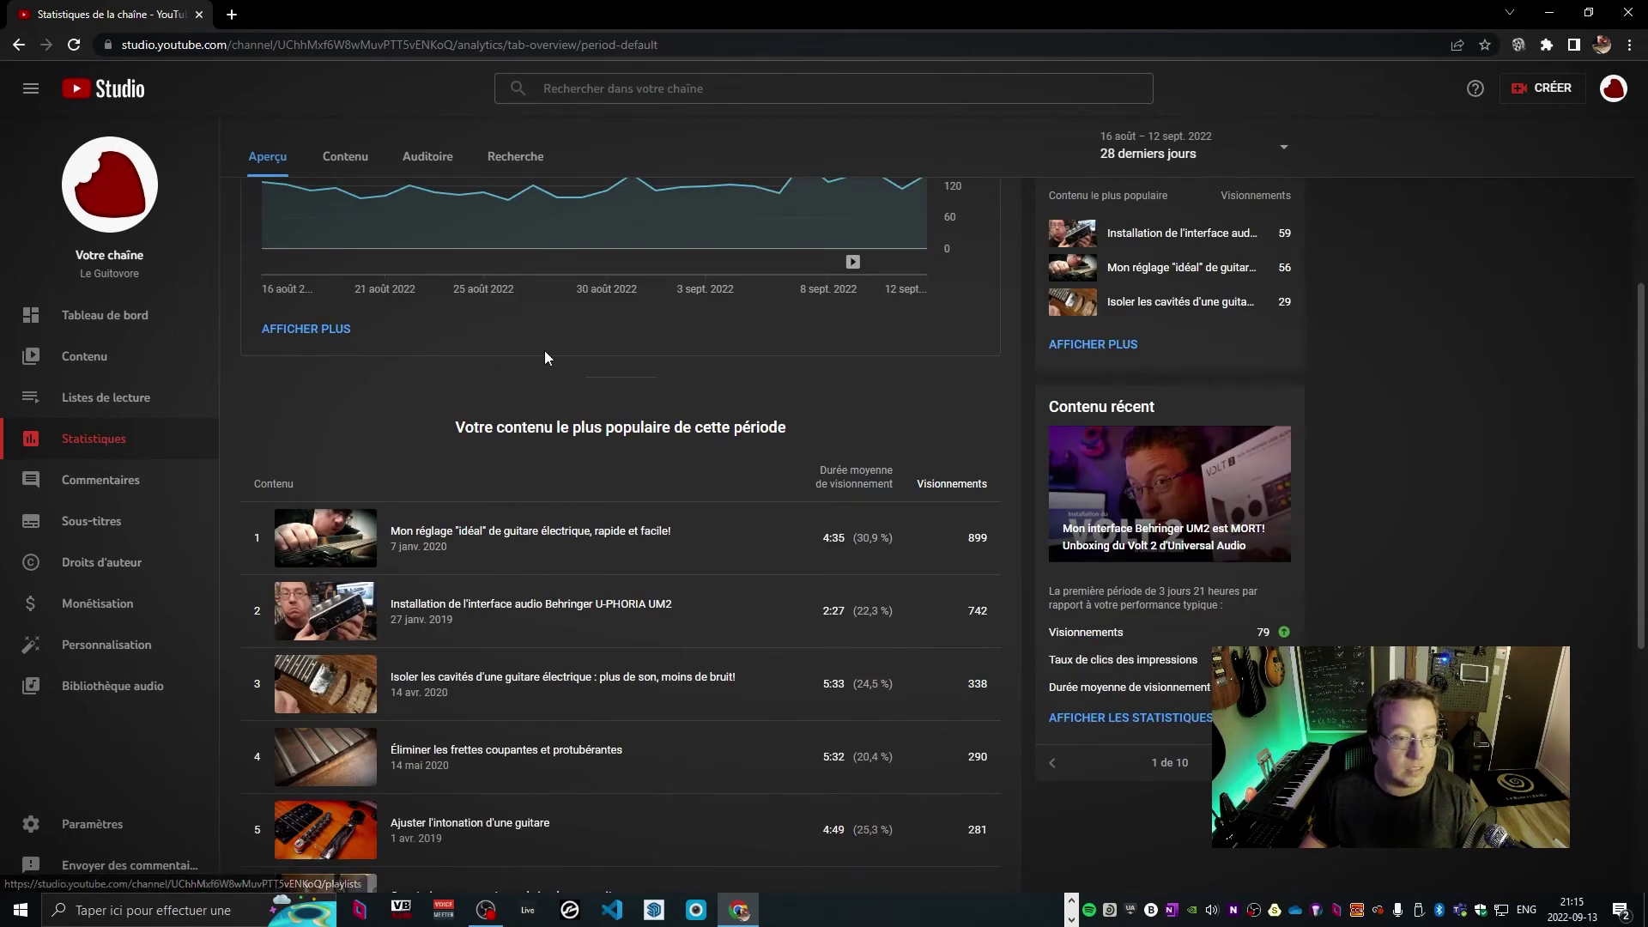
pyautogui.click(342, 539)
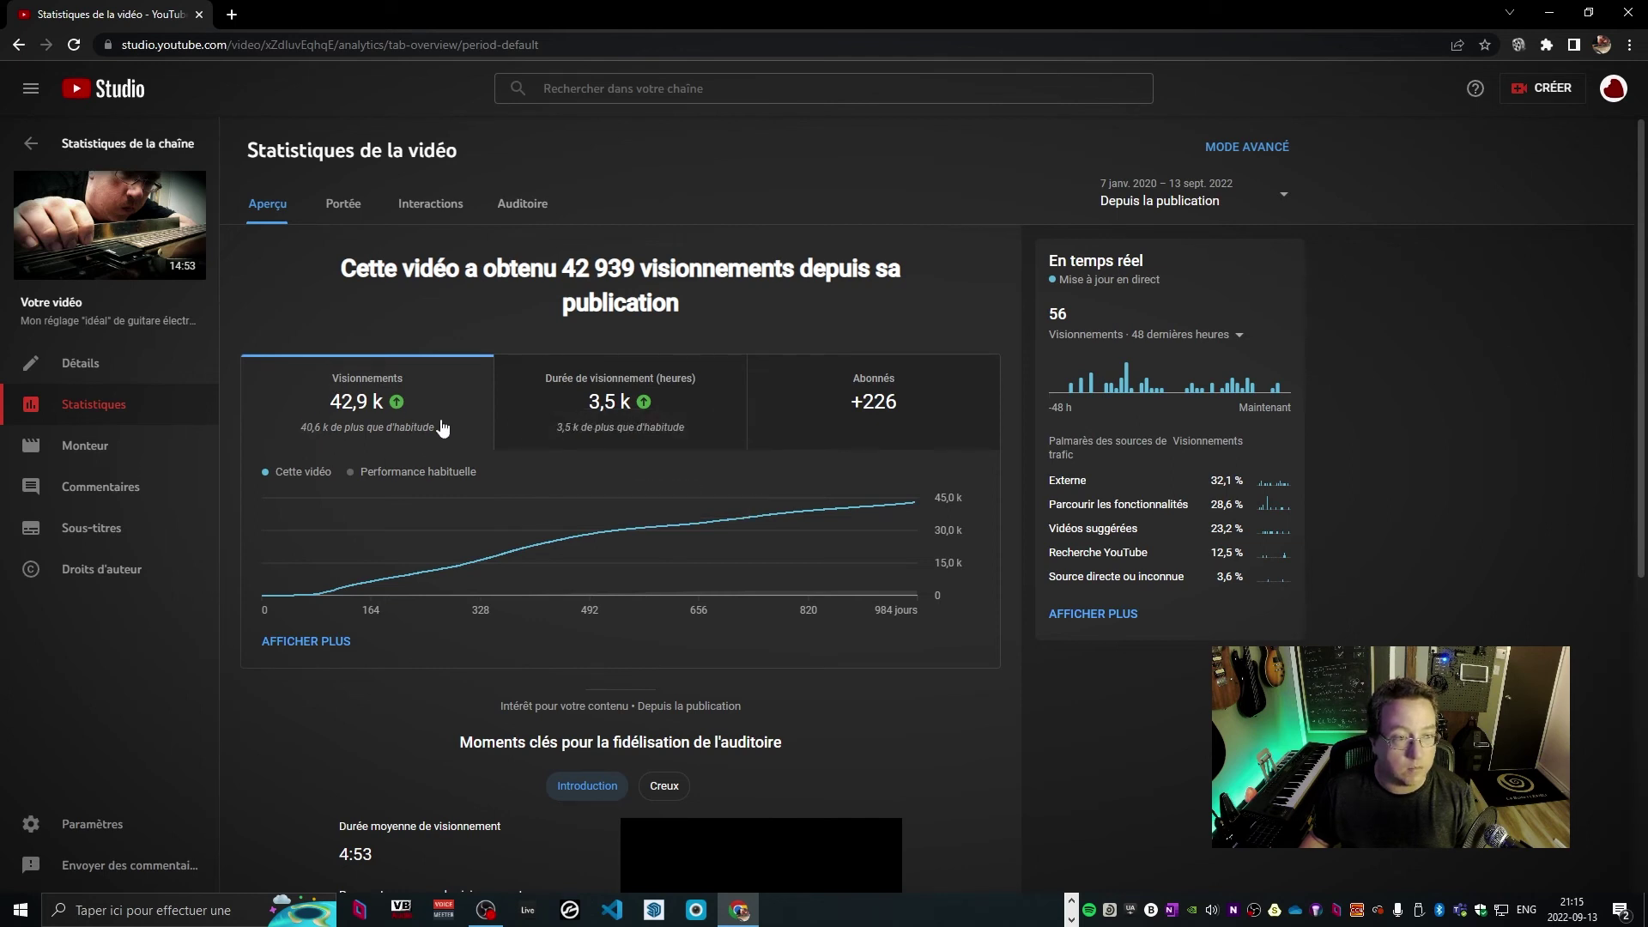
pyautogui.moveTo(419, 443)
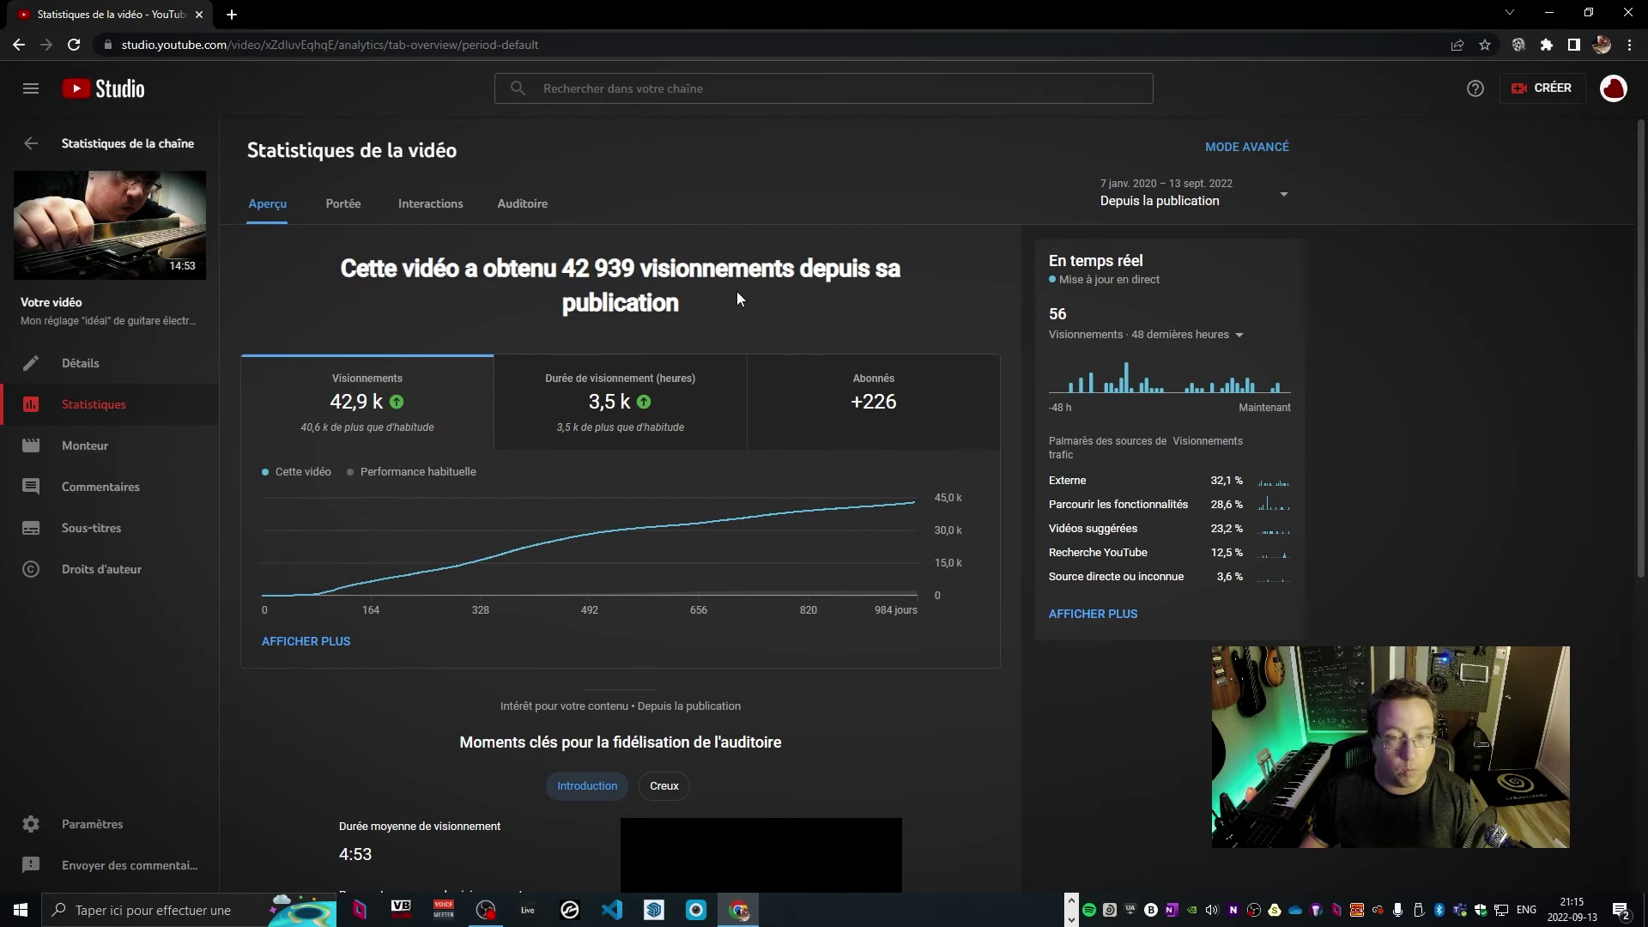
pyautogui.moveTo(659, 406)
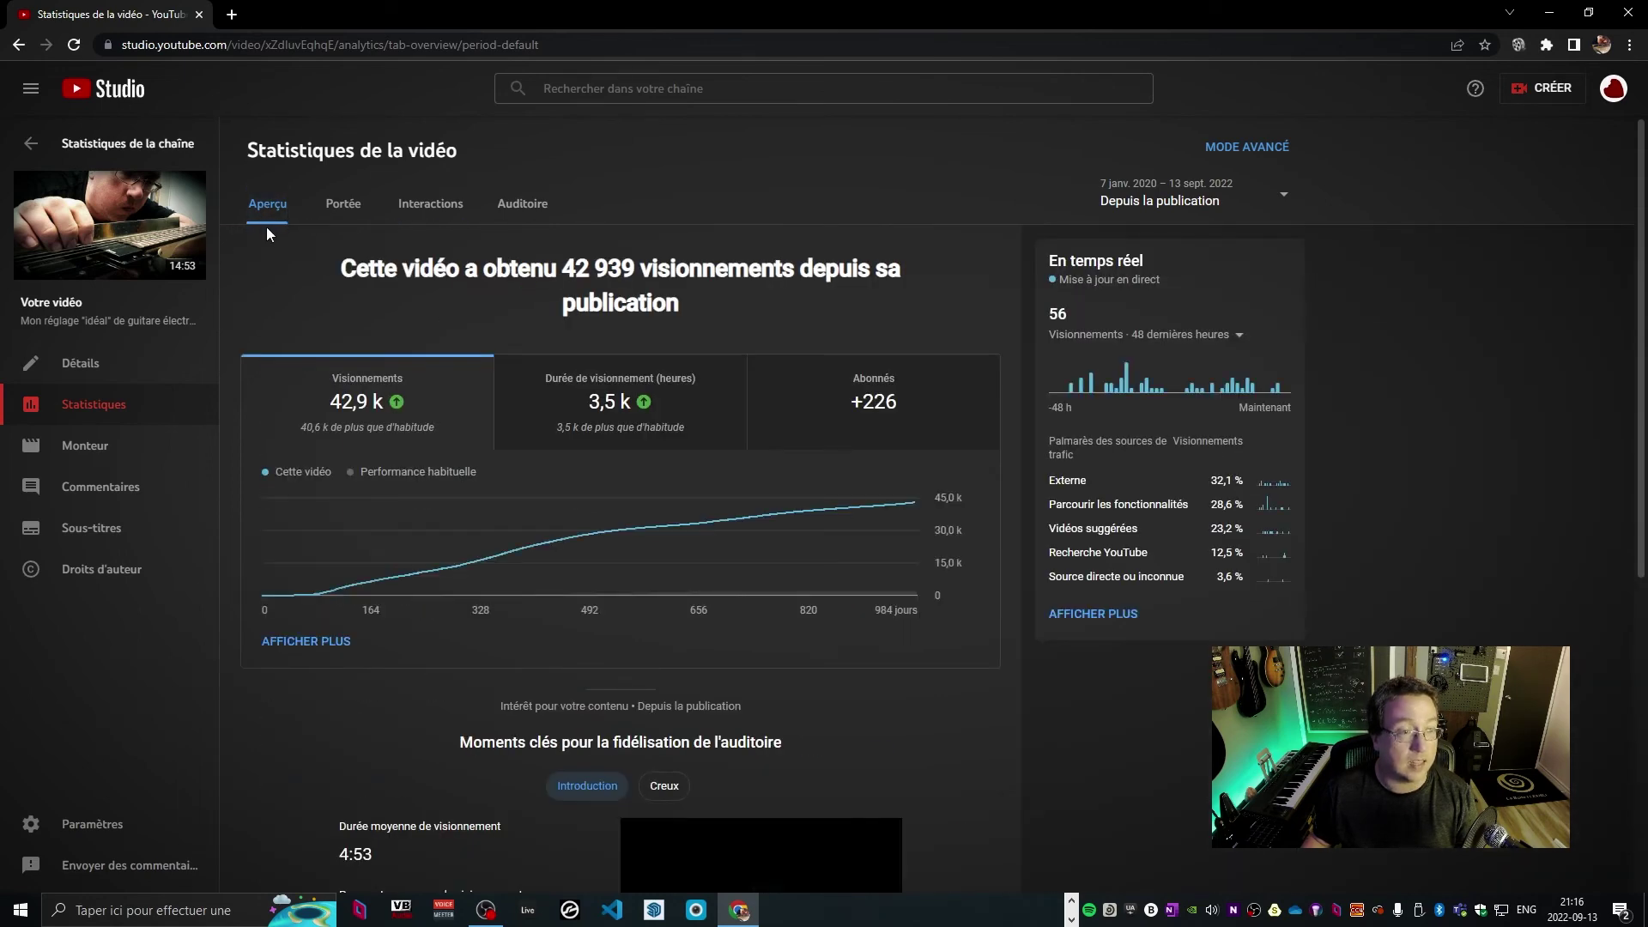
# Examine the video's interaction statistics, including its likes, end-screen click rate and the audience retention curve over its duration
pyautogui.click(433, 207)
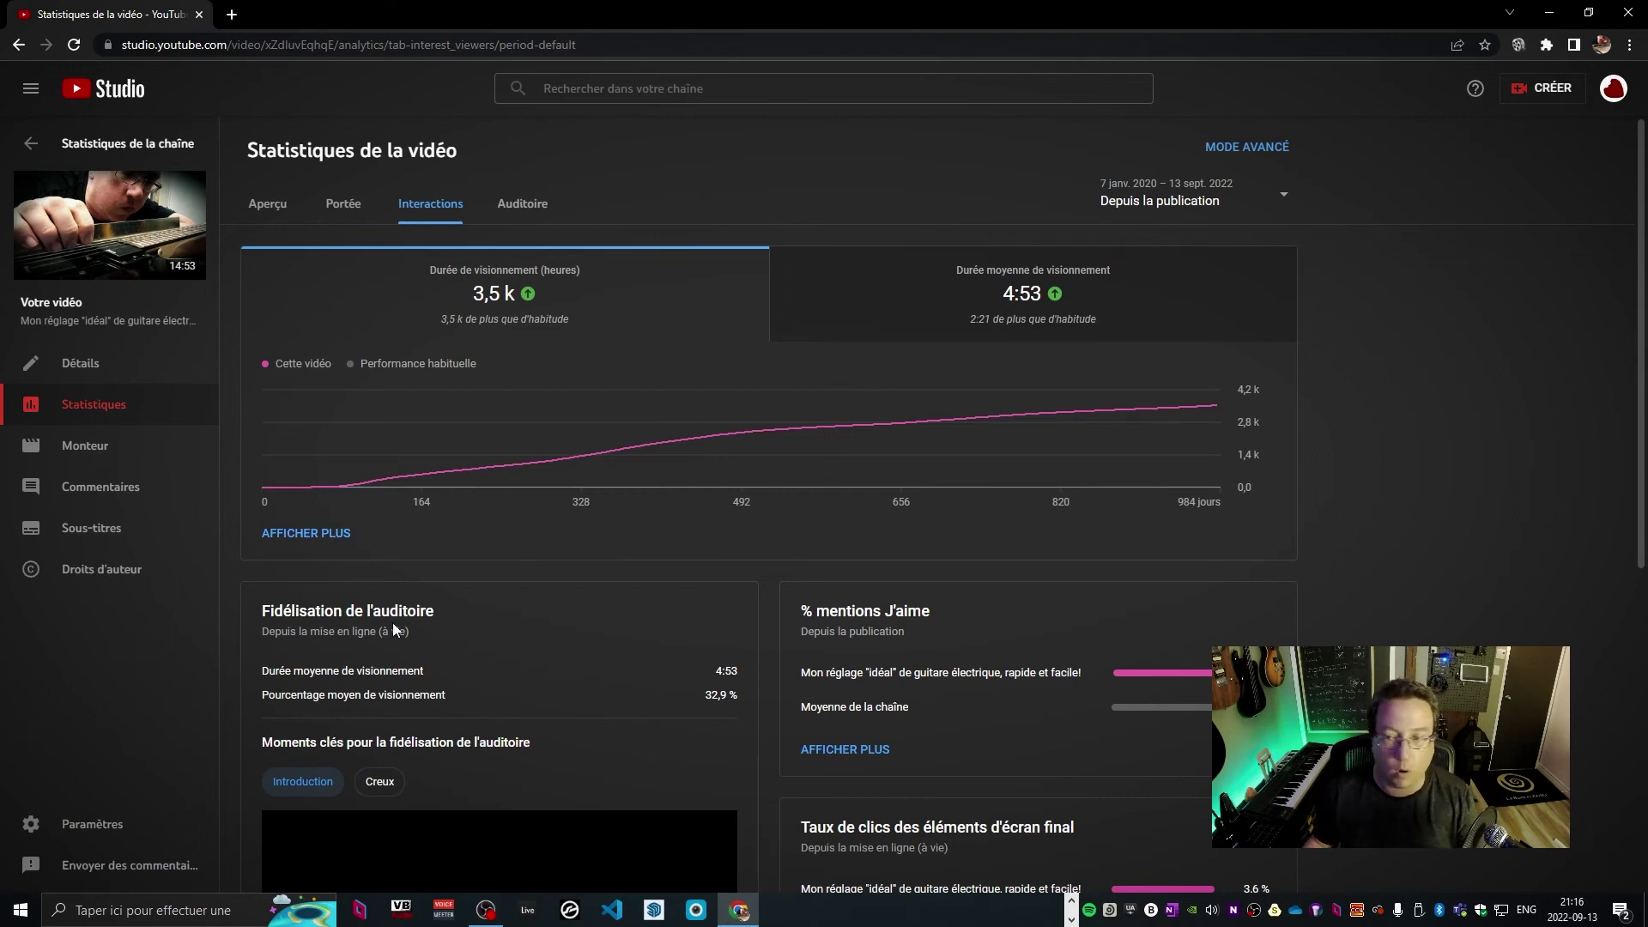
pyautogui.scroll(-3, 548, 585)
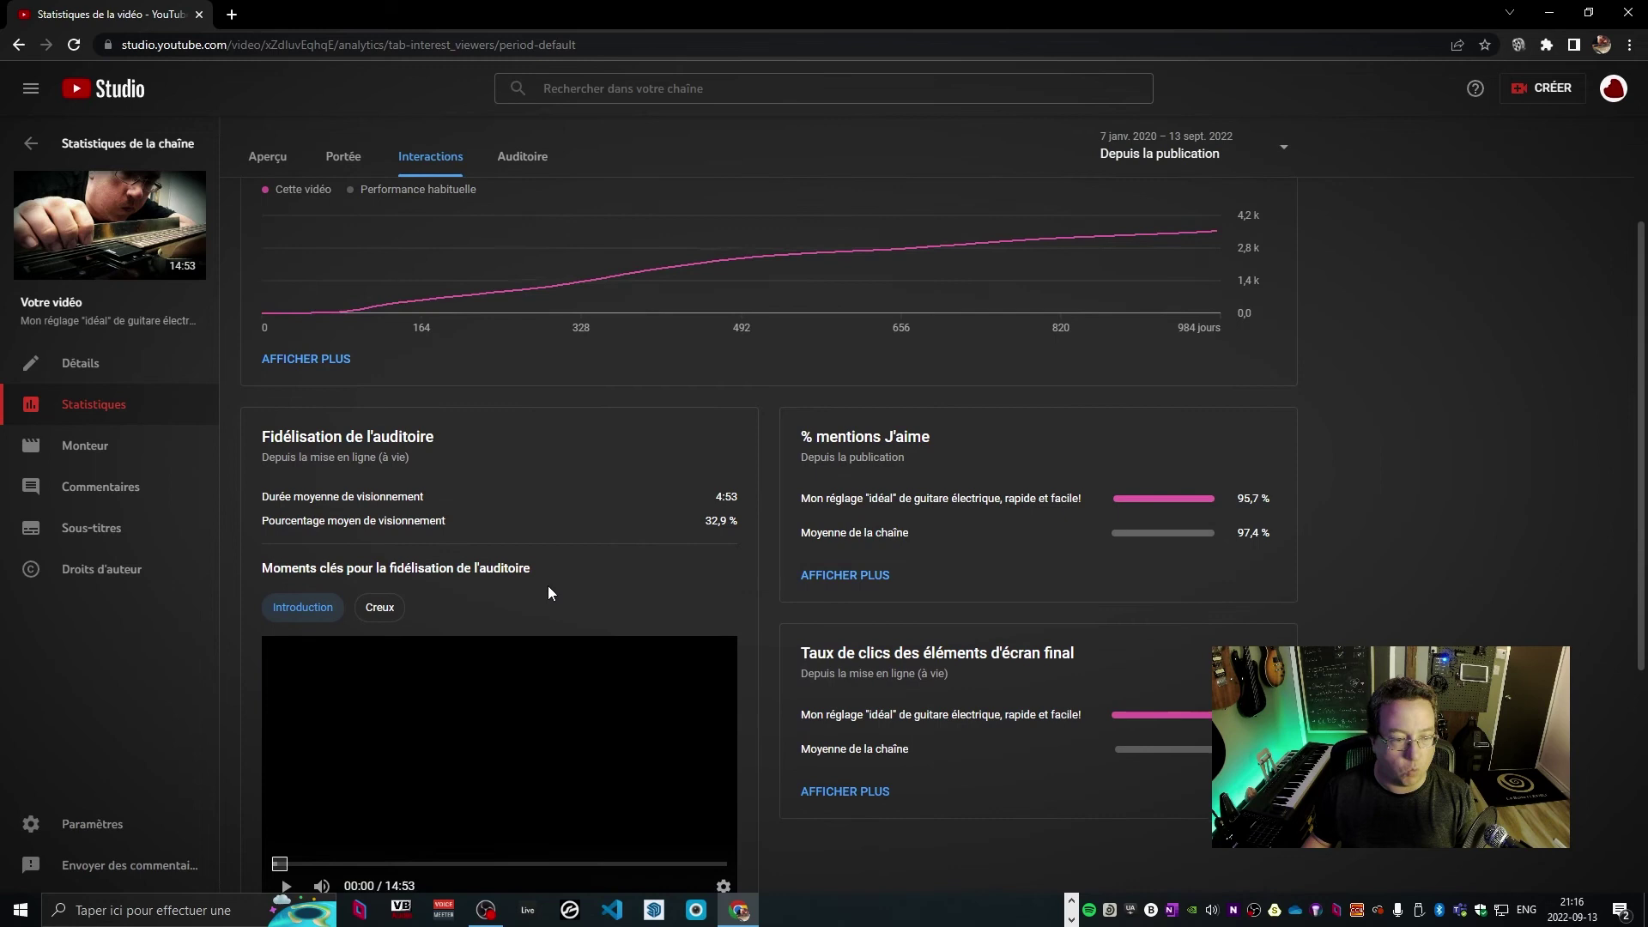
pyautogui.scroll(-3, 549, 592)
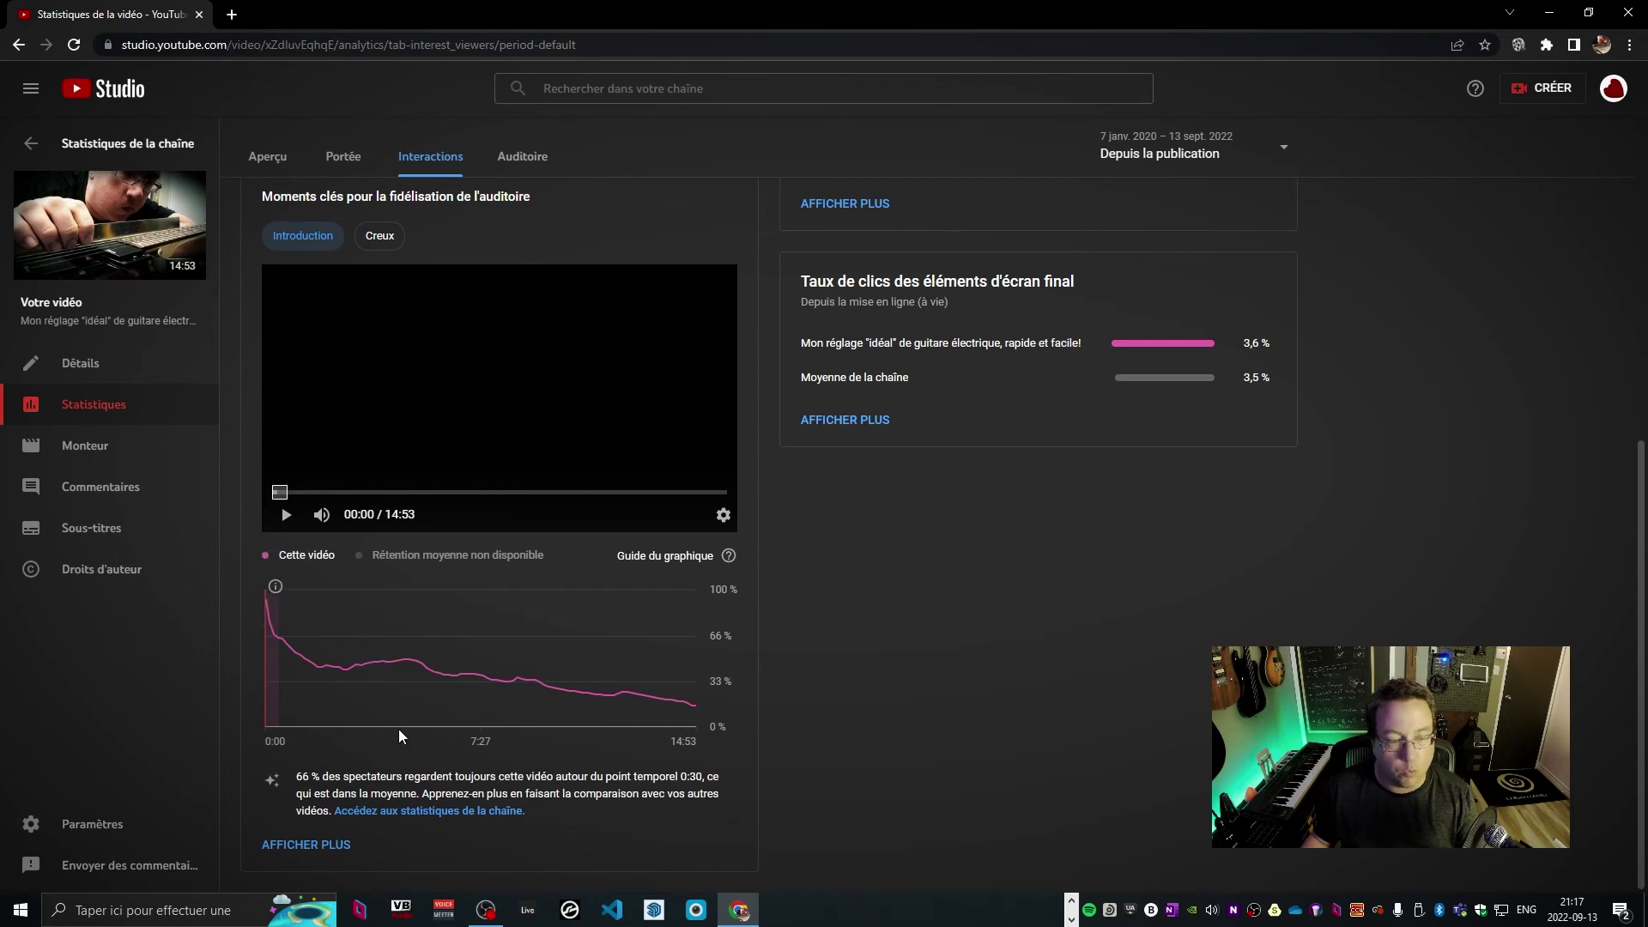
pyautogui.moveTo(408, 724)
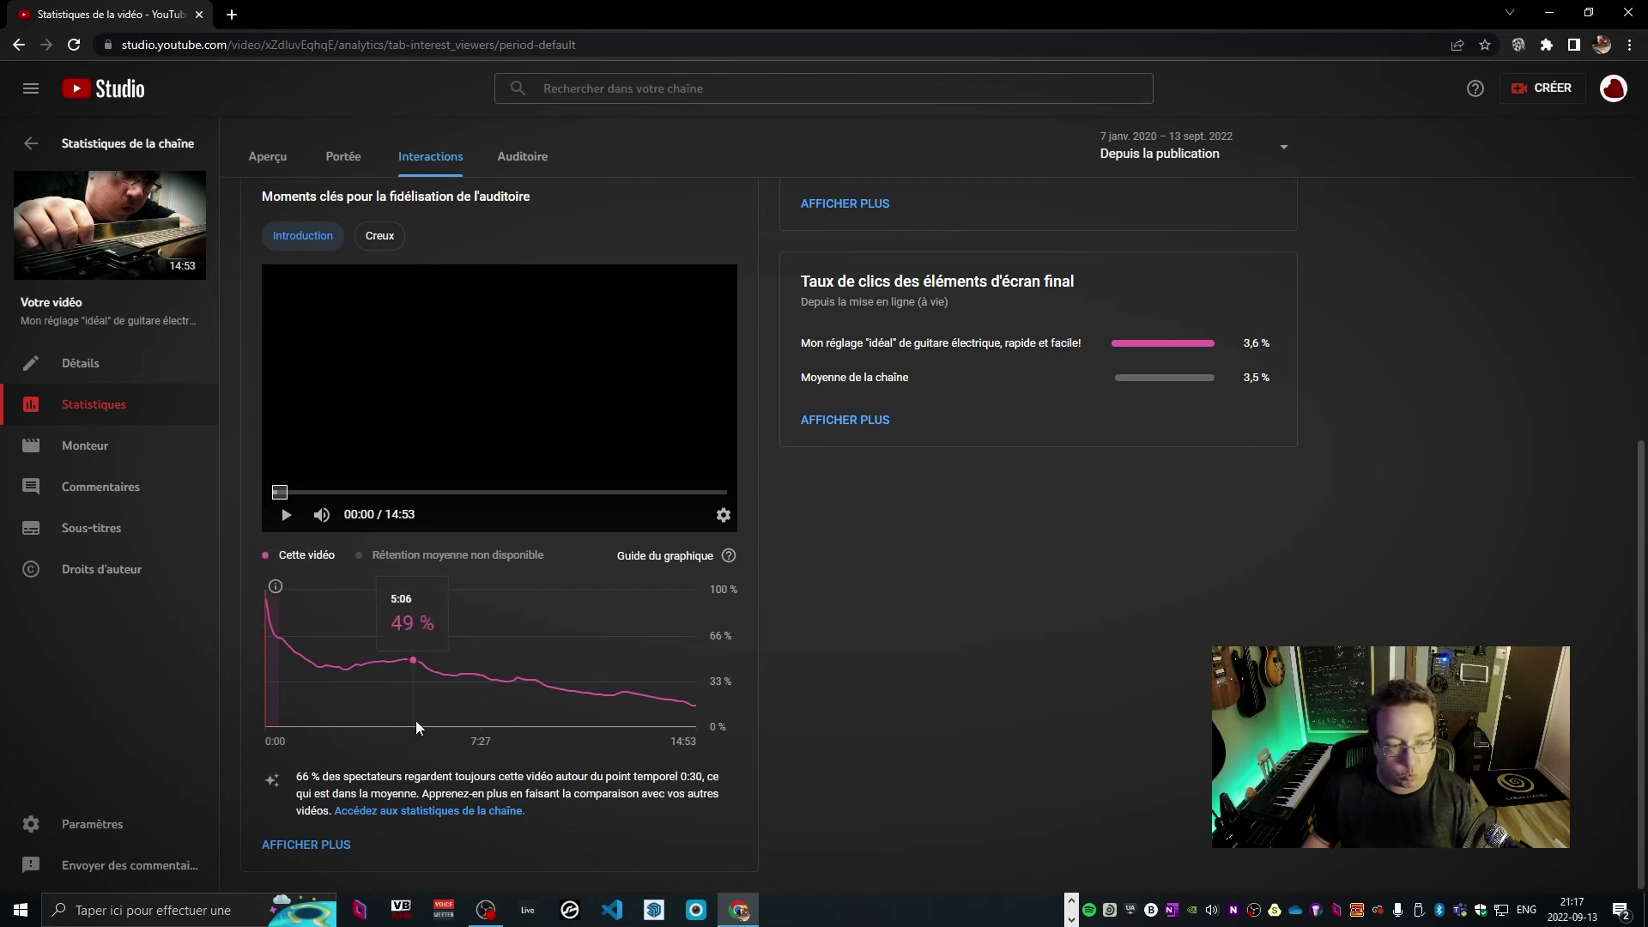
pyautogui.moveTo(274, 610)
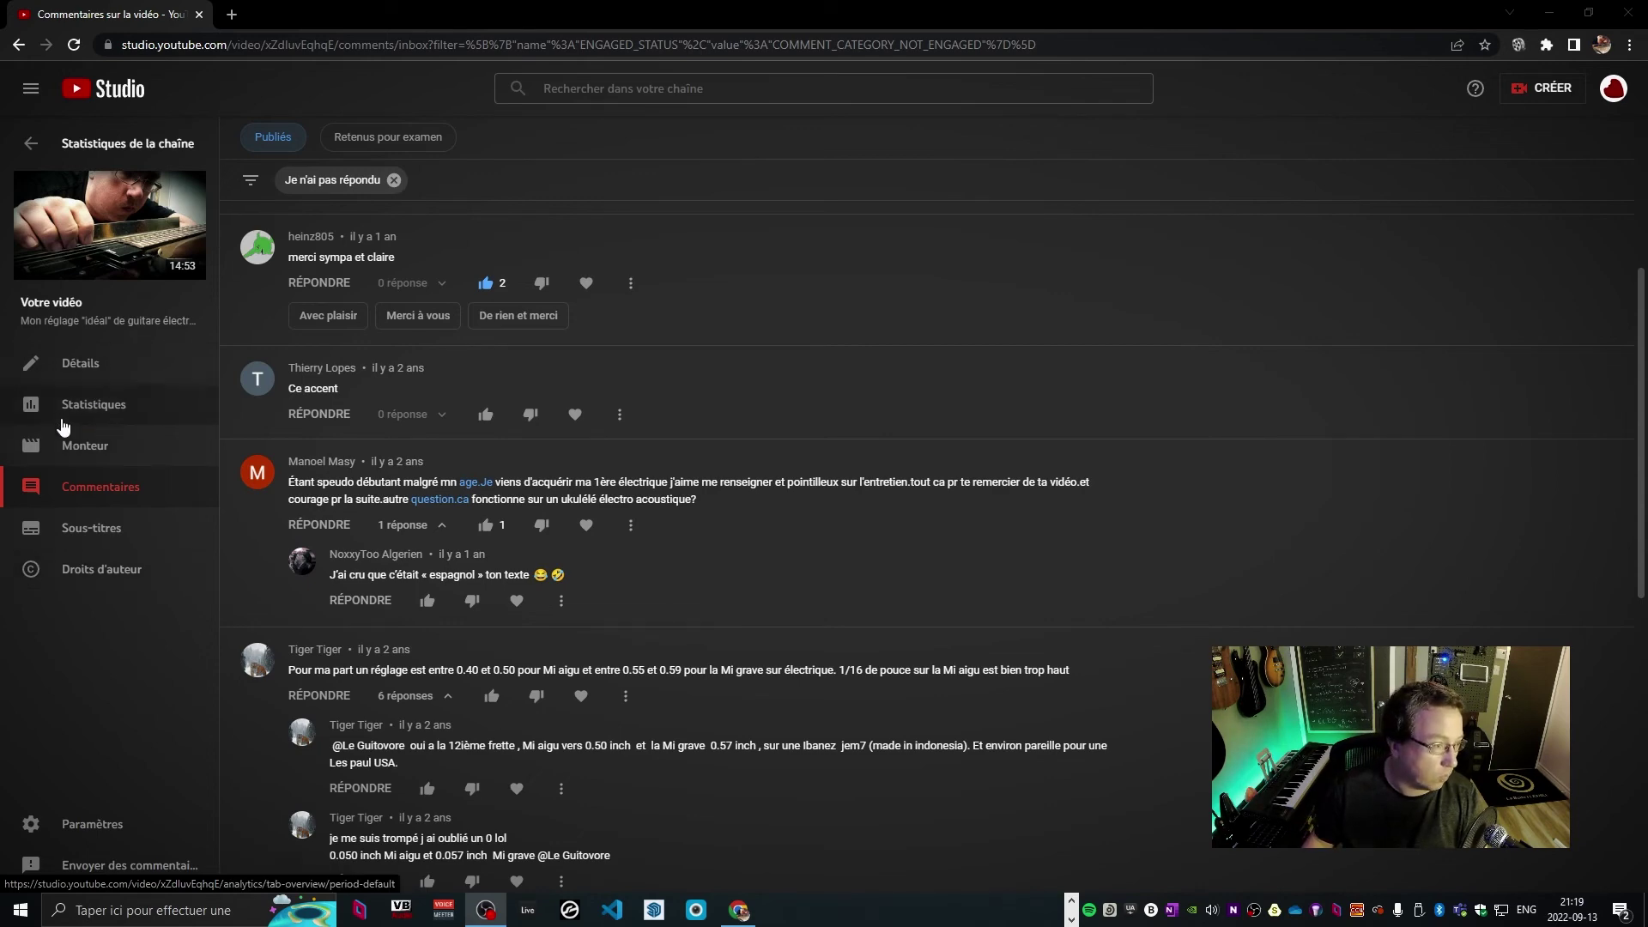
# Open the video in the editor and try trimming its start to about 00:52:28, without saving the change
pyautogui.click(72, 454)
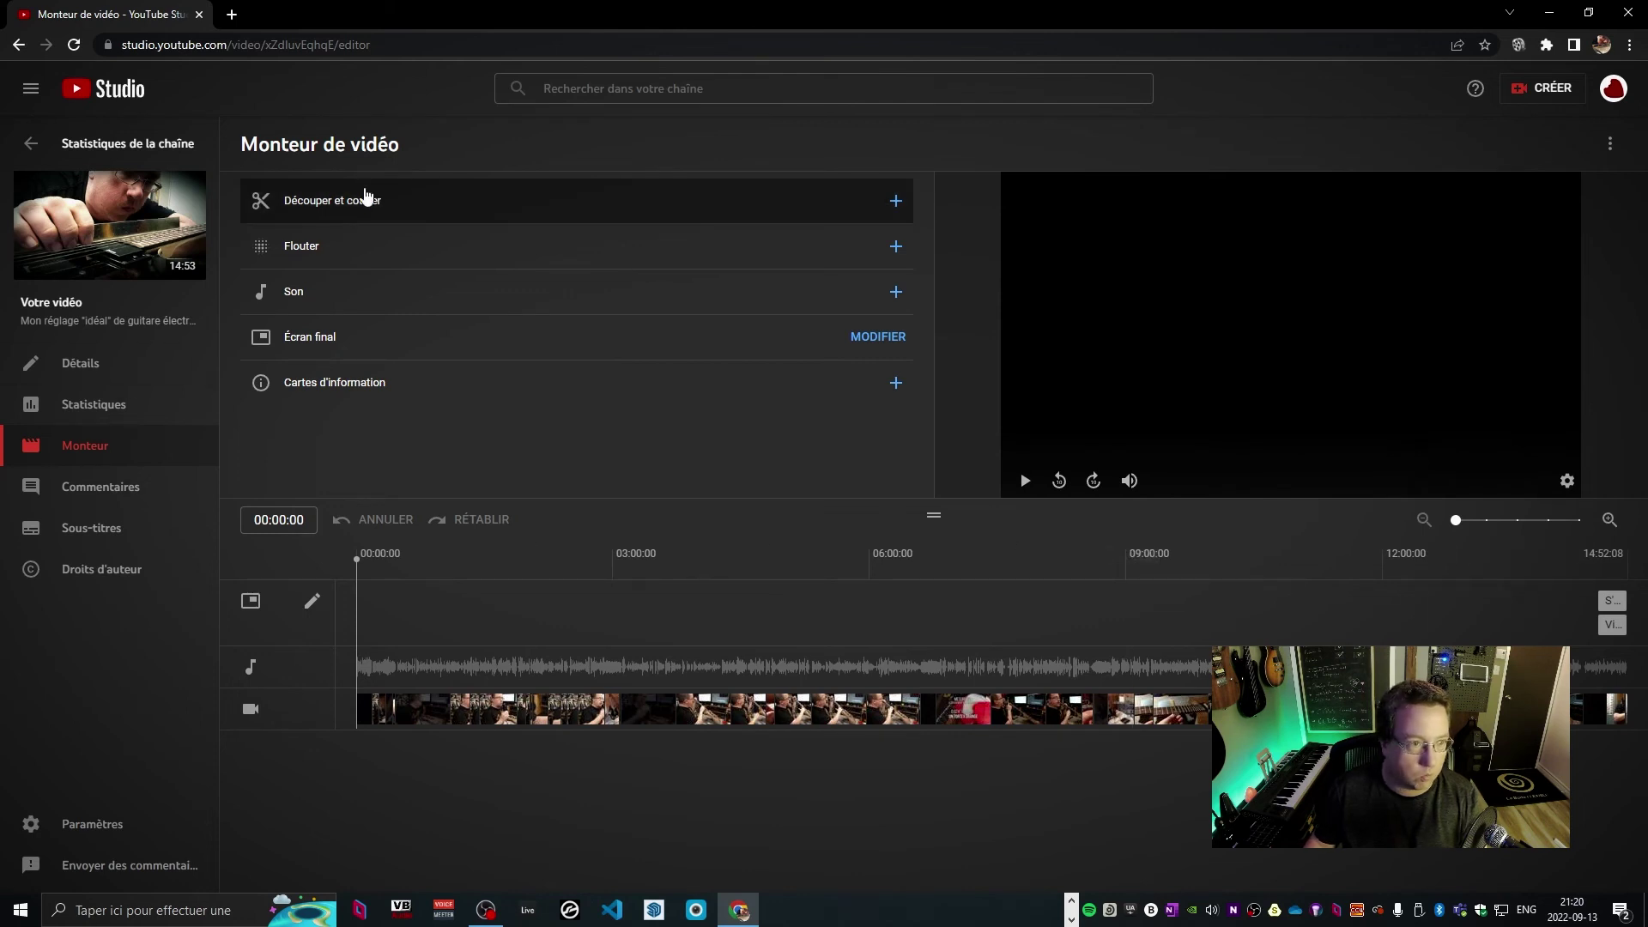
pyautogui.click(307, 213)
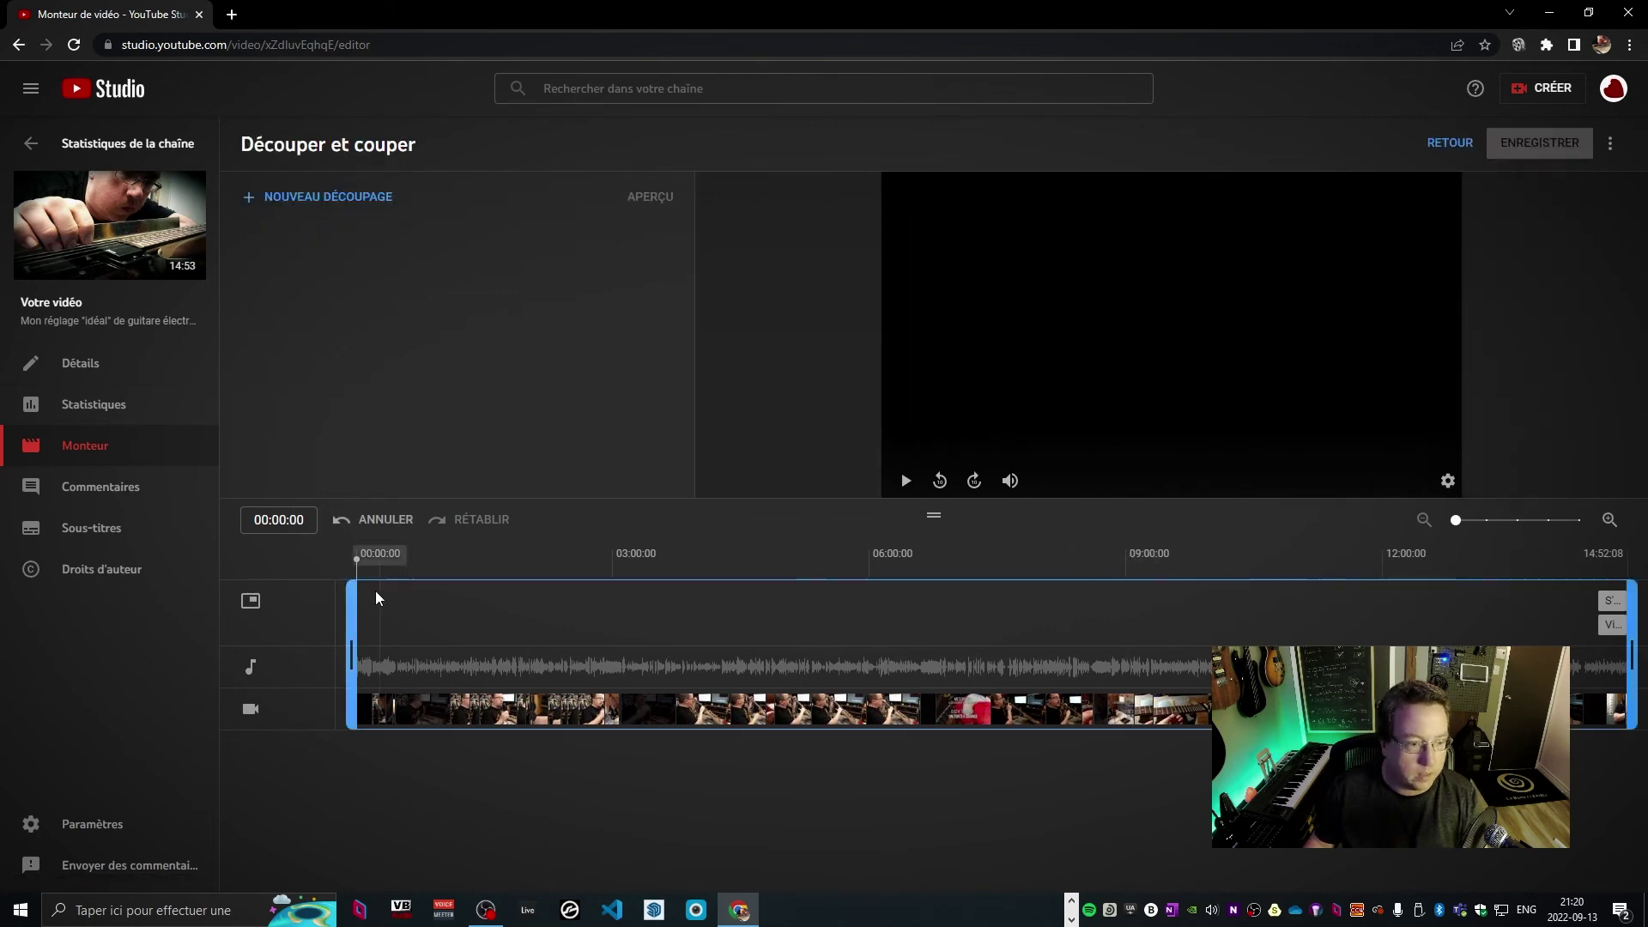
pyautogui.moveTo(354, 664); pyautogui.dragTo(426, 663)
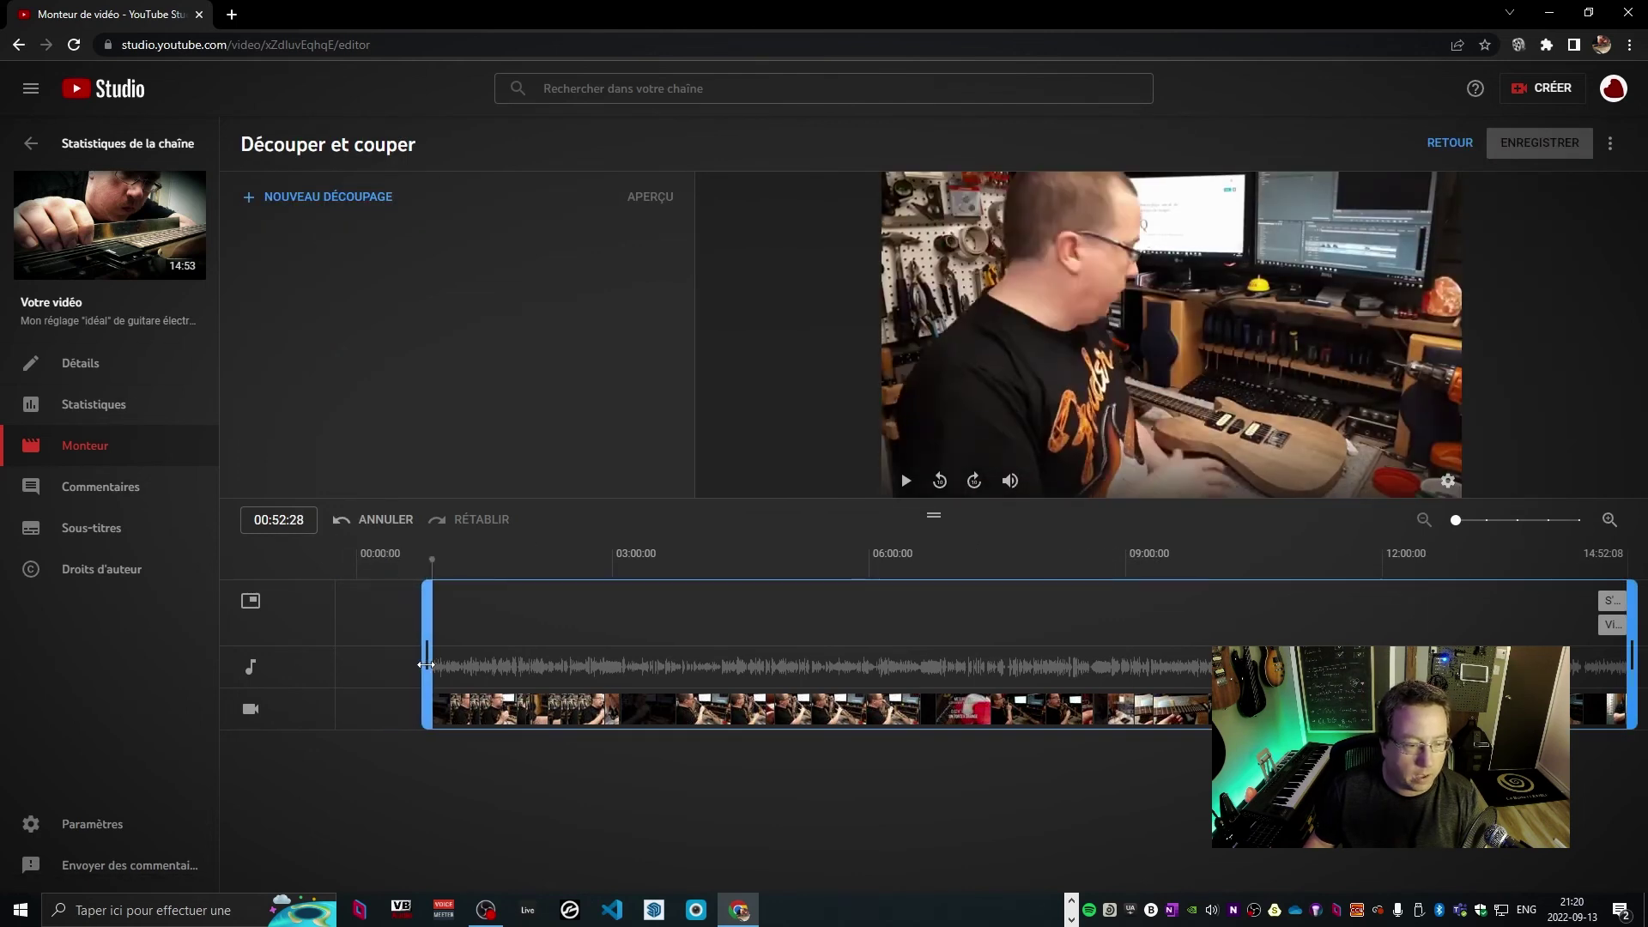
pyautogui.moveTo(1631, 663)
pyautogui.mouseDown()
pyautogui.moveTo(1381, 664)
pyautogui.moveTo(1631, 663)
pyautogui.mouseUp()
pyautogui.moveTo(429, 669); pyautogui.dragTo(351, 664)
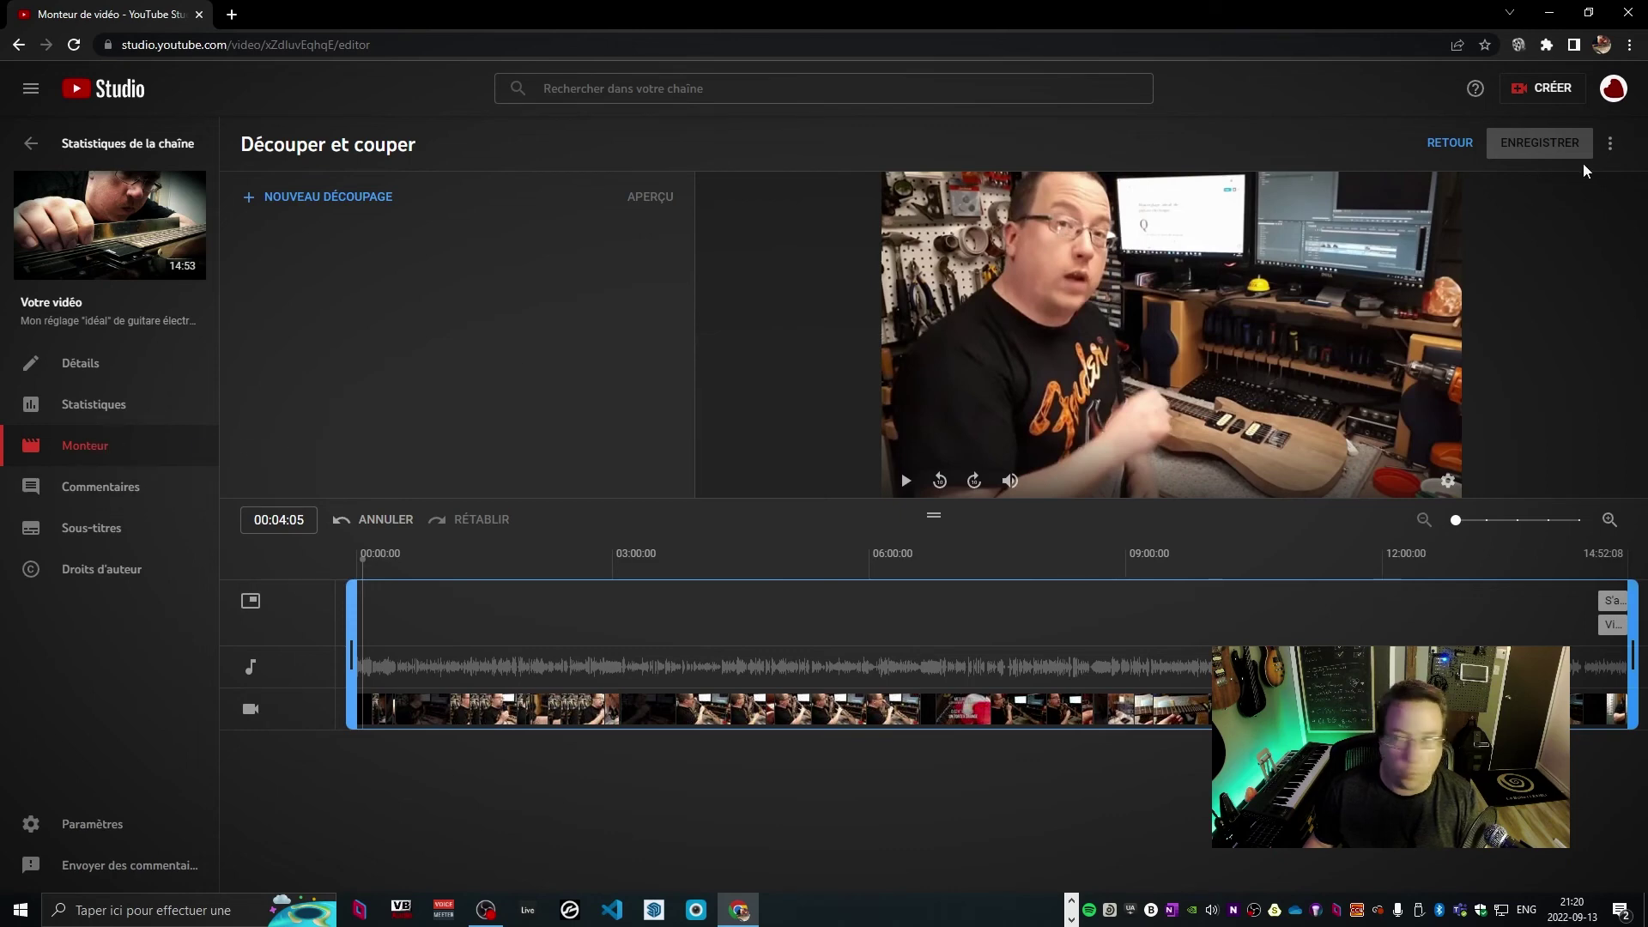
pyautogui.click(1447, 142)
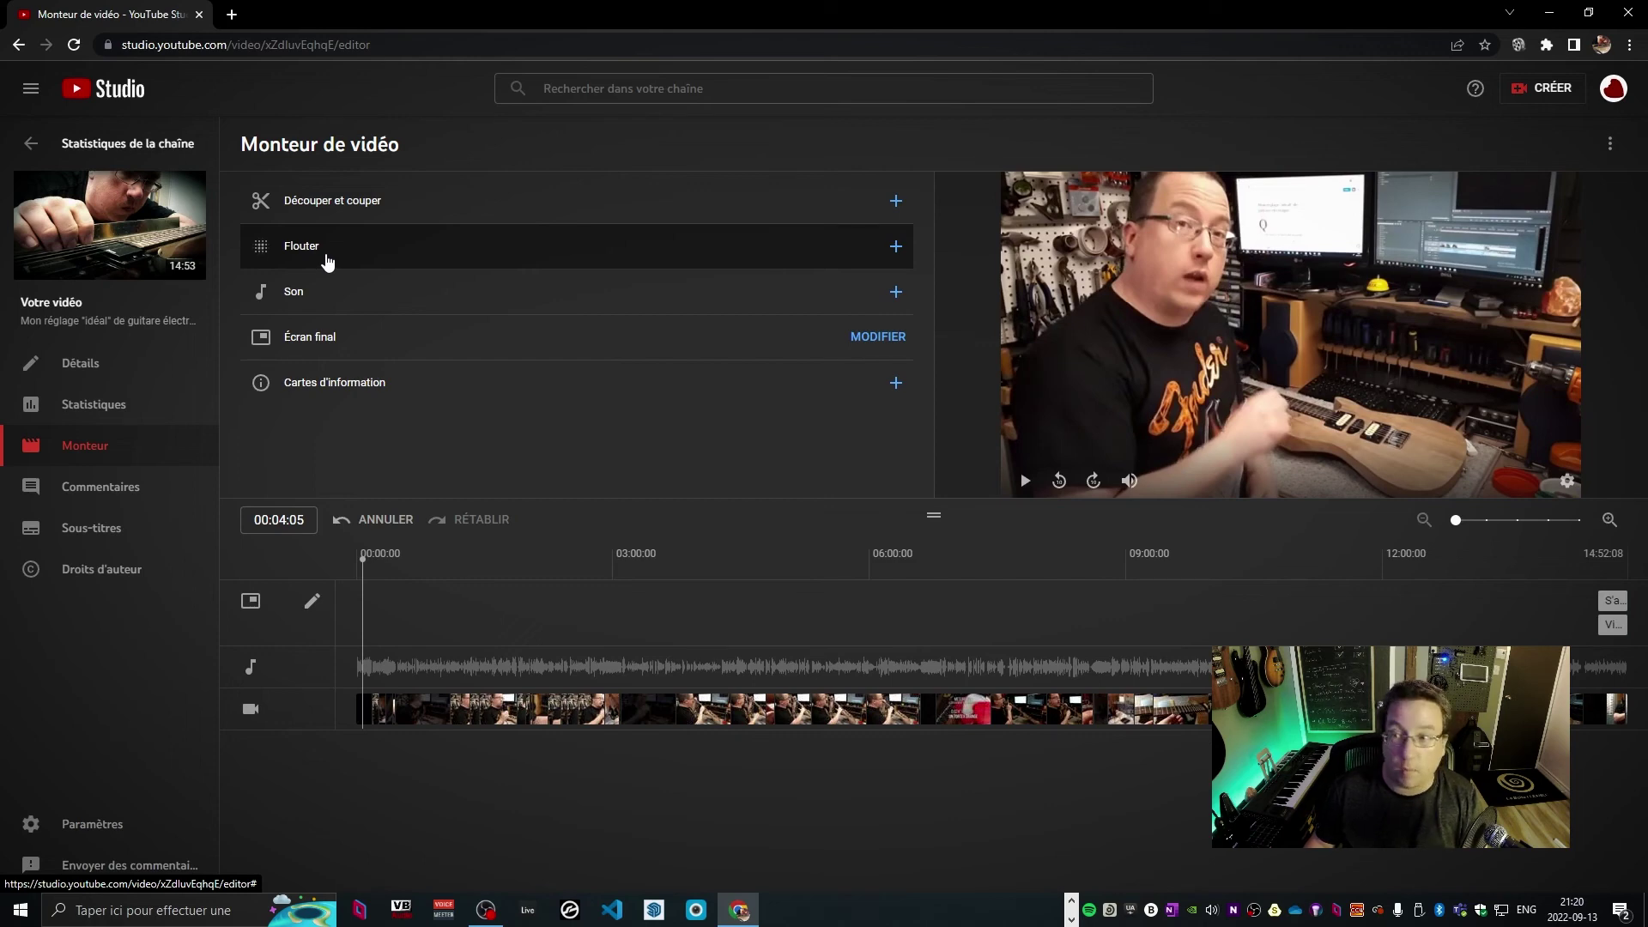
# Add a custom blur to the video and set it to run from 00:04:03 to 00:45:02
pyautogui.click(743, 247)
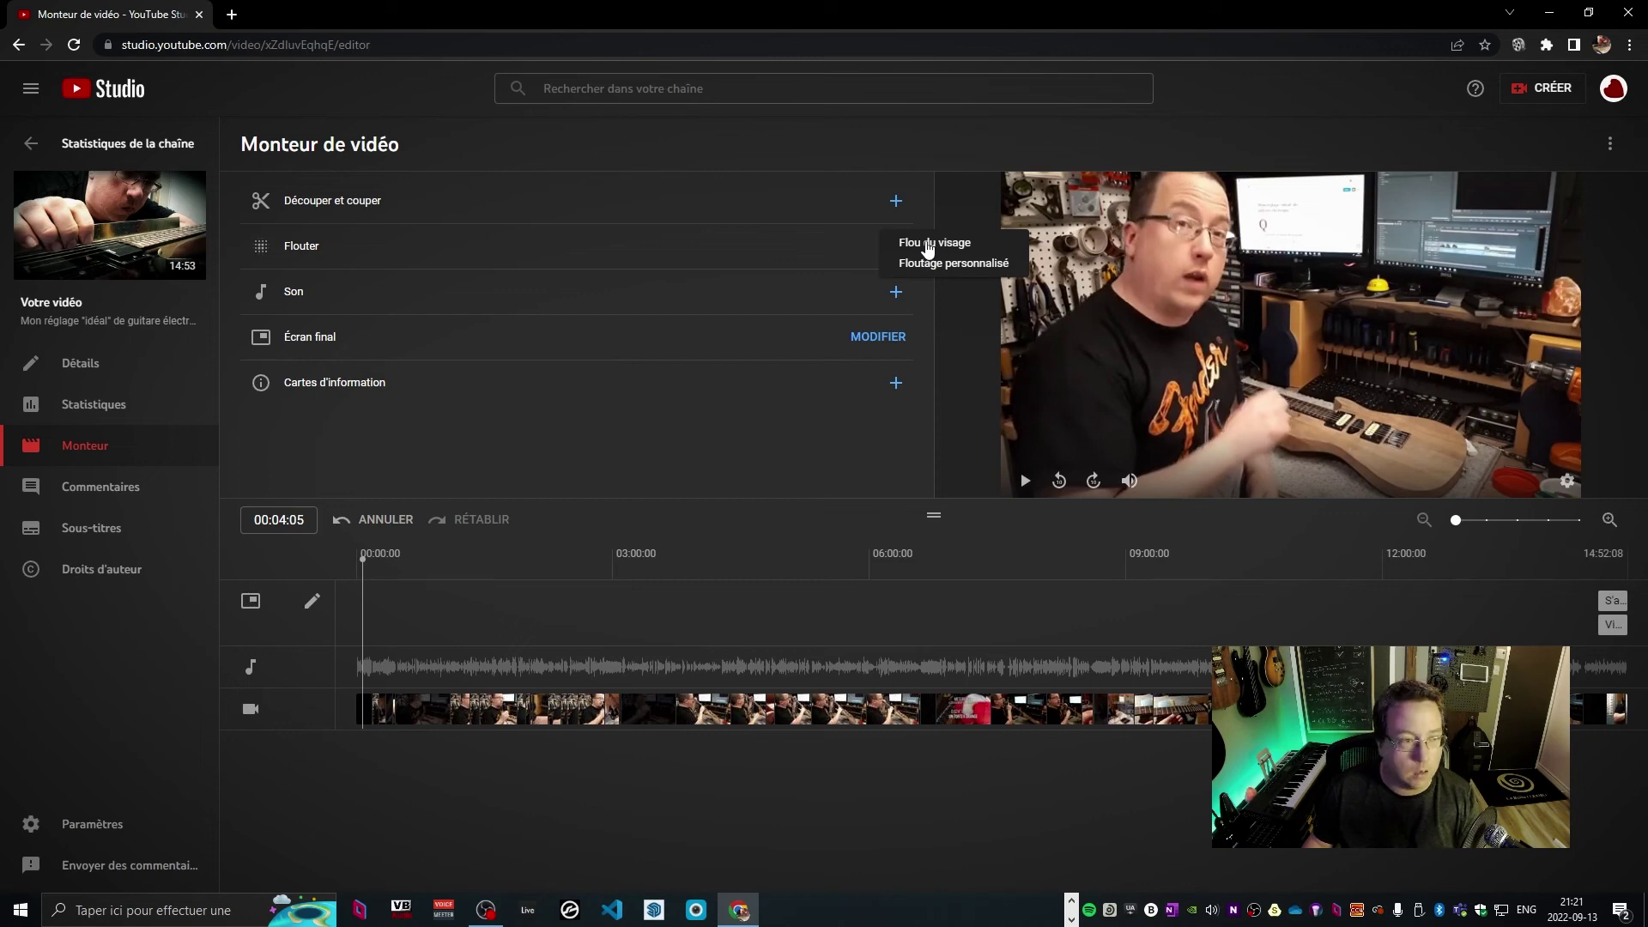
pyautogui.click(936, 265)
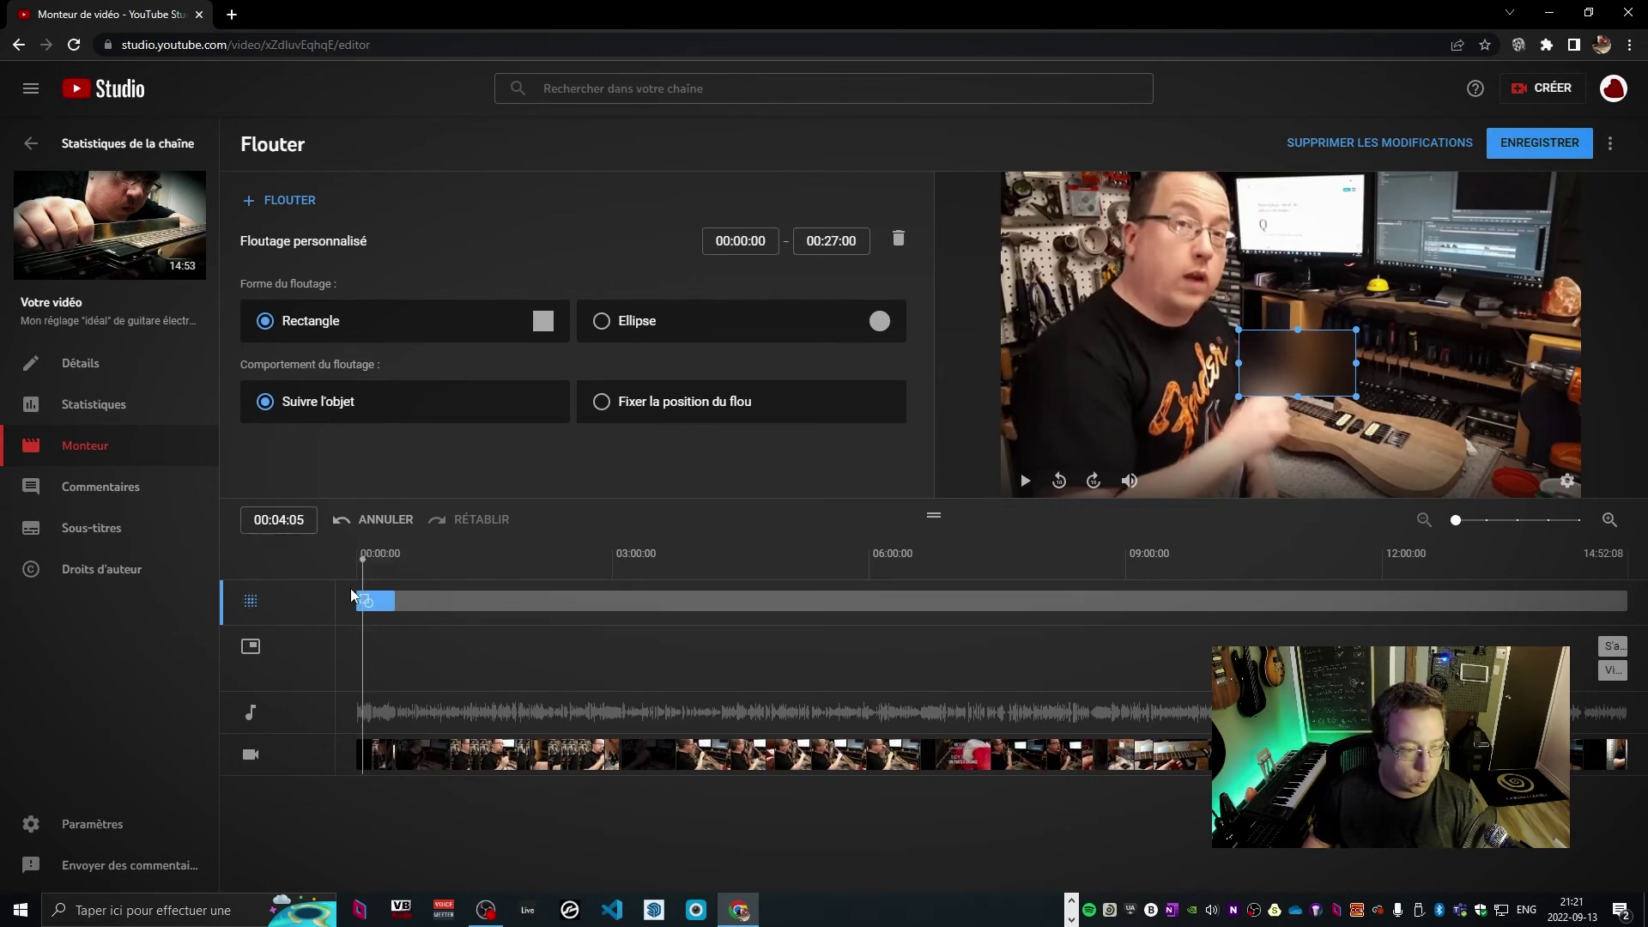
pyautogui.click(400, 601)
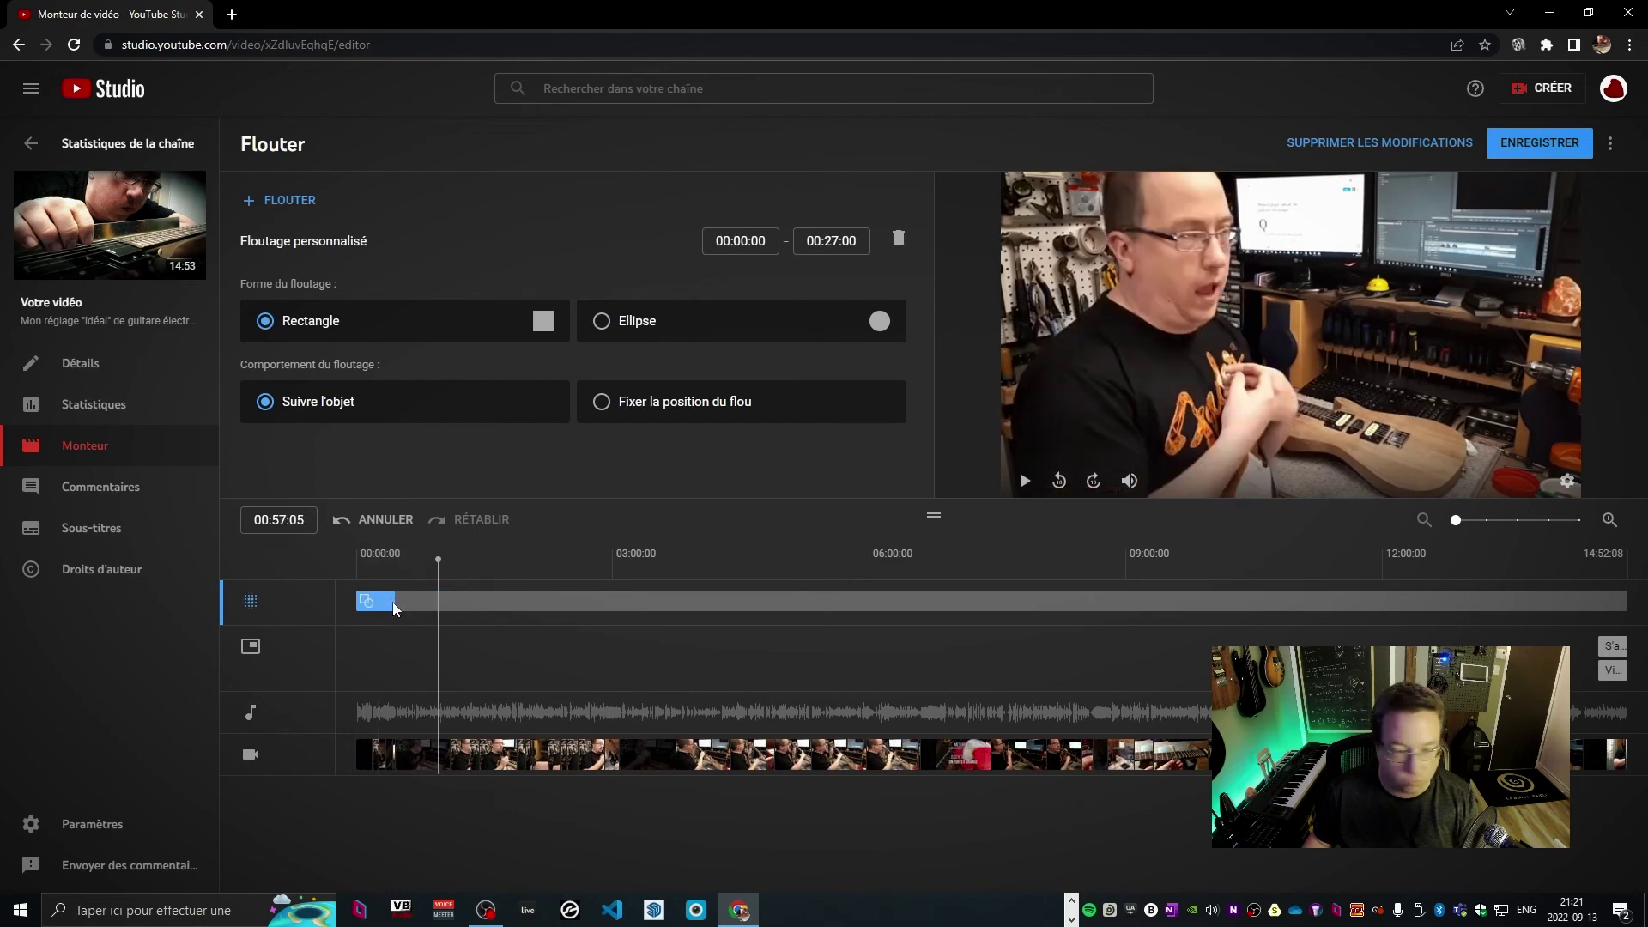
pyautogui.moveTo(393, 601); pyautogui.dragTo(455, 601)
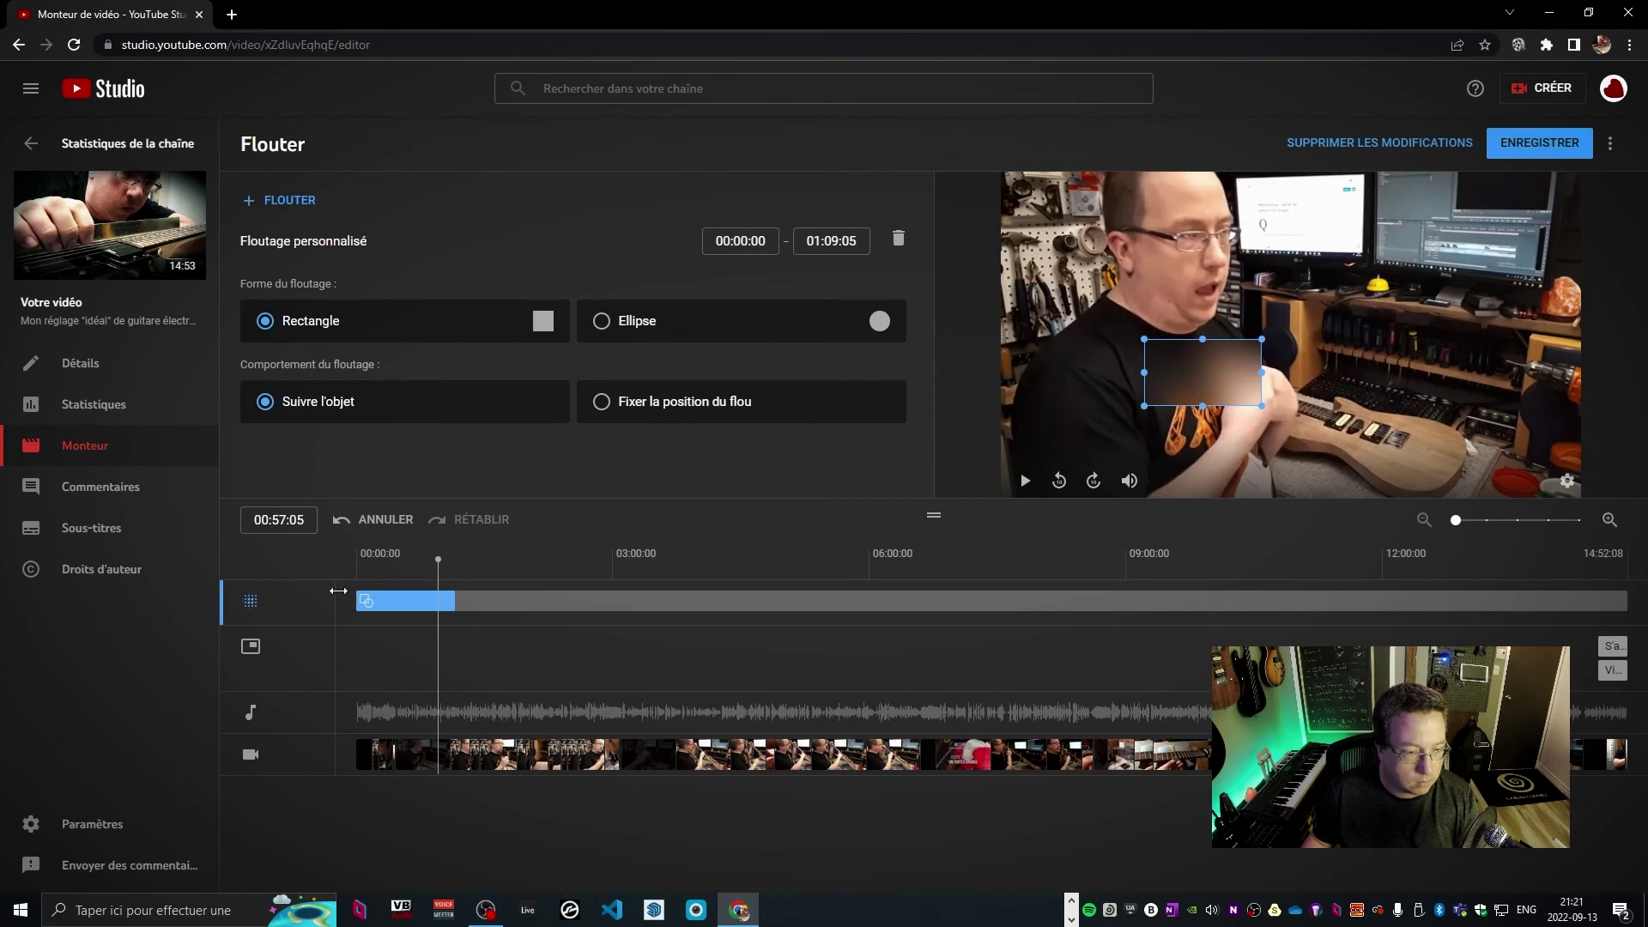
pyautogui.moveTo(387, 600); pyautogui.dragTo(420, 603)
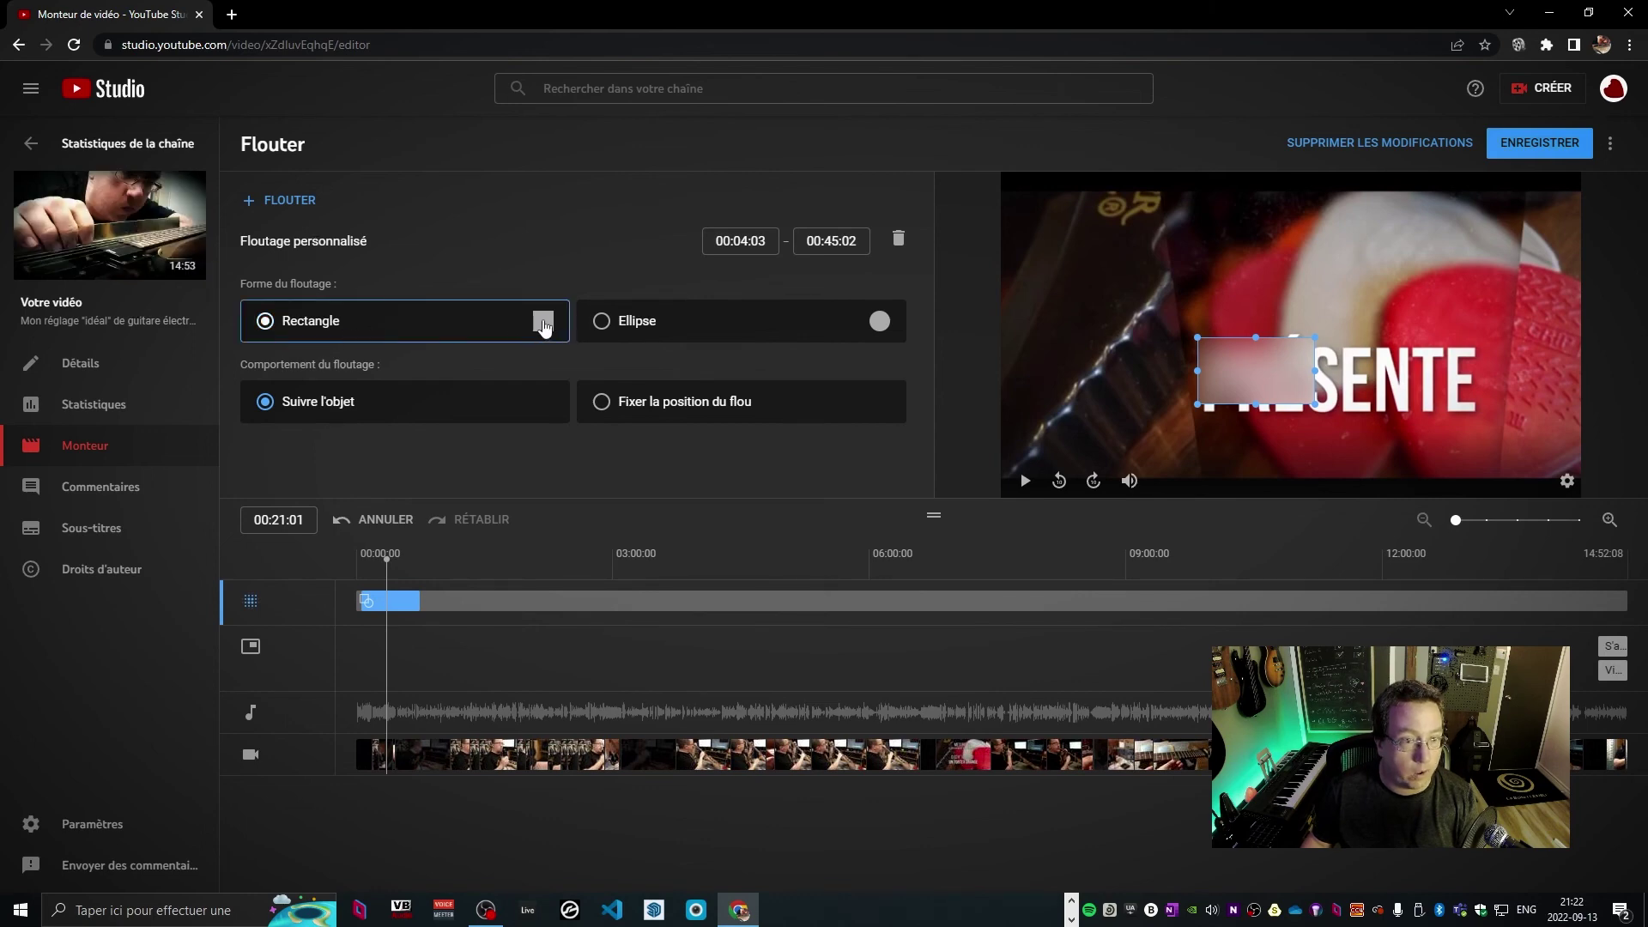
# Make the blur a fixed-position rectangle, widen and flatten it, move it onto the start of the title, and delay its start to about 00:21
pyautogui.click(884, 324)
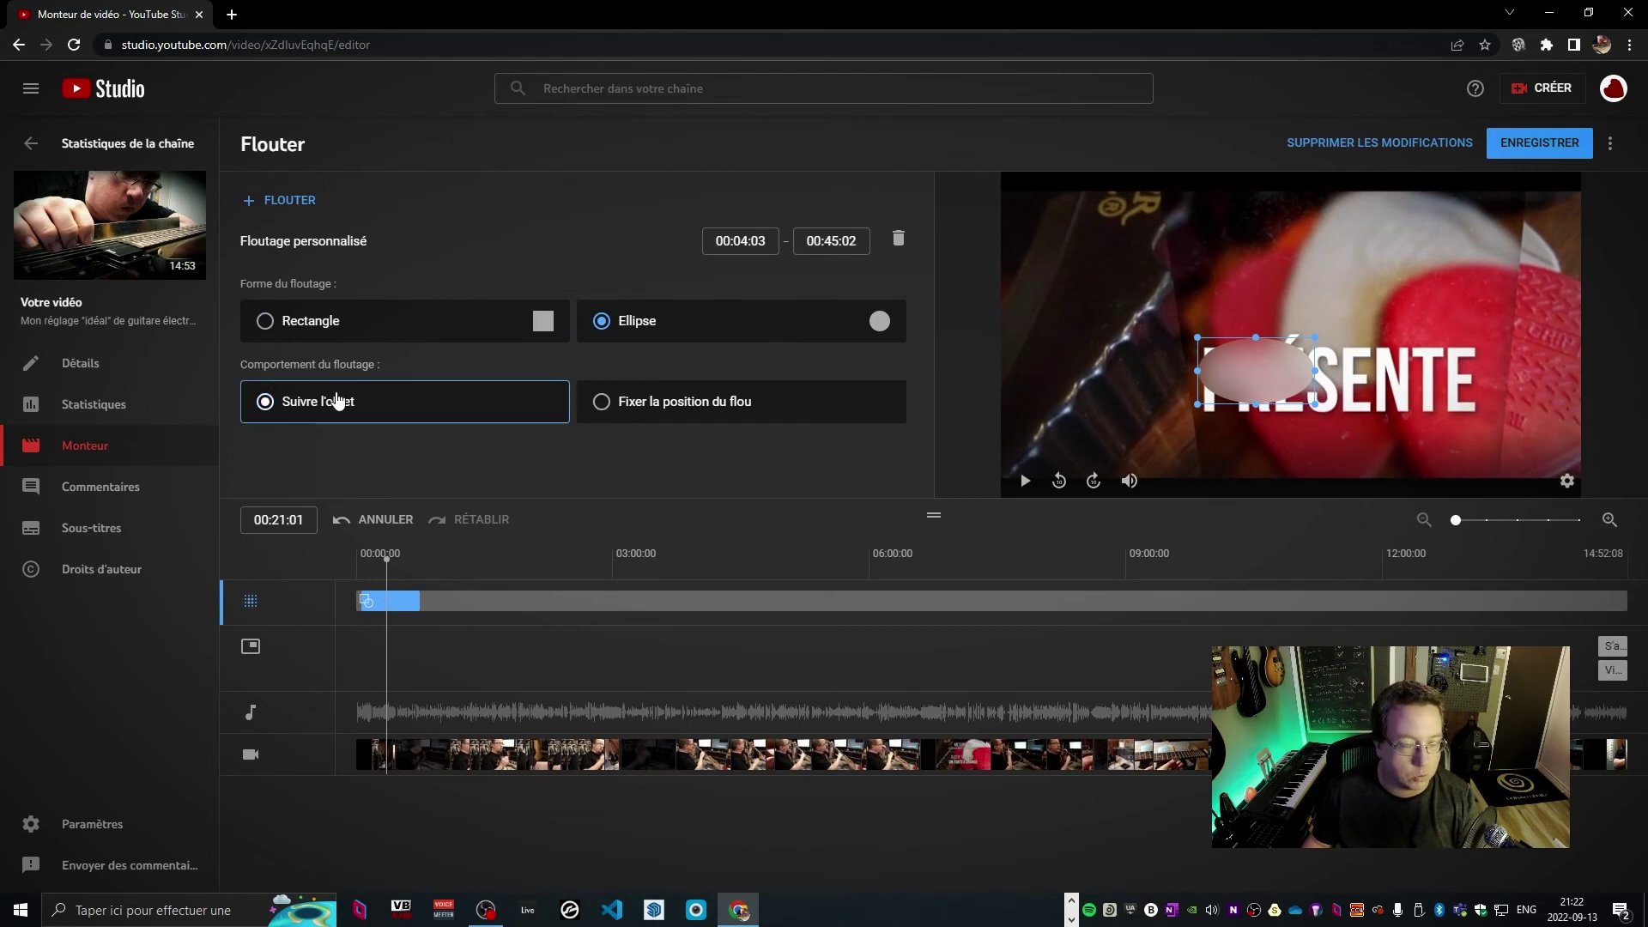
pyautogui.click(638, 418)
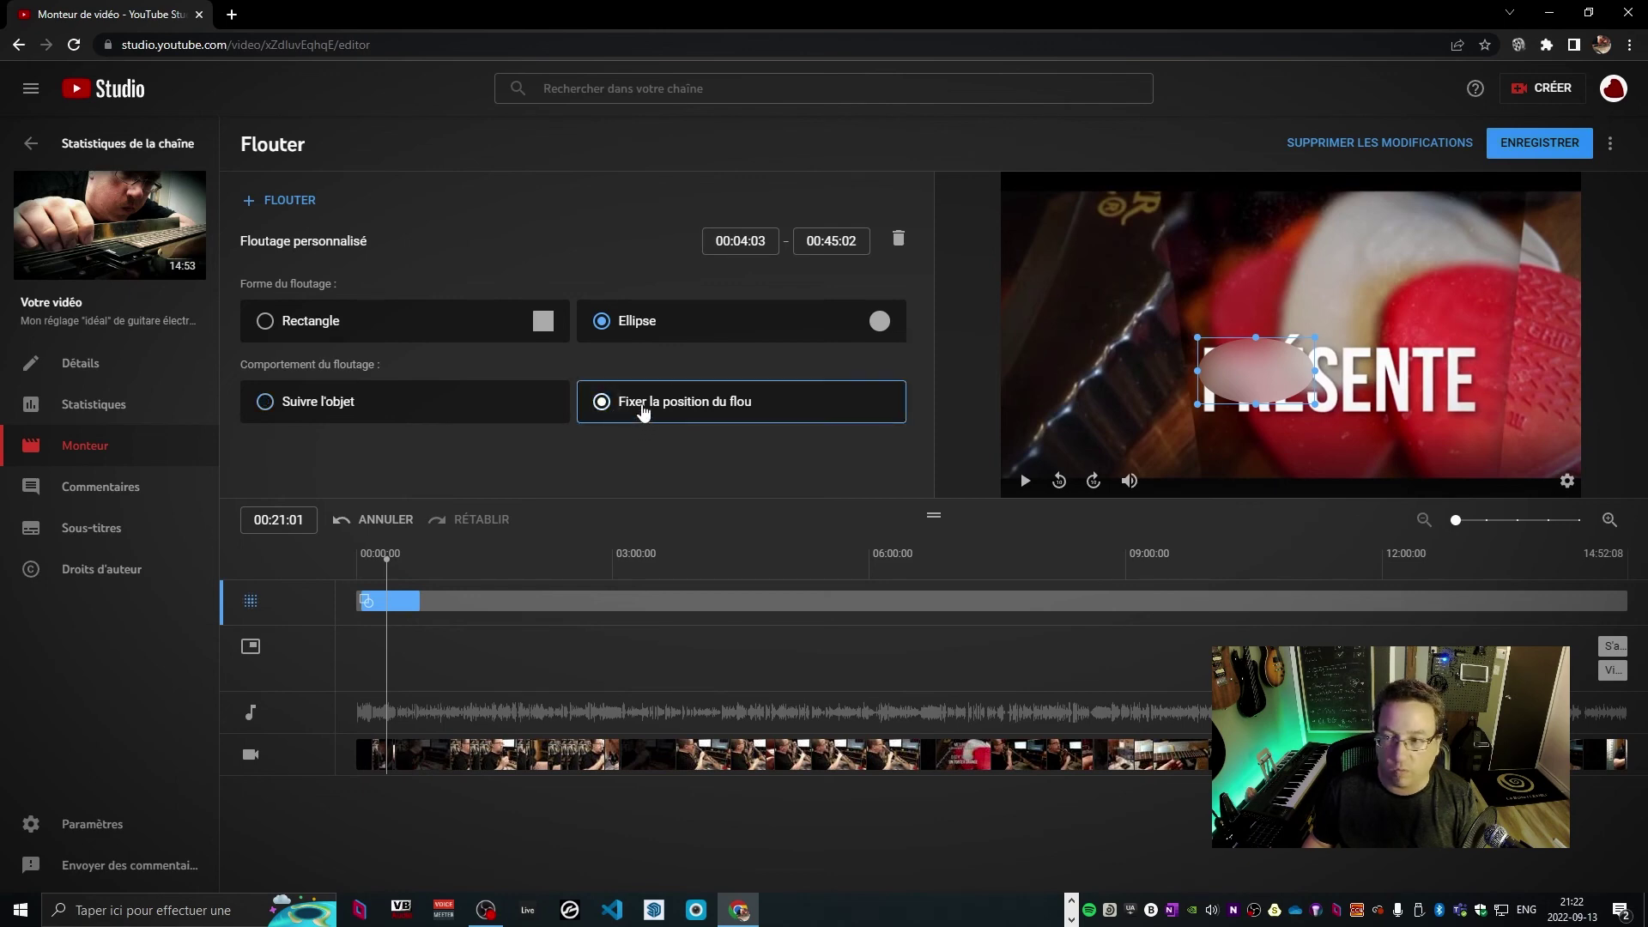
pyautogui.click(311, 321)
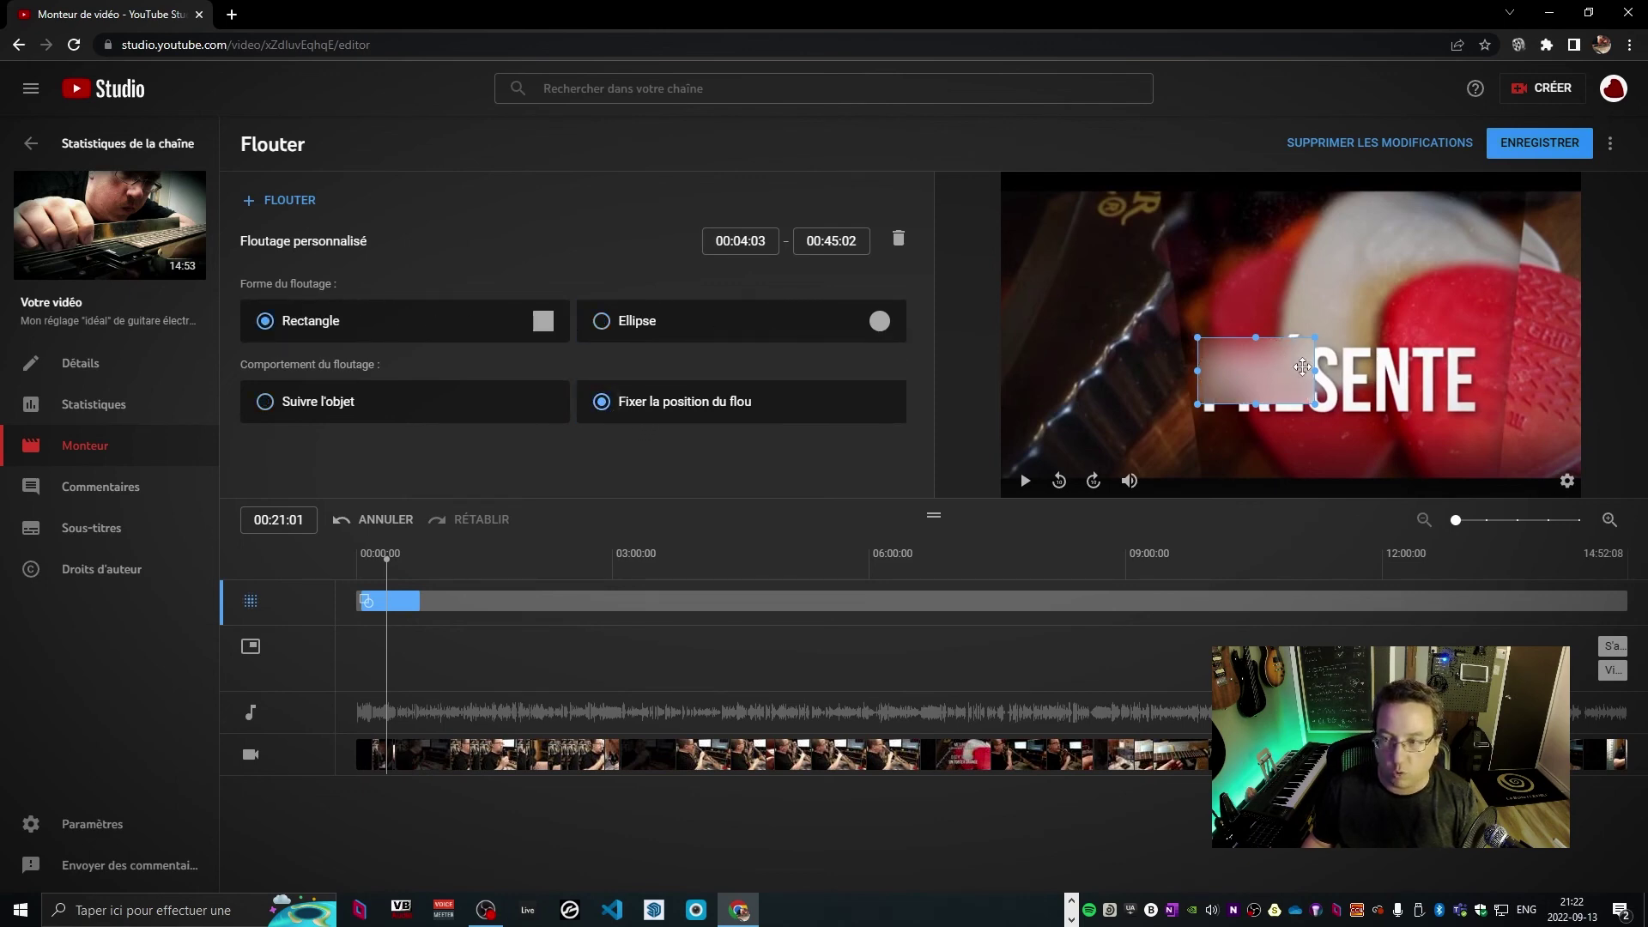
pyautogui.moveTo(1315, 370); pyautogui.dragTo(1394, 384)
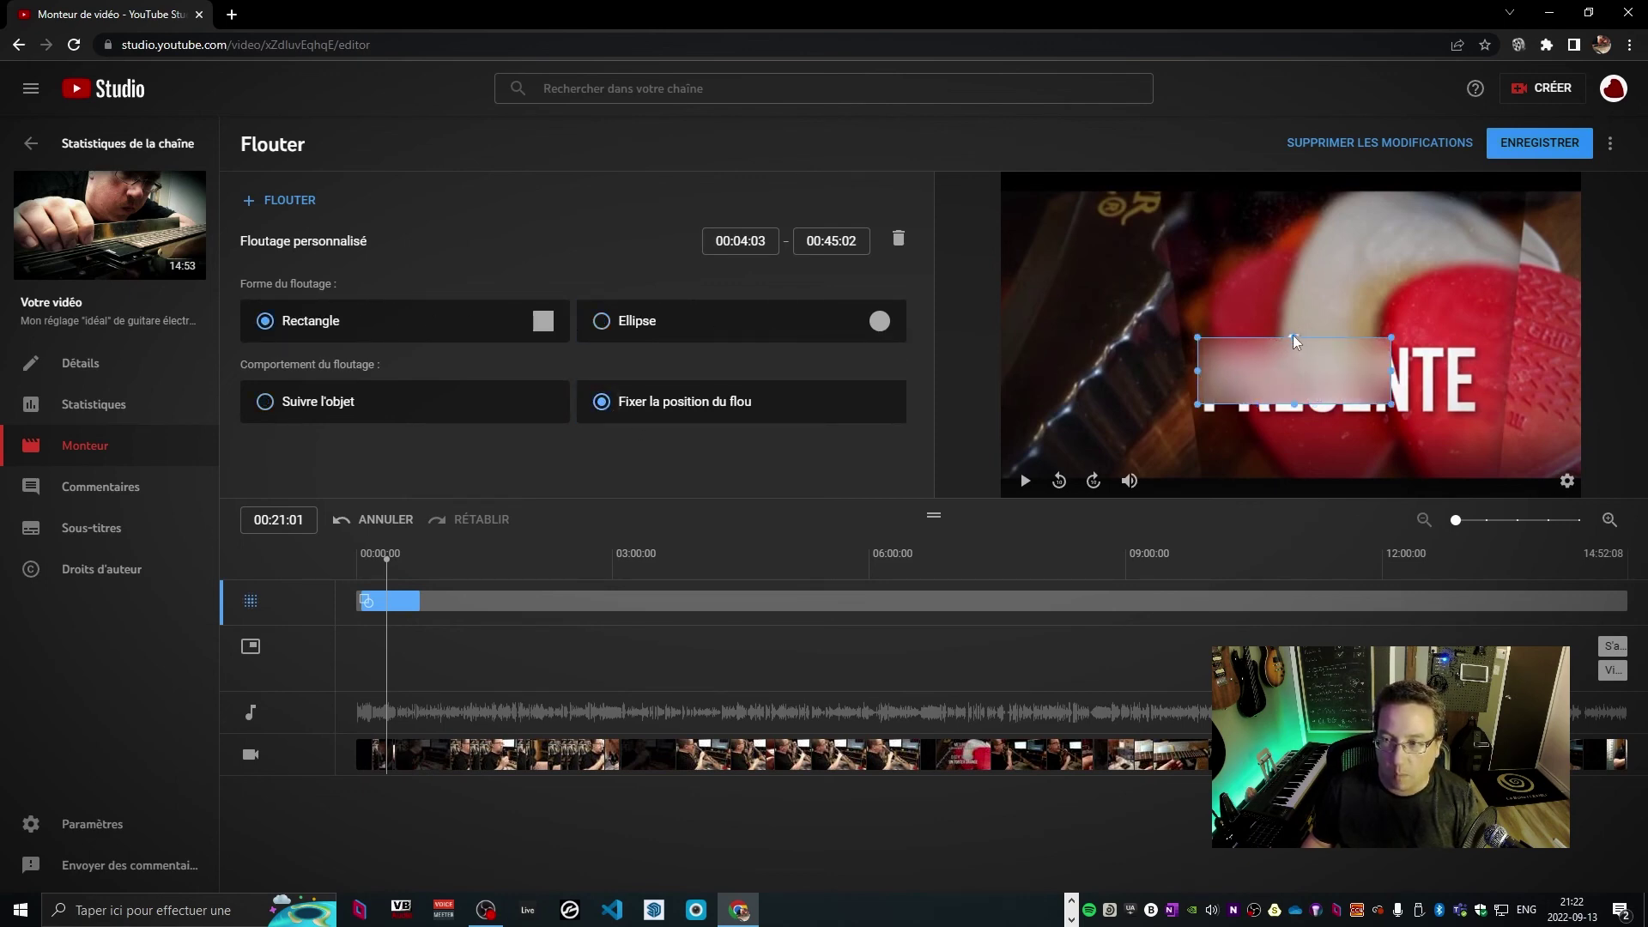
pyautogui.moveTo(1296, 405); pyautogui.dragTo(1231, 376)
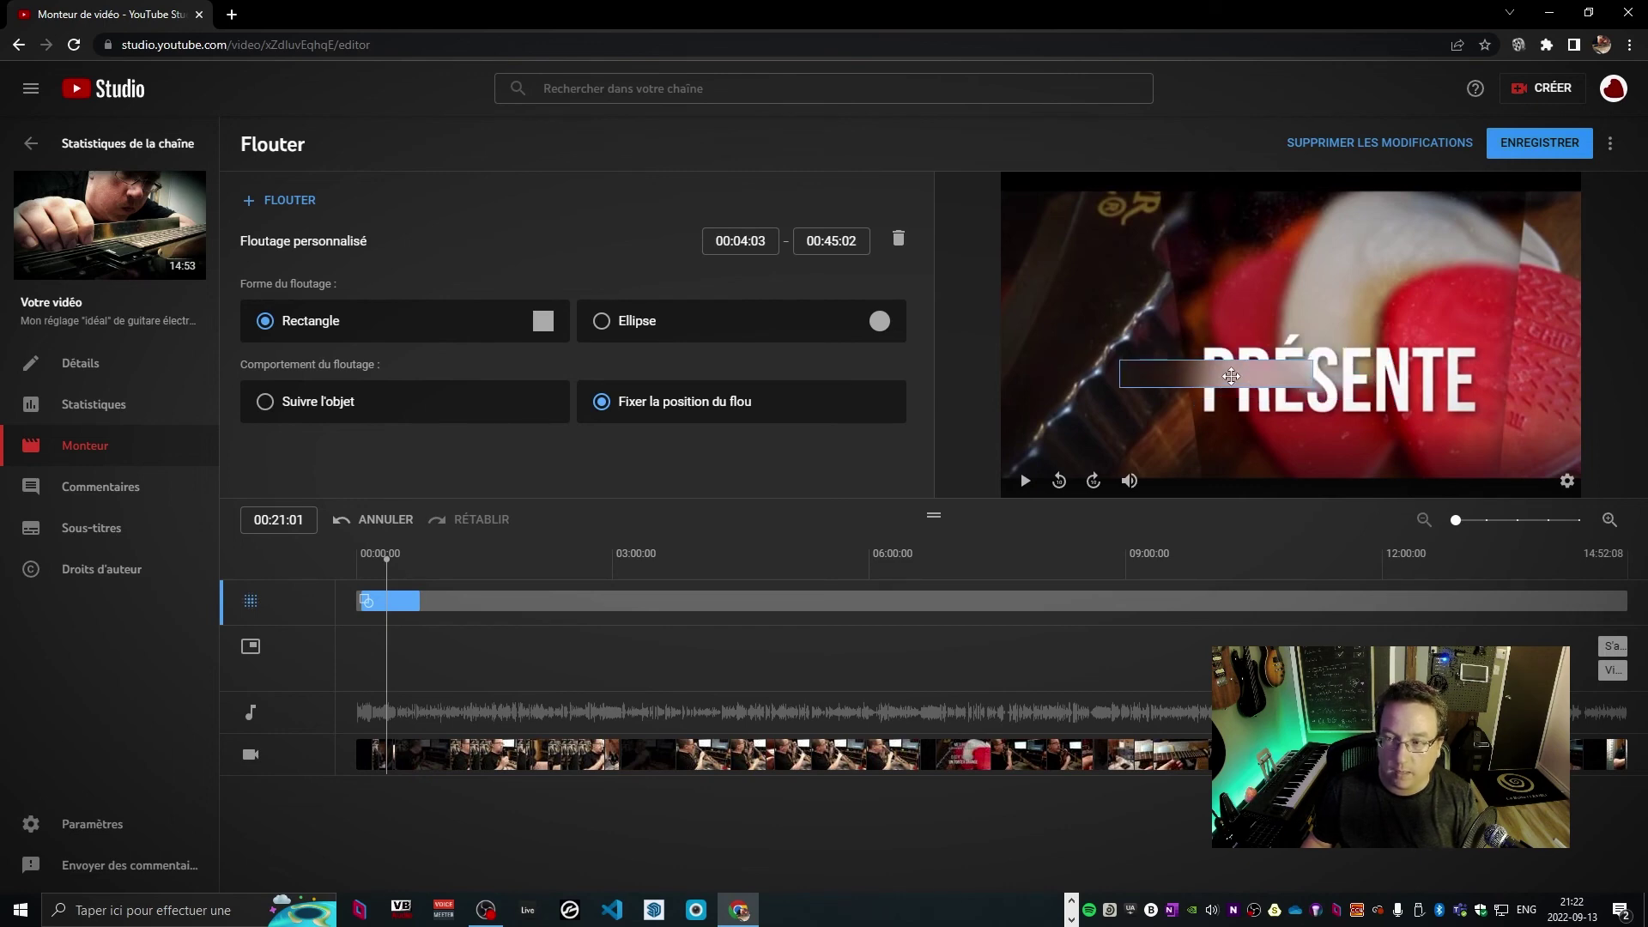
pyautogui.moveTo(364, 603); pyautogui.dragTo(387, 603)
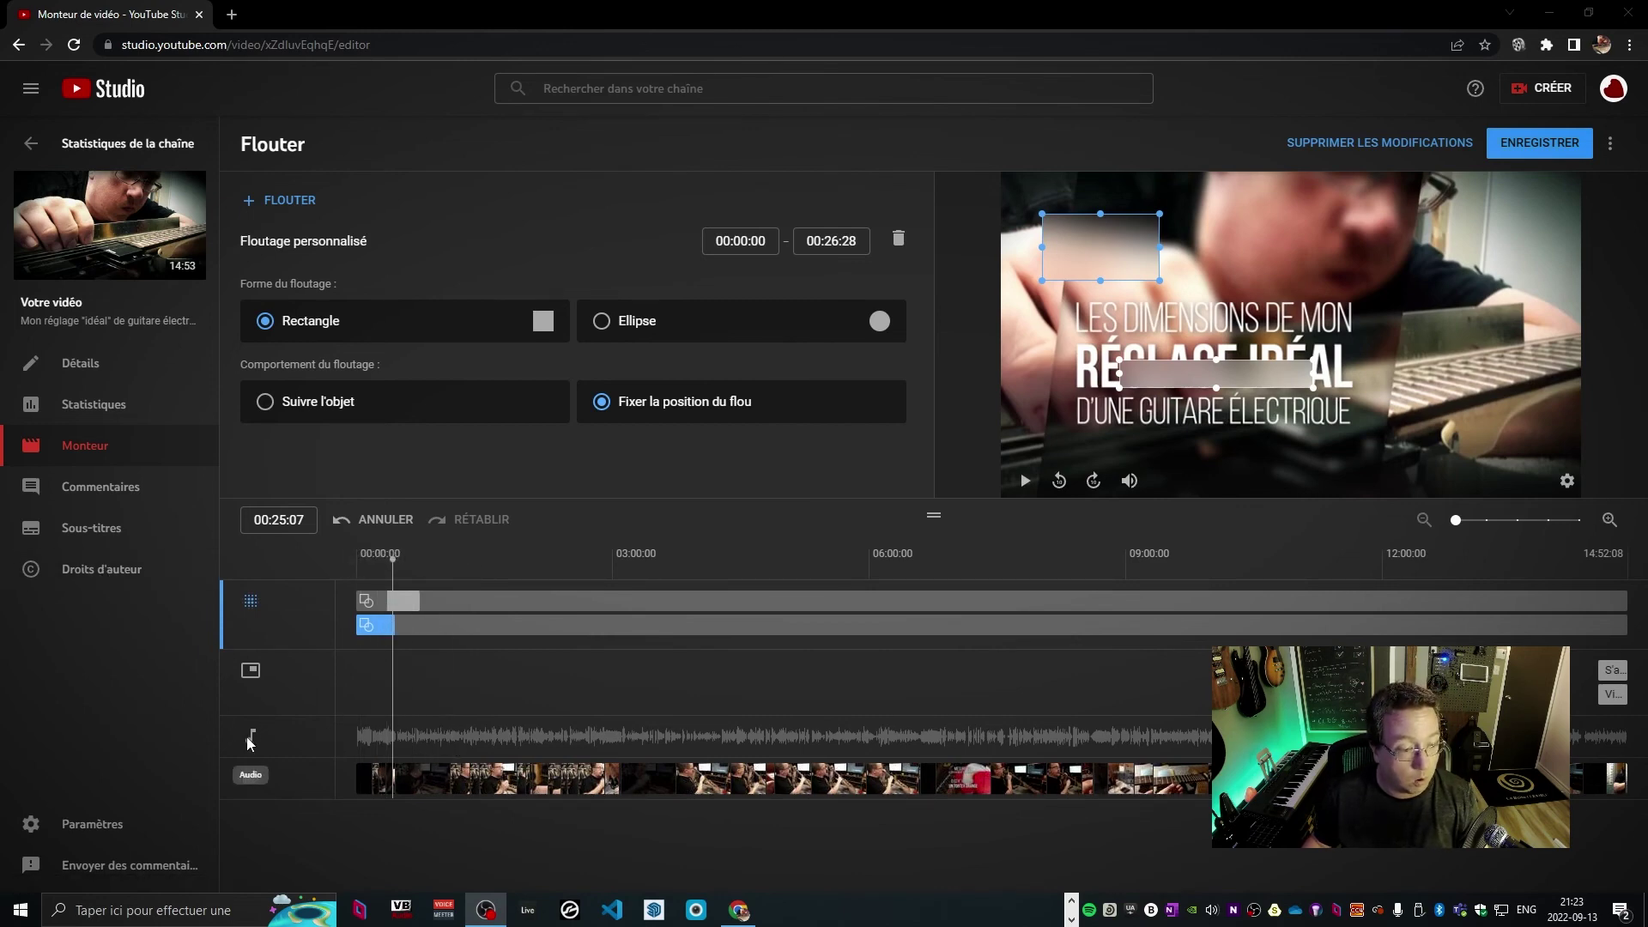
# Open the editor's music library and preview "Summer Solstice on the June Planet" and "The Monuments and Tunnels in Goa and Hampi"
pyautogui.click(396, 745)
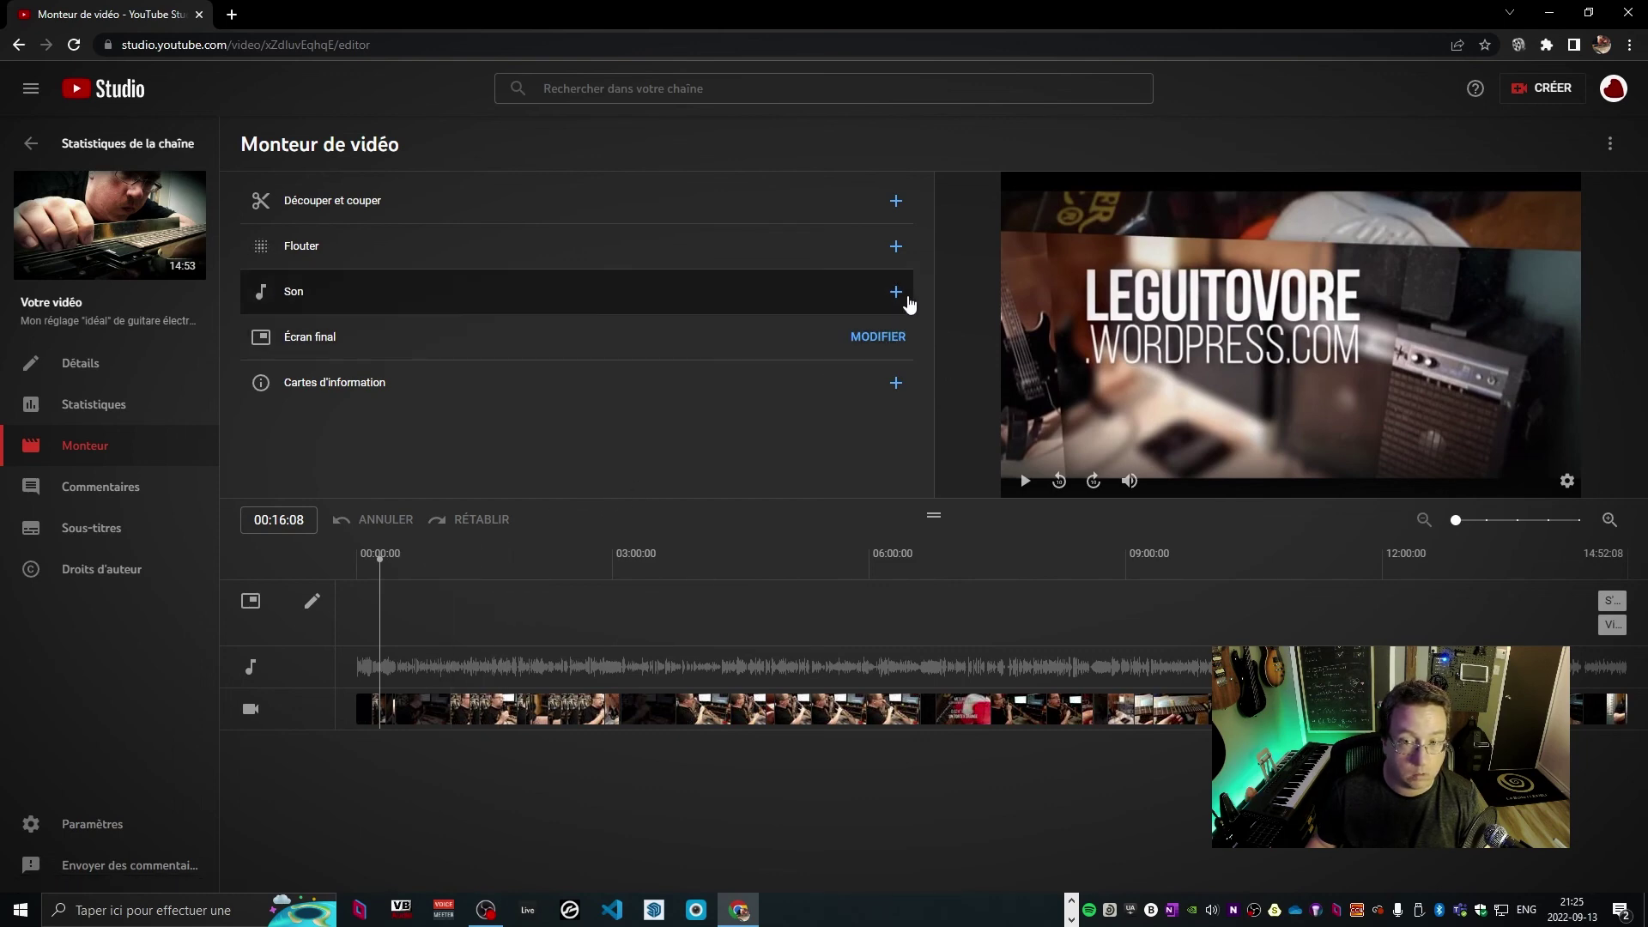
pyautogui.click(908, 301)
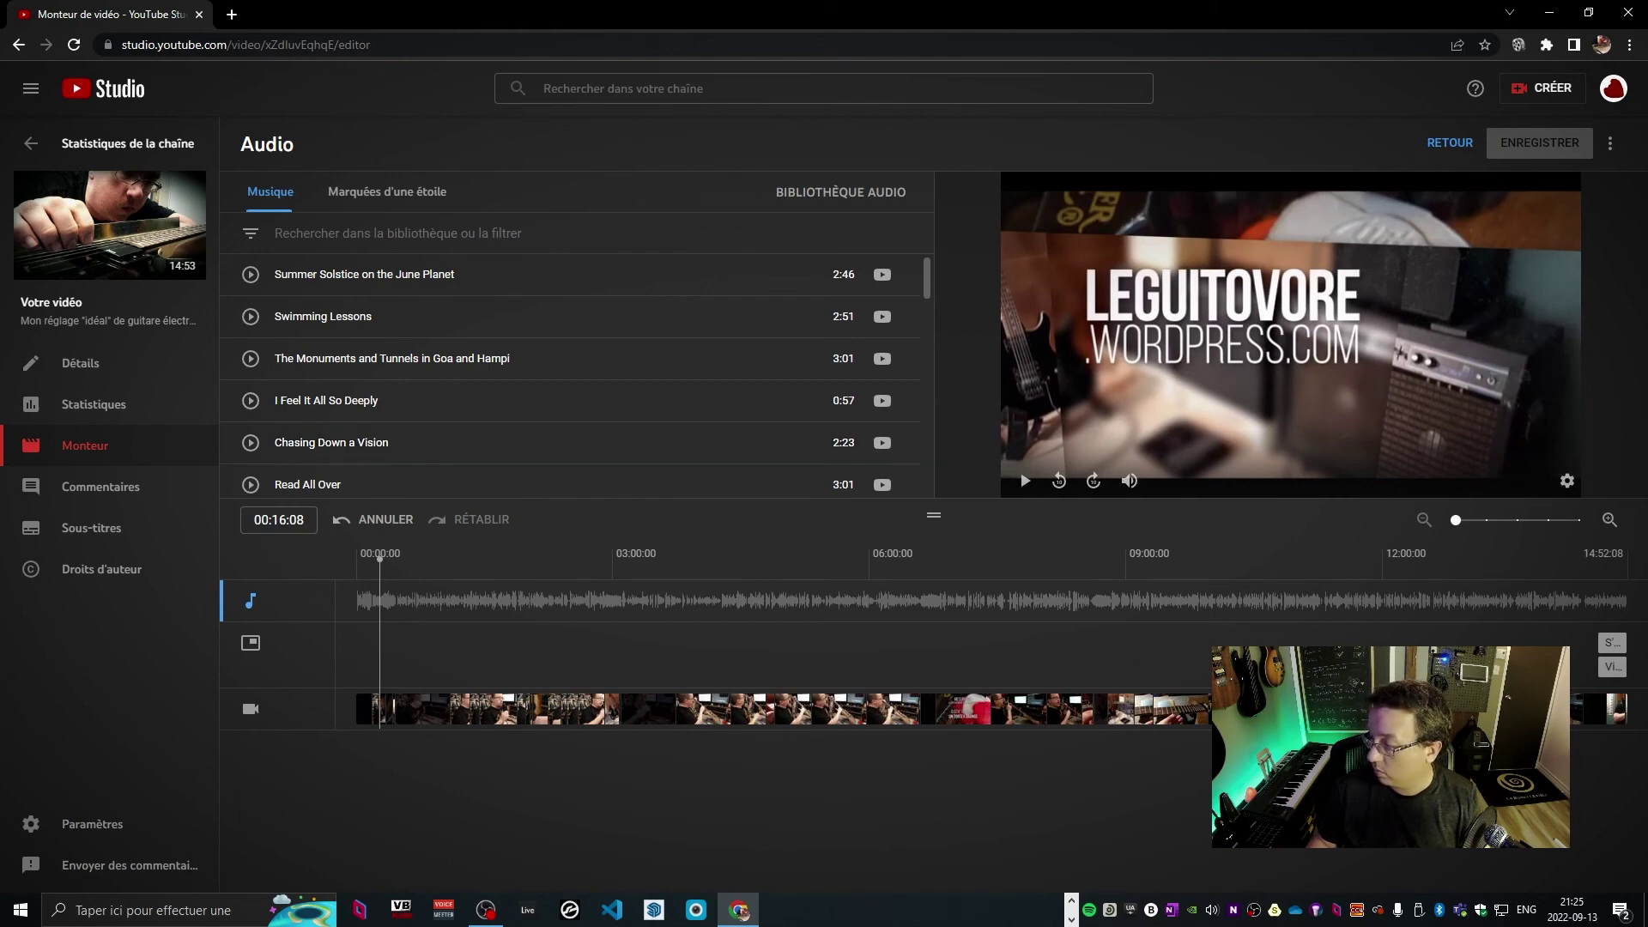
pyautogui.hotkey('alt', 'Tab')
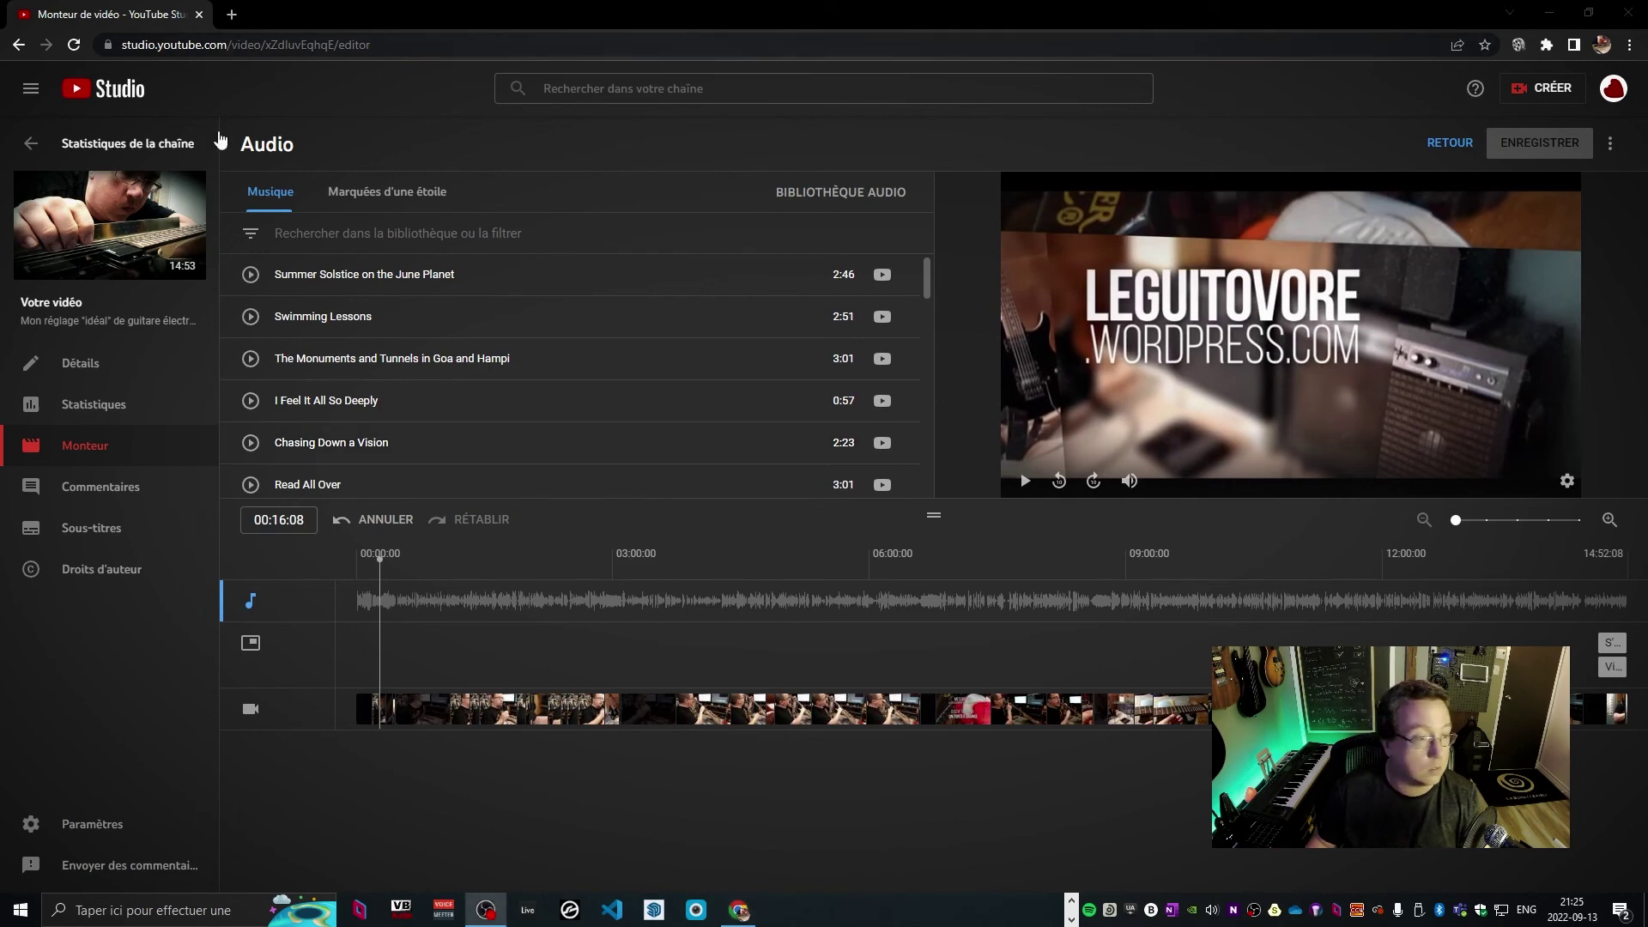
pyautogui.click(251, 275)
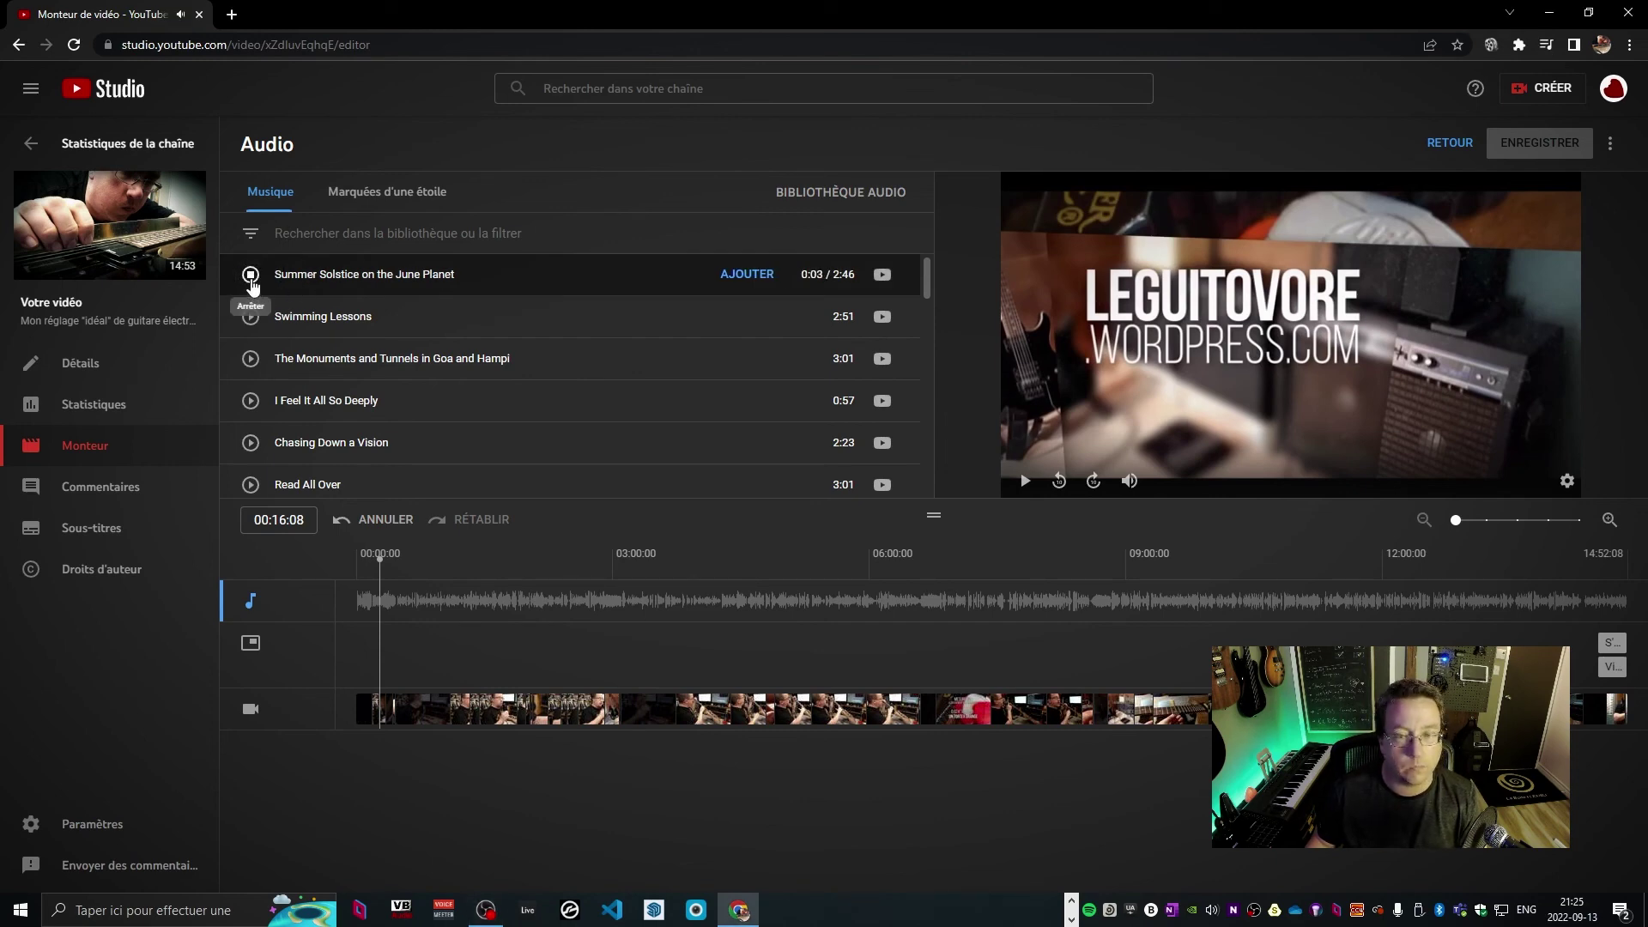
pyautogui.click(251, 280)
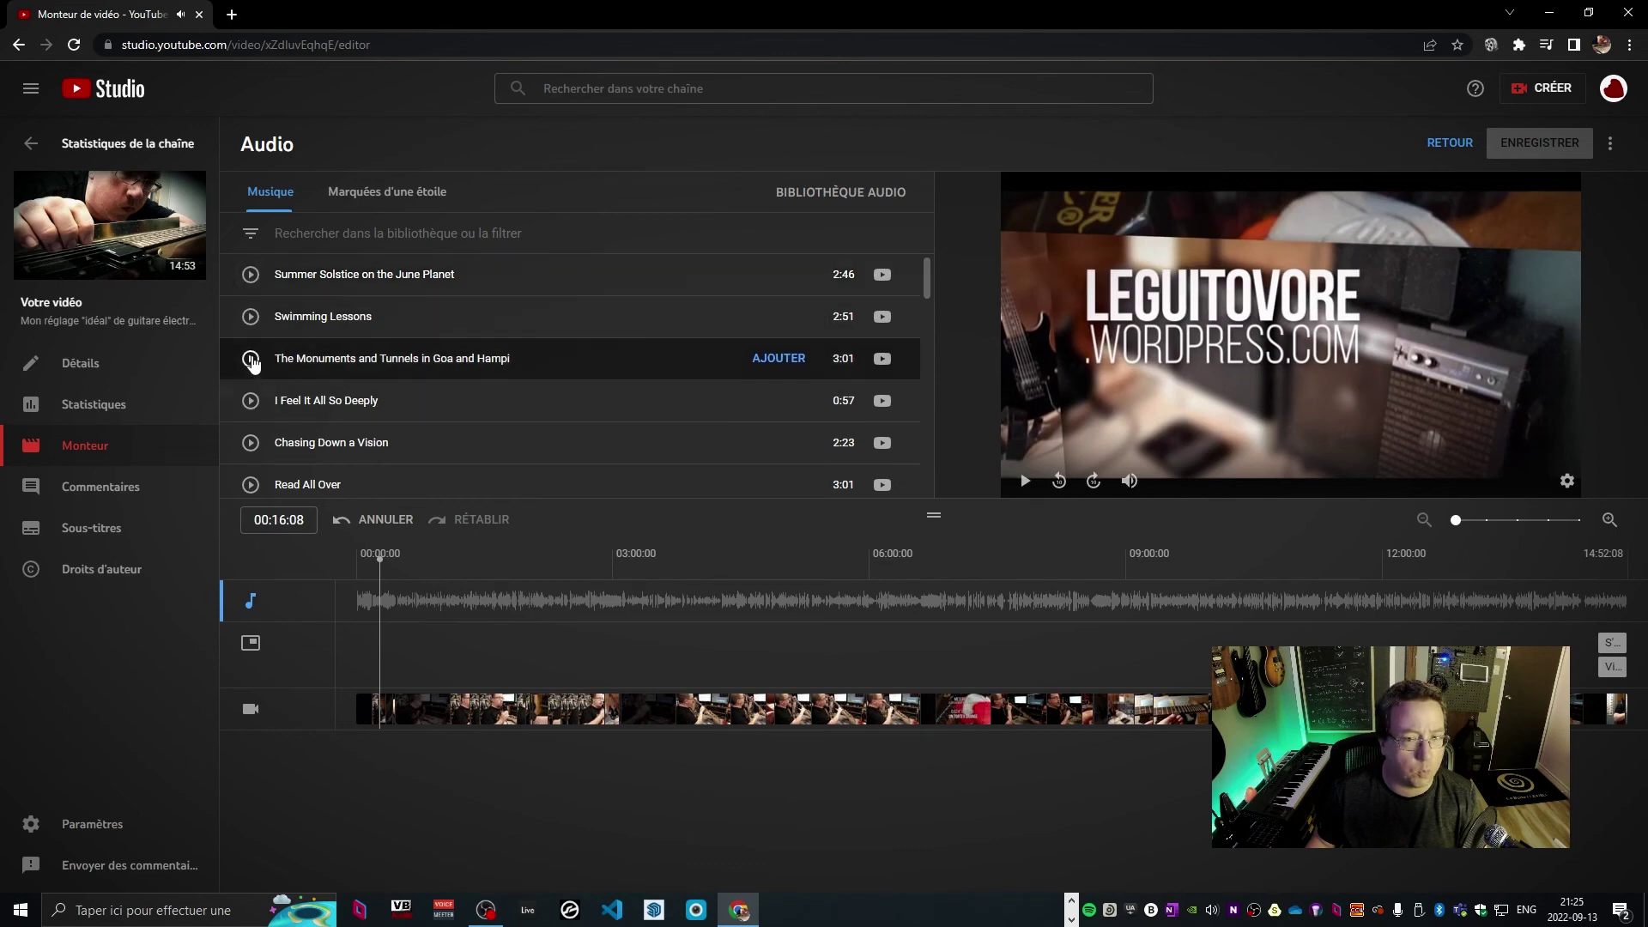
pyautogui.click(250, 361)
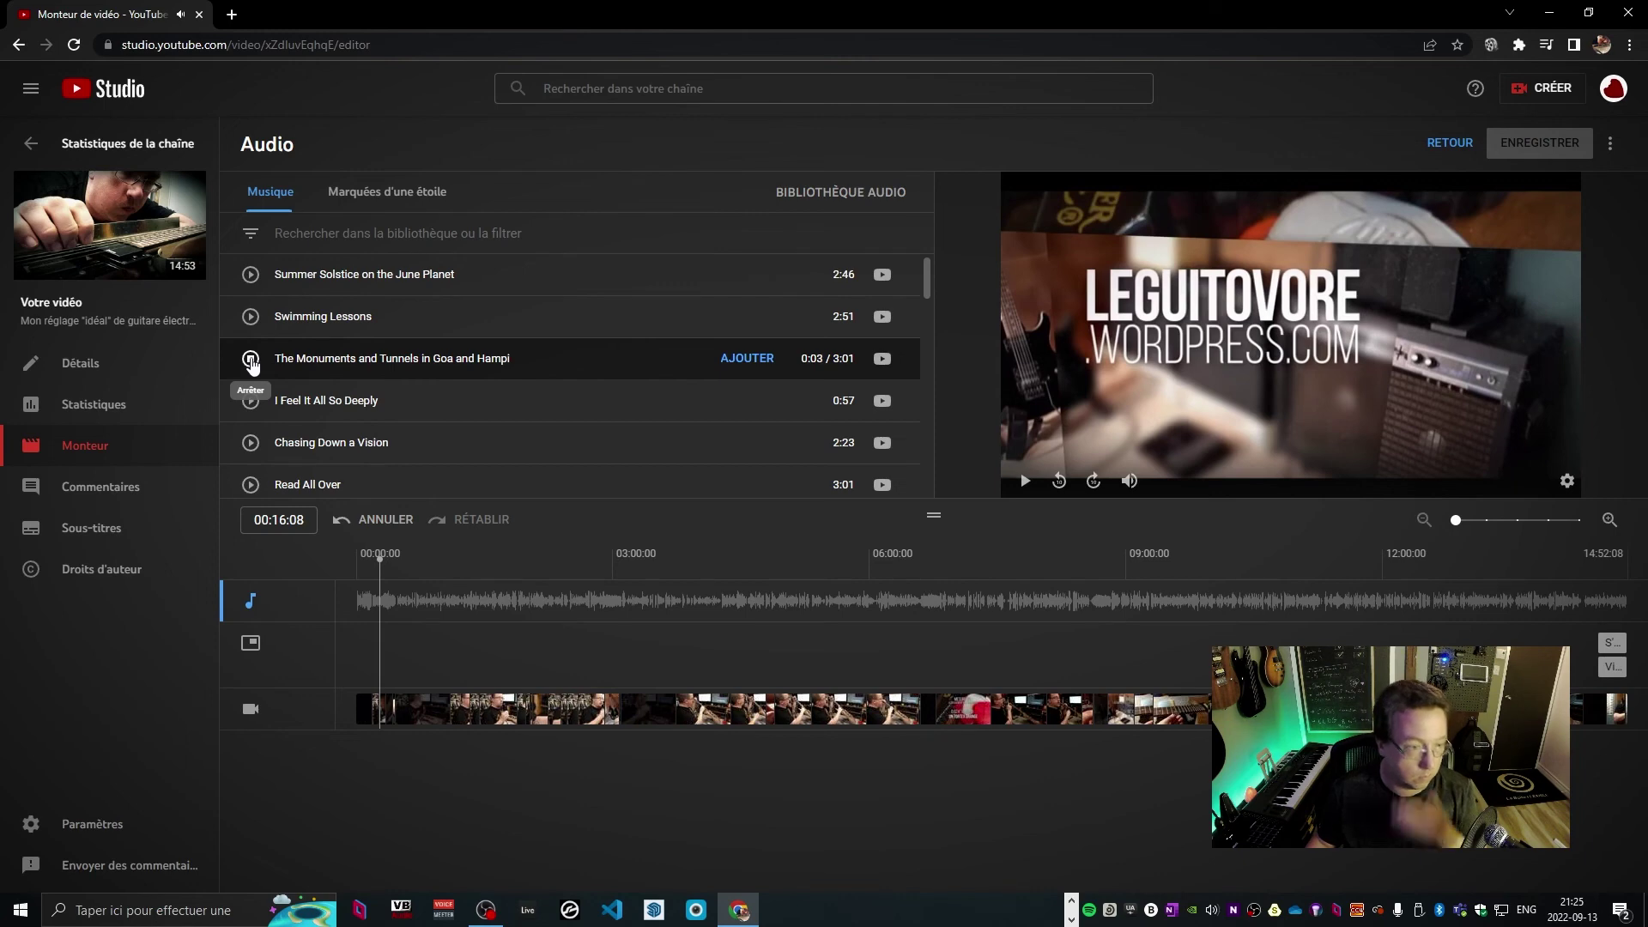
pyautogui.click(251, 360)
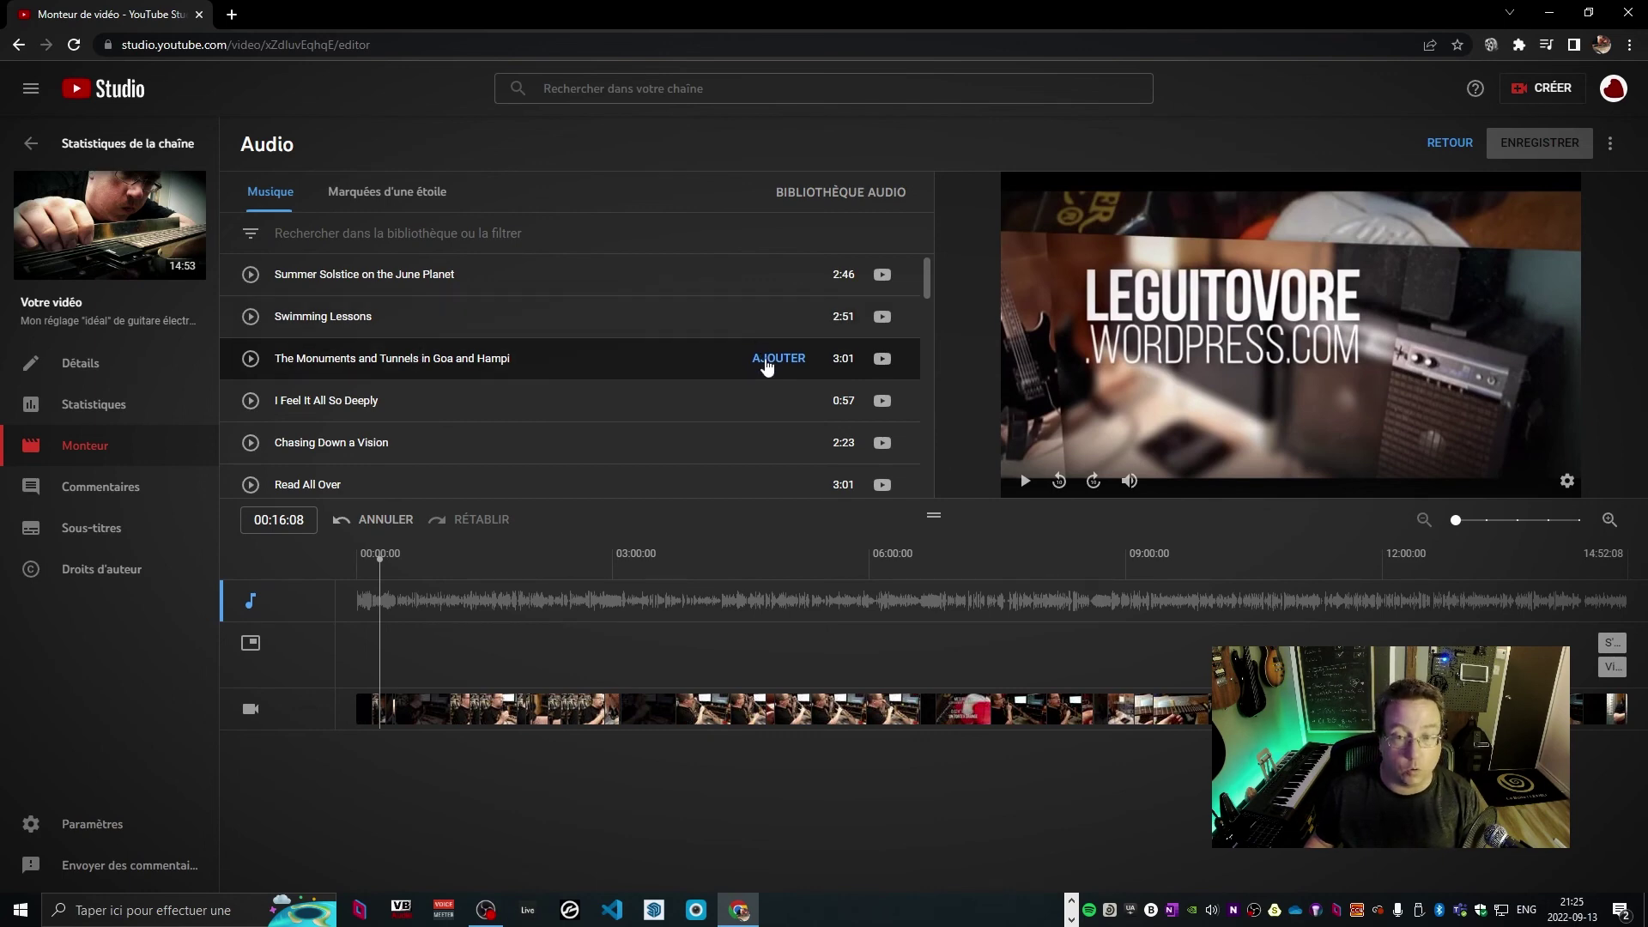
# Add "The Monuments and Tunnels in Goa and Hampi" to the video's audio track and shift its start to about 01:50
pyautogui.click(774, 359)
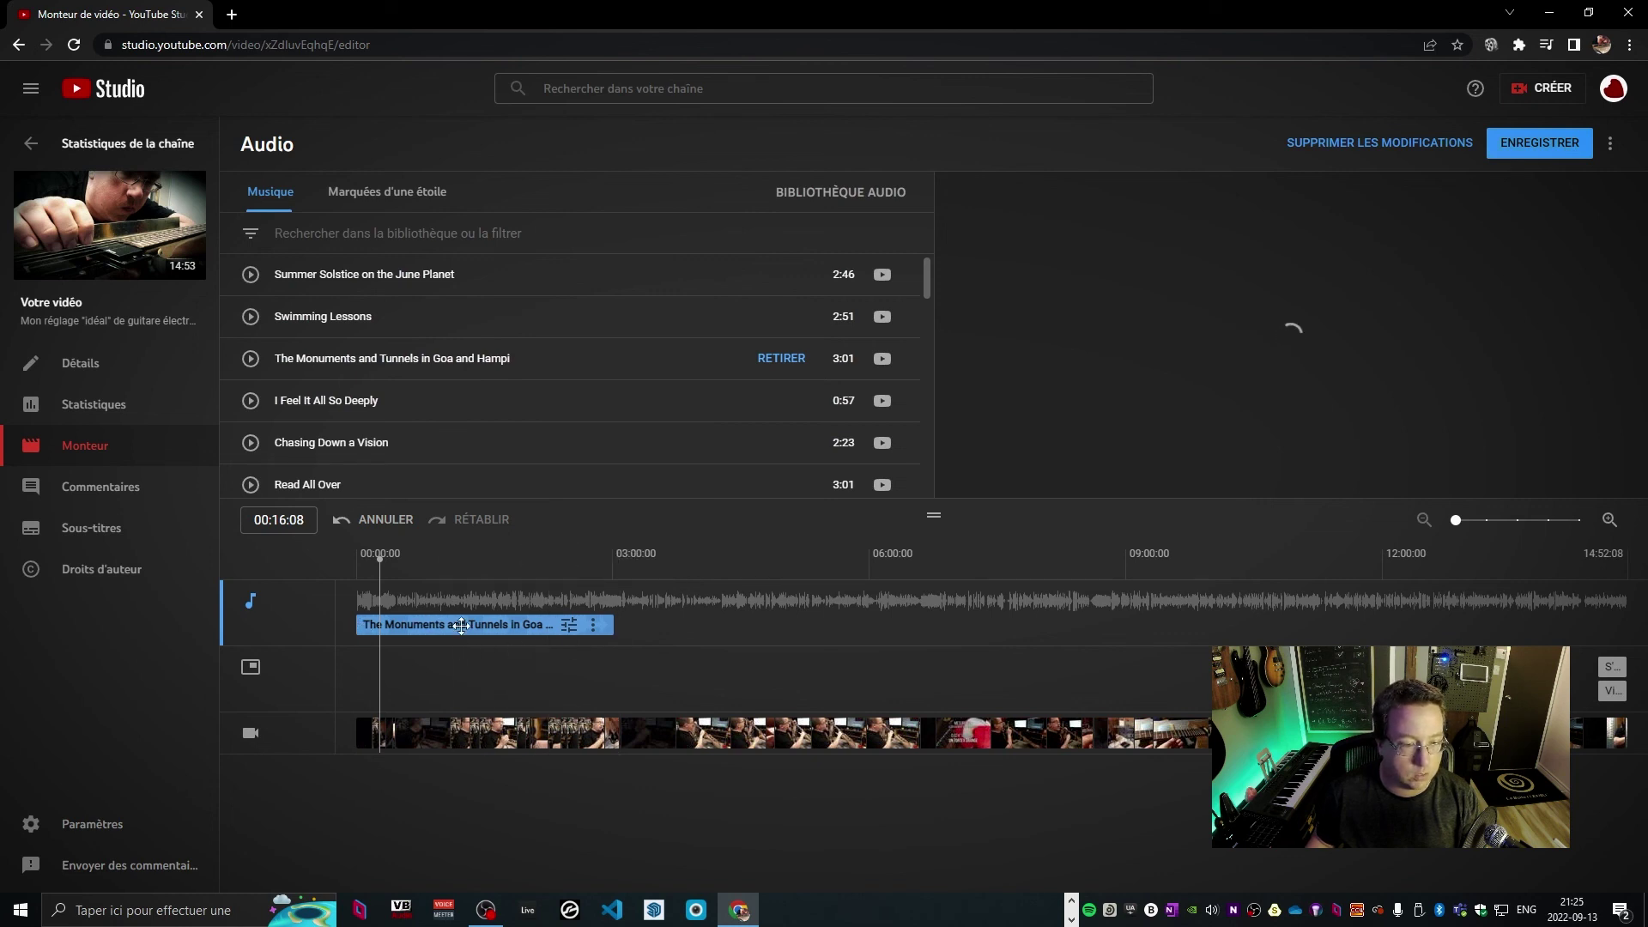
pyautogui.moveTo(461, 626); pyautogui.dragTo(616, 617)
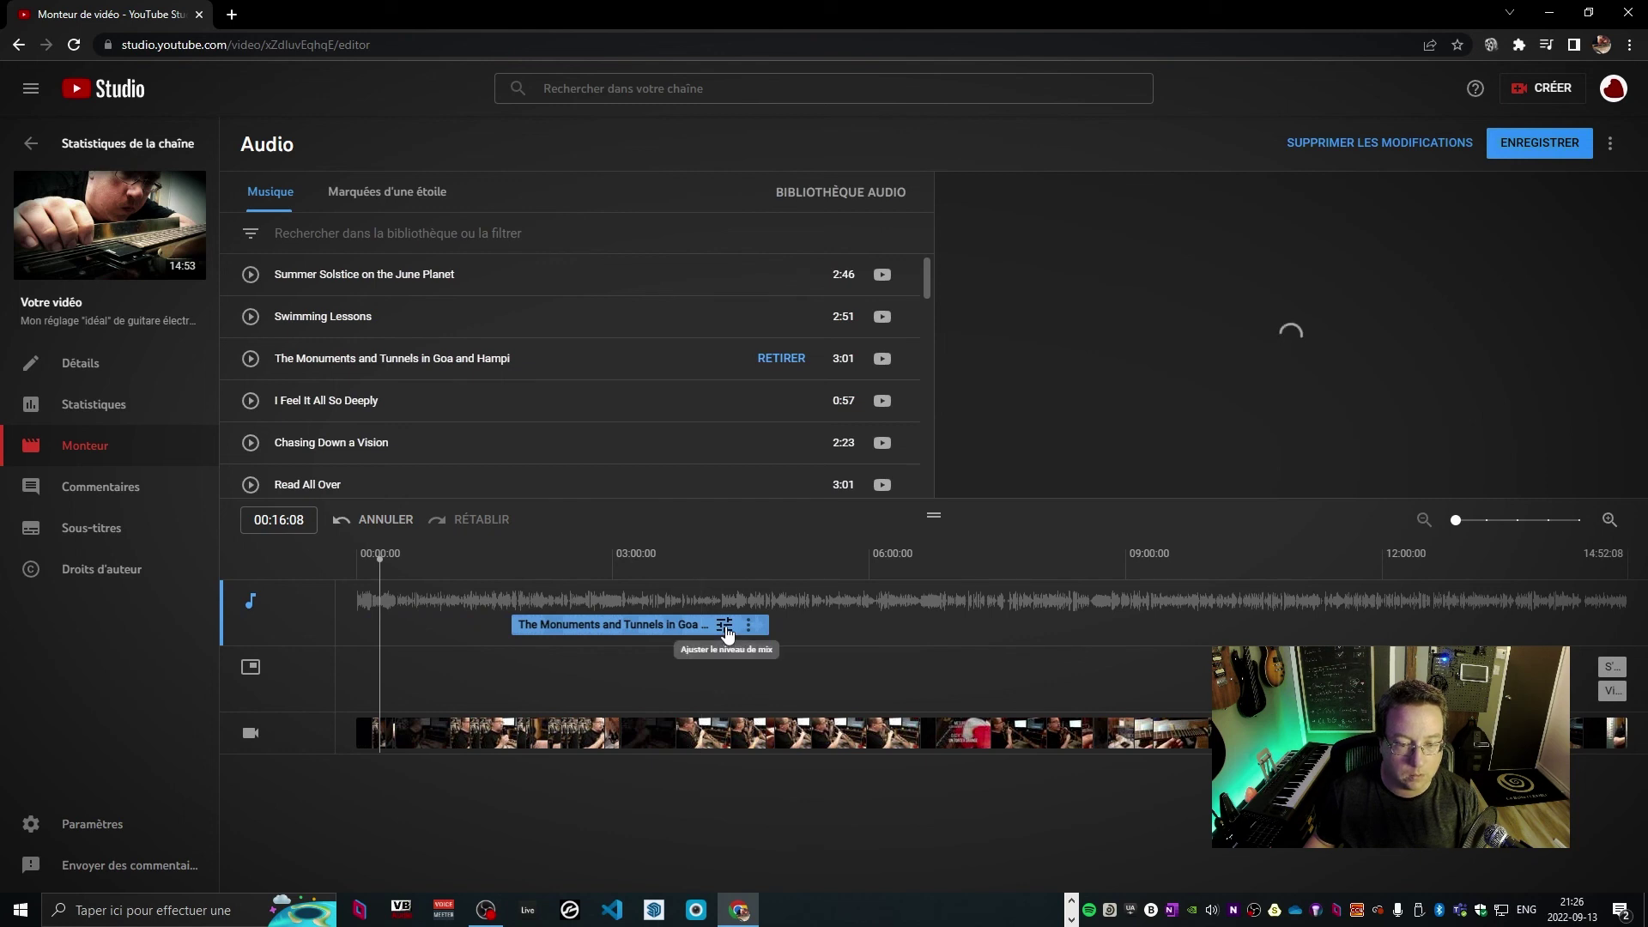
# Lower the added music's mix level to slightly under half and preview the mixed sound from about 02:45
pyautogui.click(725, 634)
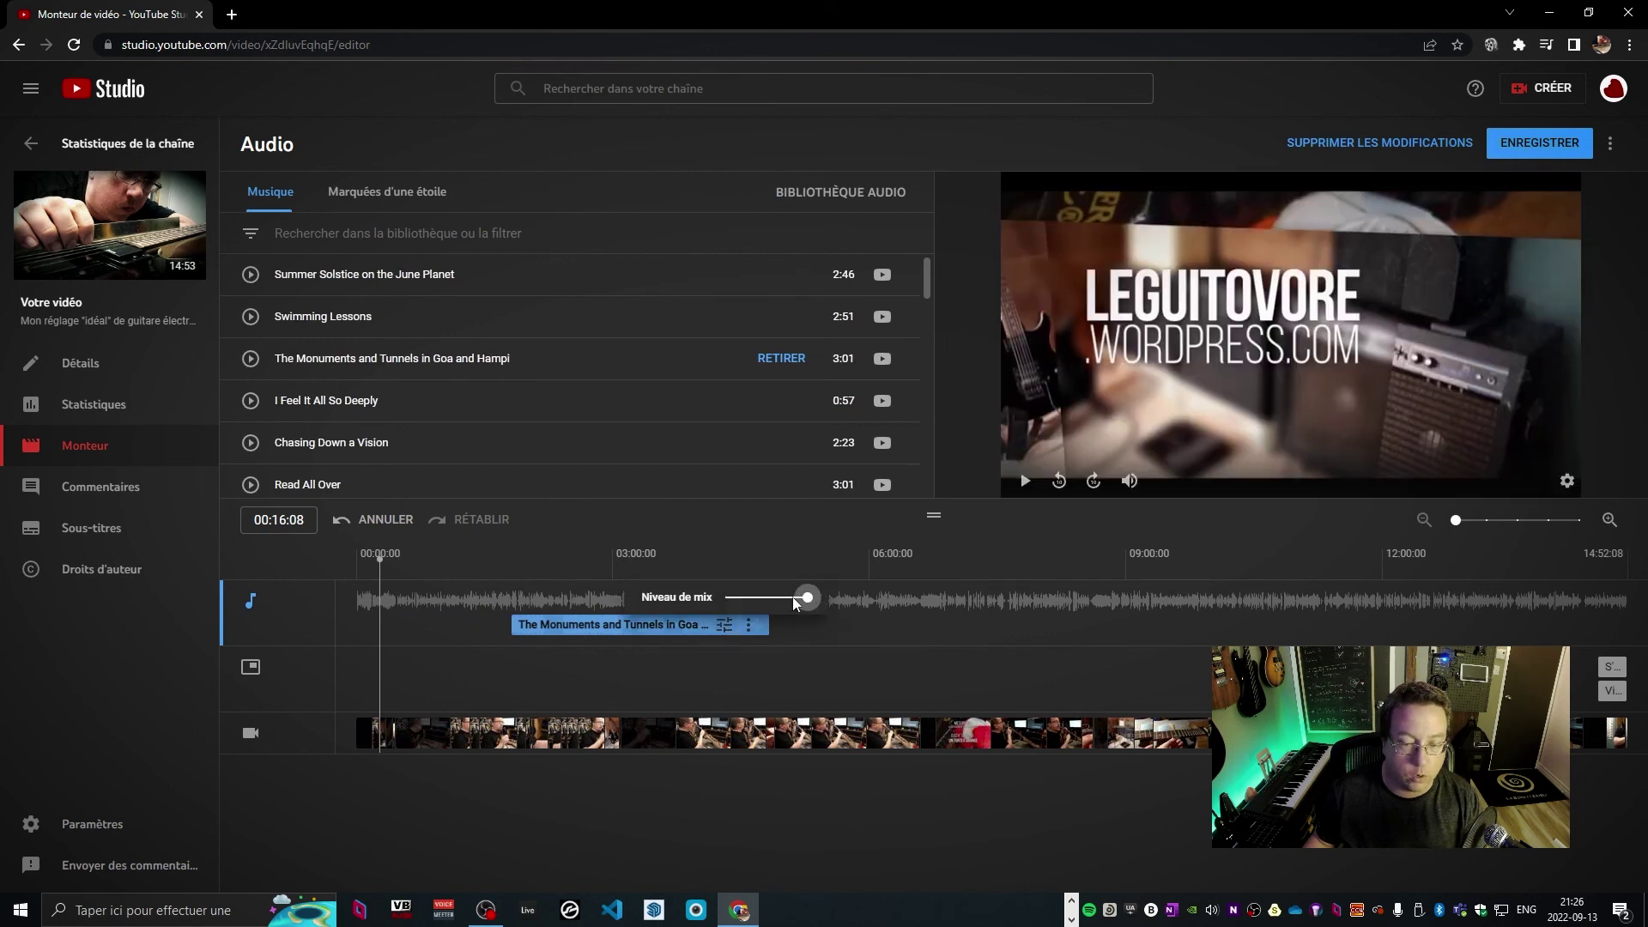
pyautogui.moveTo(809, 605); pyautogui.dragTo(766, 606)
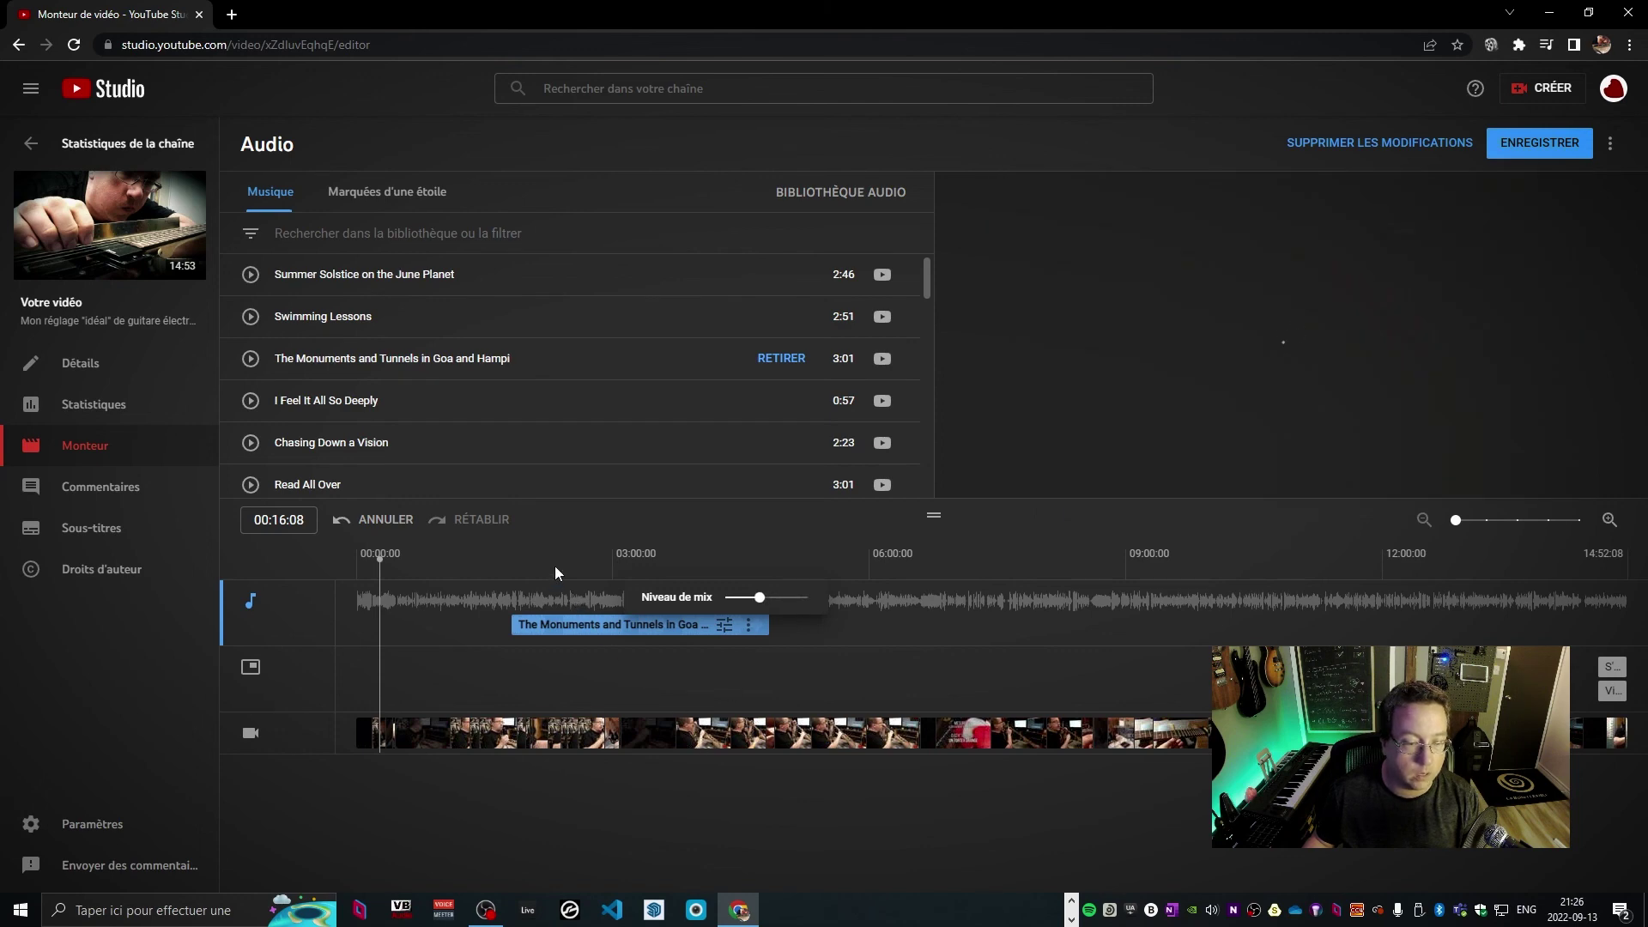
pyautogui.click(587, 562)
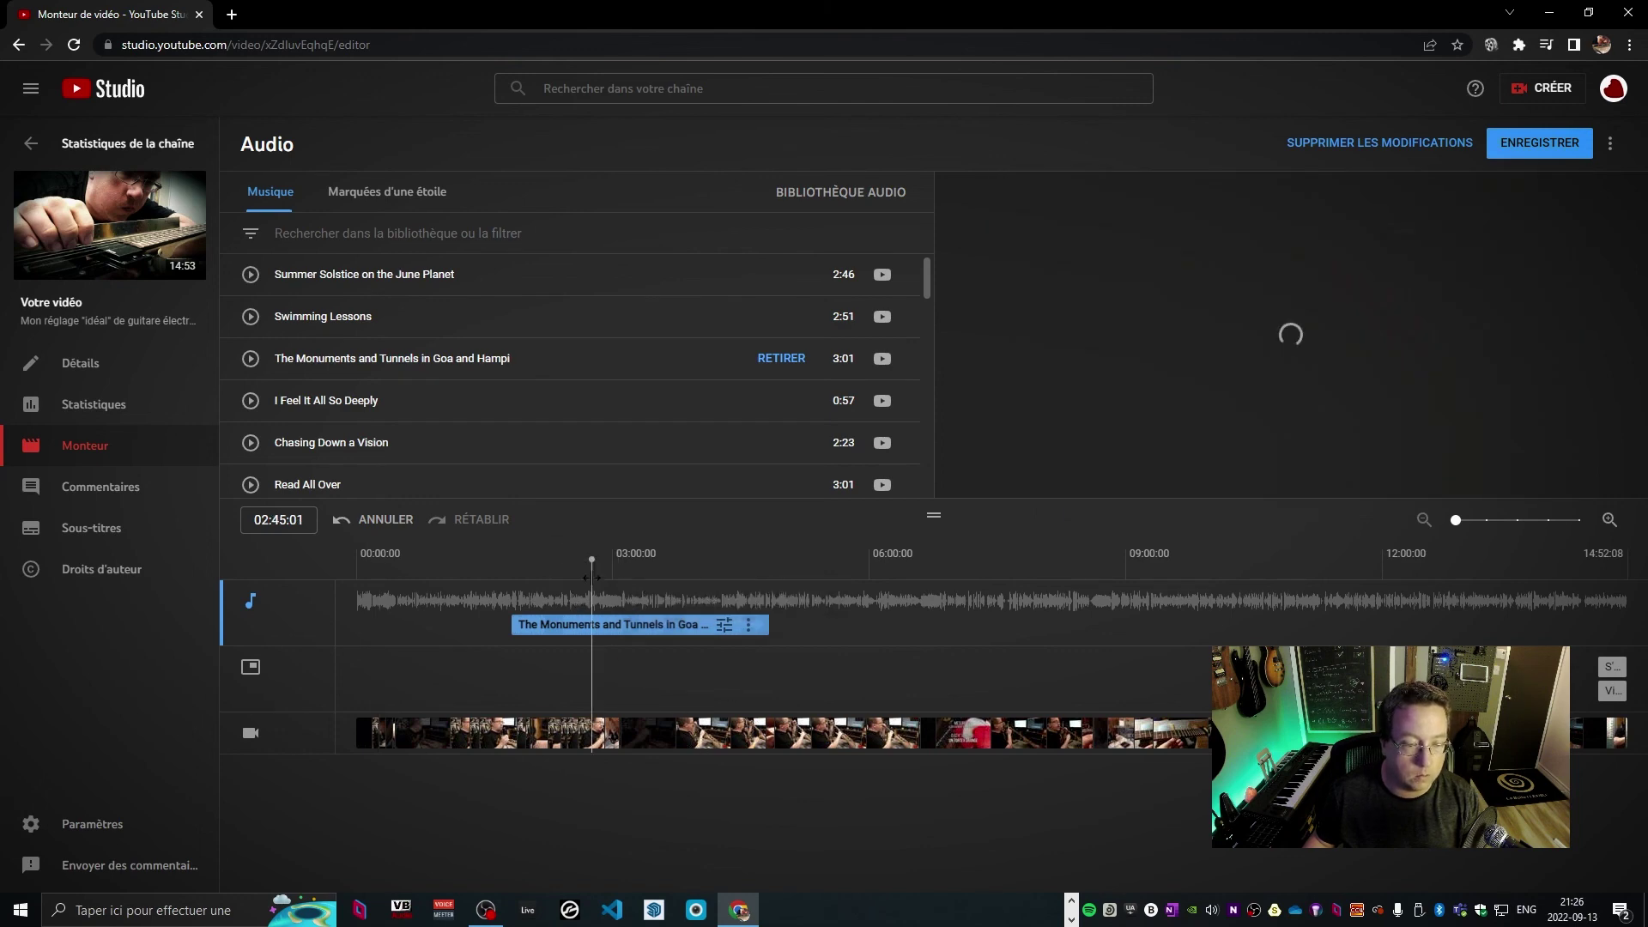
pyautogui.click(1025, 482)
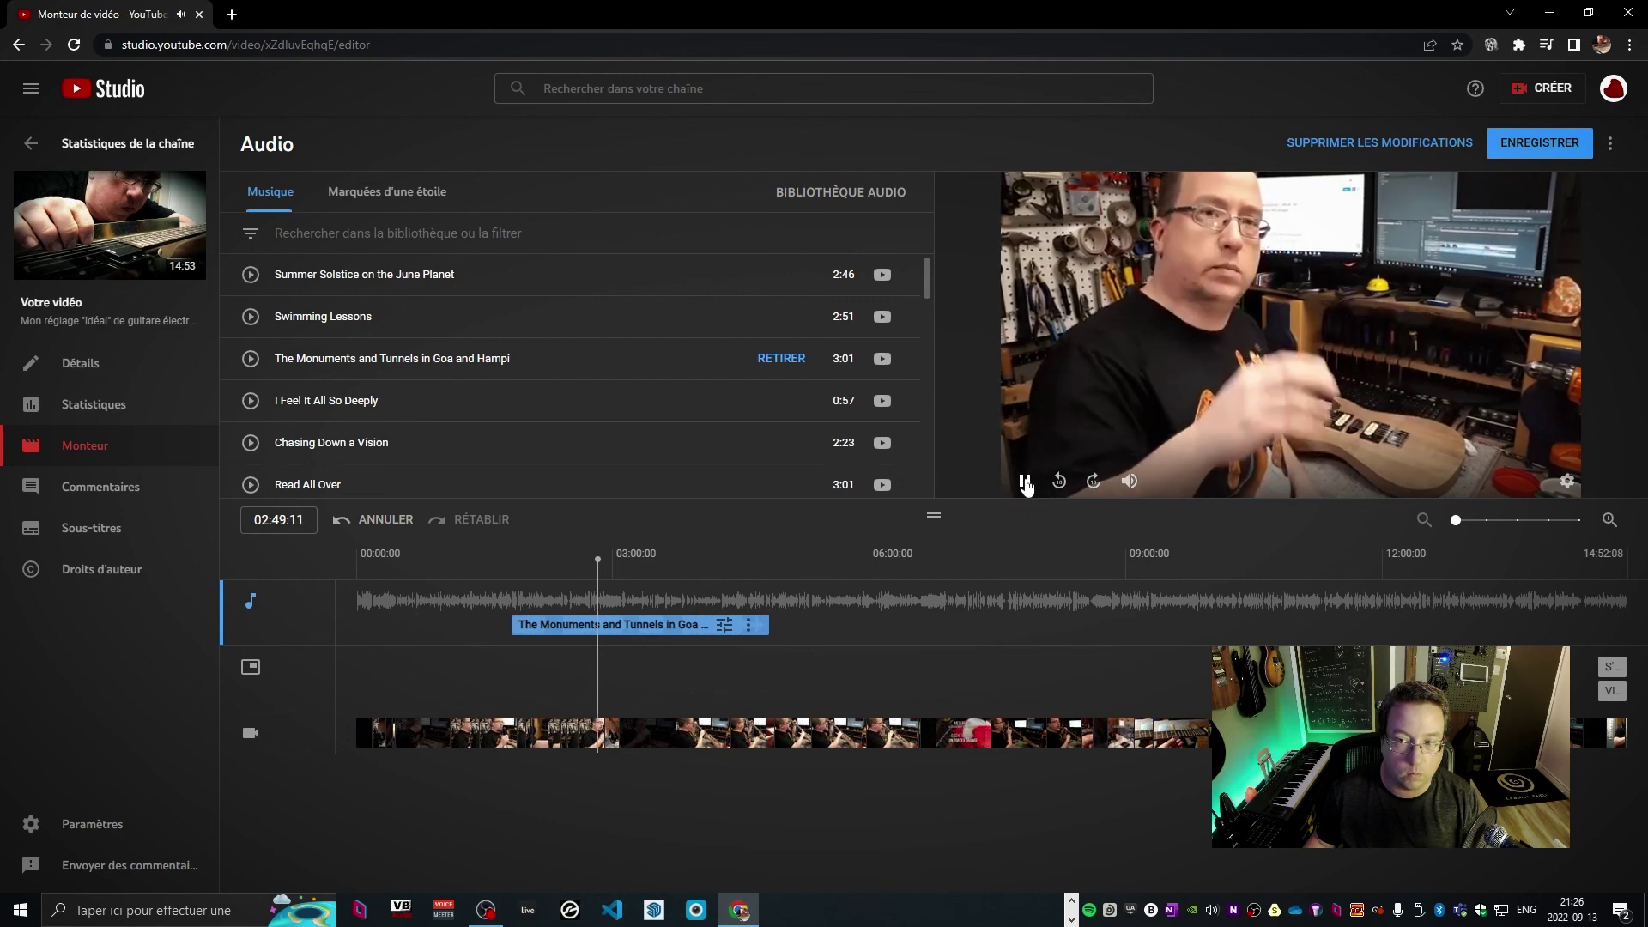
pyautogui.click(1025, 482)
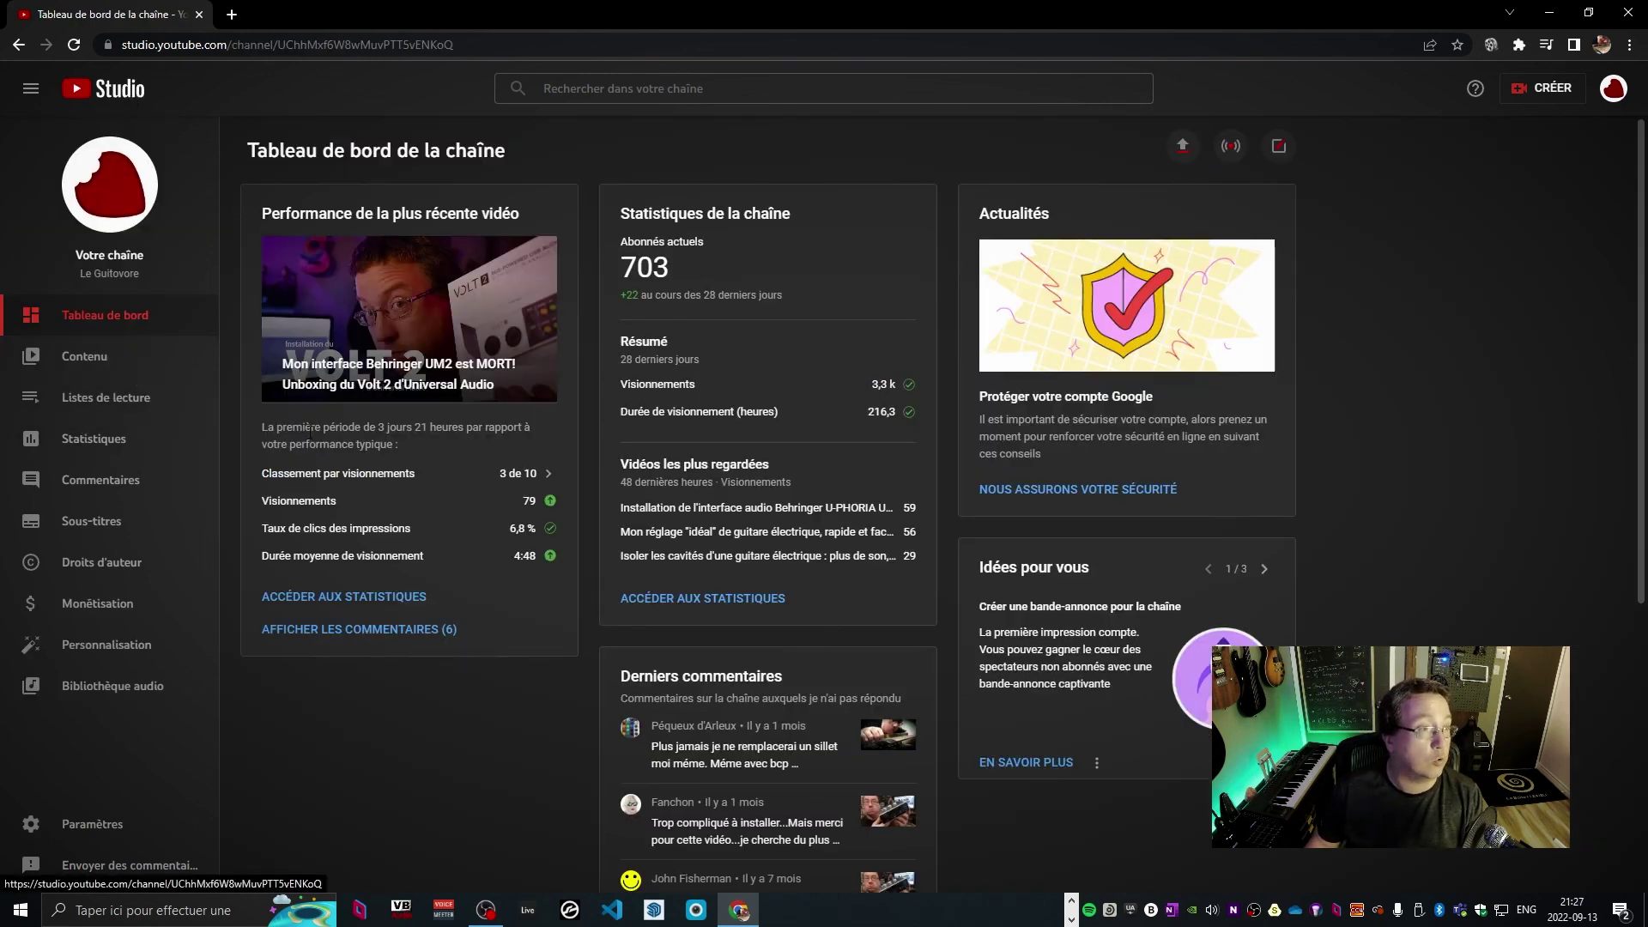
# Go to the channel's content list and open the details of the video "Test 4k - D500 - In waves"
pyautogui.click(120, 357)
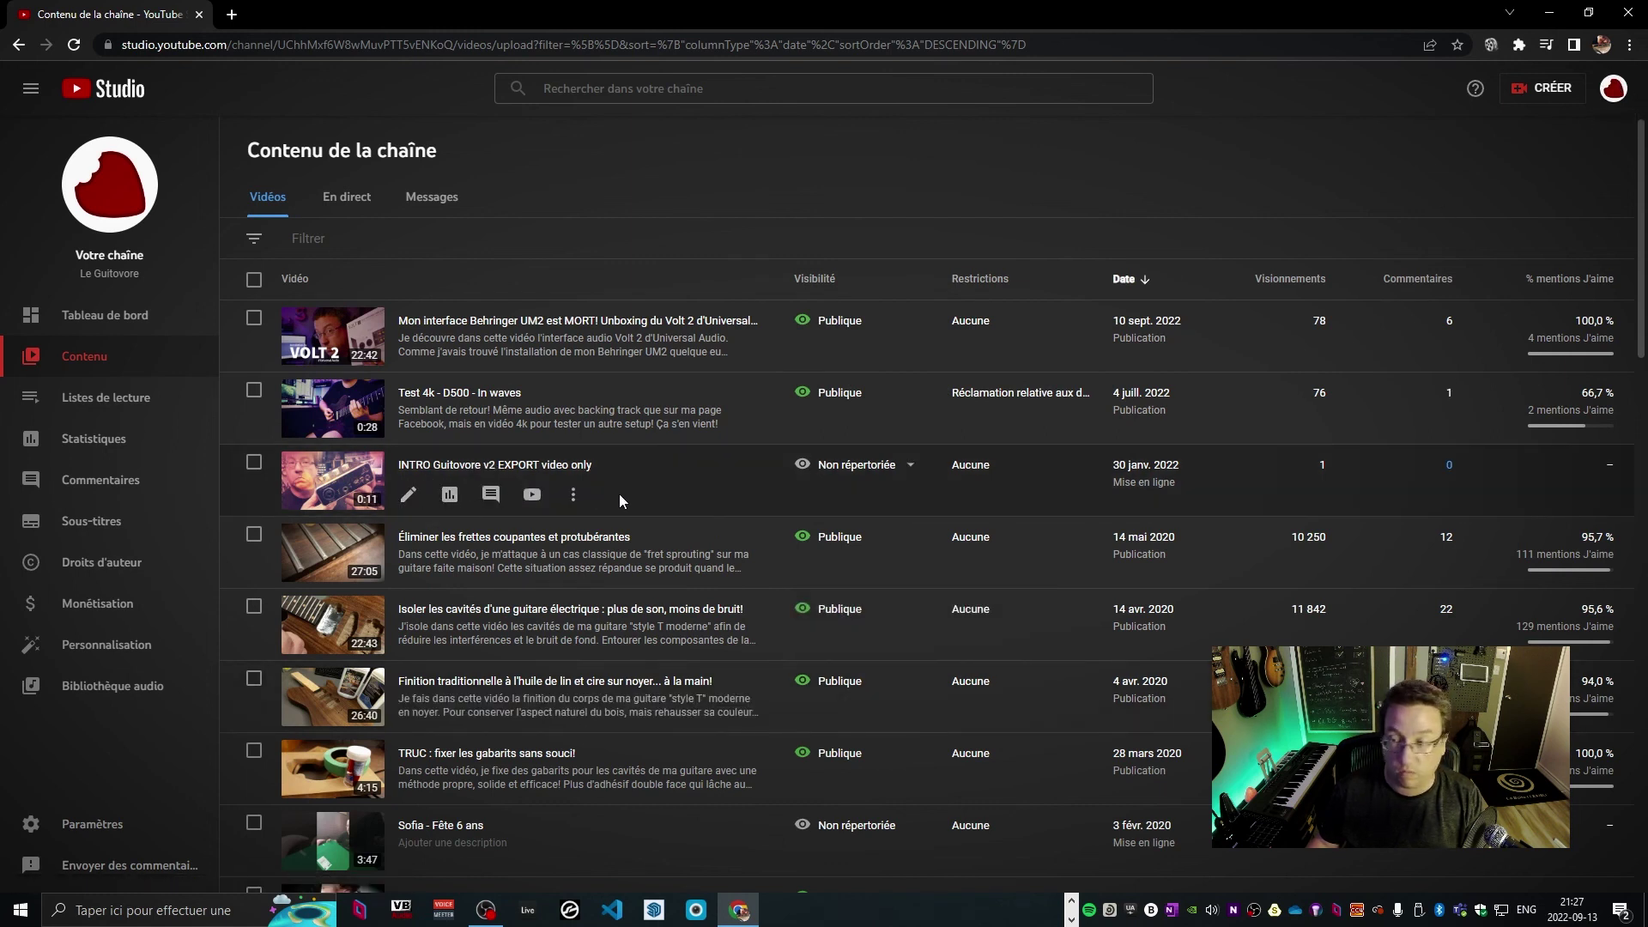
pyautogui.click(454, 395)
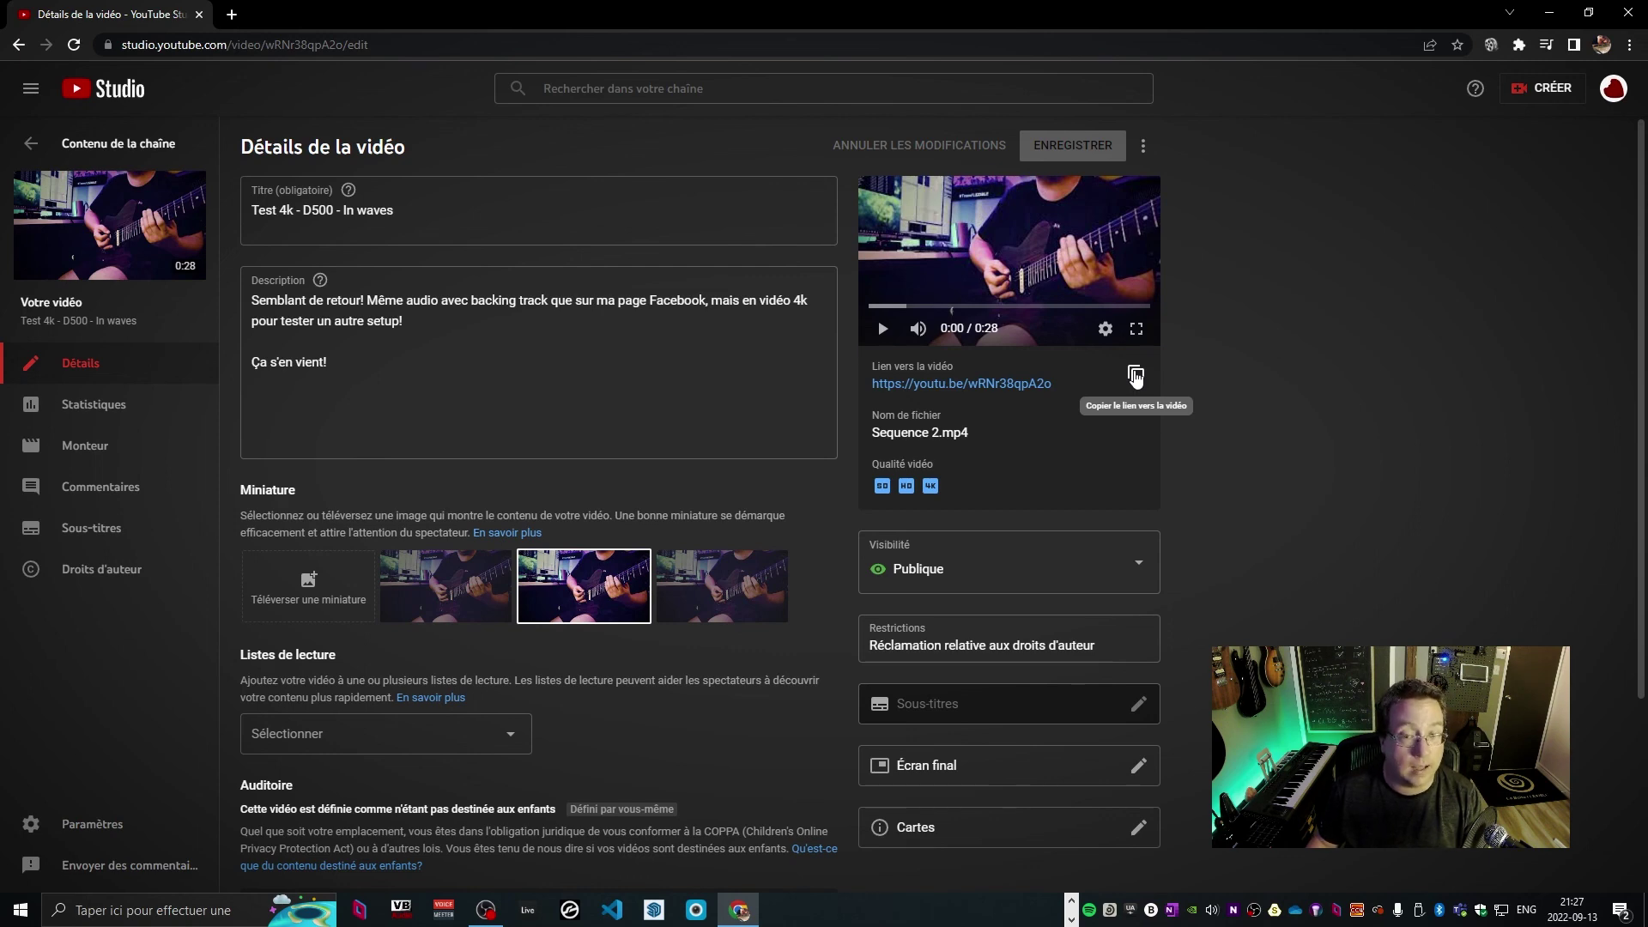
# View the embedded video in the Behringer U-PHORIA UM2 article on leguitovore.com, playing it from about 2:17
pyautogui.middleClick(339, 438)
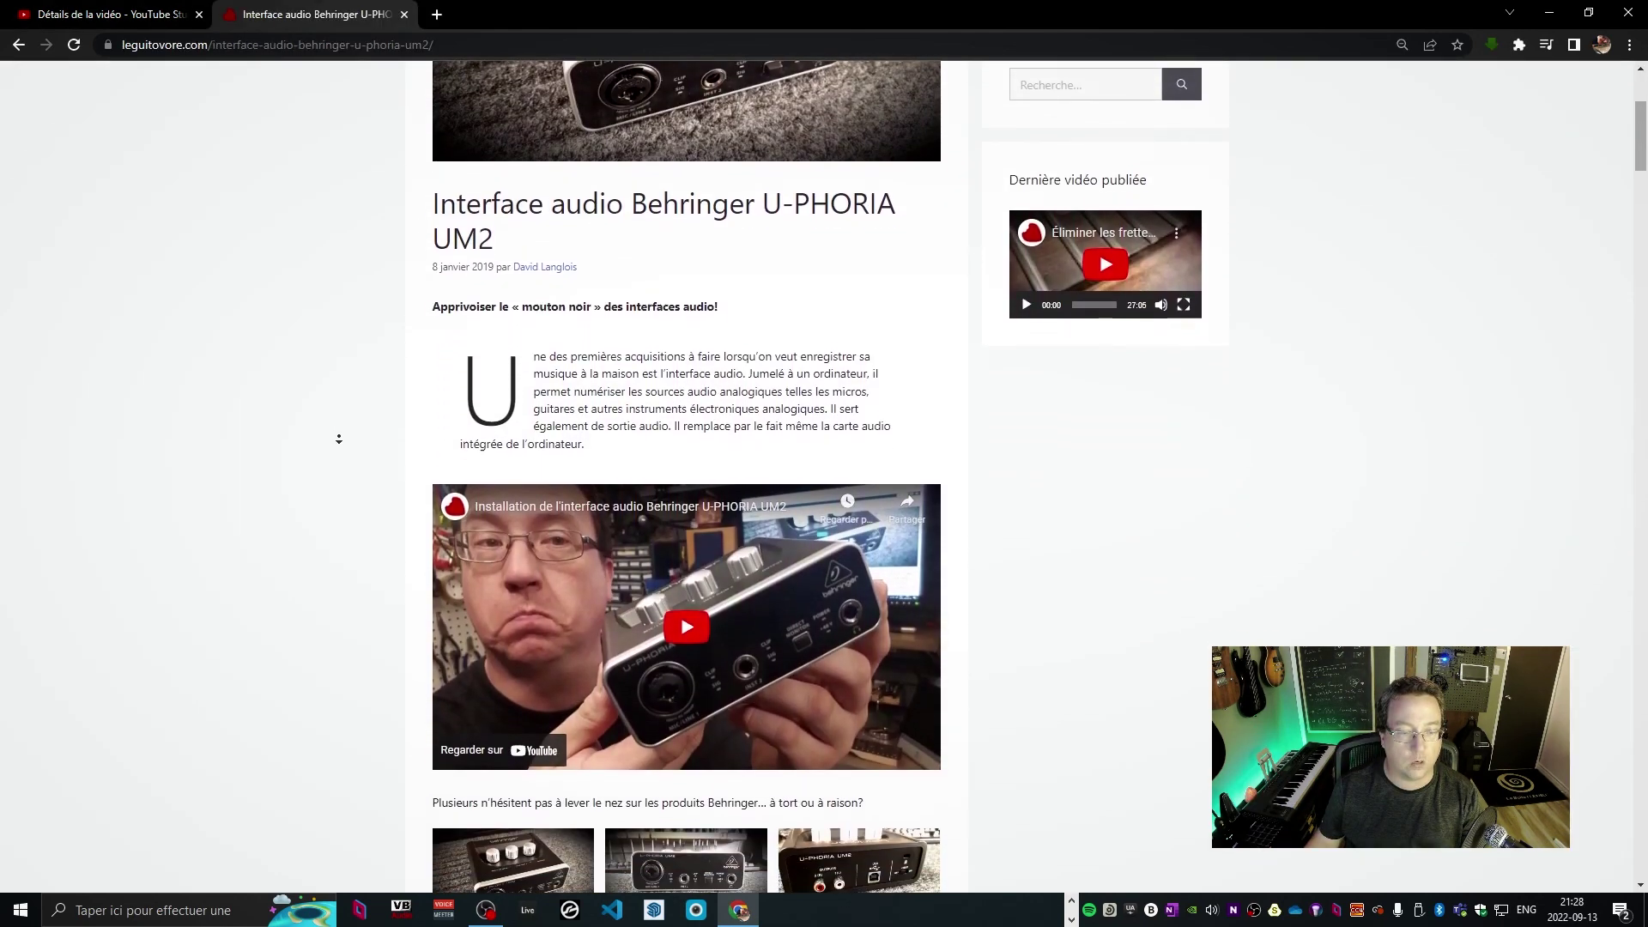
pyautogui.middleClick(339, 438)
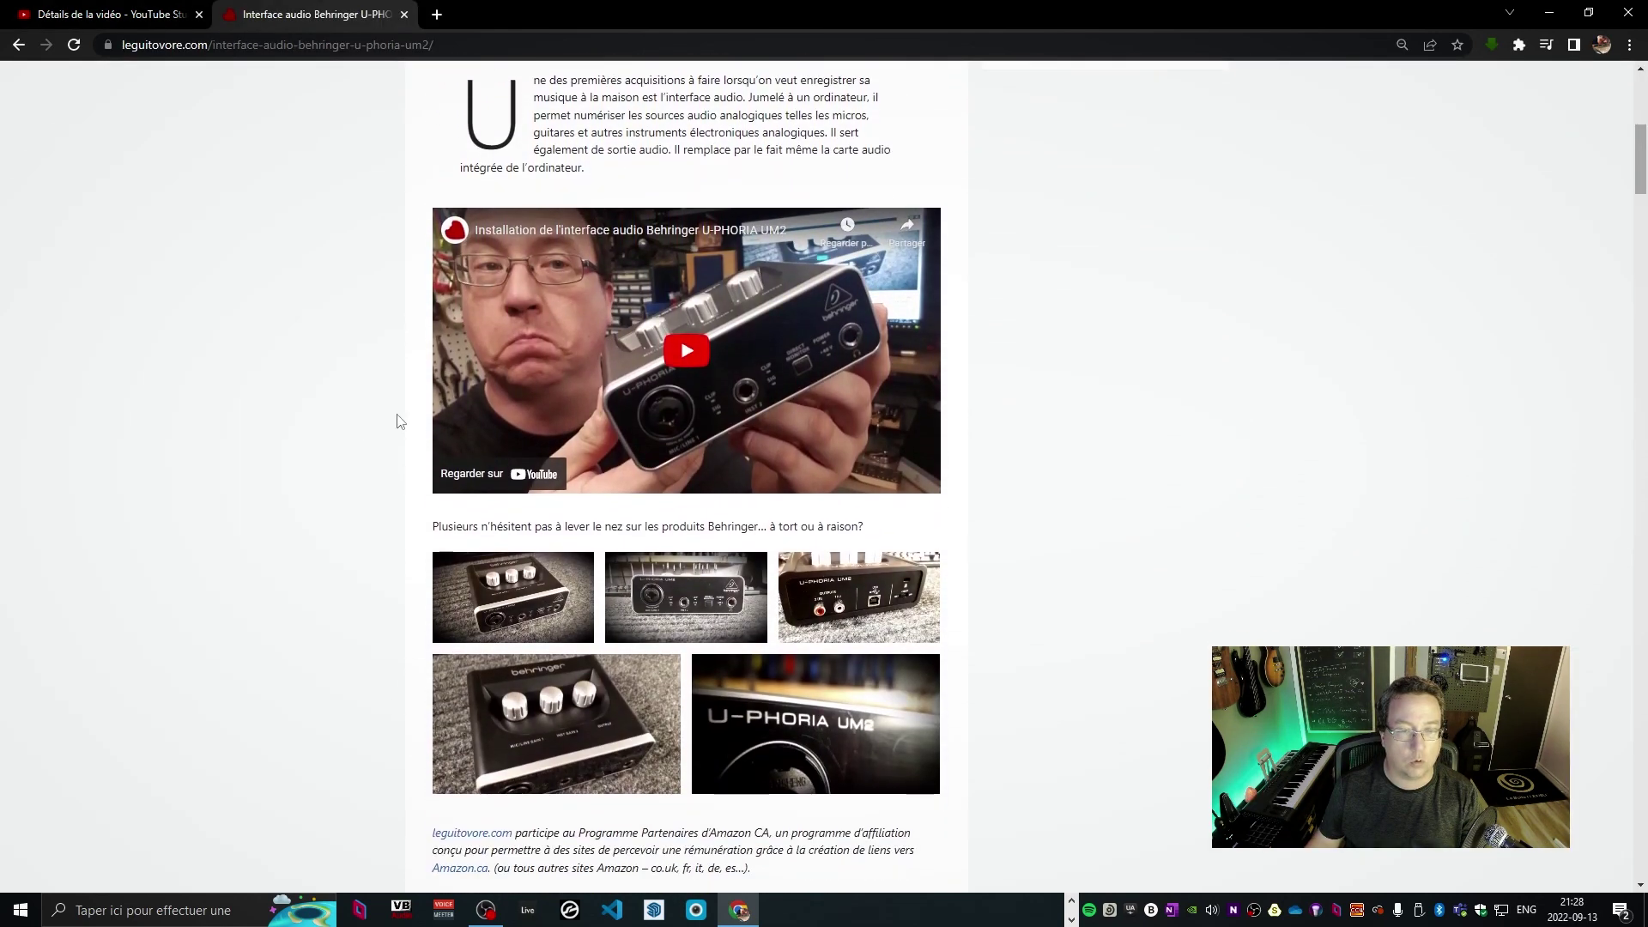
pyautogui.click(687, 352)
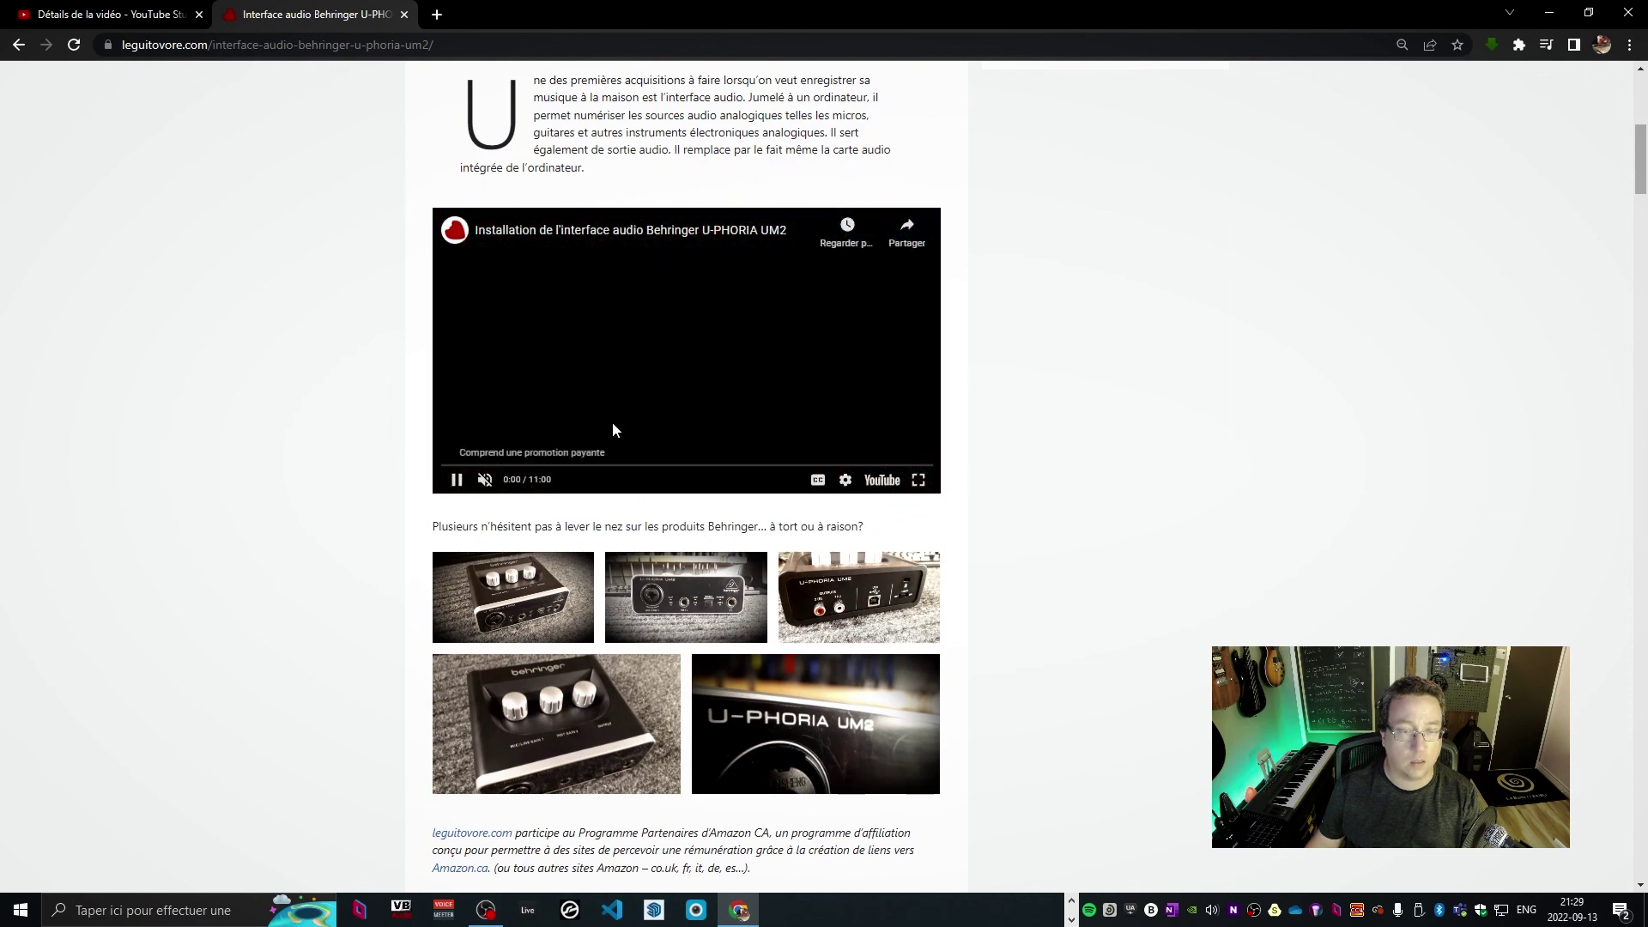
pyautogui.click(545, 466)
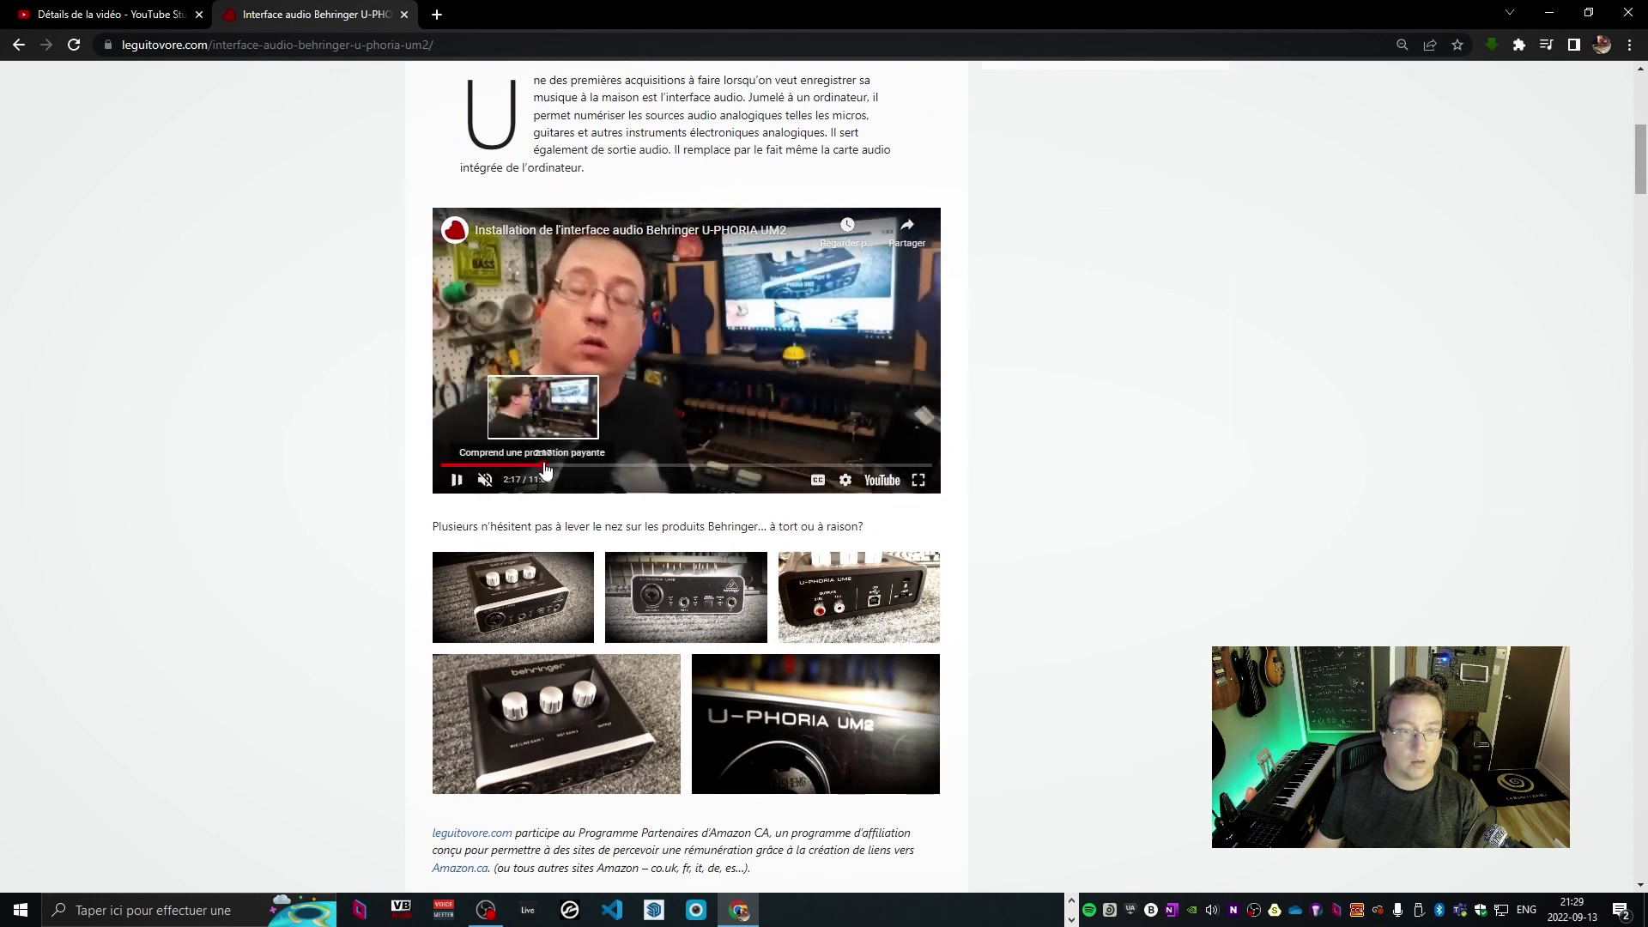